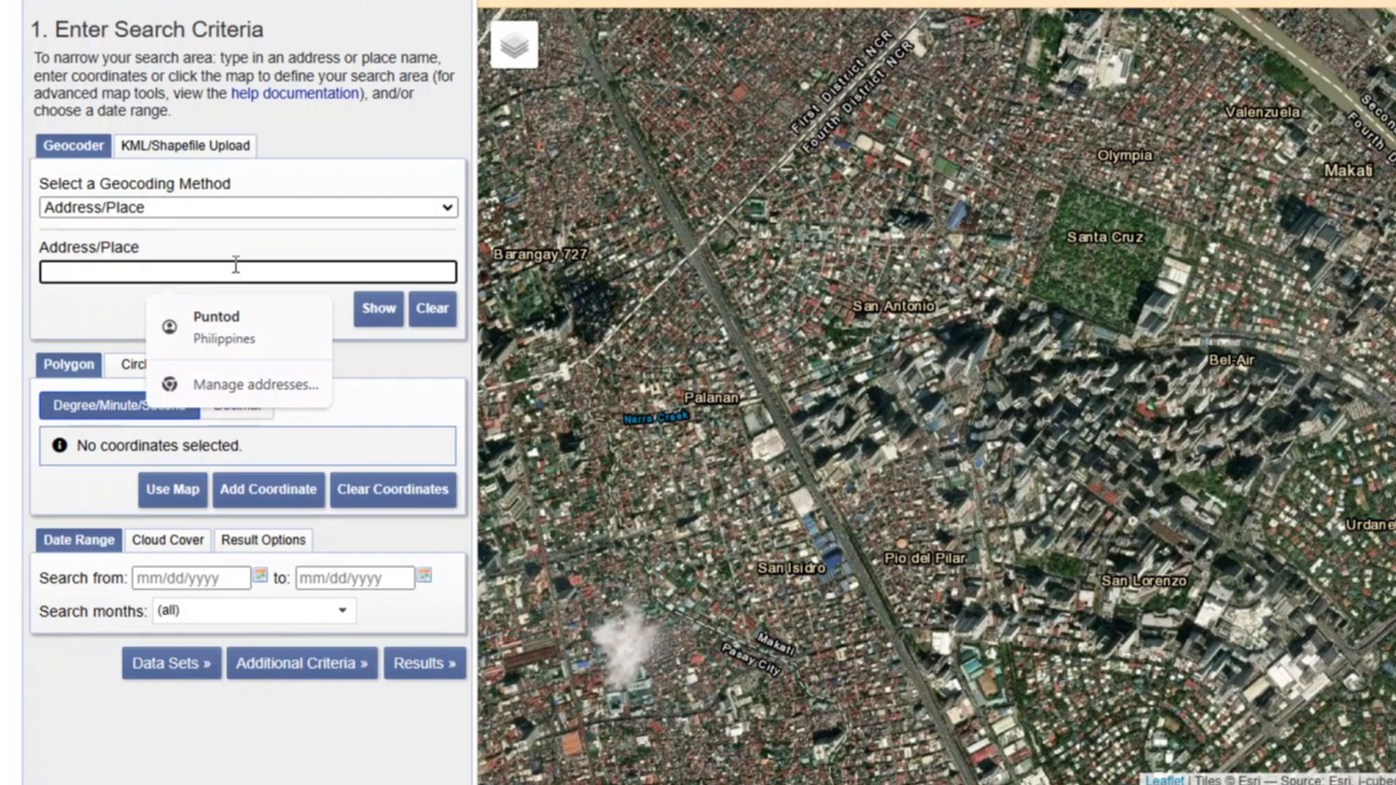
- Search for the place "taguig" and choose Taguig, Metro Manila, Philippines as the map location
text(taguid)
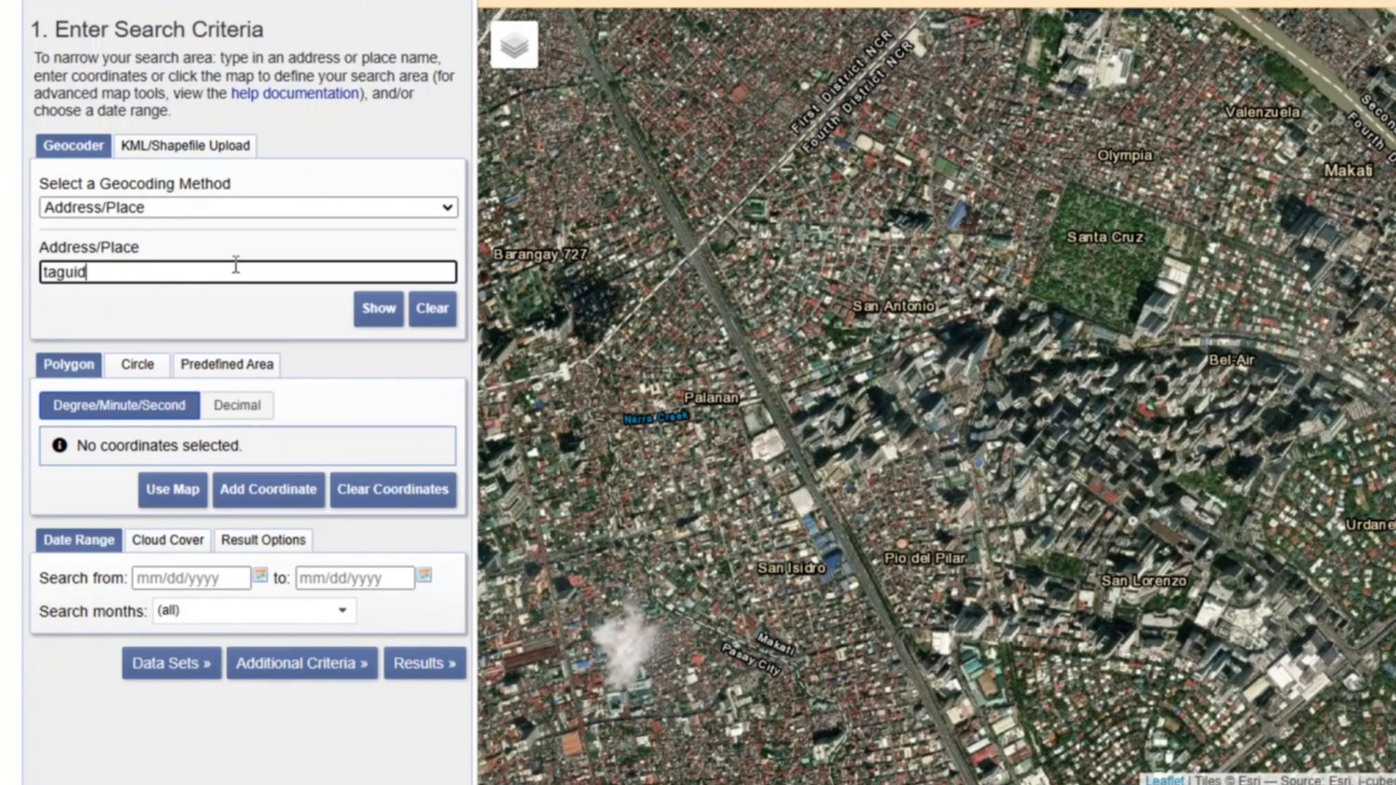
text(g)
key(BackSpace)
key(BackSpace)
text(g)
click(365, 313)
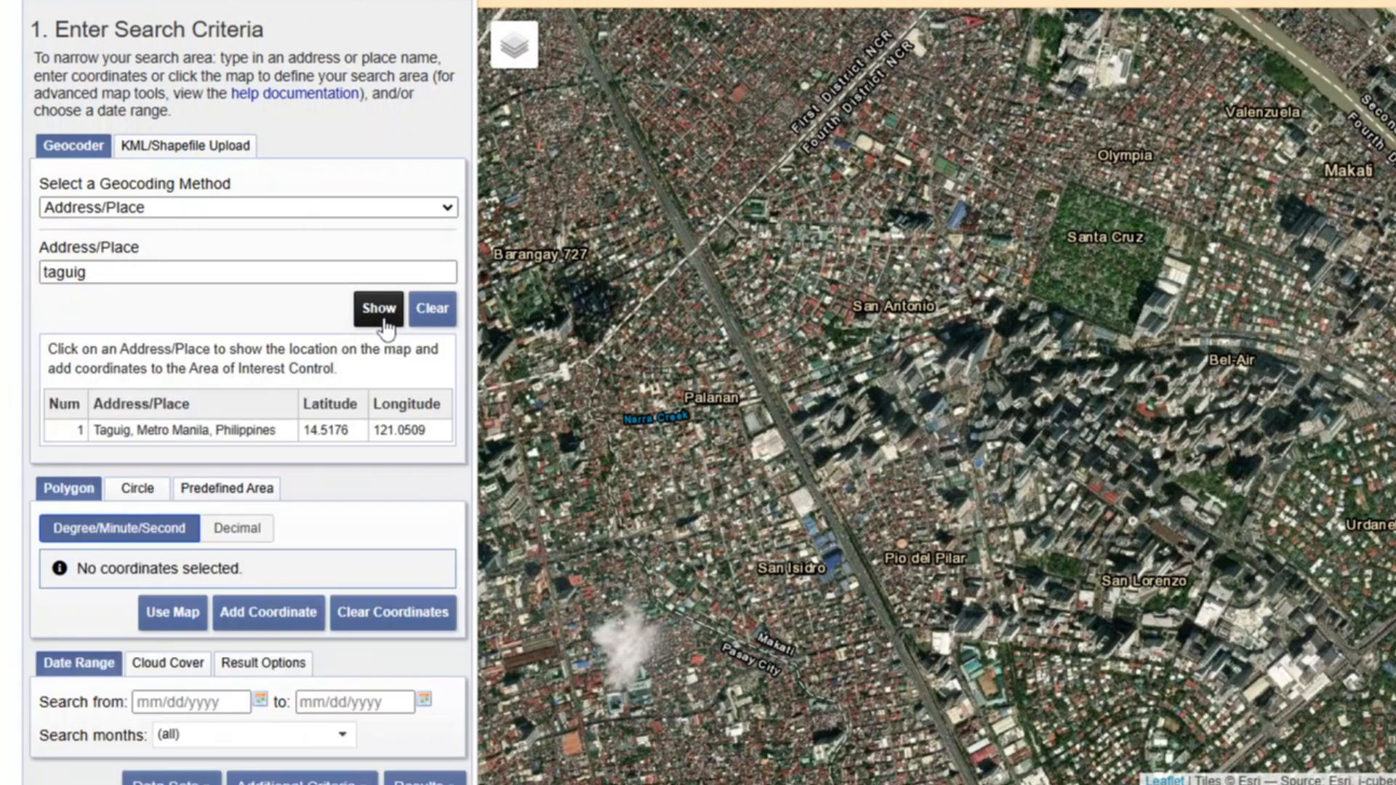
click(175, 445)
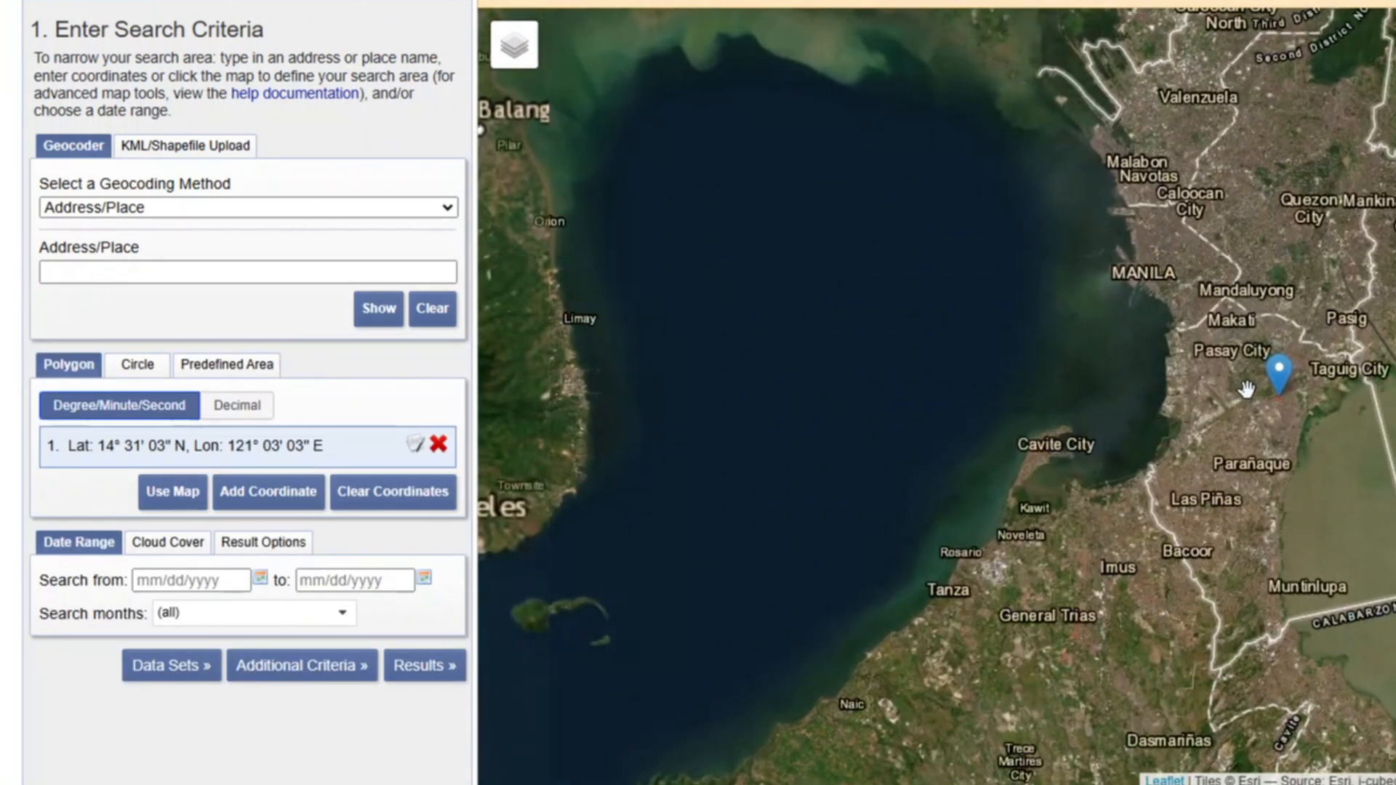
- Set the current map extent around Makati as the polygon search area
scroll(1246, 389, up, 3)
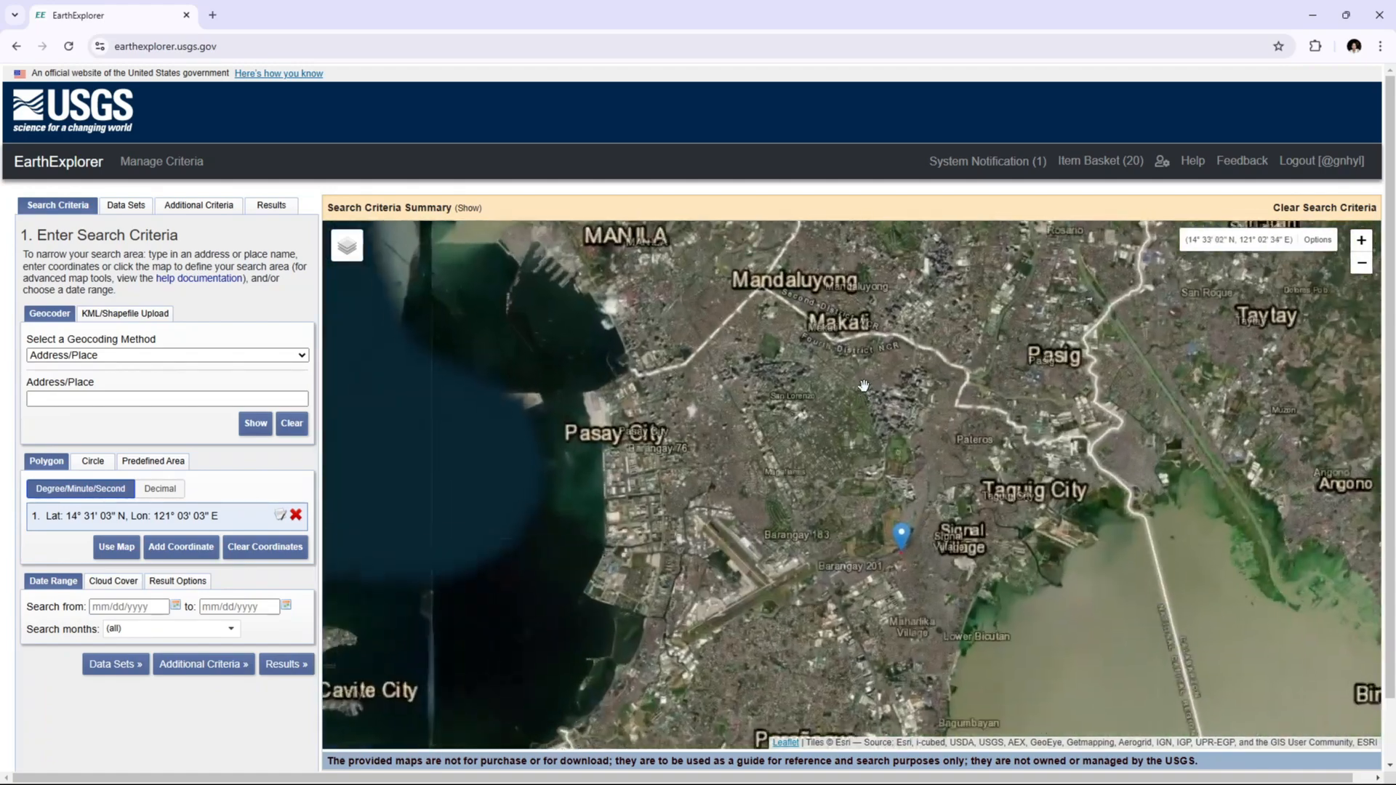
scroll(864, 386, up, 3)
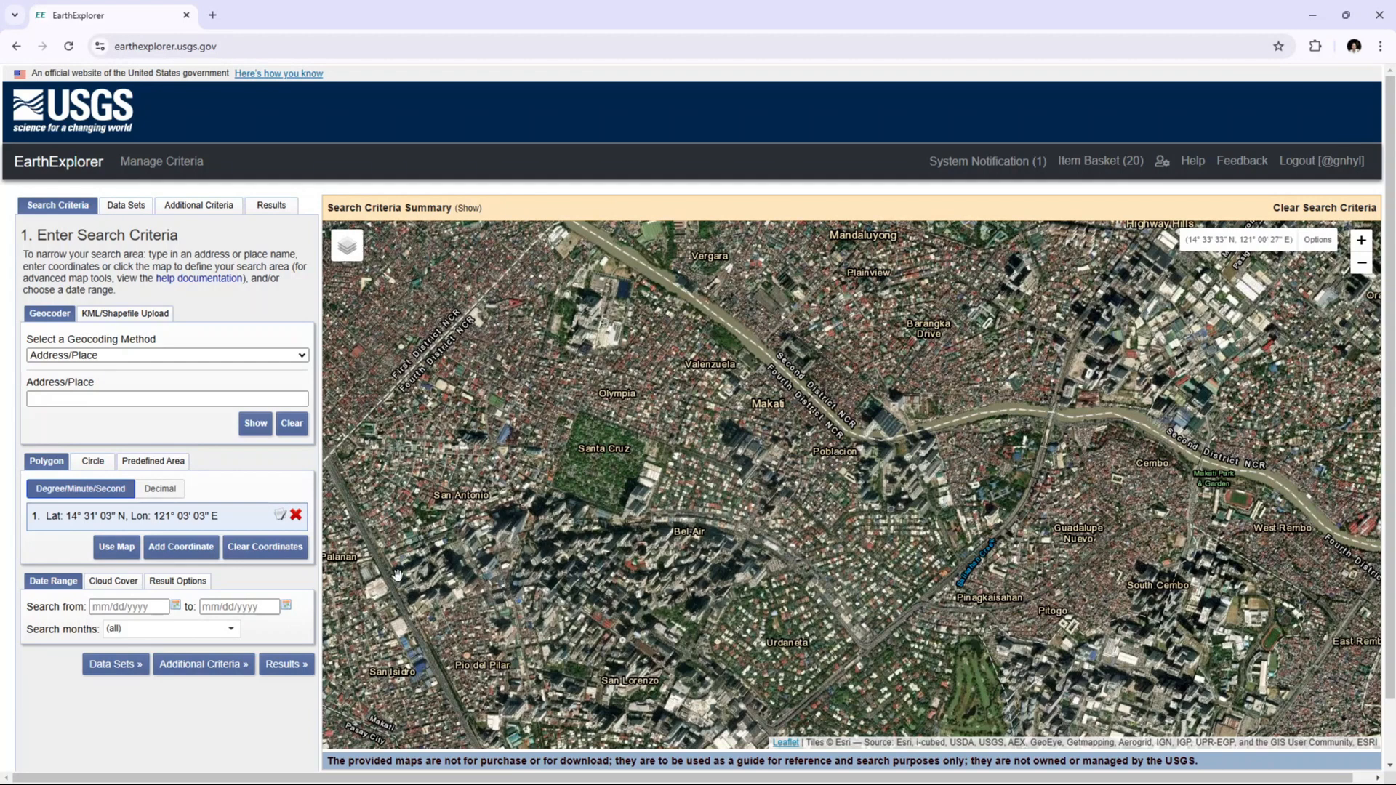
click(124, 551)
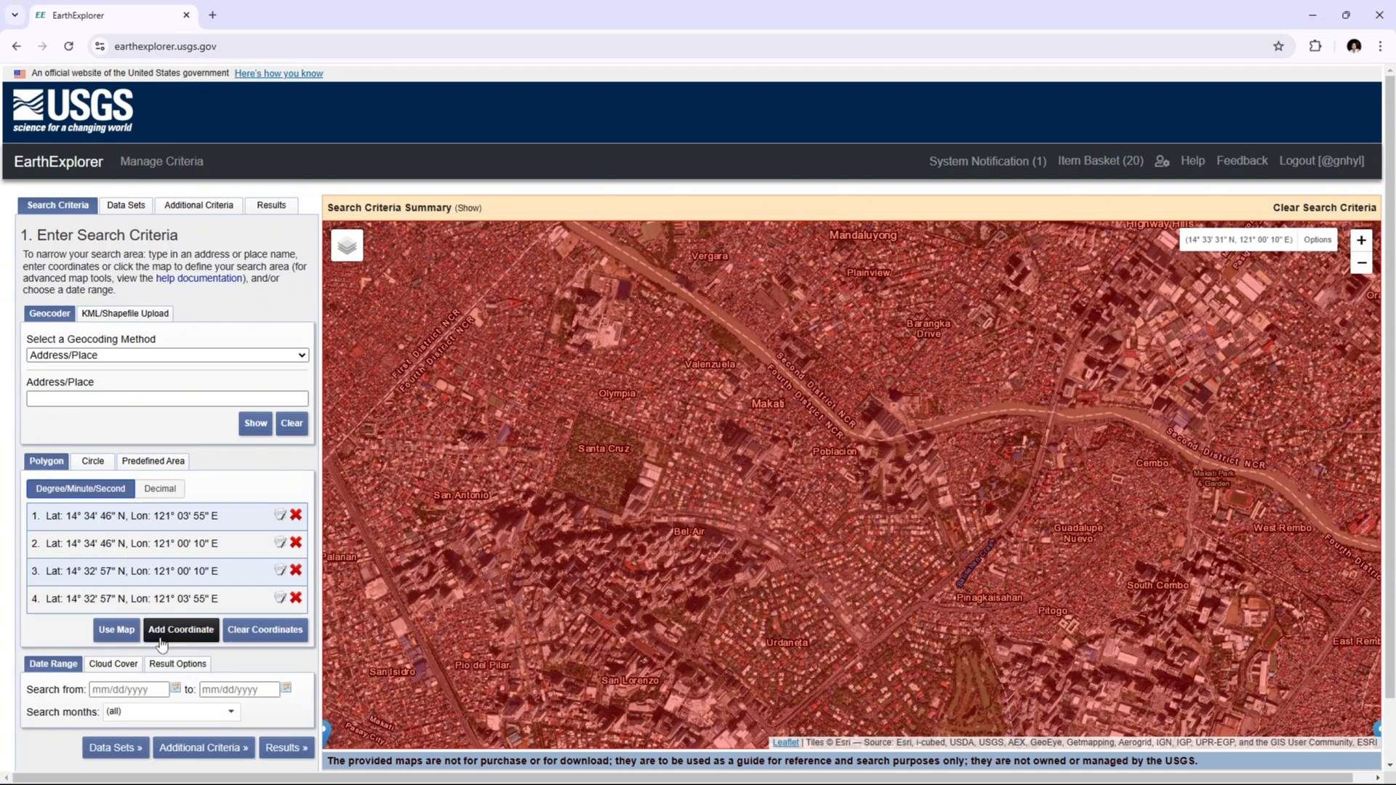
- Check the cloud cover range in the search criteria
click(133, 667)
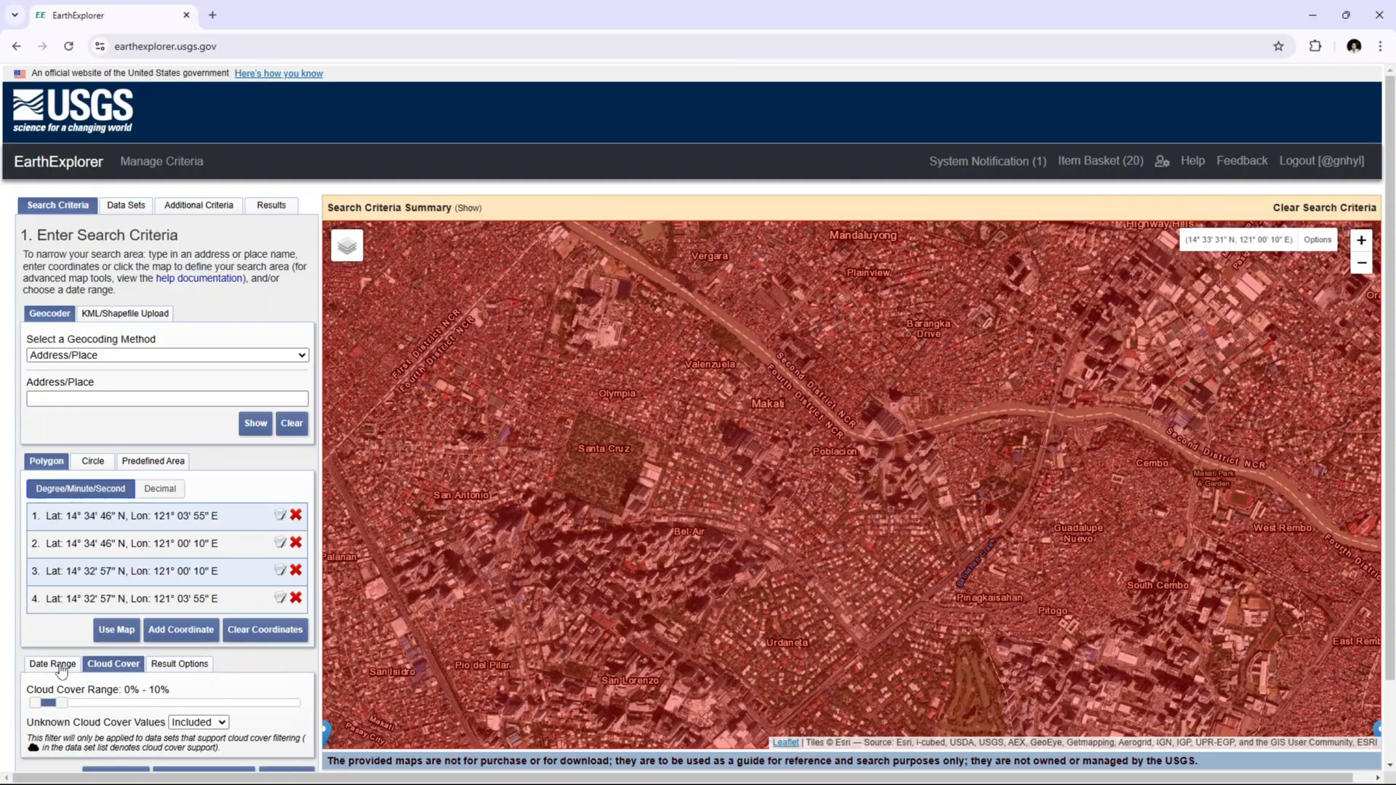
scroll(122, 667, down, 1)
scroll(122, 668, down, 1)
- Set the start date of the search range to 01/01/2020
click(58, 574)
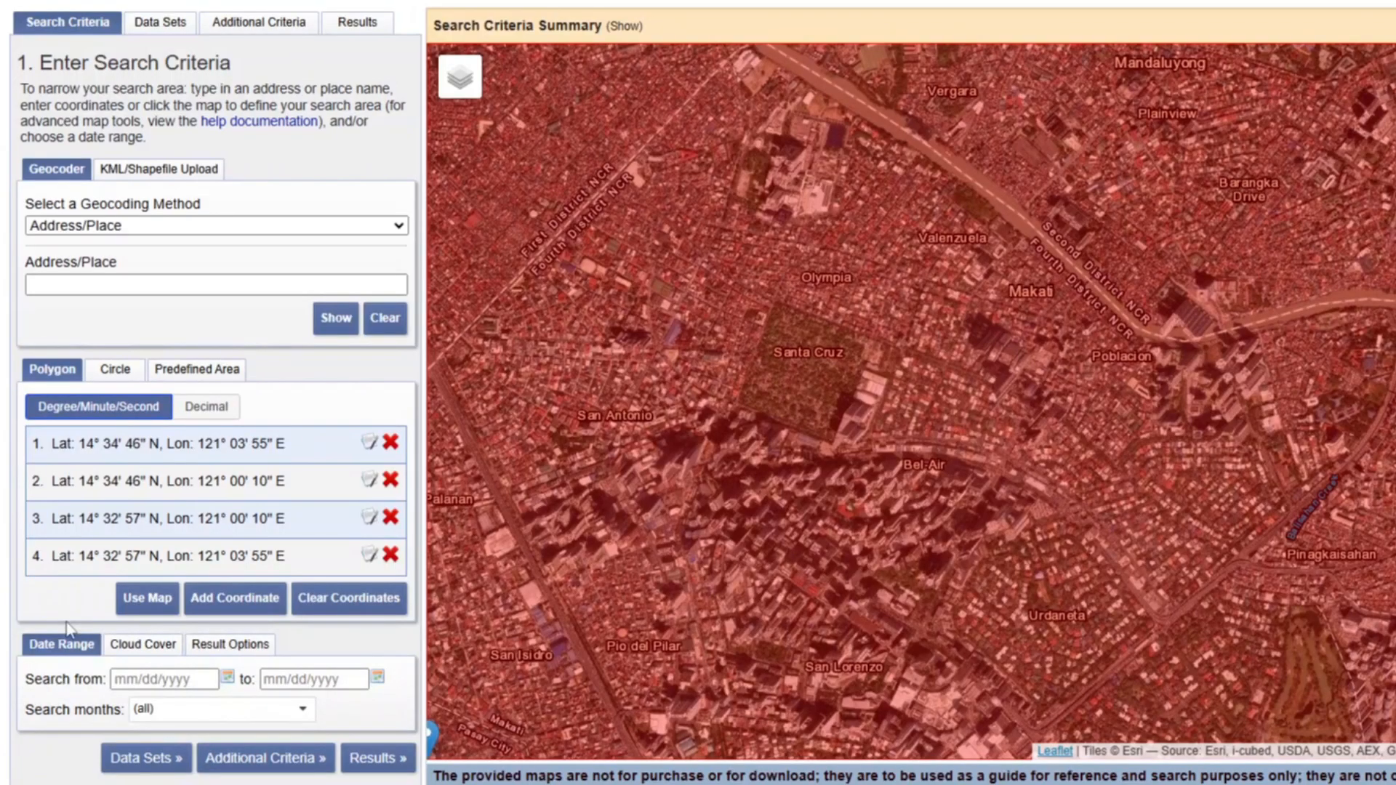
click(225, 684)
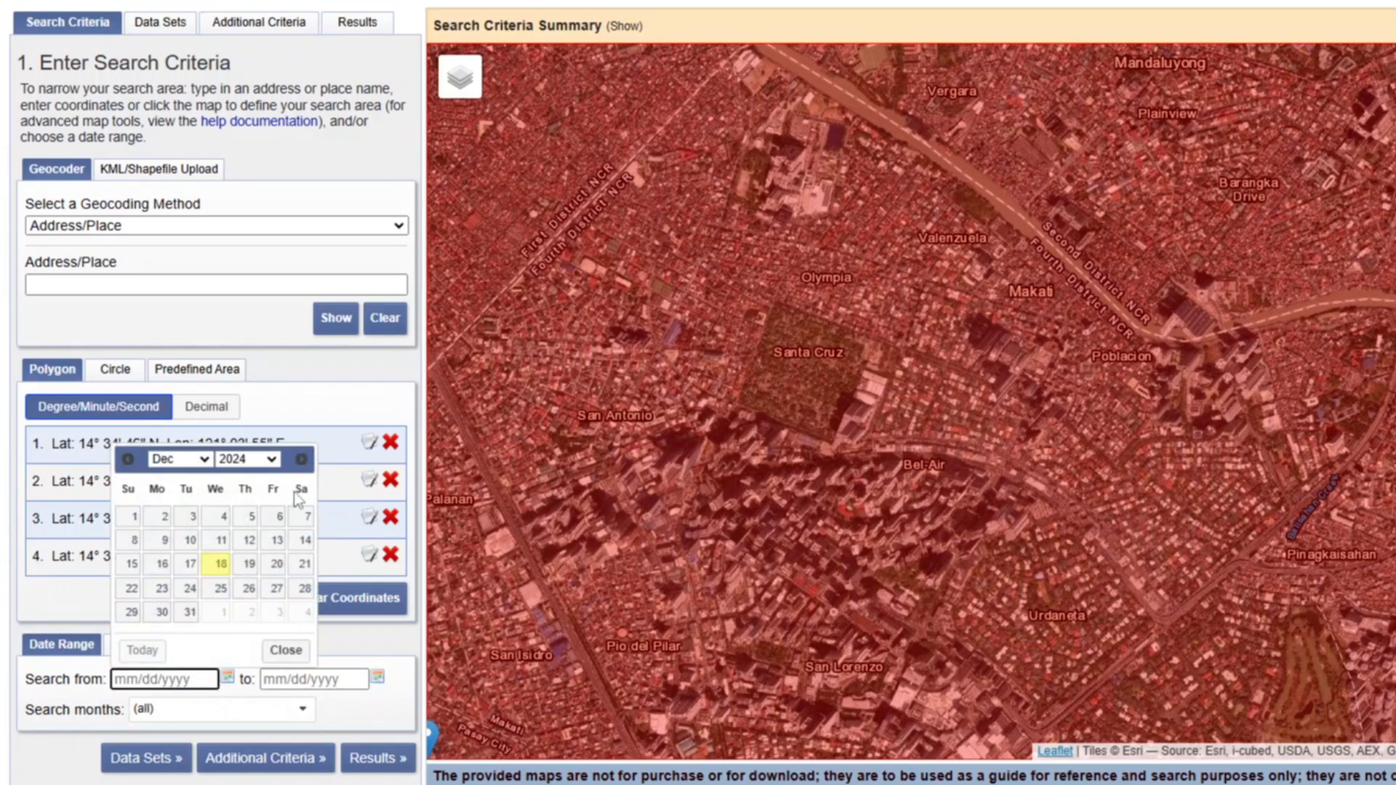
click(272, 461)
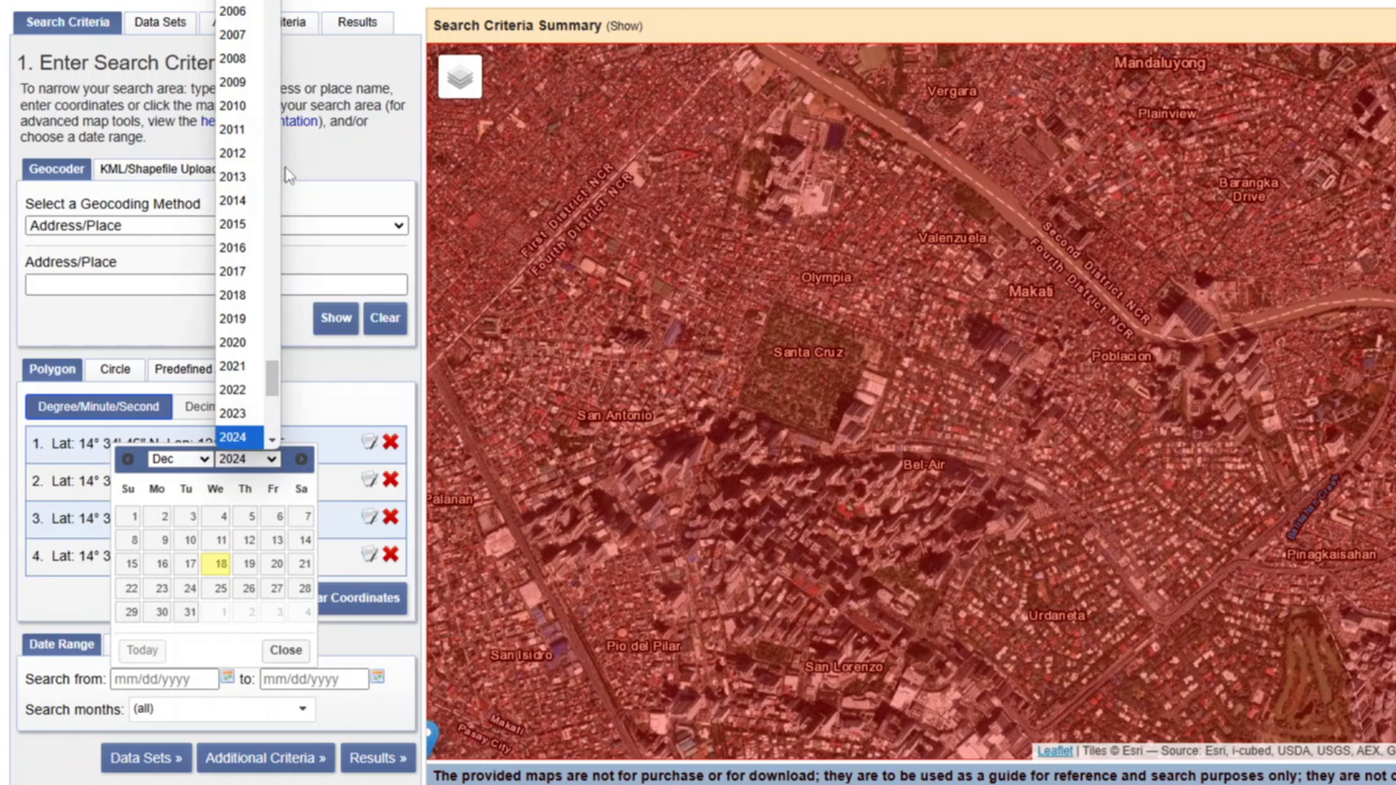
click(255, 342)
click(178, 459)
click(162, 480)
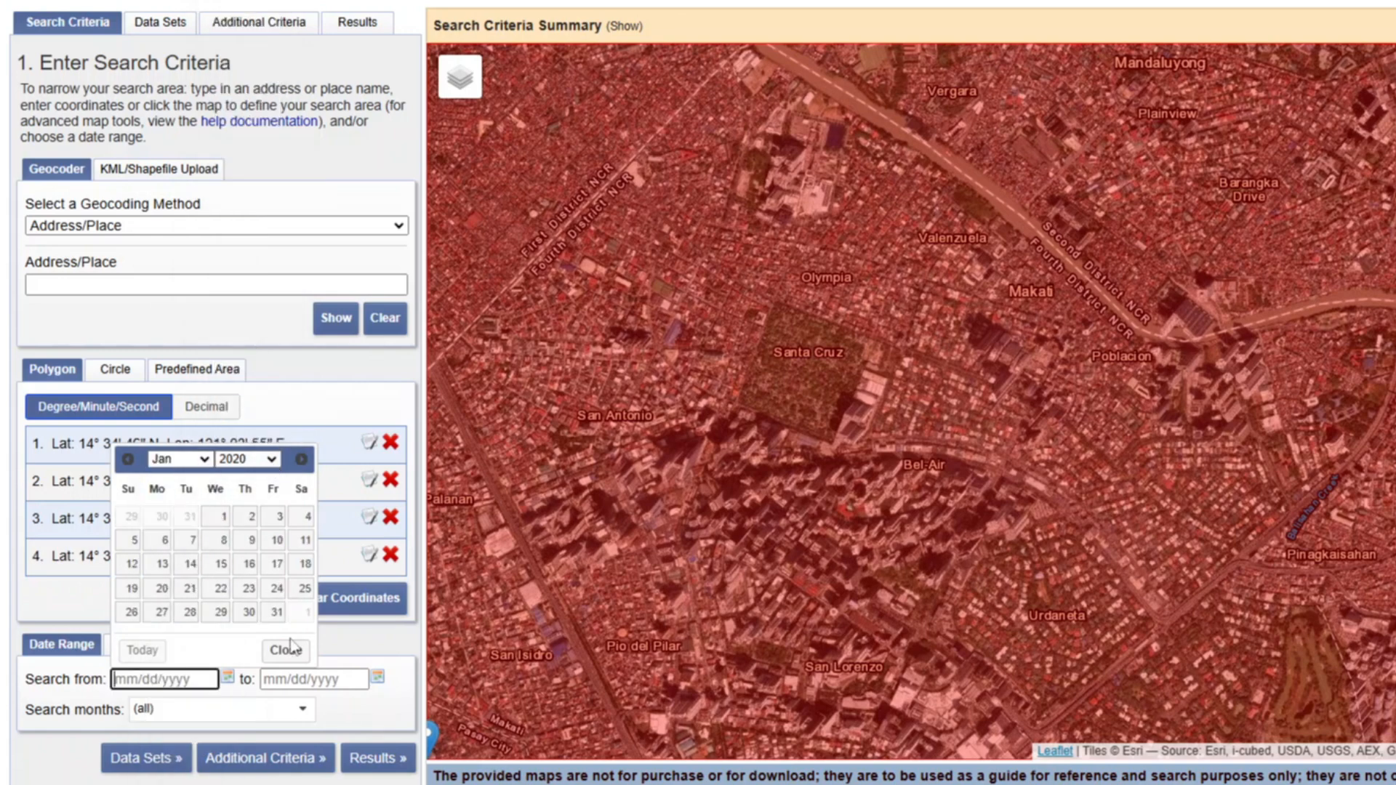
click(224, 517)
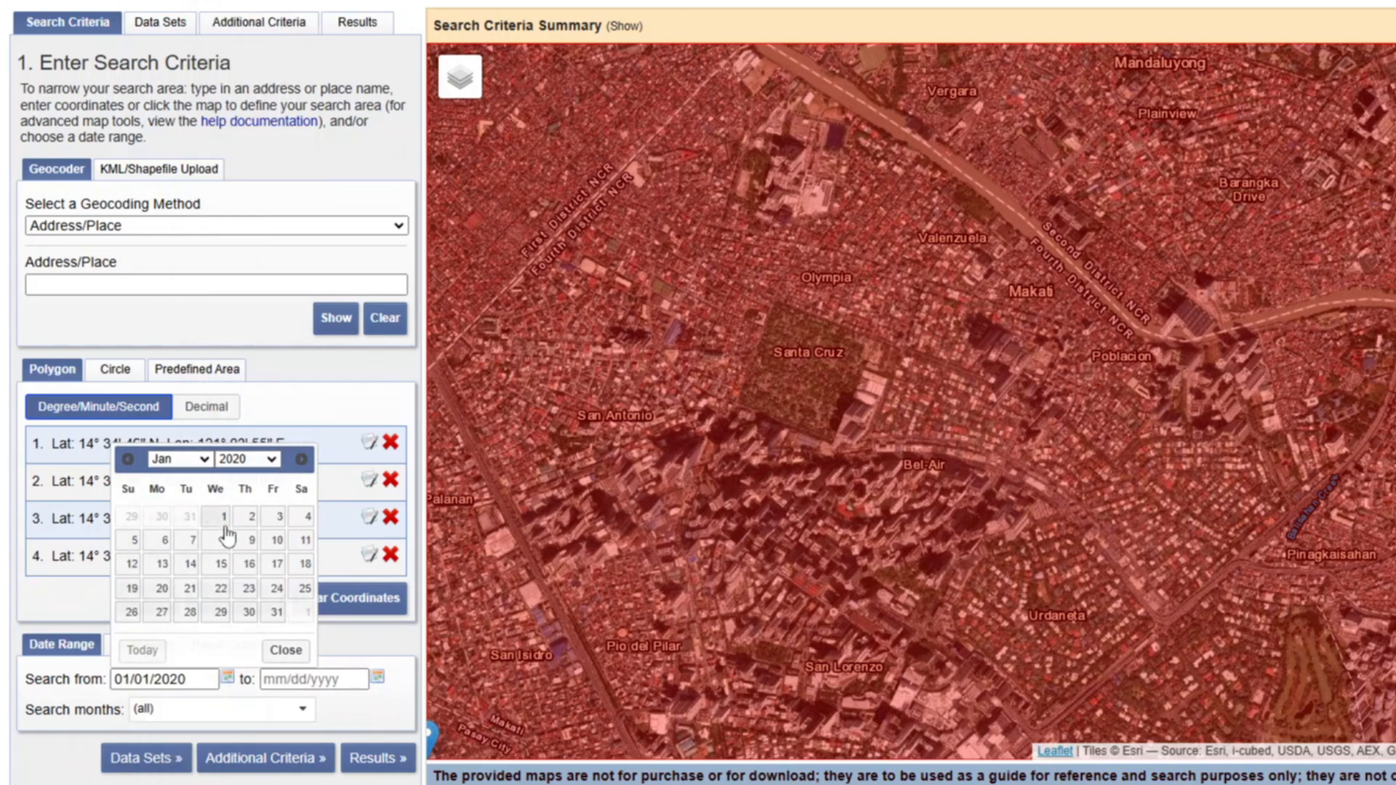
- Set the end date of the search range to 12/31/2020
click(378, 677)
click(397, 459)
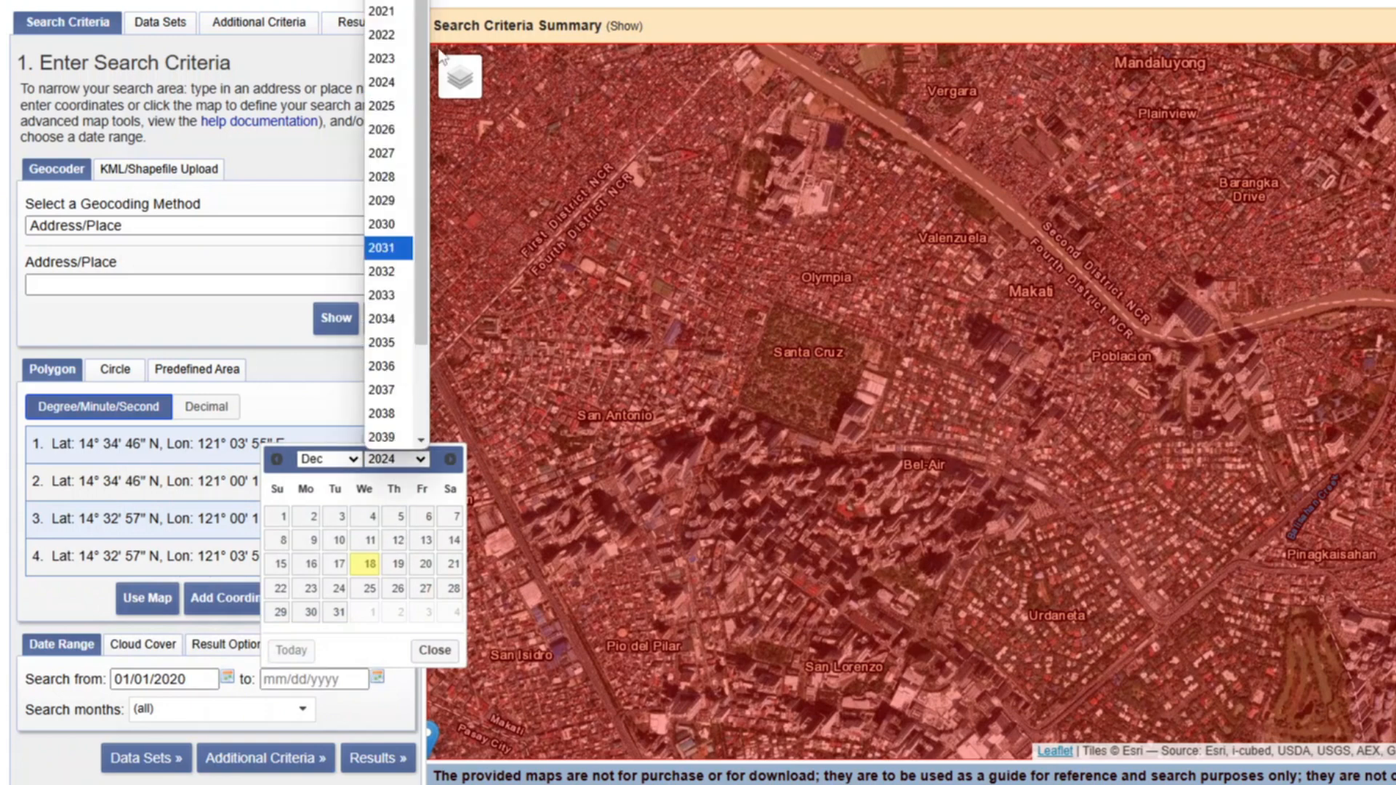
click(393, 2)
click(401, 613)
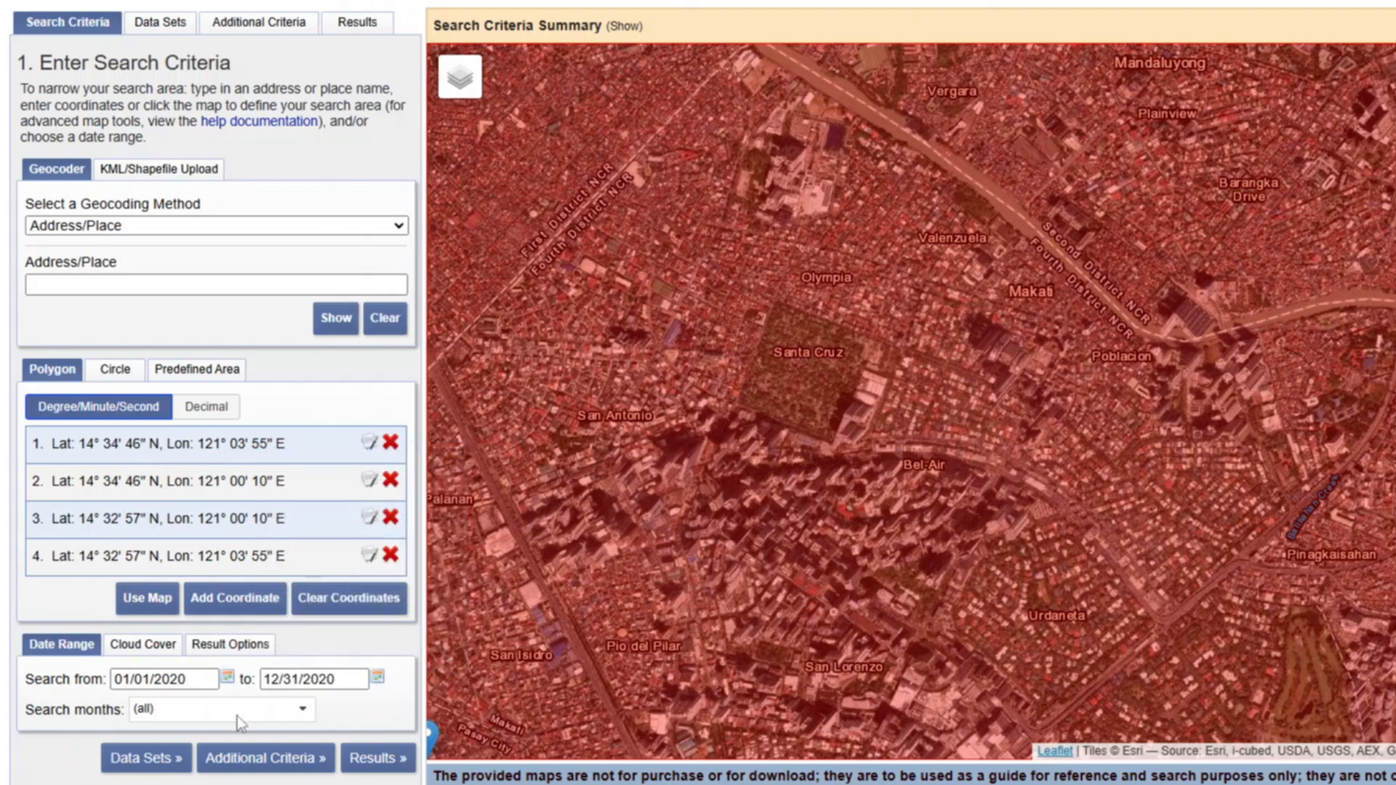
- Check the remaining search options and run the search with the Landsat 8-9 OLI/TIRS C2 L1 data set
click(174, 645)
click(230, 649)
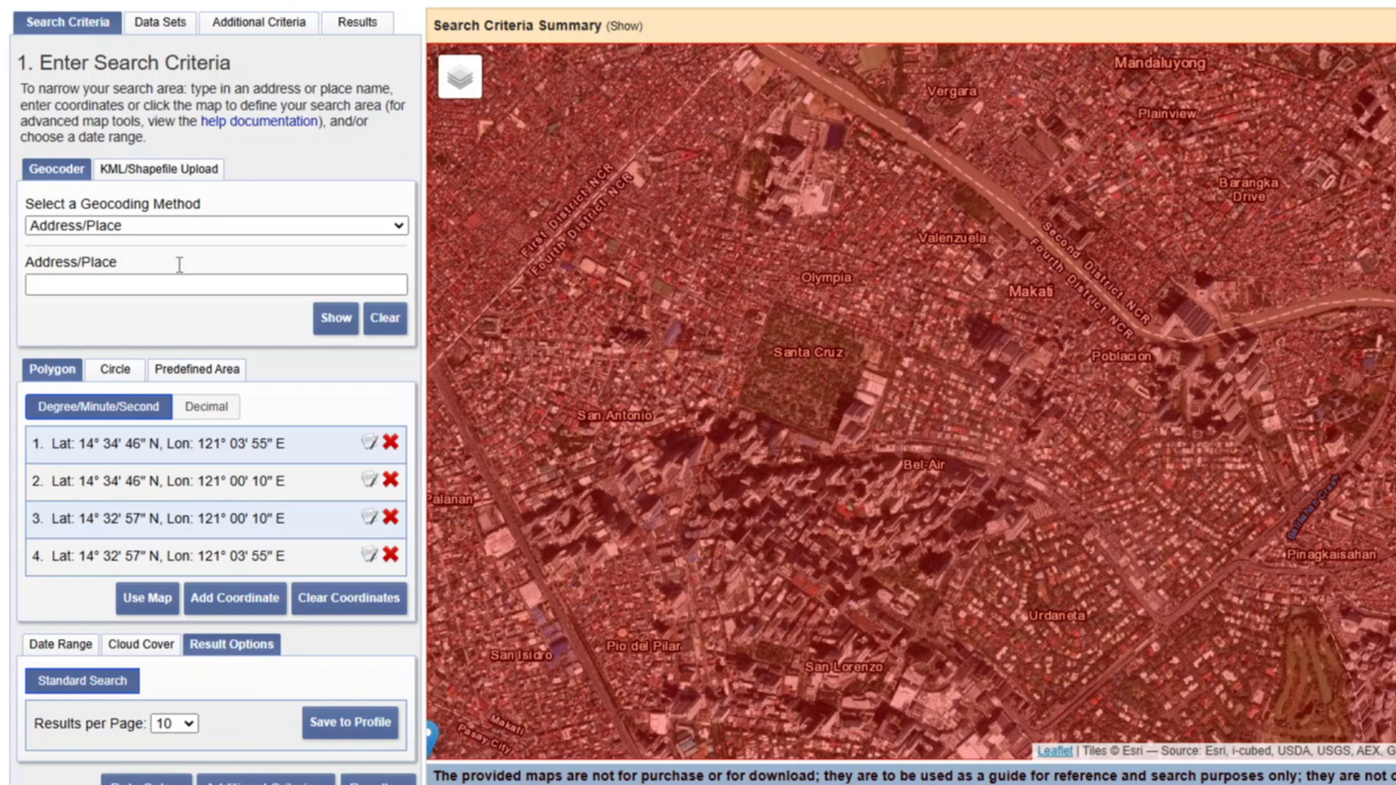
click(180, 28)
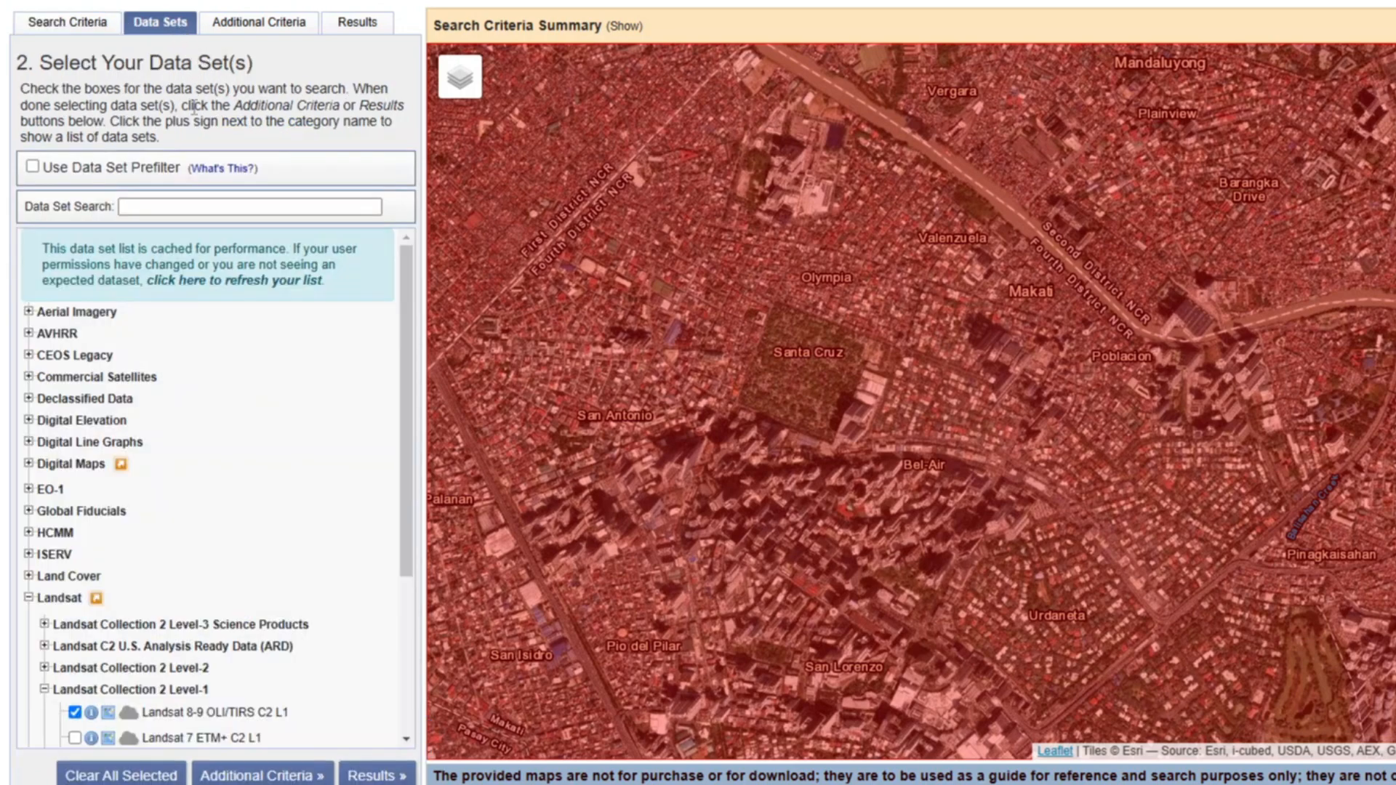
scroll(156, 531, down, 3)
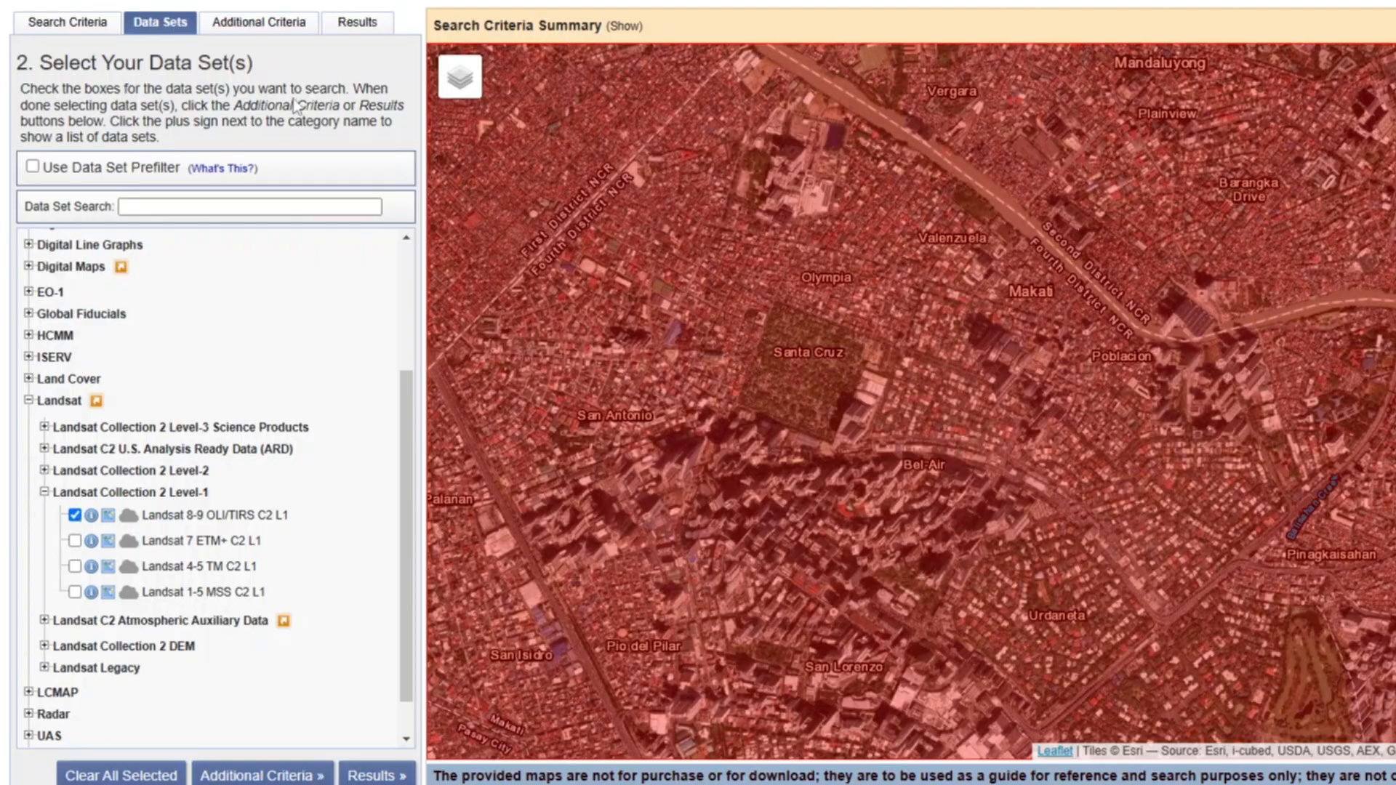
click(360, 24)
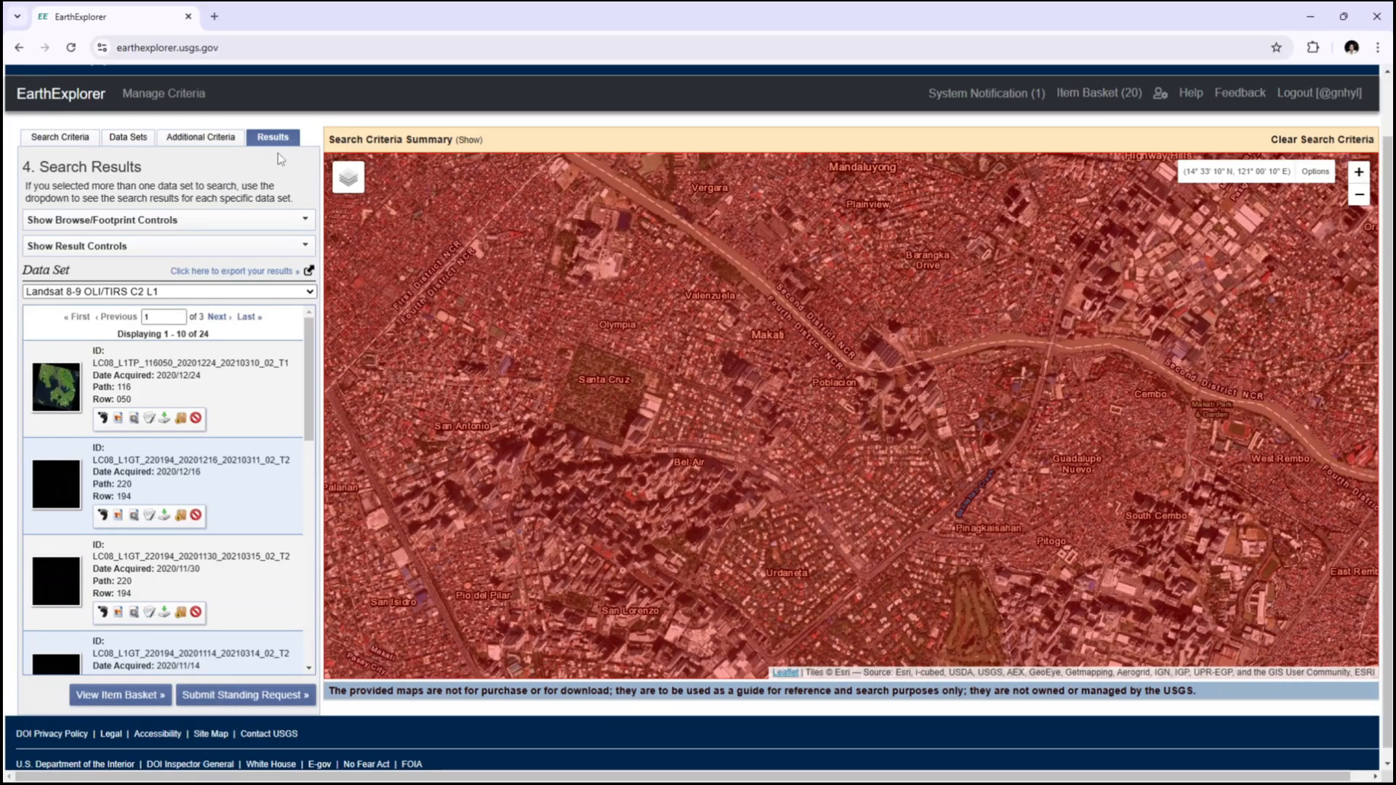
- Examine the preview and cloud cover metadata of scene LC08_L1TP_116050_20240306_20240315_02_T1
scroll(193, 585, down, 5)
scroll(192, 586, down, 3)
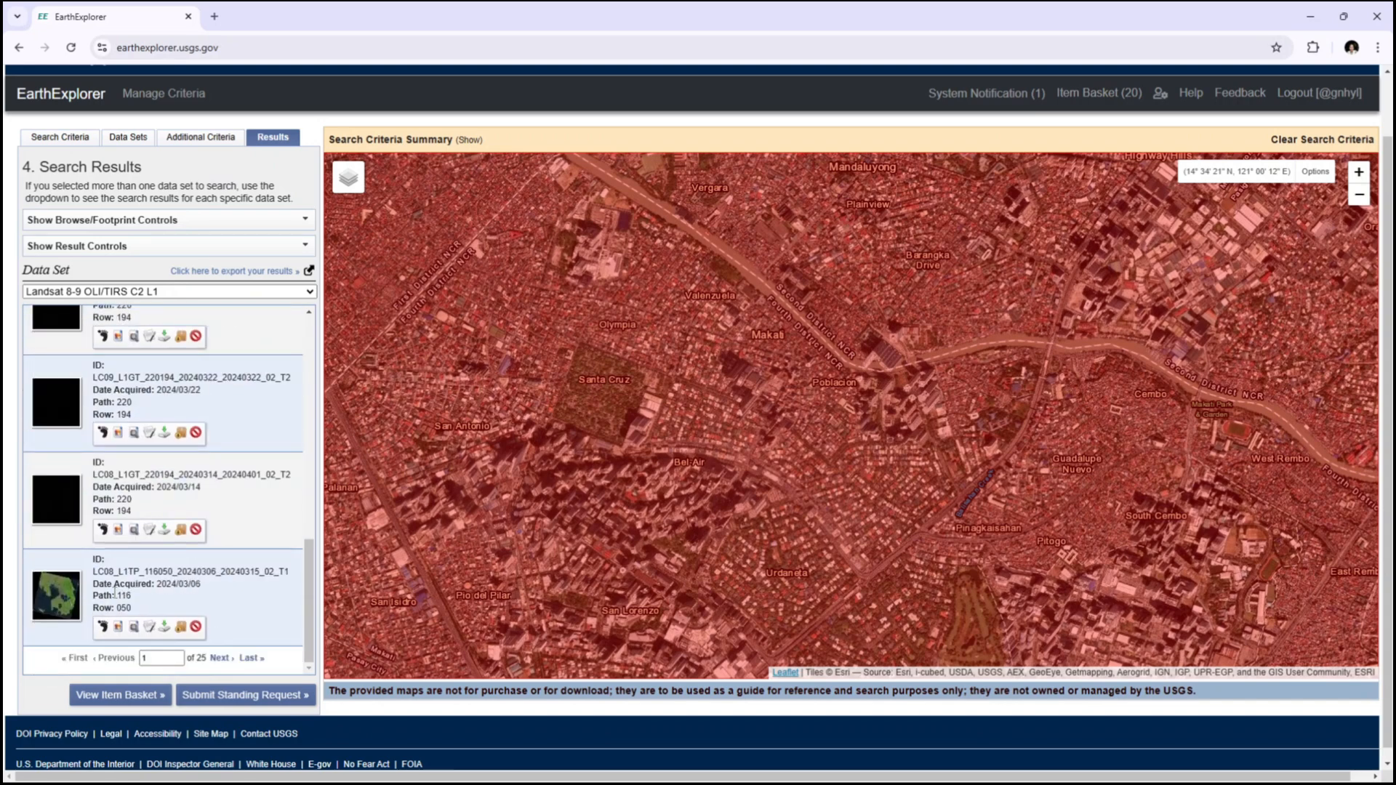
click(62, 600)
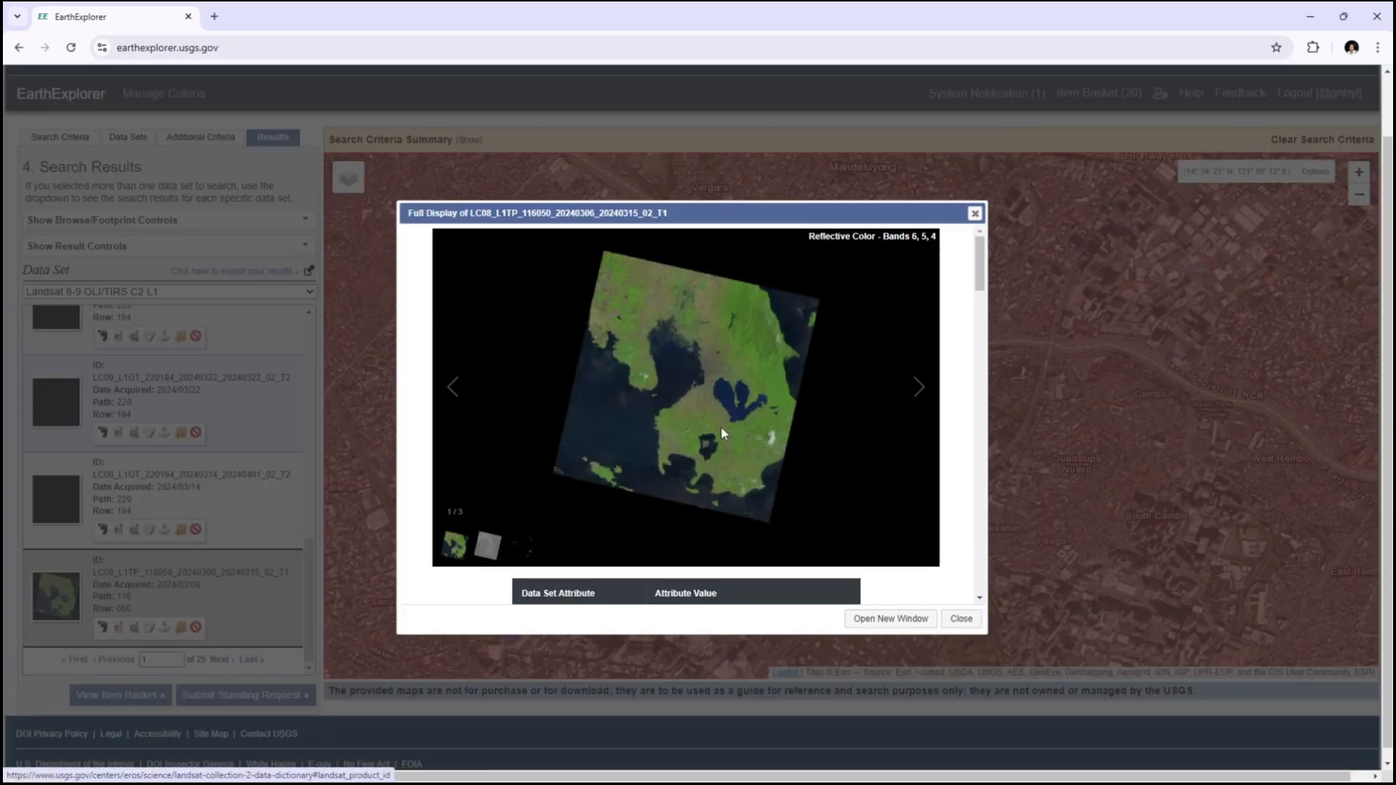
scroll(719, 436, down, 5)
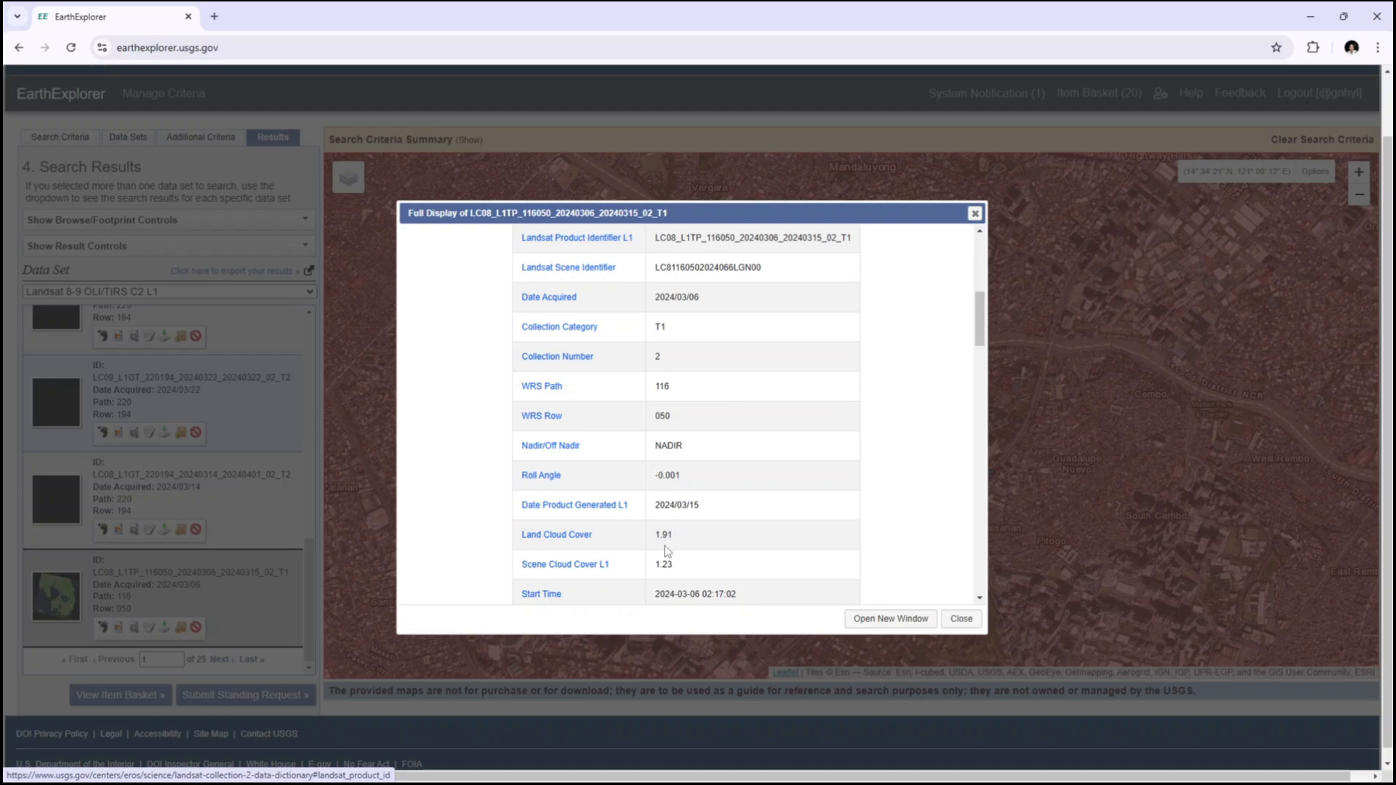
click(975, 214)
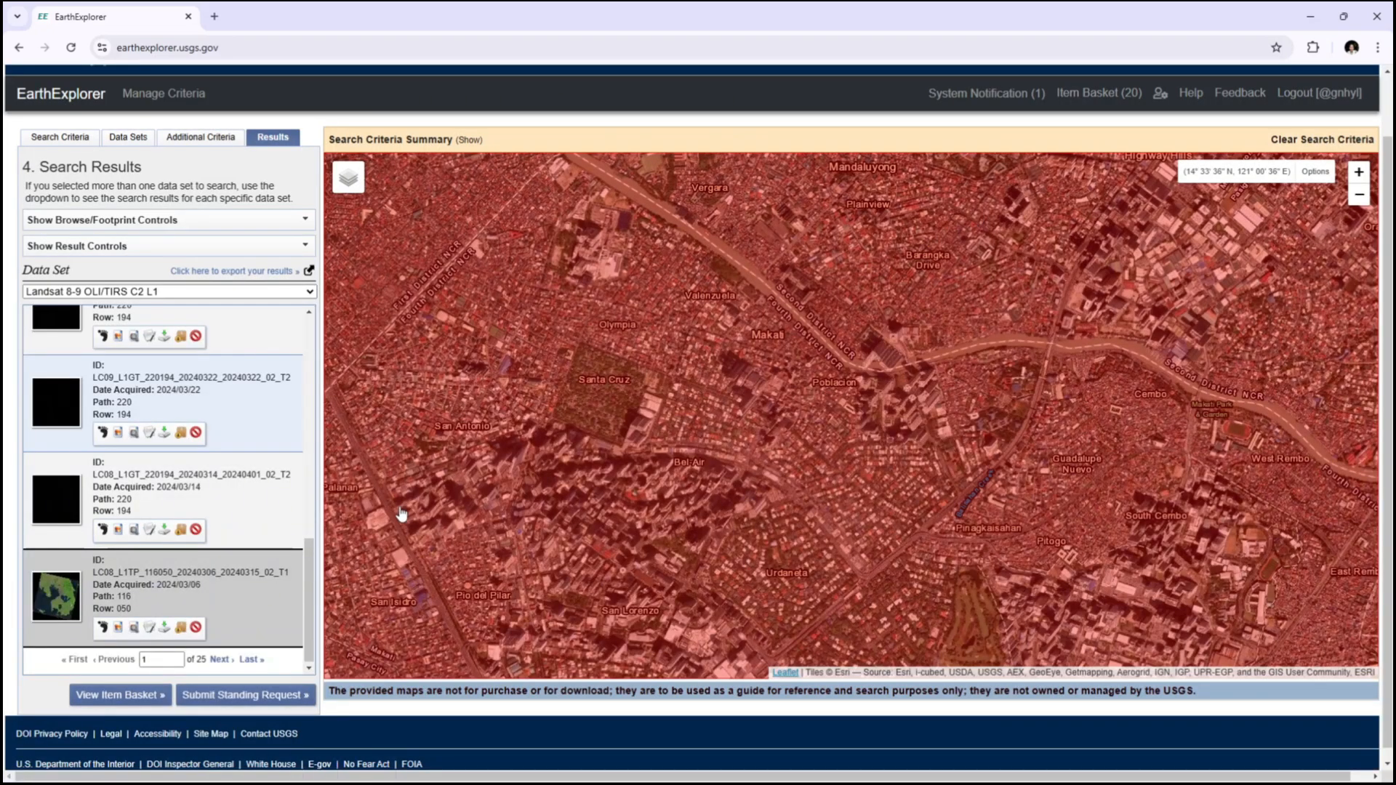
- Open the individual band file downloads of the Level-1 Product Bundle for the scene acquired 2024/03/06
click(163, 628)
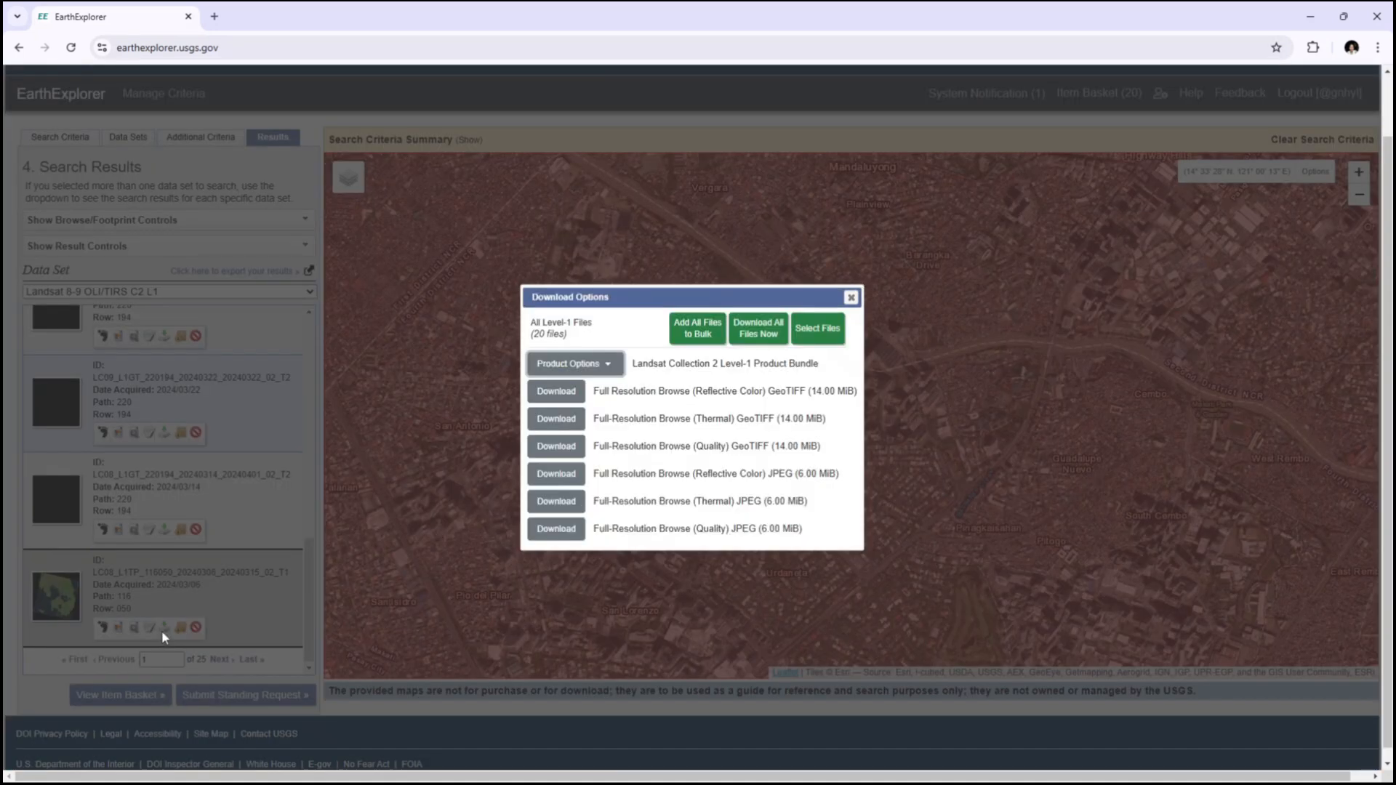
click(609, 363)
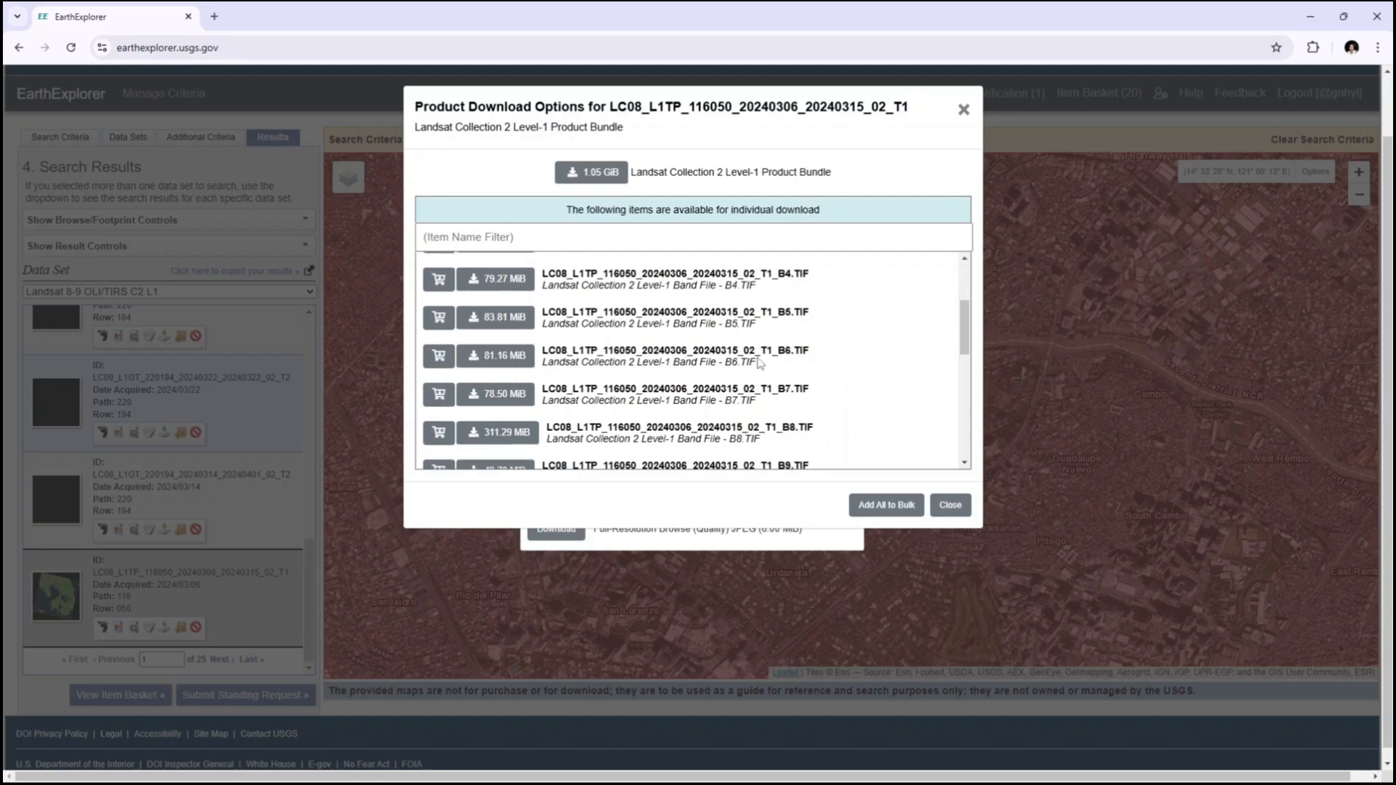
drag(964, 312, 964, 389)
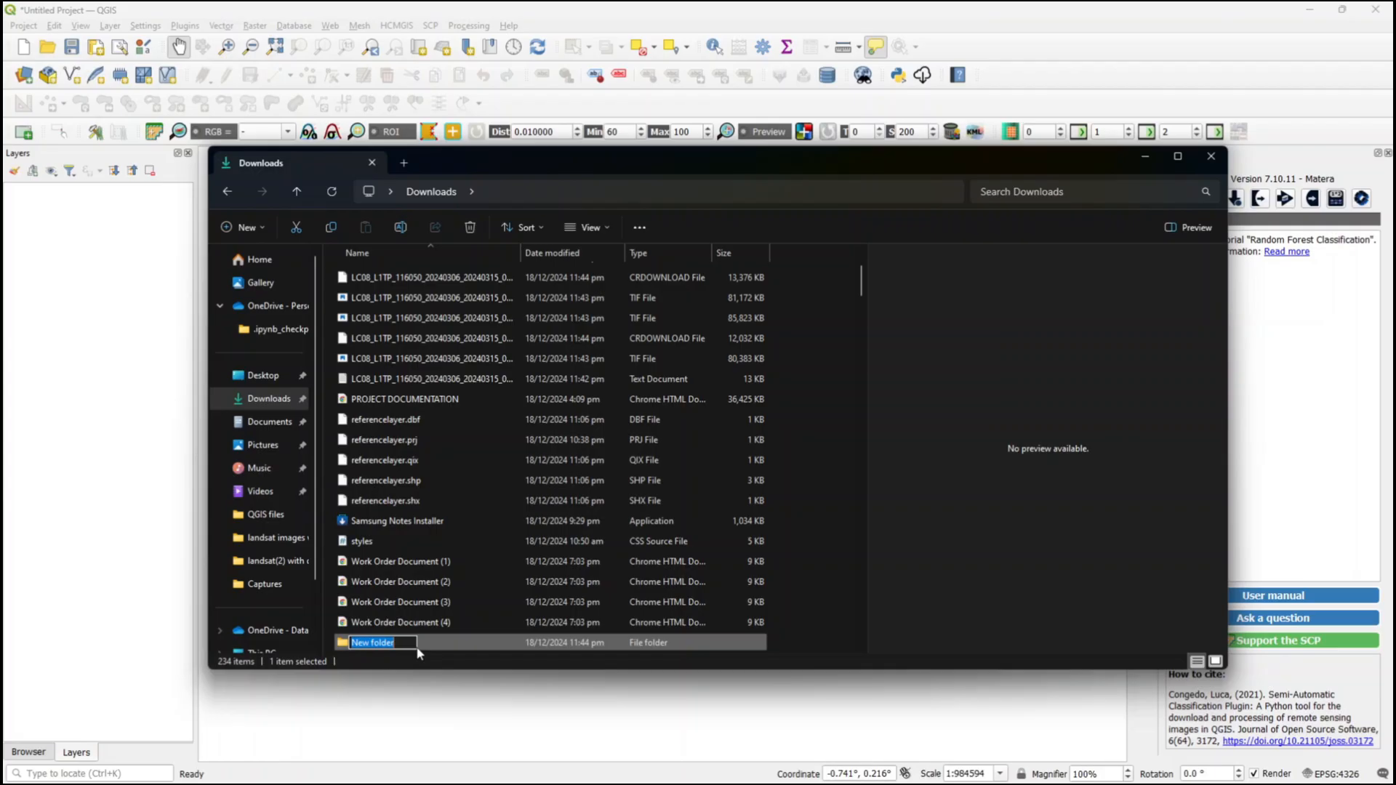
- In File Explorer, name the new folder in Downloads "BGC landsat images"
text(BGC la)
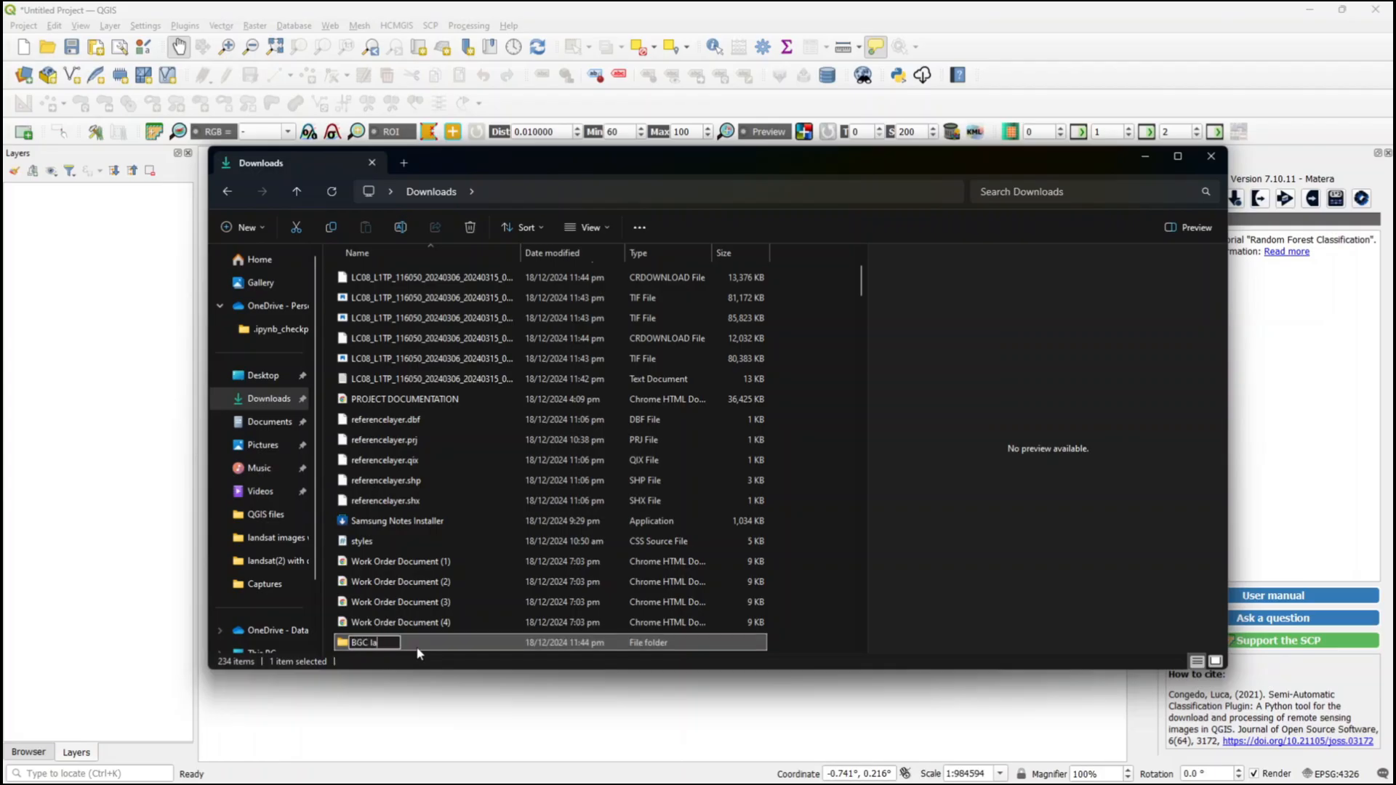
text(ndsat images)
key(Return)
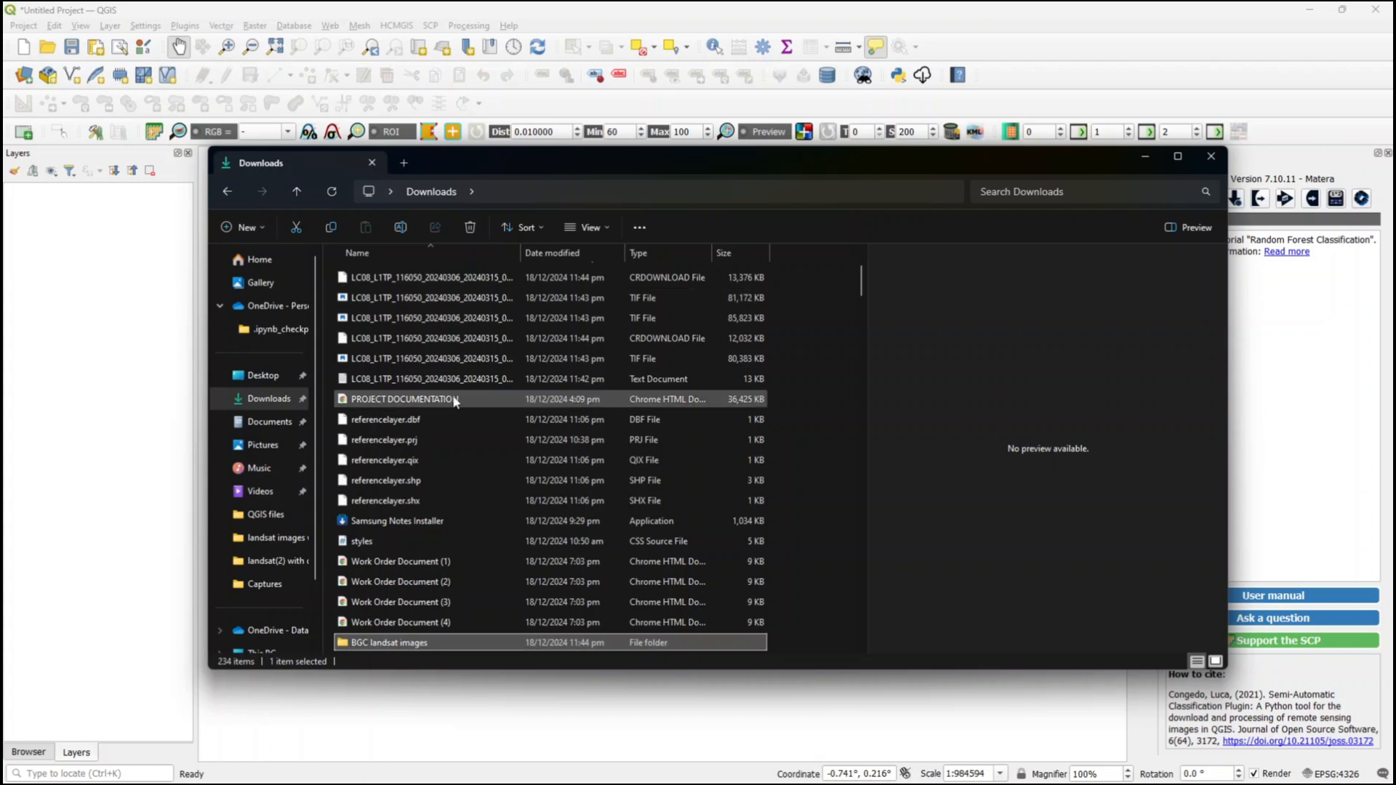
- Move the downloaded LC08_L1TP_116050_20240306 files from Downloads into the BGC landsat images folder
shift+click(509, 279)
click(549, 378)
shift+click(554, 280)
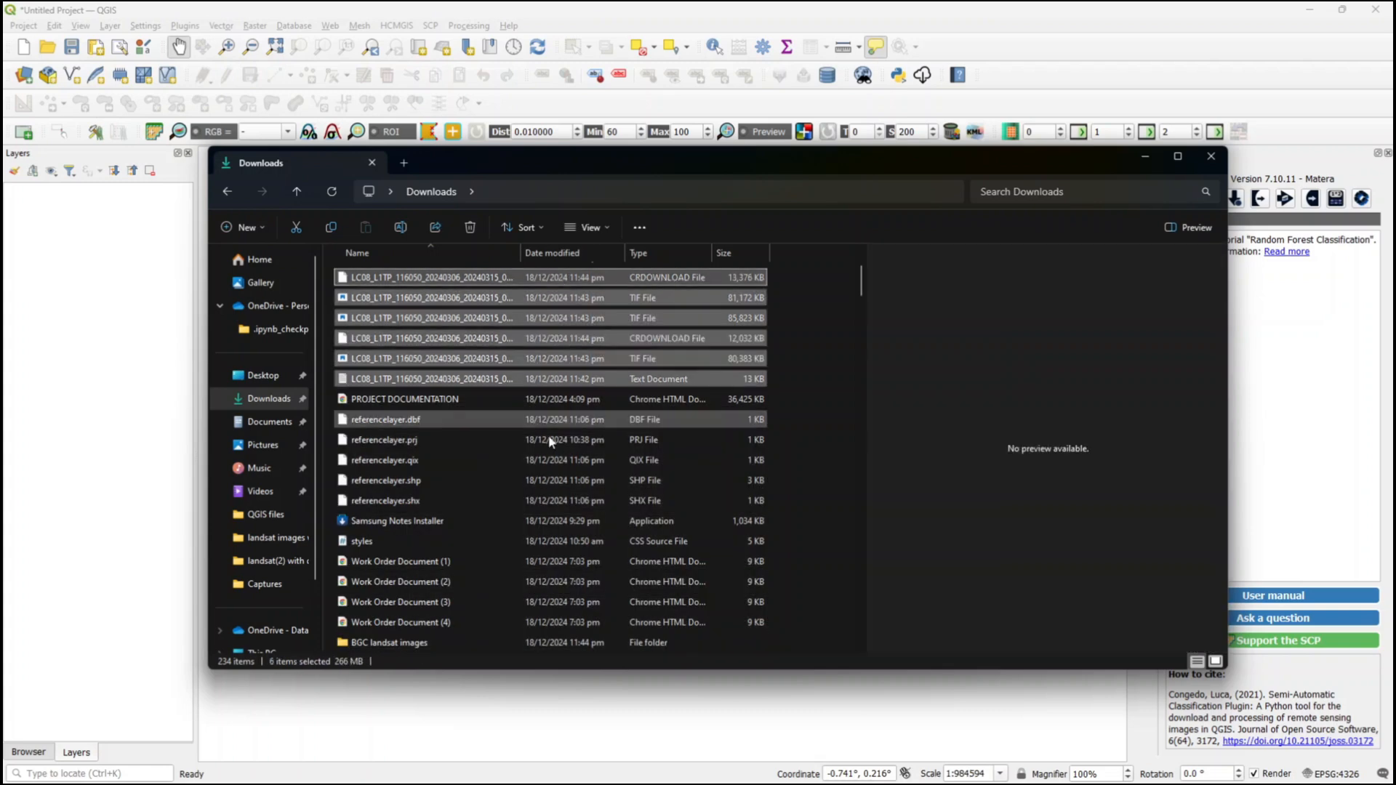
key(ctrl+x)
double_click(389, 642)
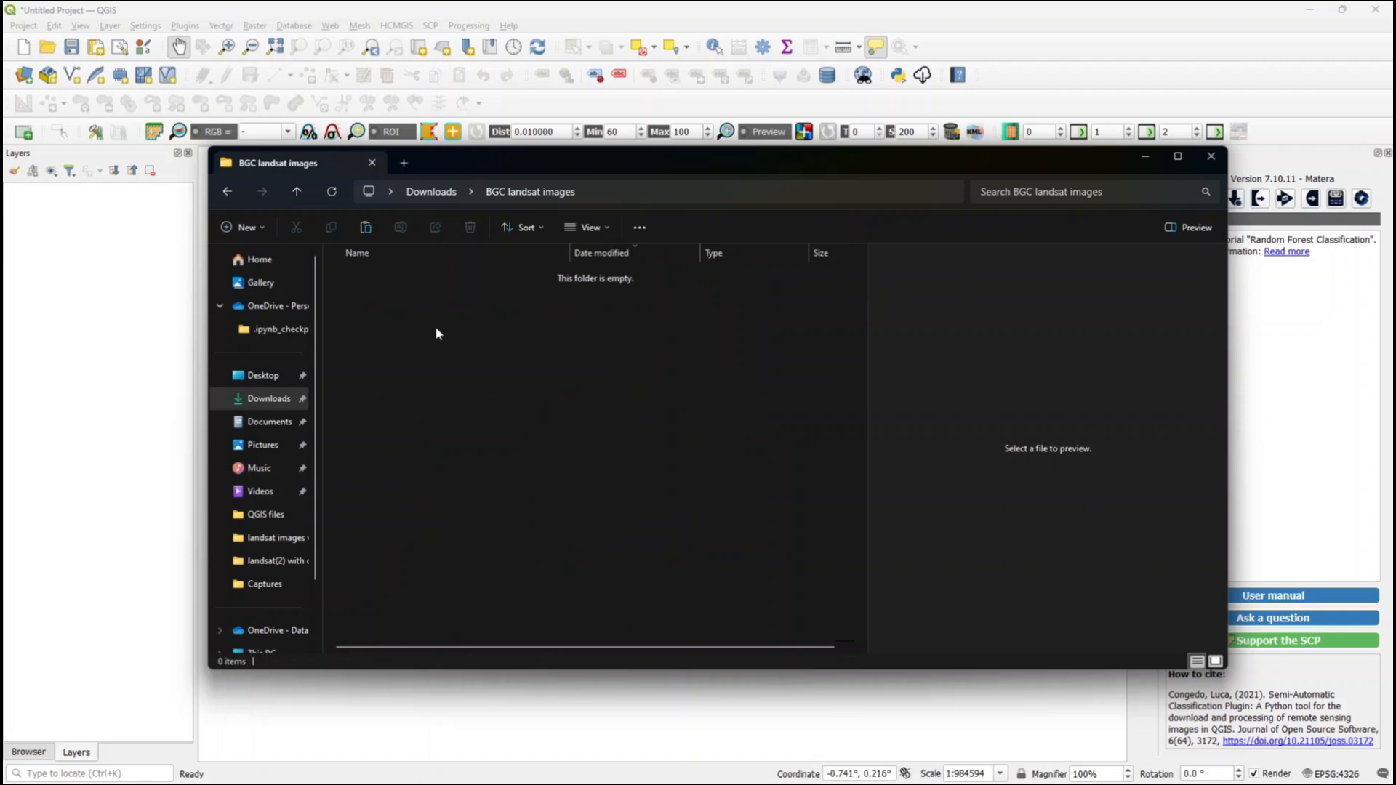
click(371, 233)
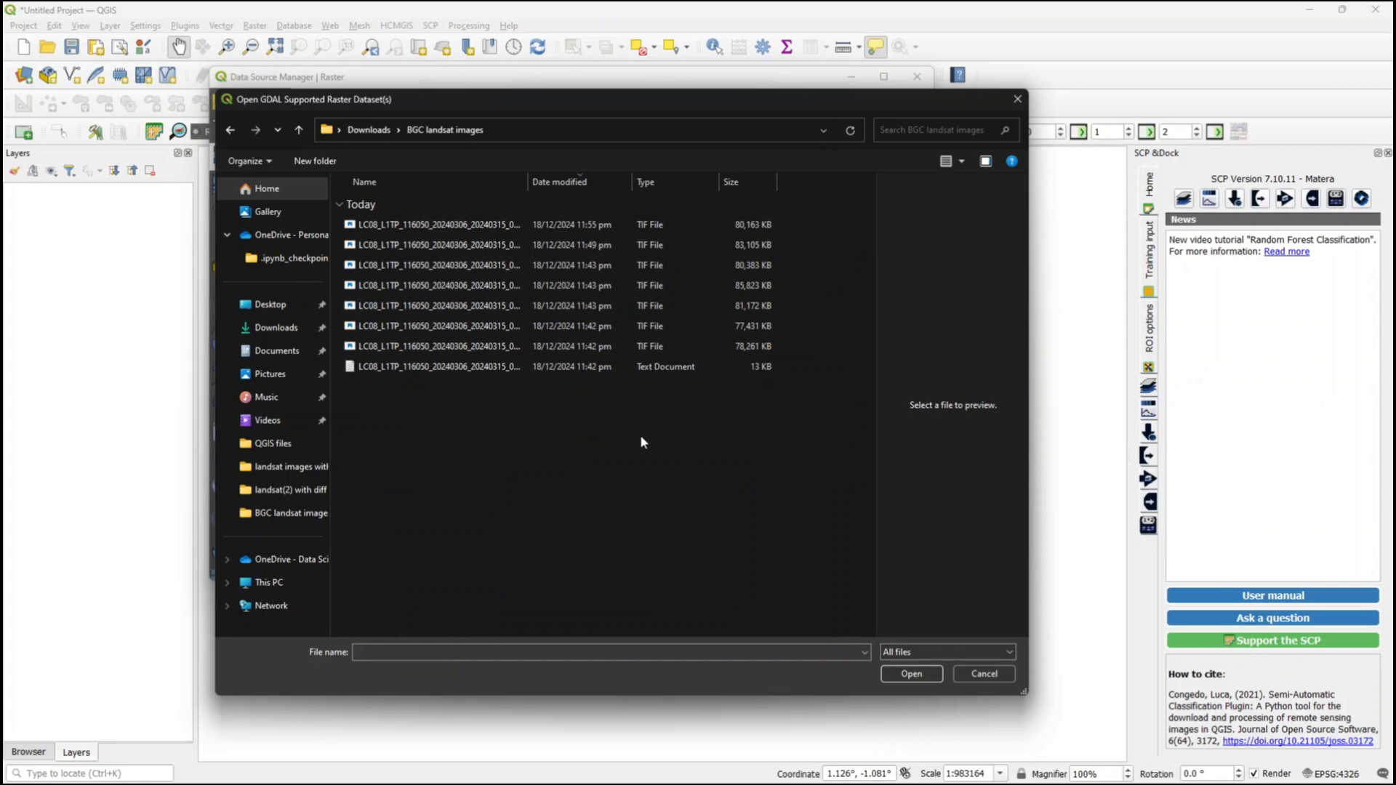
- In QGIS, add the seven Landsat band TIF files, B1 to B7, from BGC landsat images as raster layers
click(639, 225)
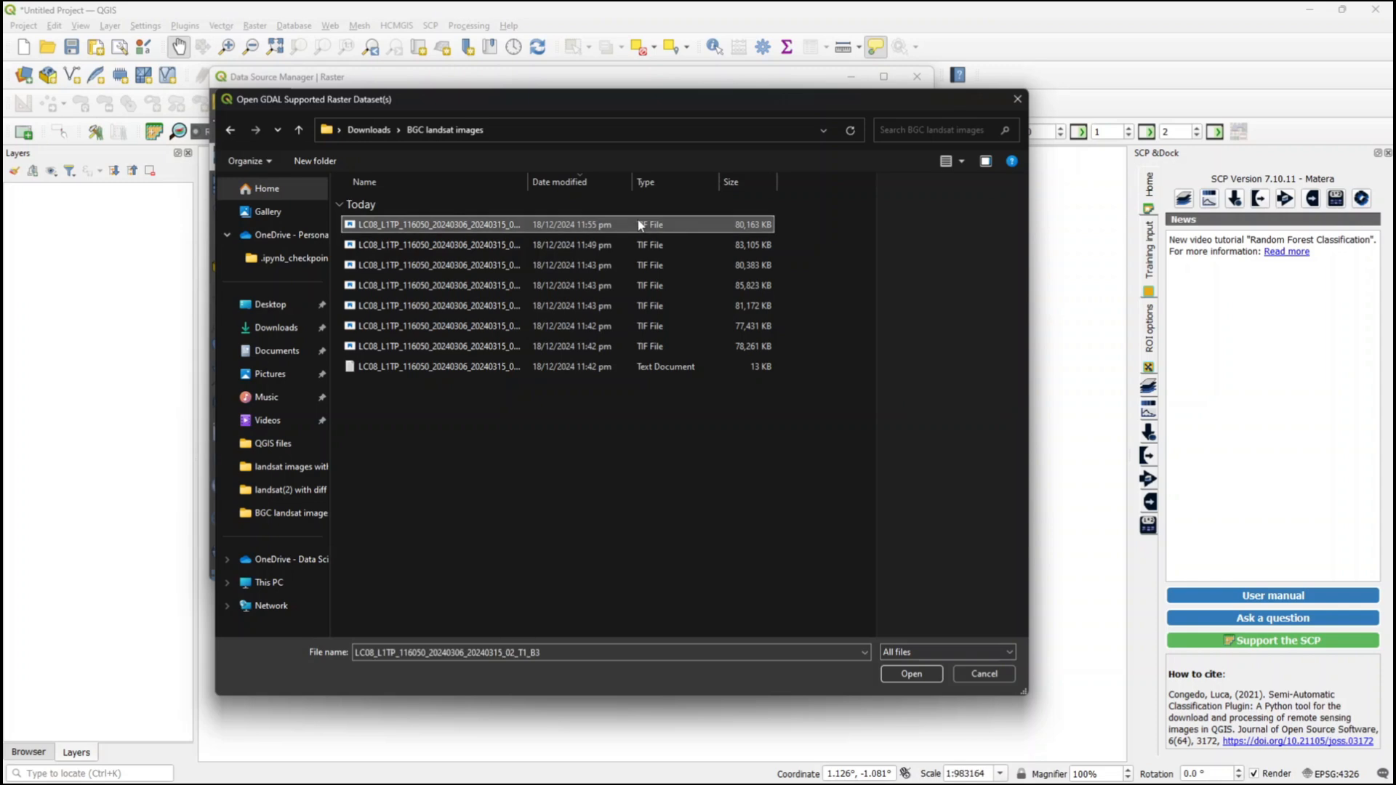
shift+click(644, 346)
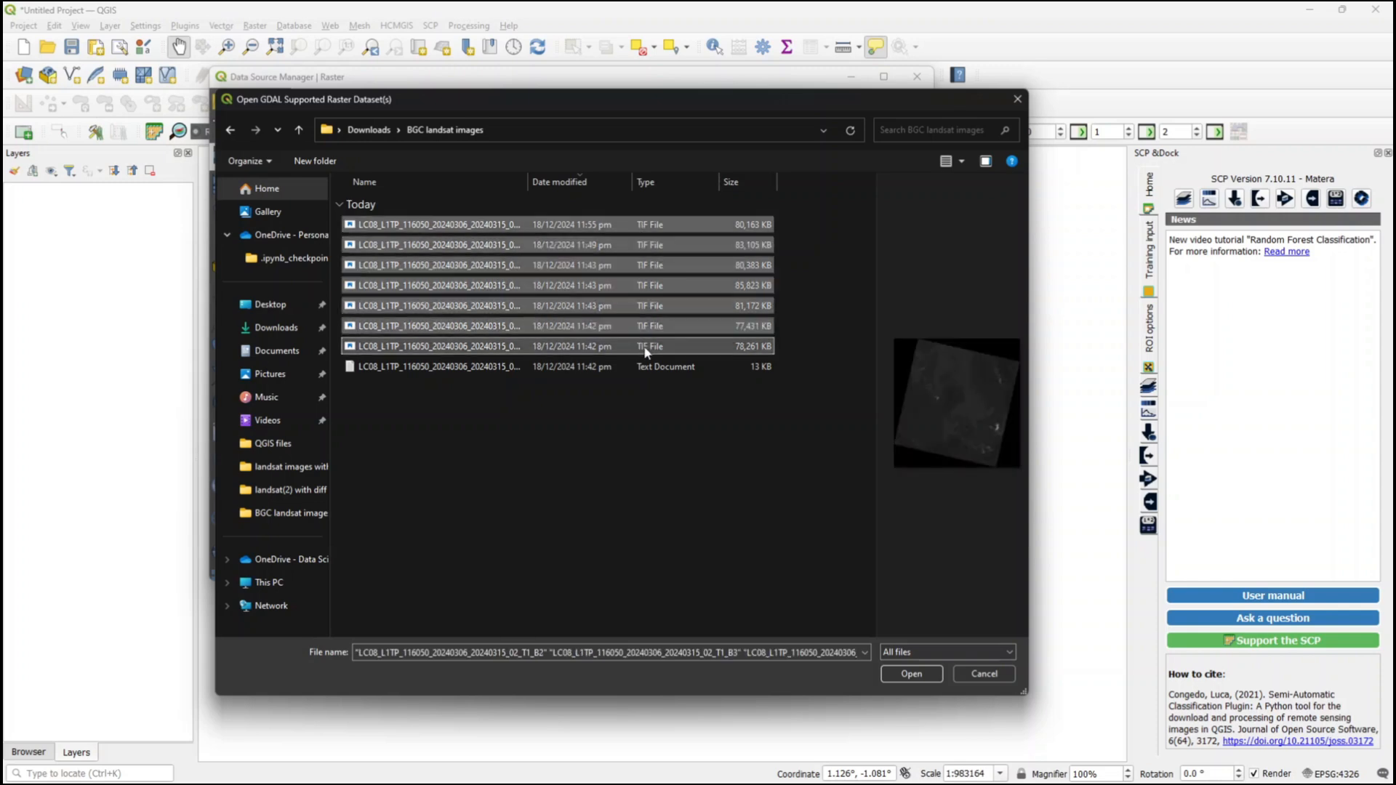
click(912, 673)
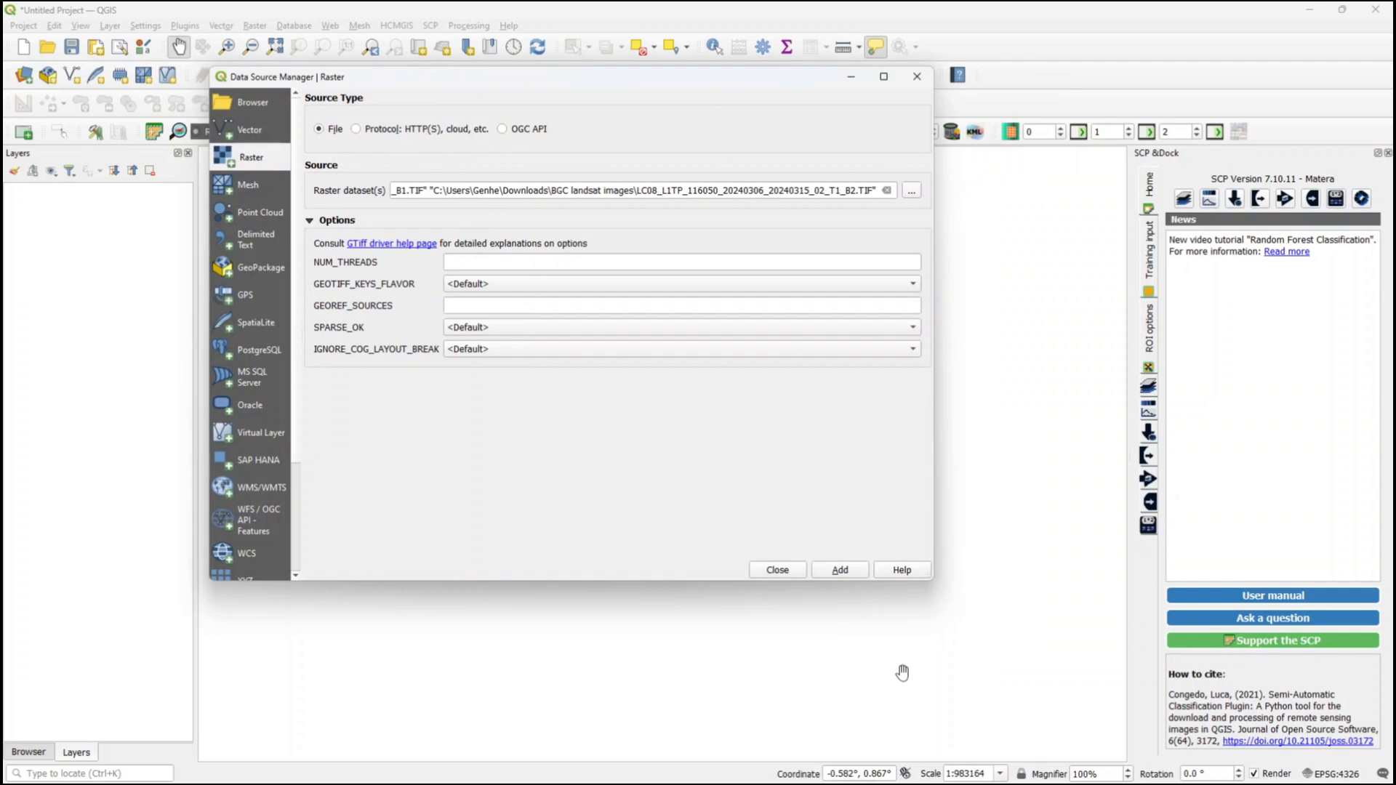
click(855, 574)
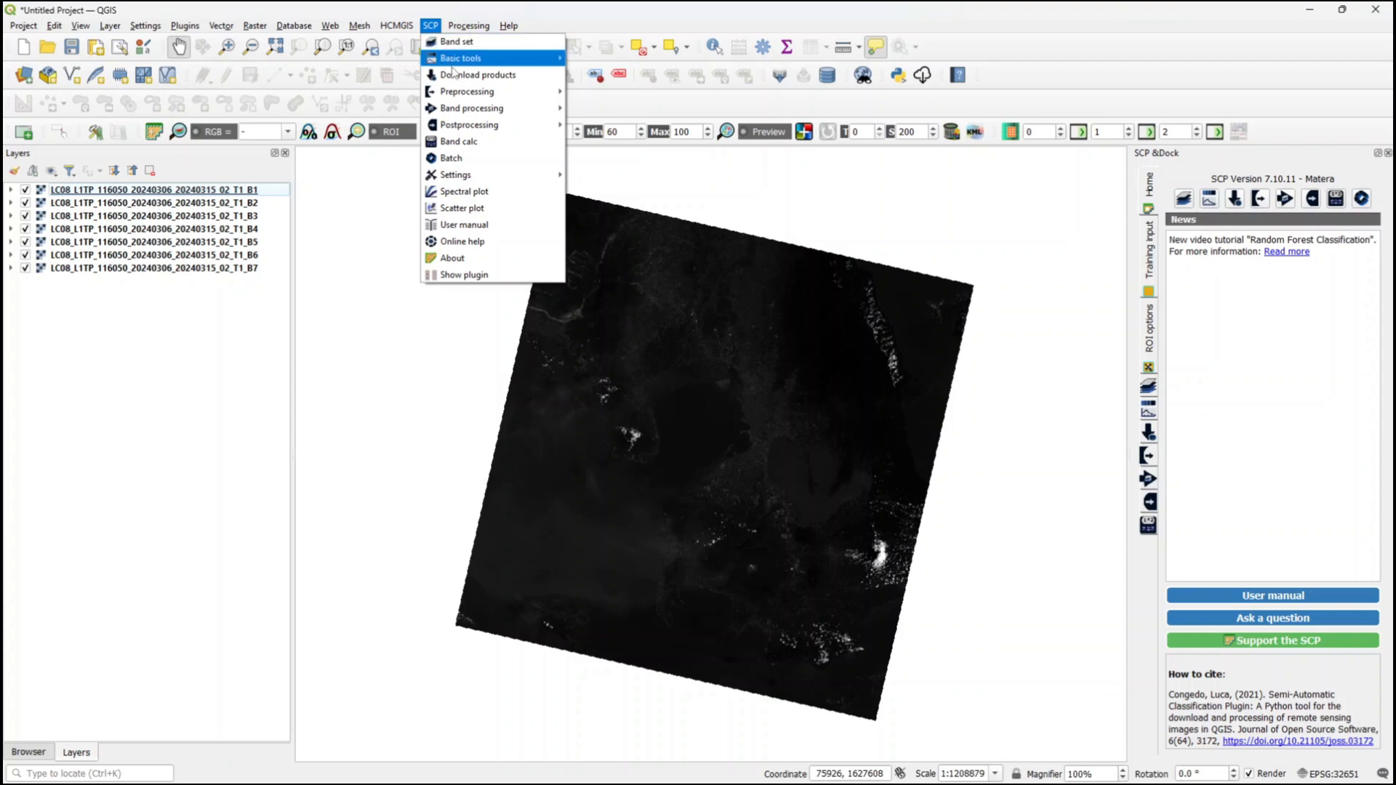
- Open SCP's Landsat preprocessing tool and set BGC landsat images as the directory containing the Landsat bands
mouse_move(461, 113)
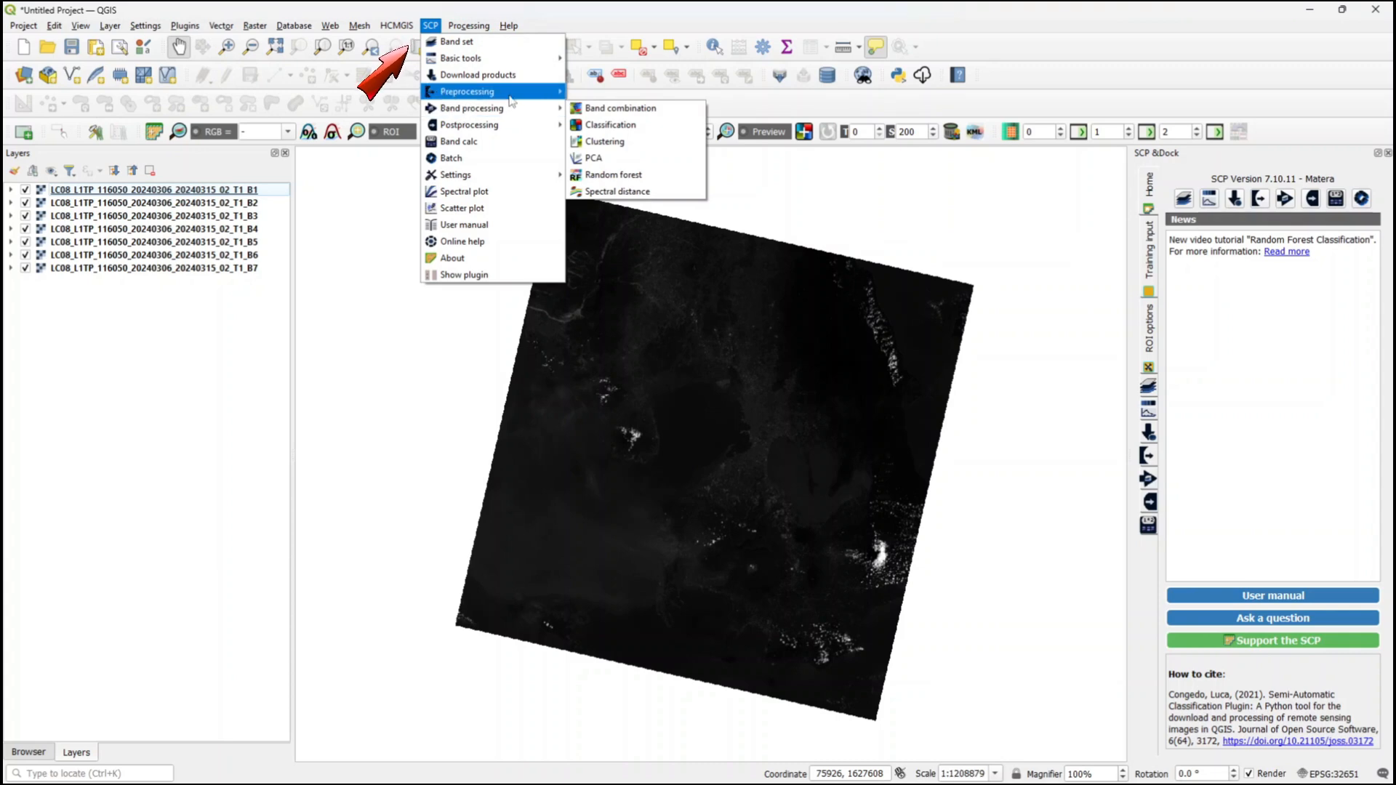
mouse_move(513, 98)
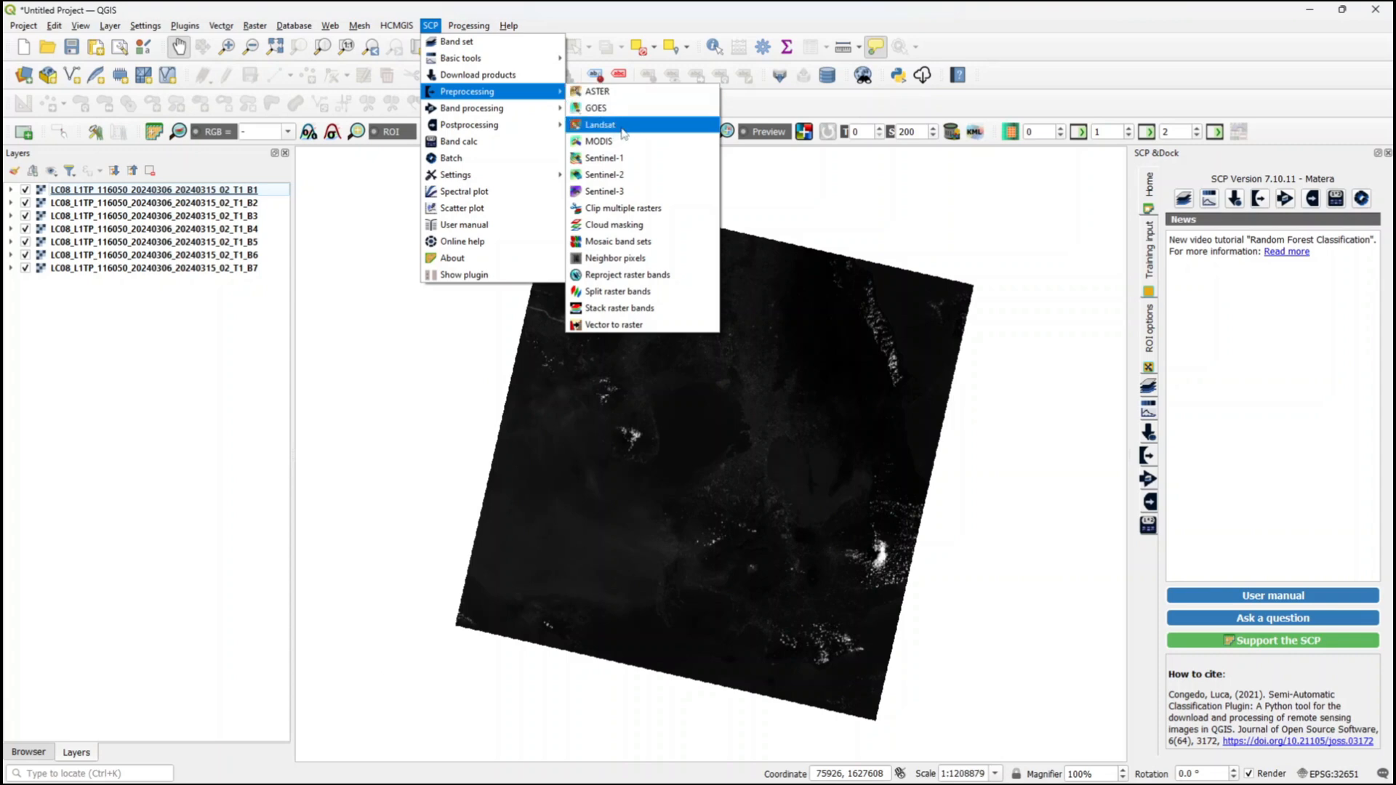
click(622, 133)
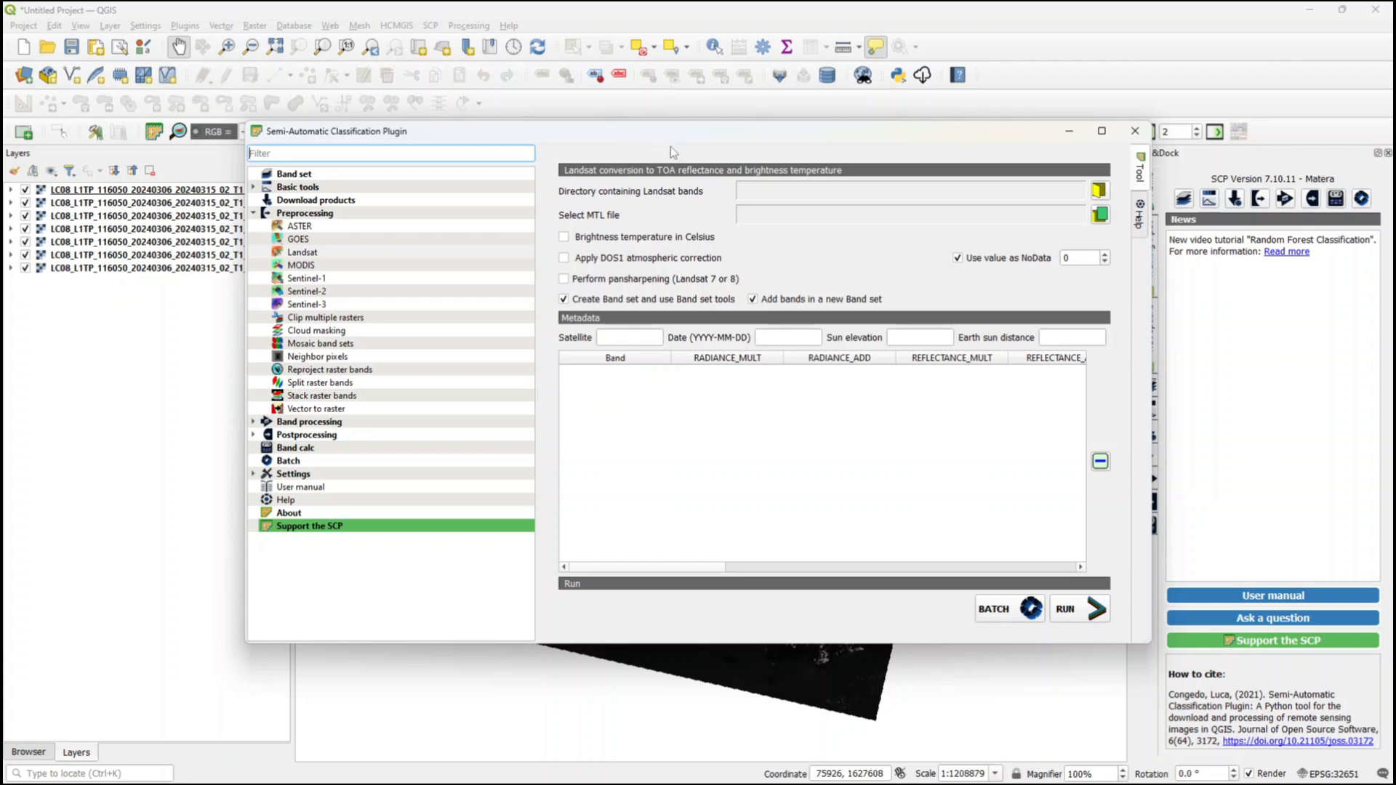
click(1099, 190)
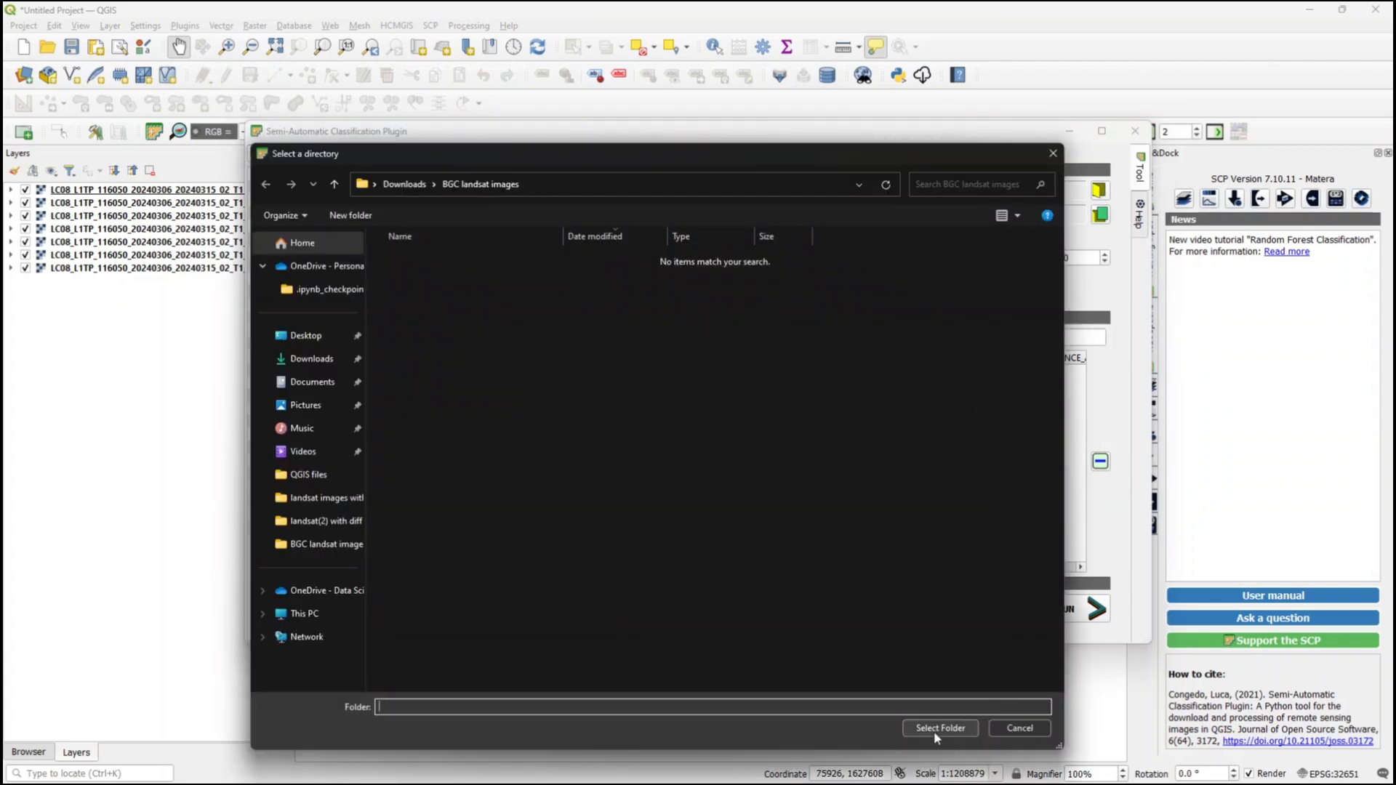
click(936, 727)
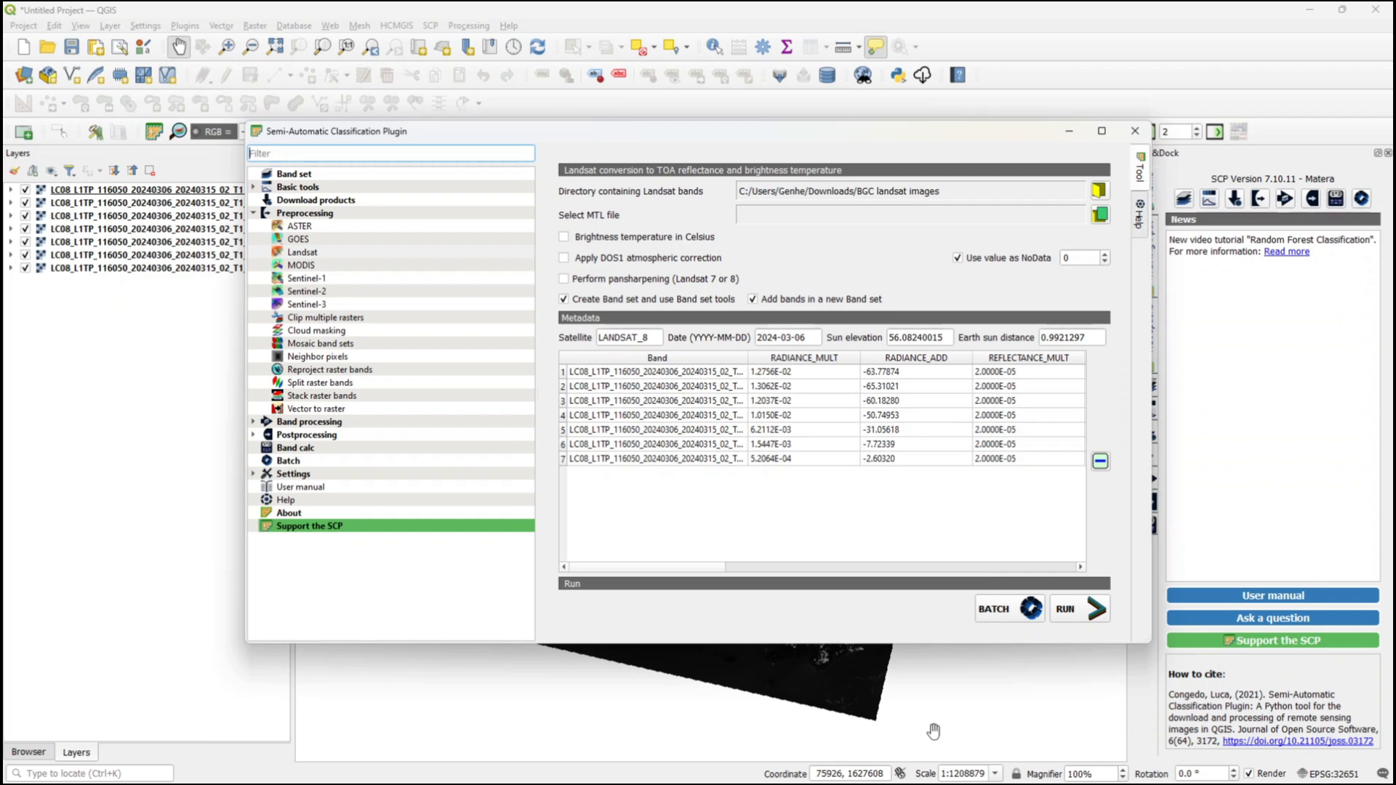
- Load LC08_L1TP_116050_20240306_20240315_02_T1_MTL as the MTL file and run the reflectance conversion with output to BGC landsat images
click(1100, 217)
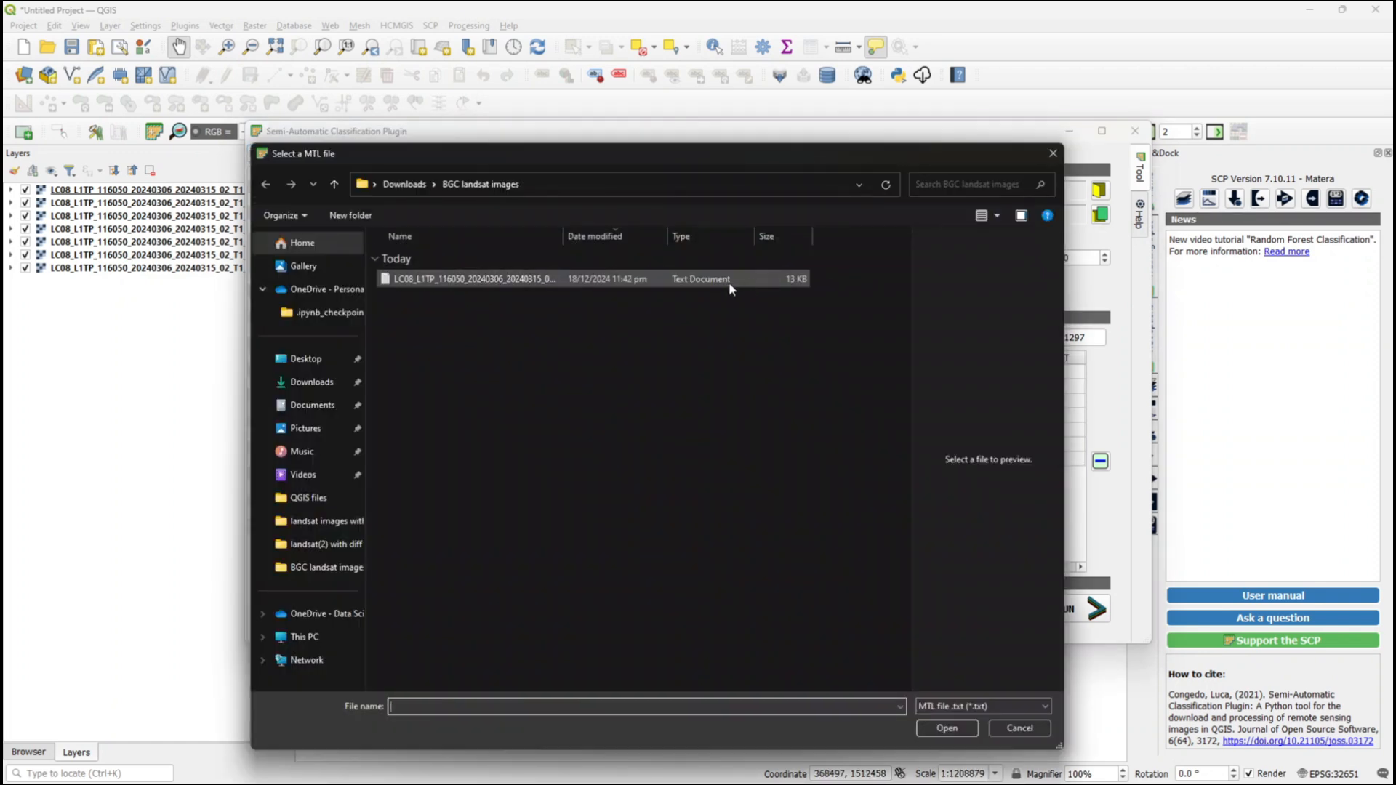
click(713, 284)
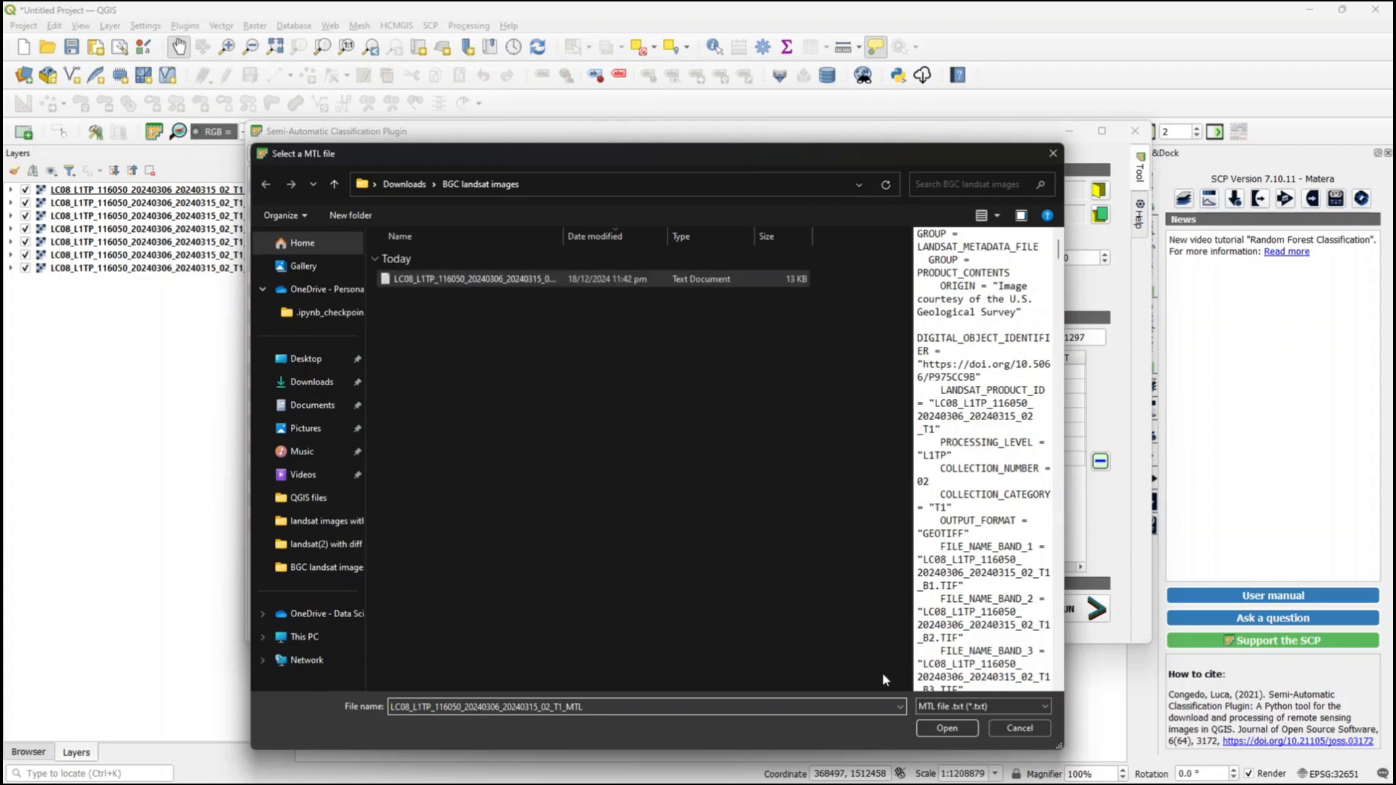
click(947, 729)
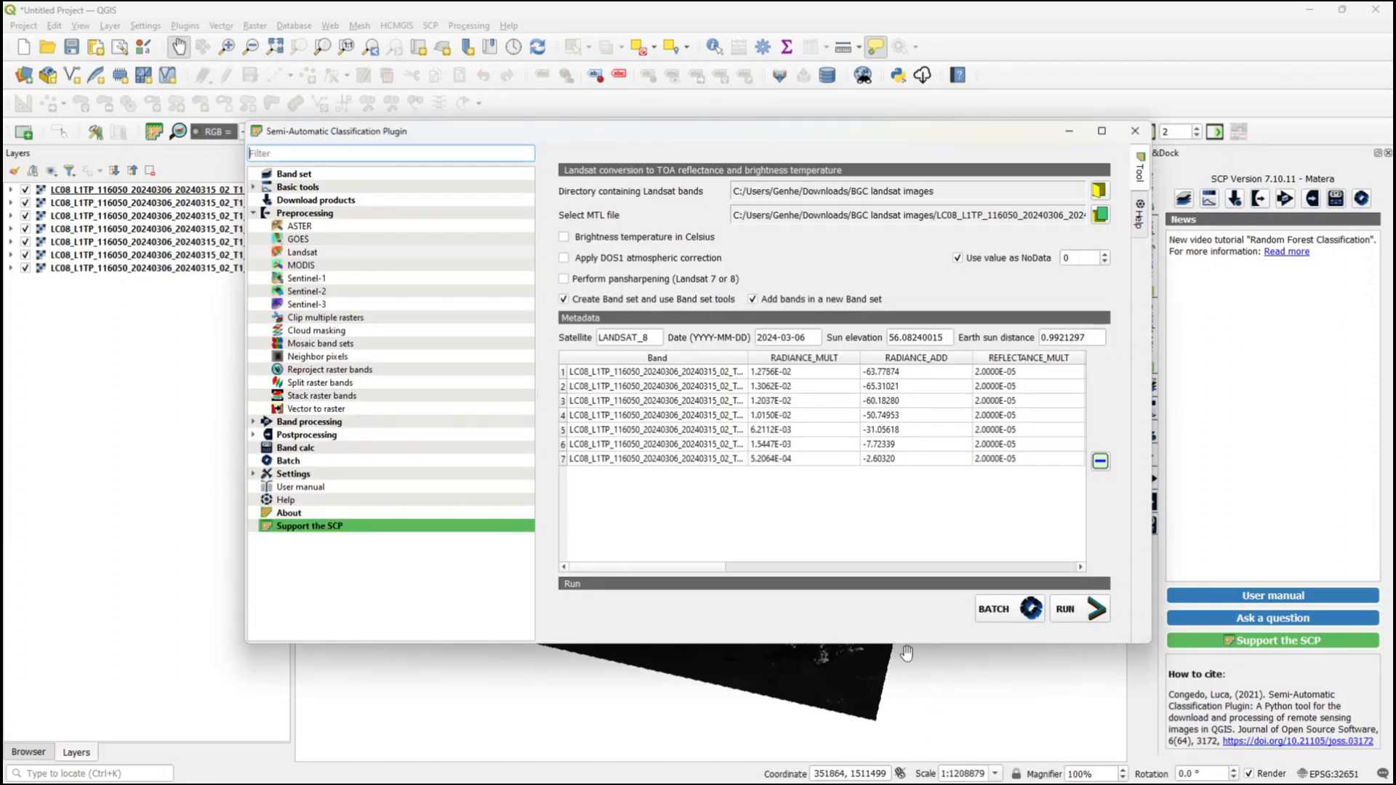
click(1082, 618)
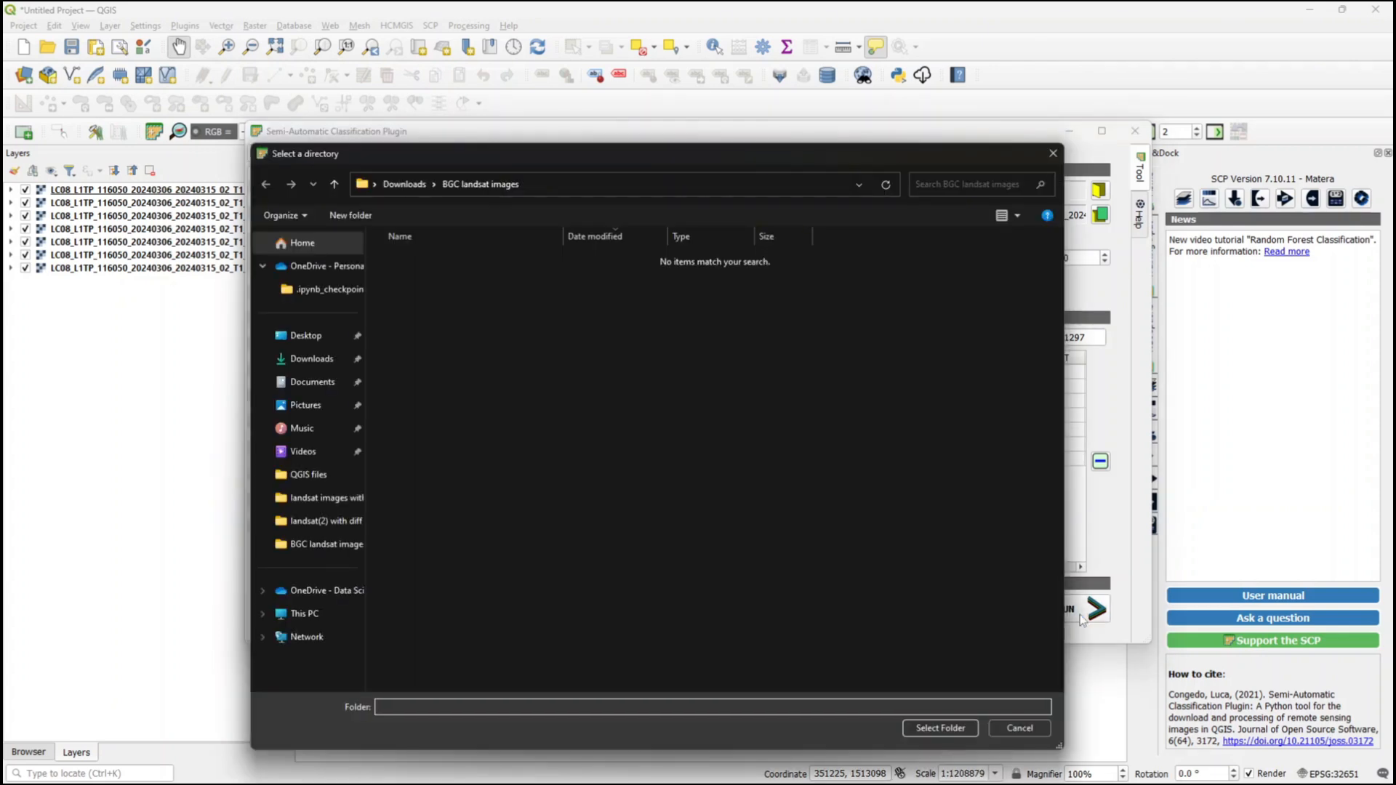
click(941, 729)
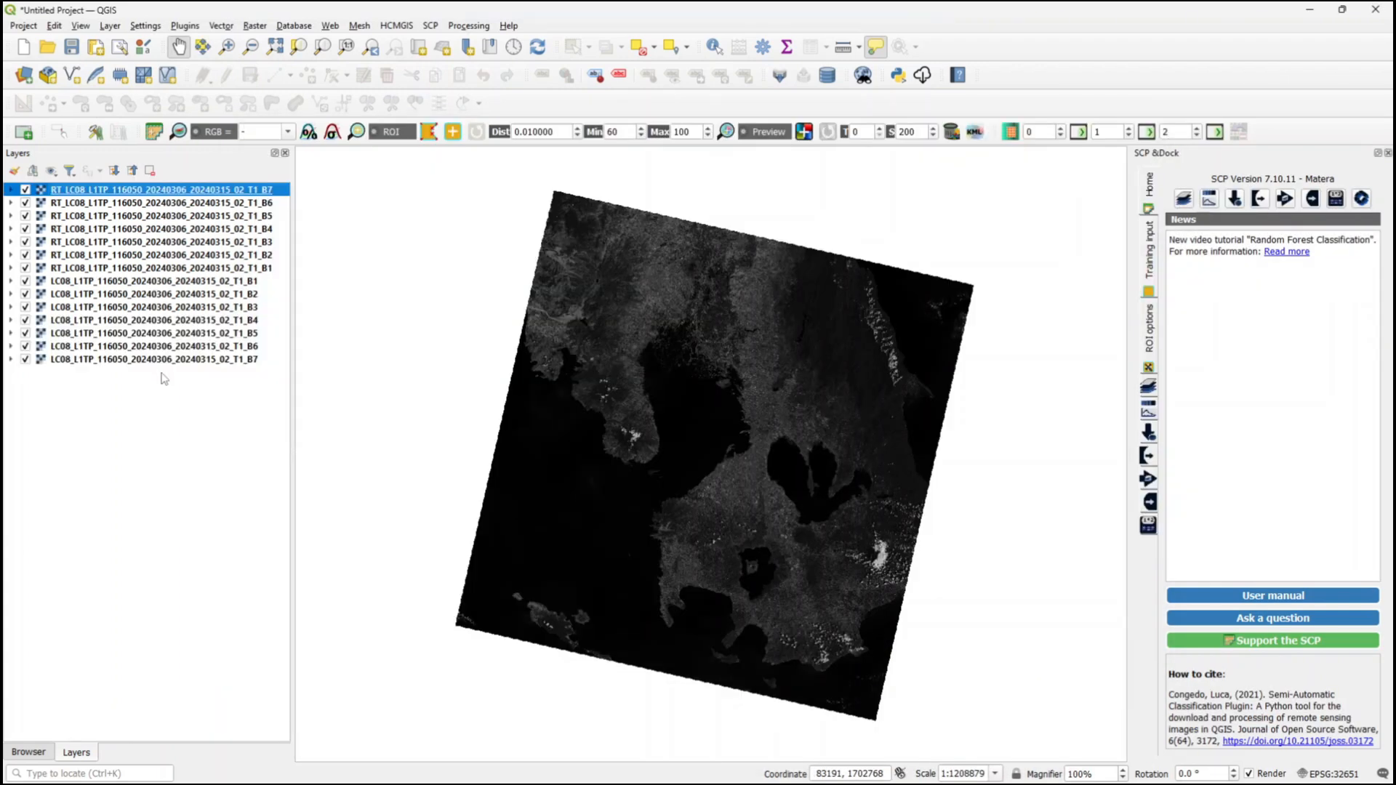
- Remove the seven original LC08 band layers, B1 to B7, from the project, keeping the RT_ layers
drag(164, 378, 183, 282)
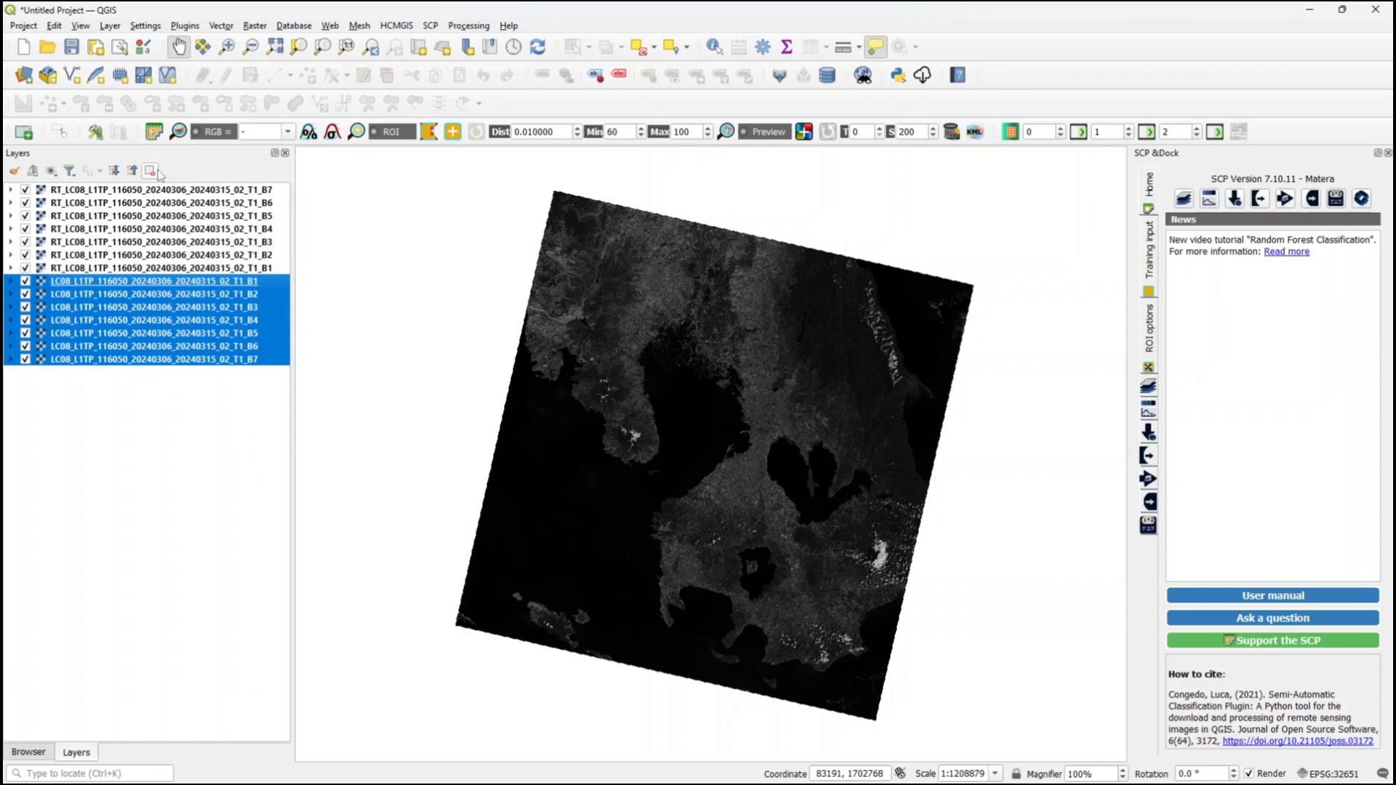
right_click(187, 295)
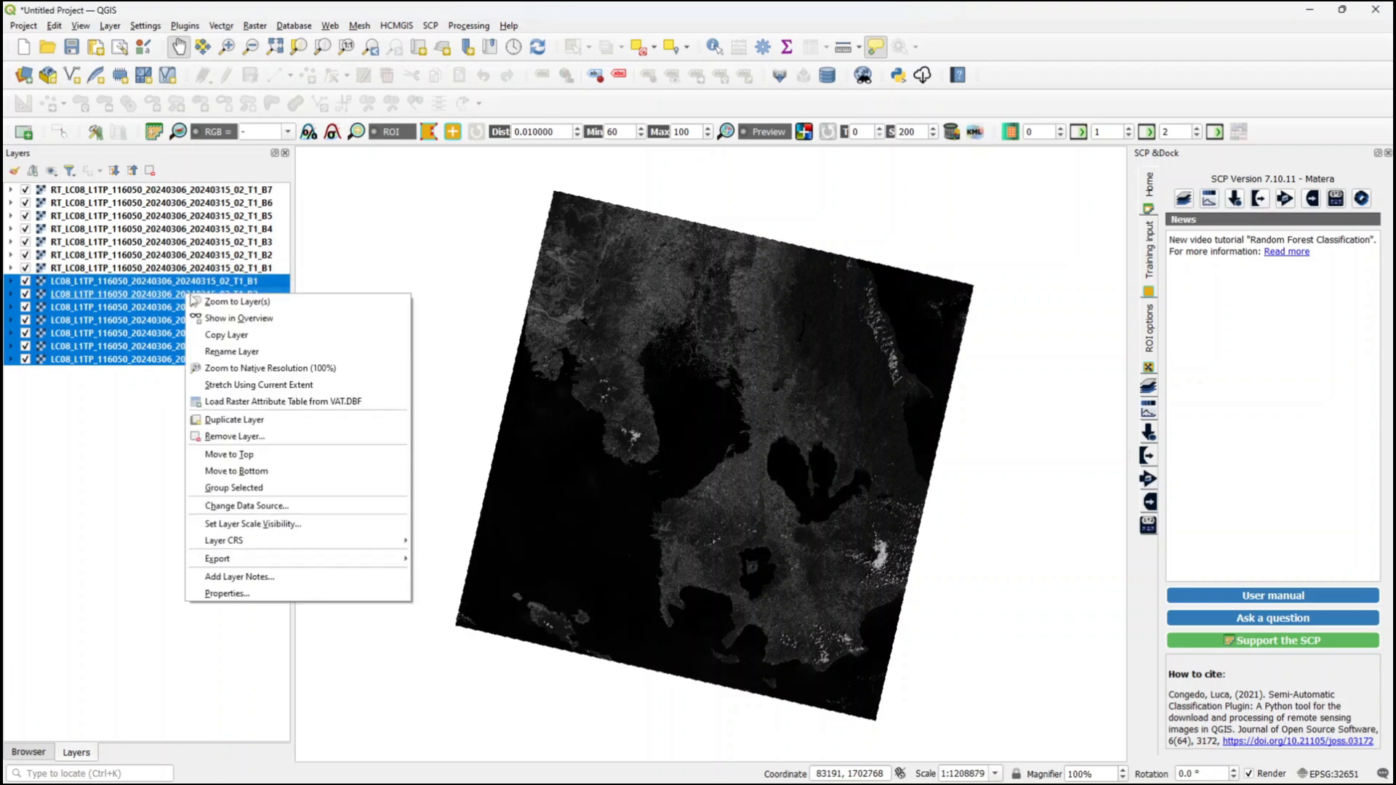
click(258, 439)
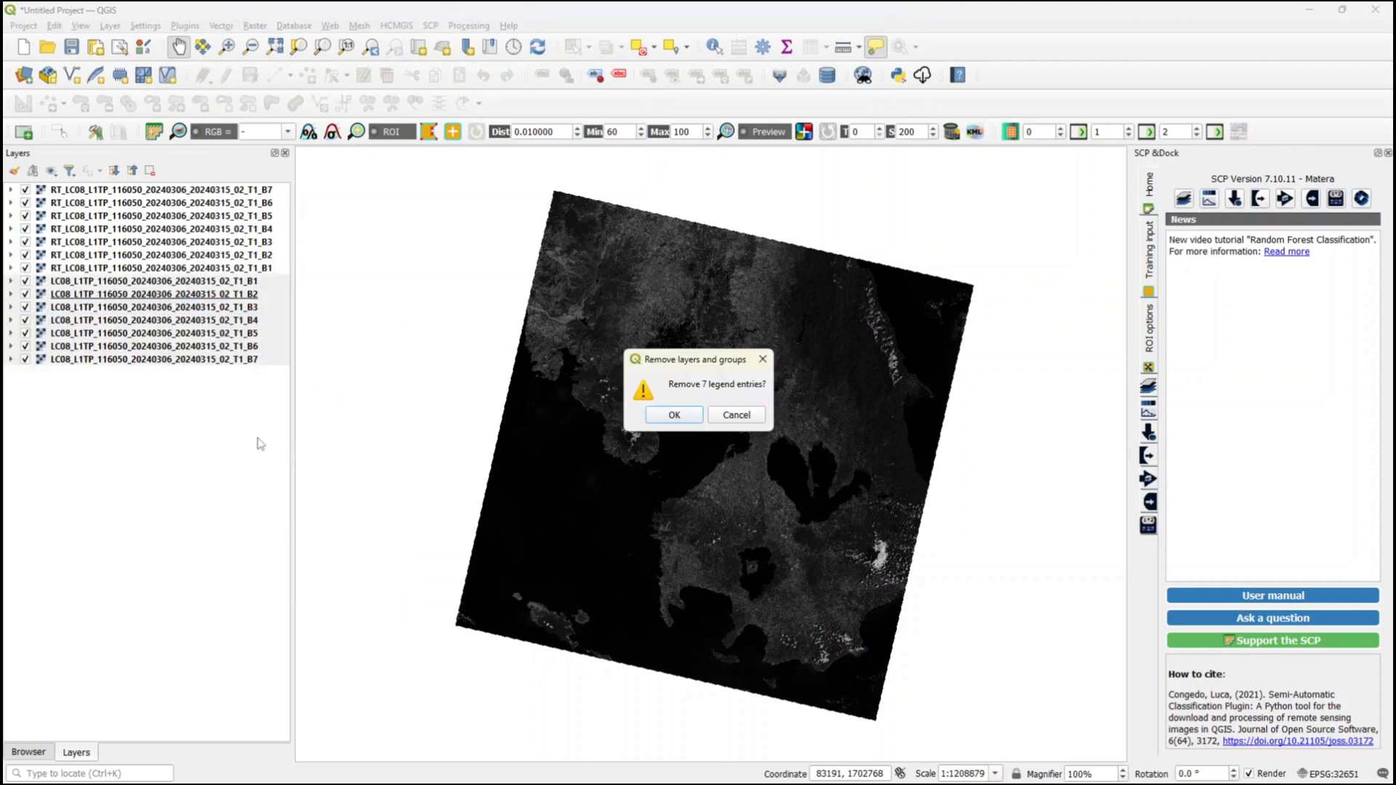
click(674, 415)
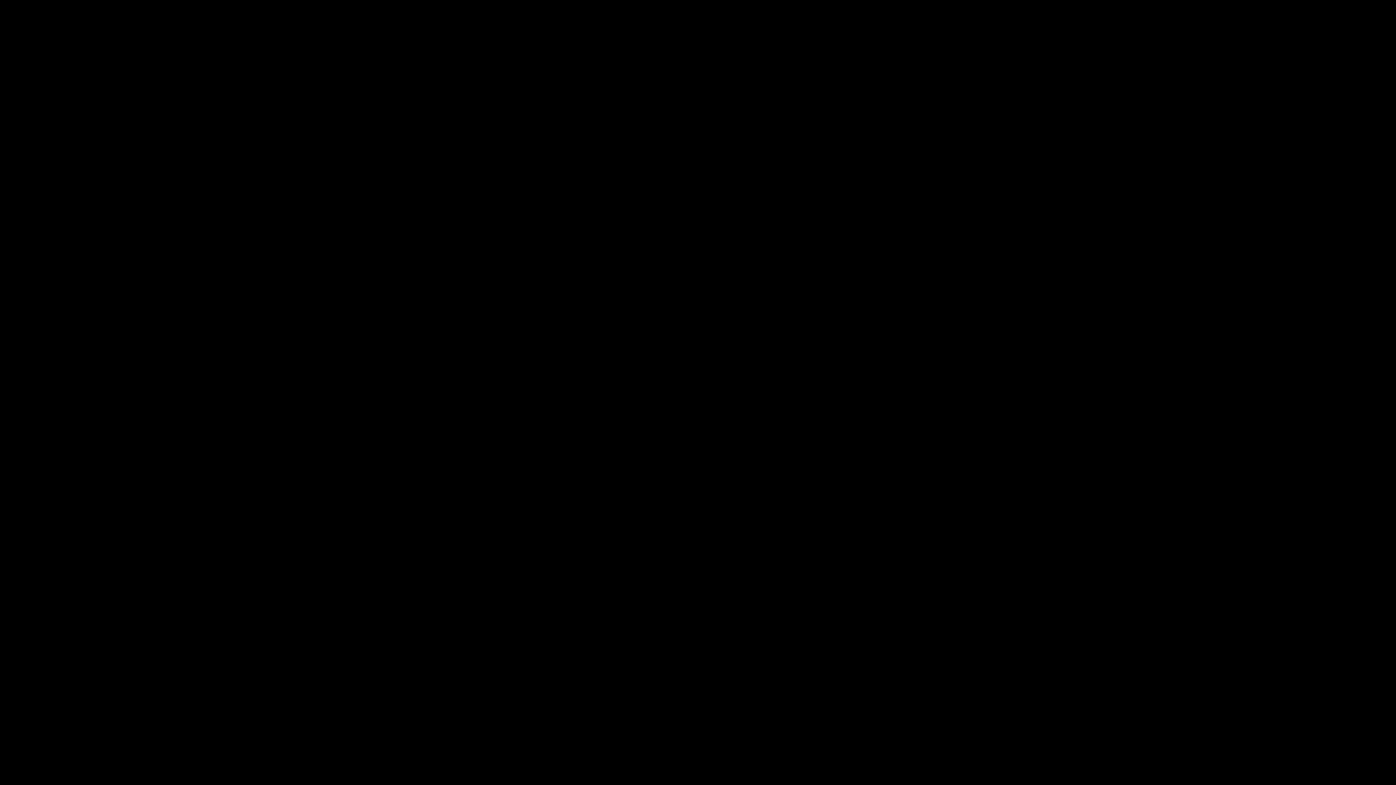
- In SCP's Band set tool, refresh the single band list and clear all bands from Band set 1
click(431, 26)
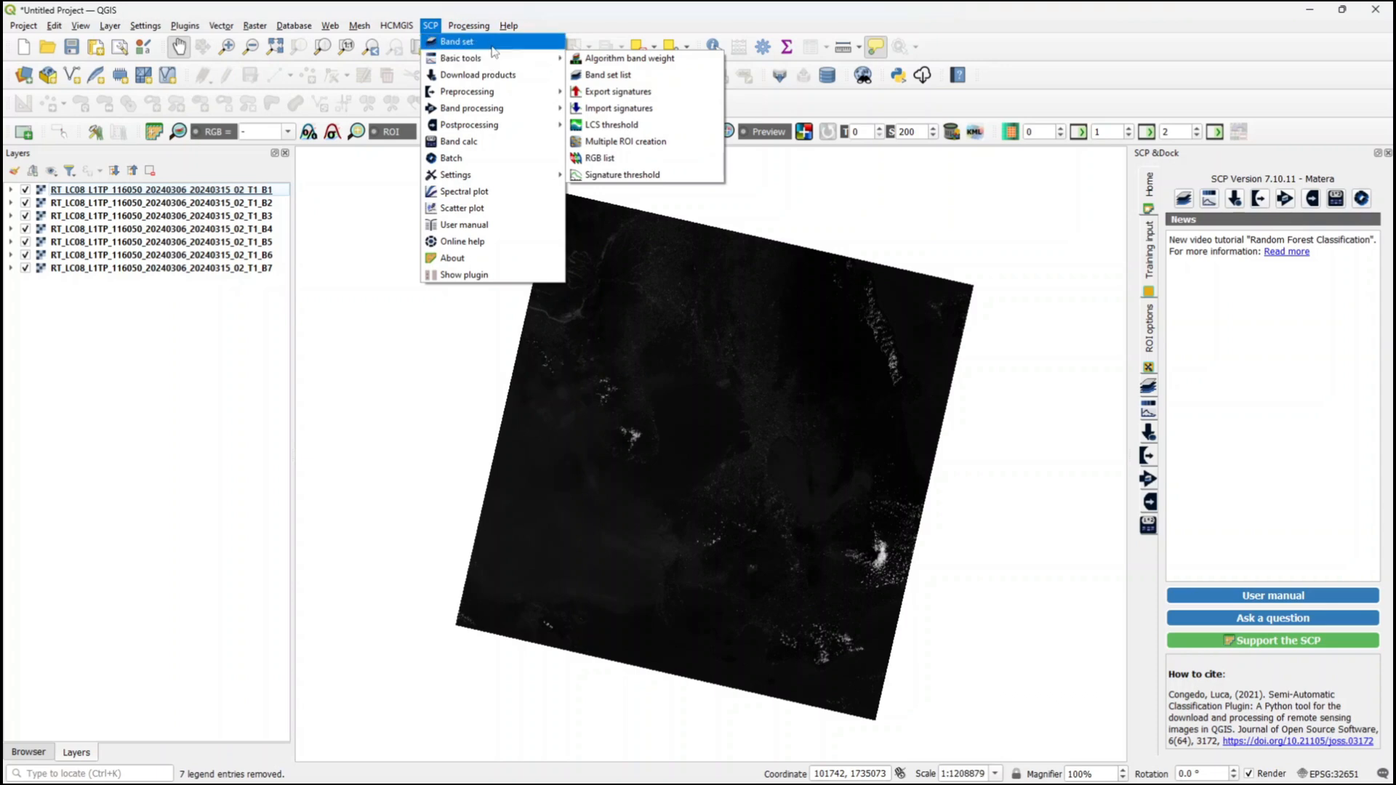
click(491, 44)
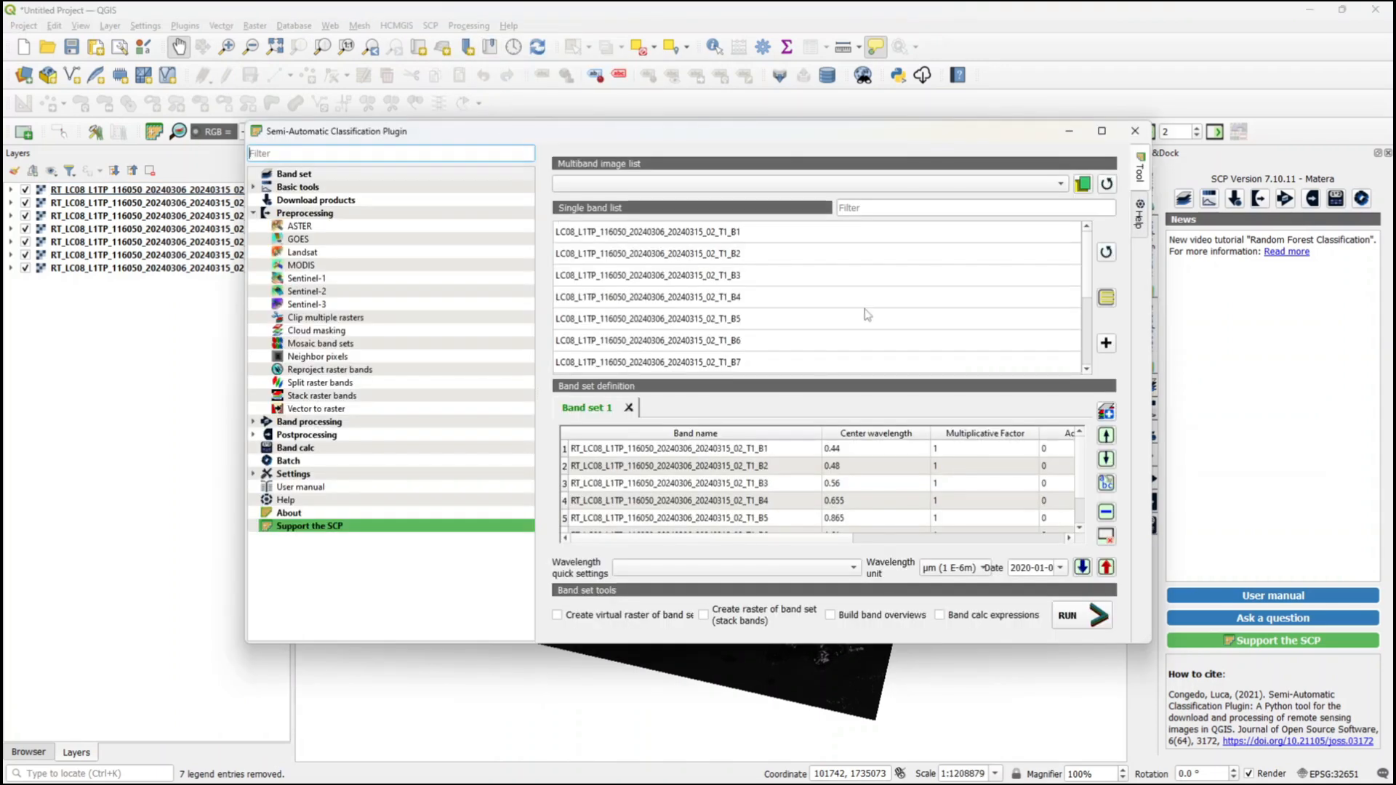
click(1109, 252)
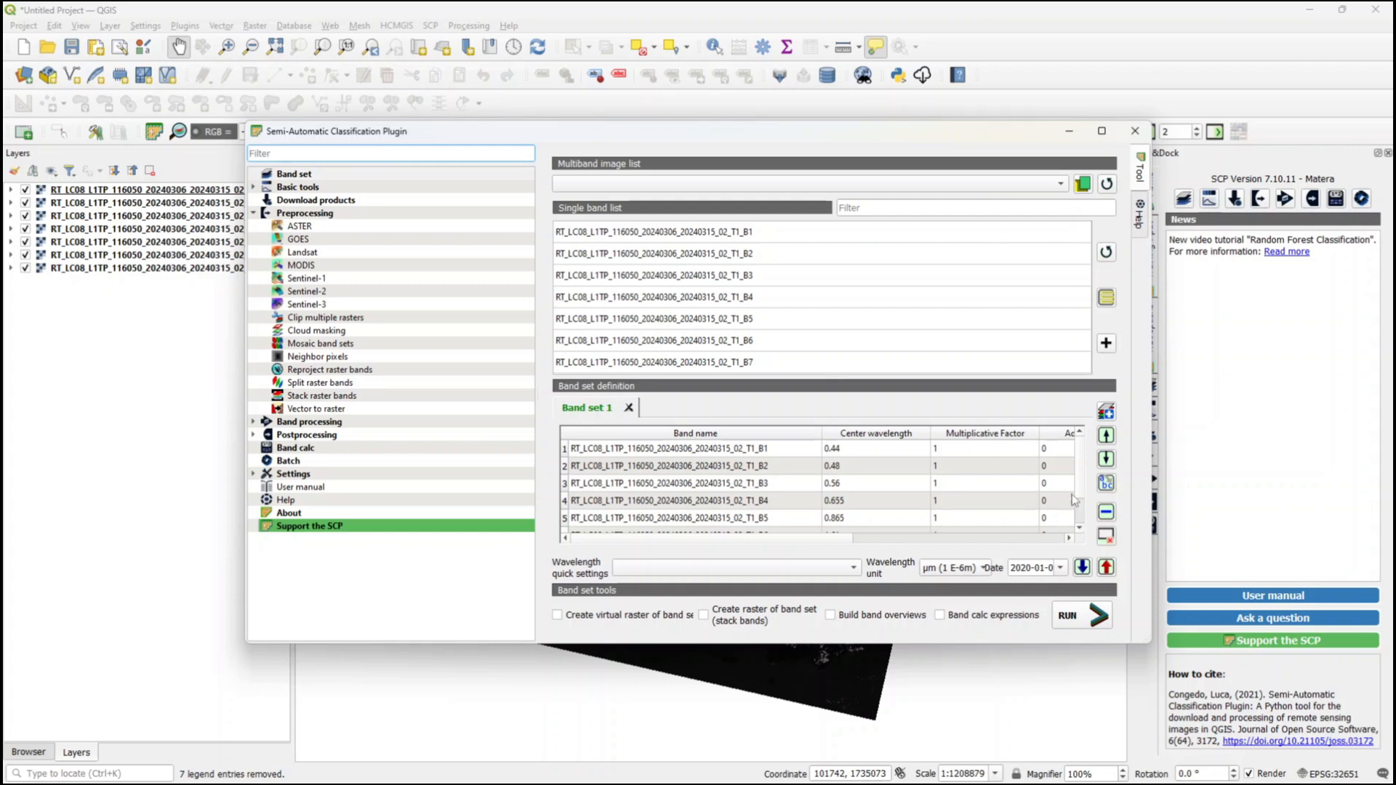
click(1106, 536)
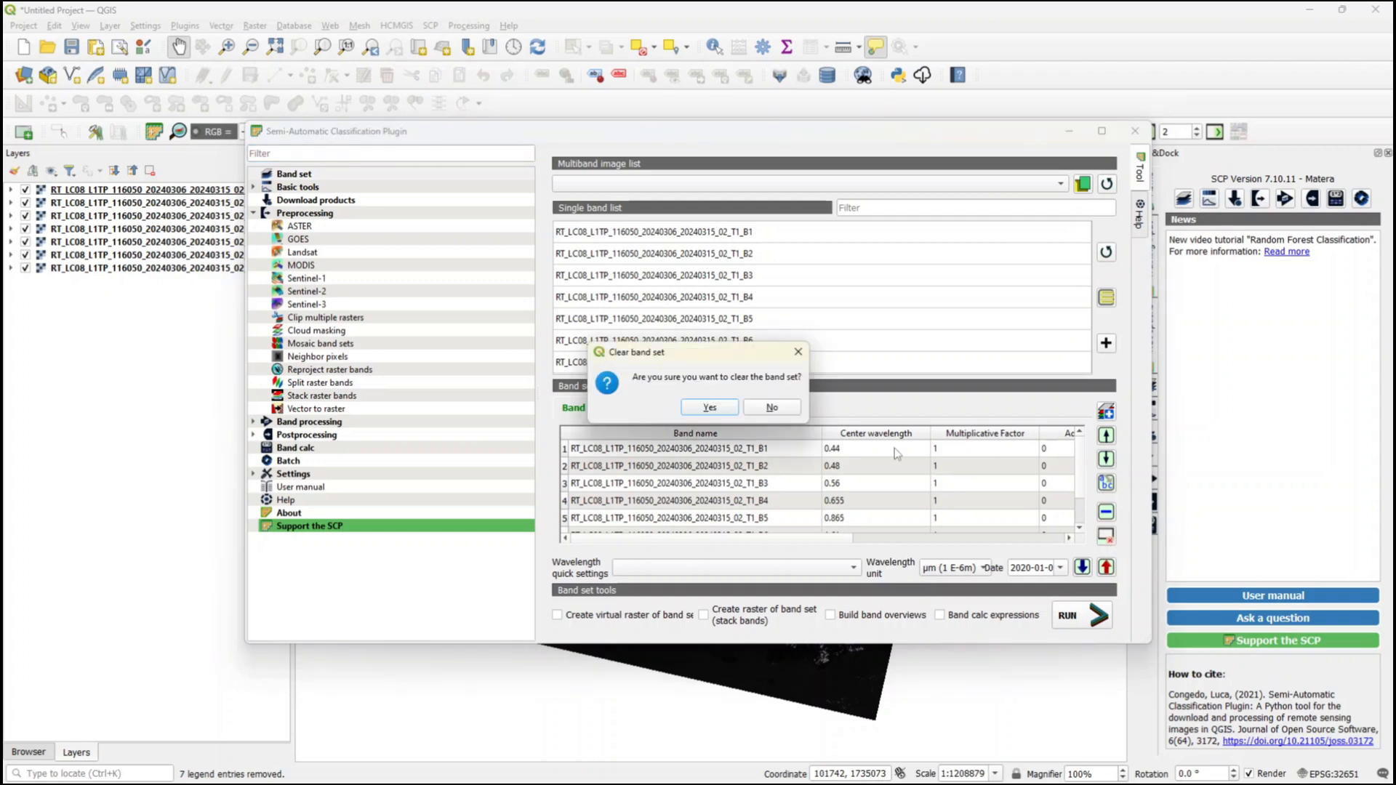
click(718, 407)
- Add all seven RT_ bands to Band set 1 and apply the Landsat 8 OLI wavelength quick setting
click(1105, 298)
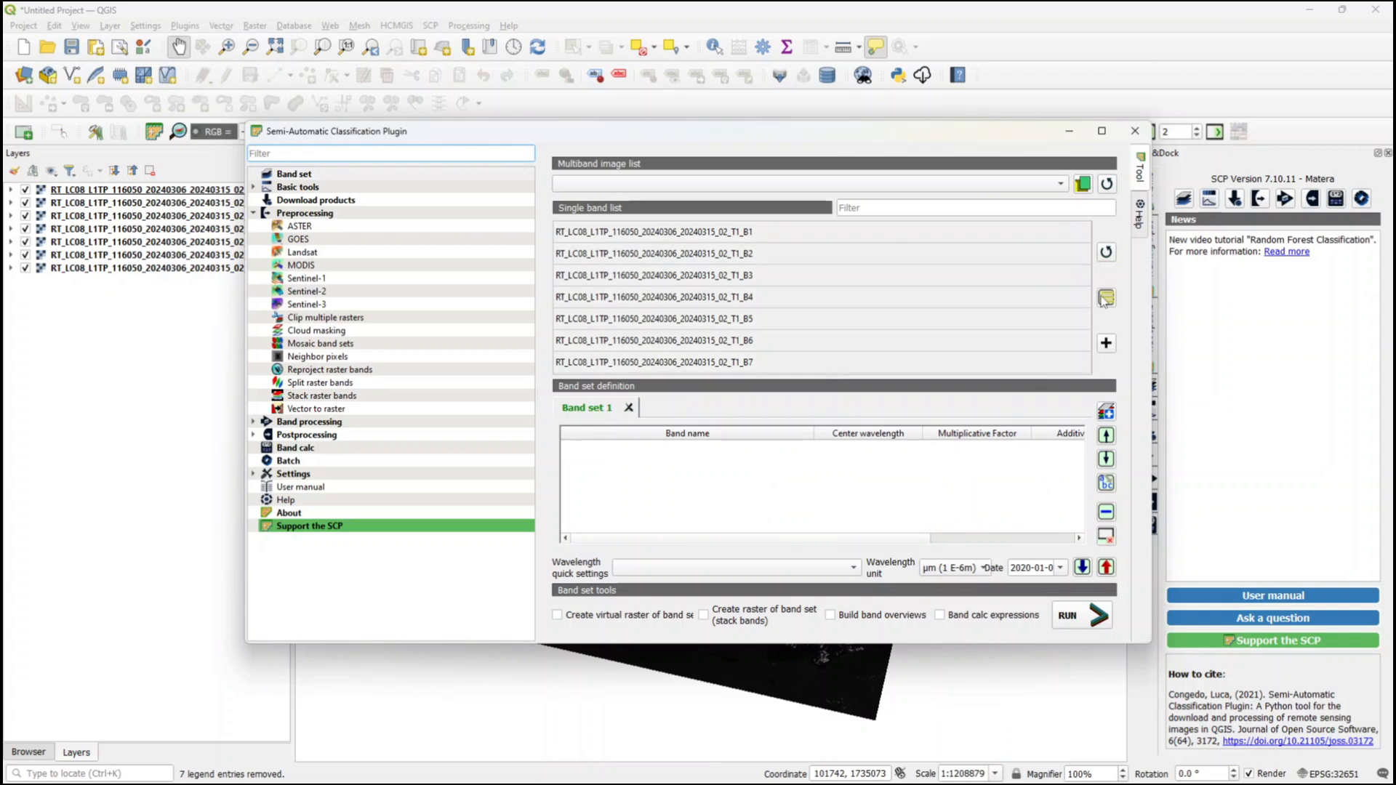
click(1107, 345)
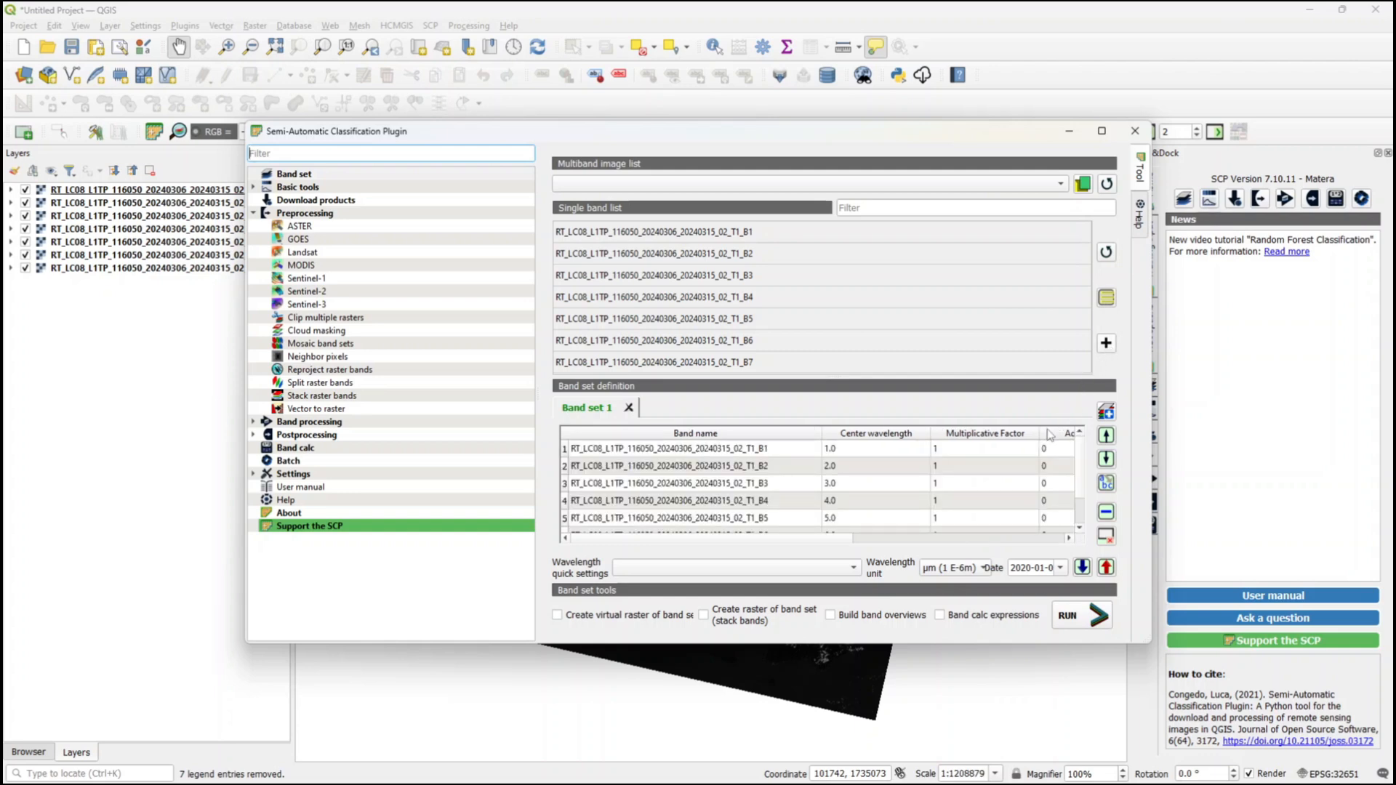
click(826, 570)
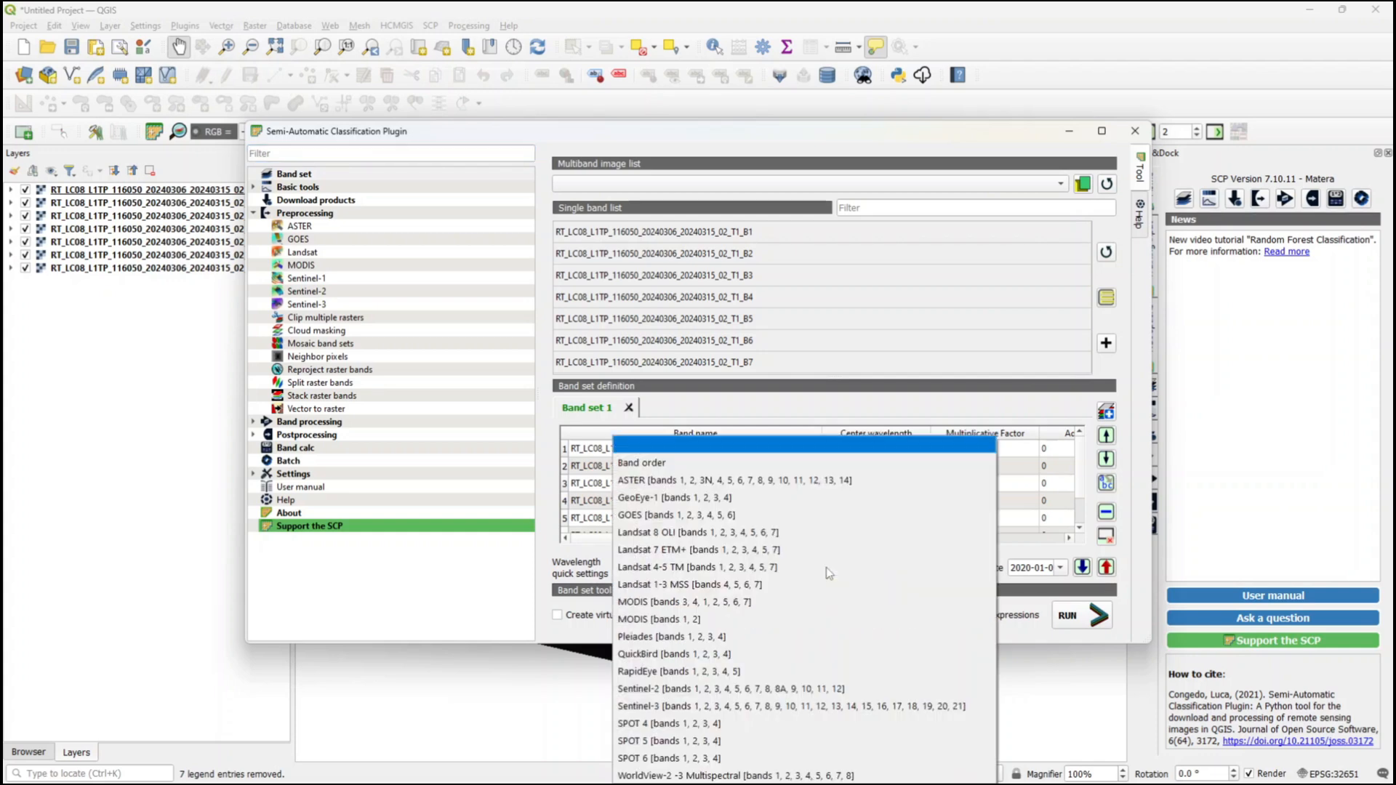
click(789, 542)
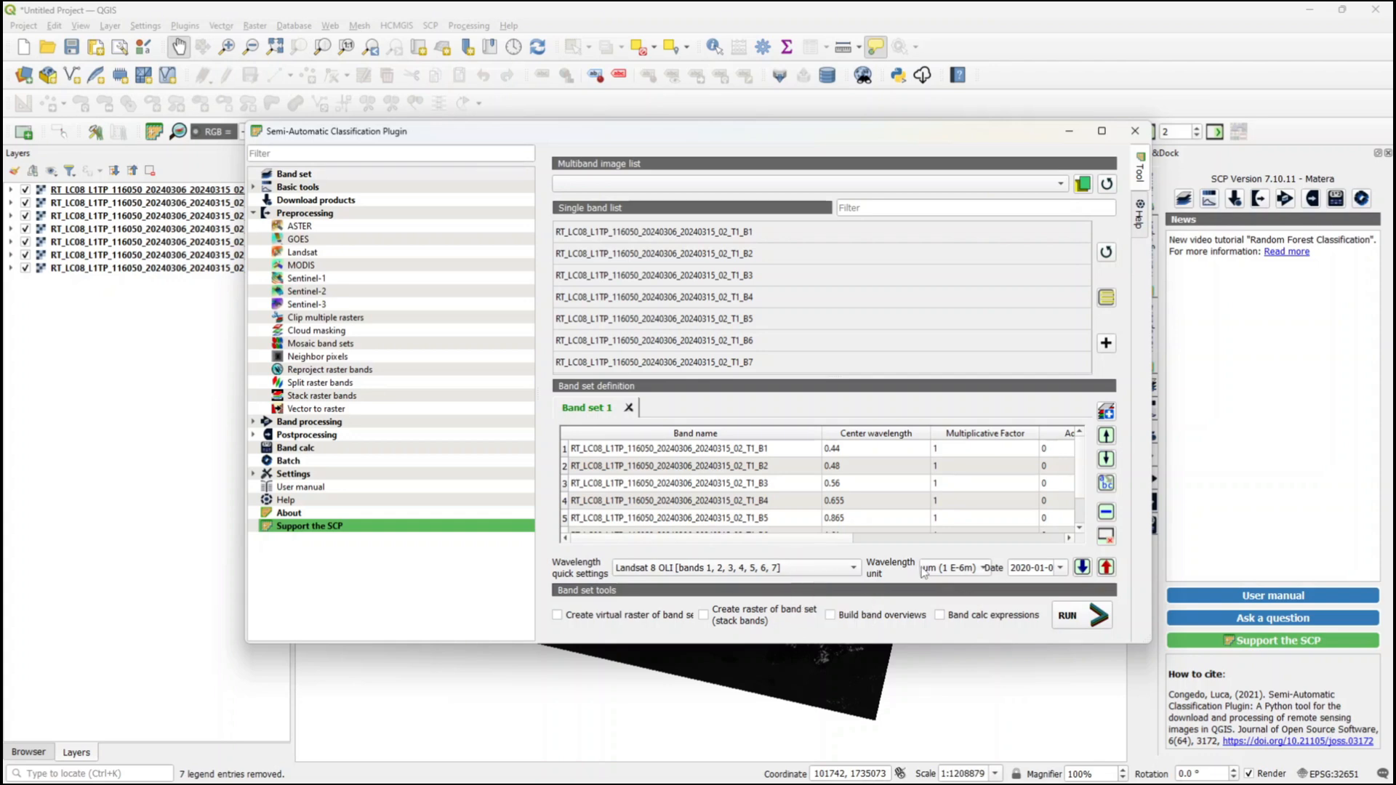
- Create a virtual raster and a stacked raster of Band set 1 in BGC landsat images, then hide the virtual raster layer
click(558, 618)
click(1075, 620)
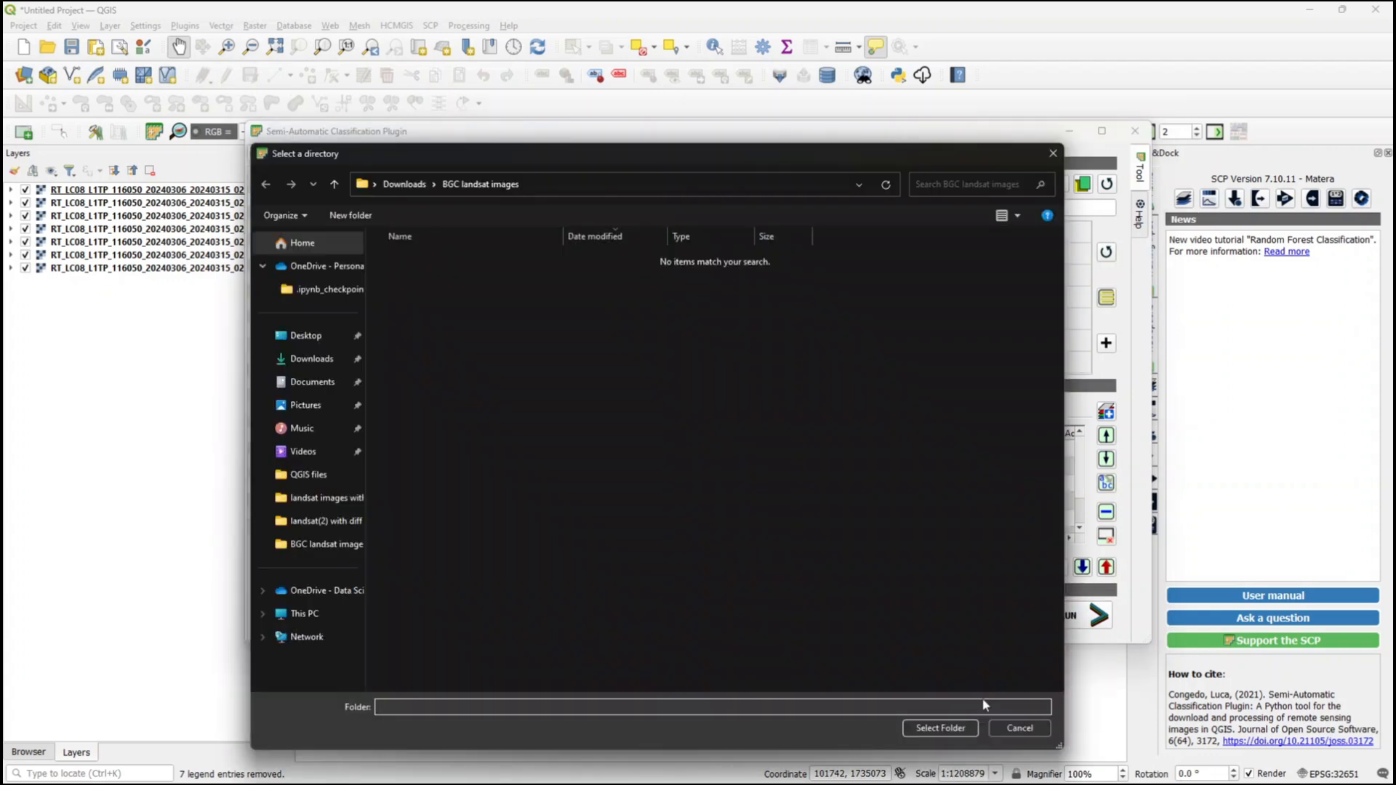
click(966, 729)
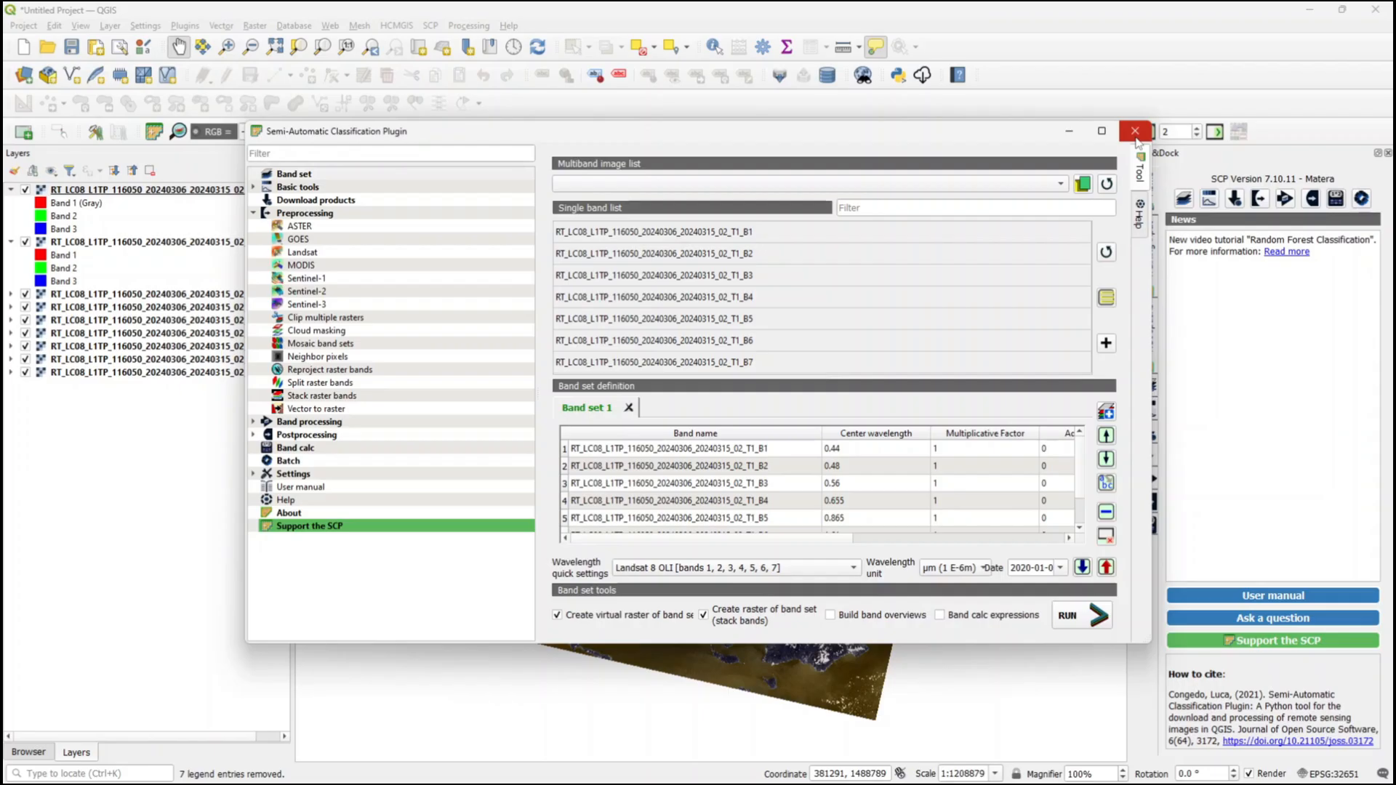
click(1135, 131)
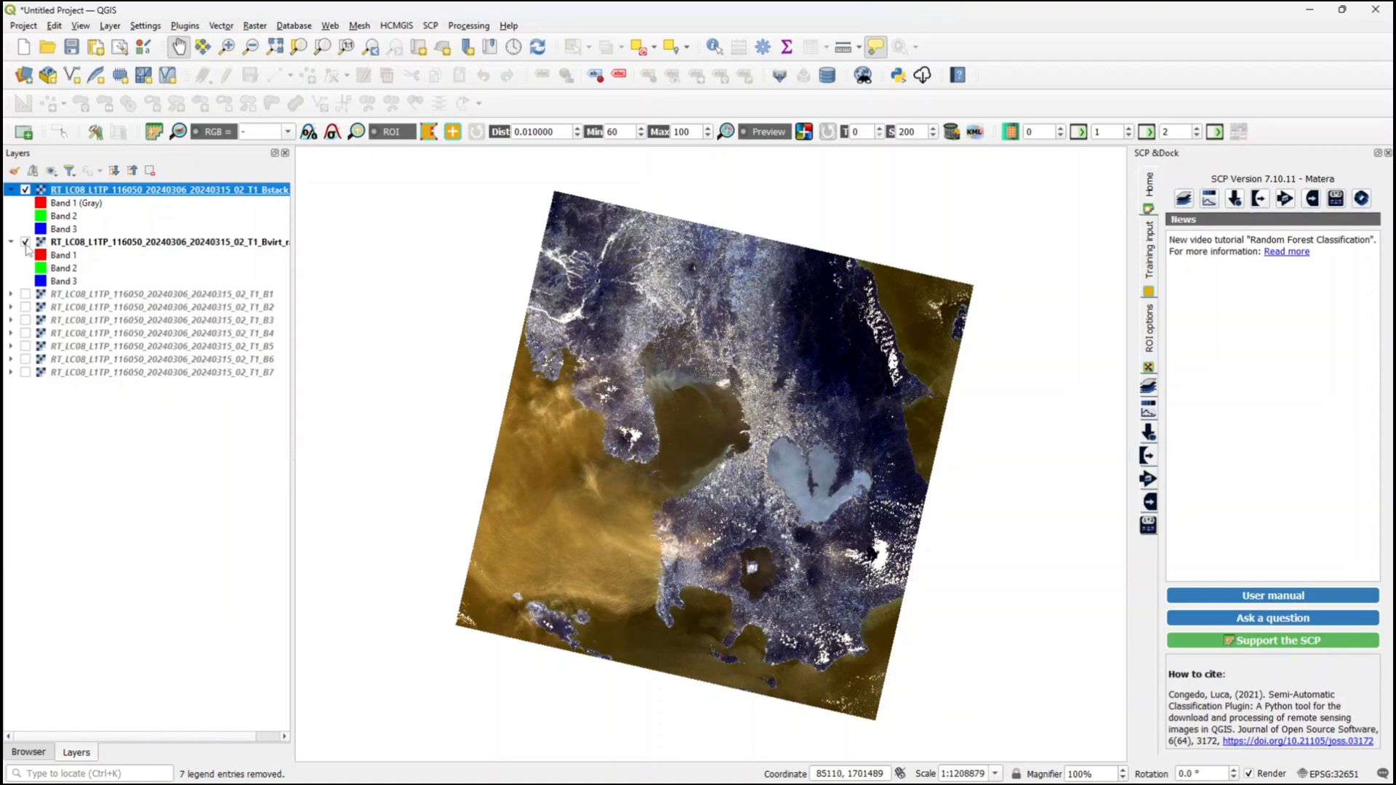
click(26, 242)
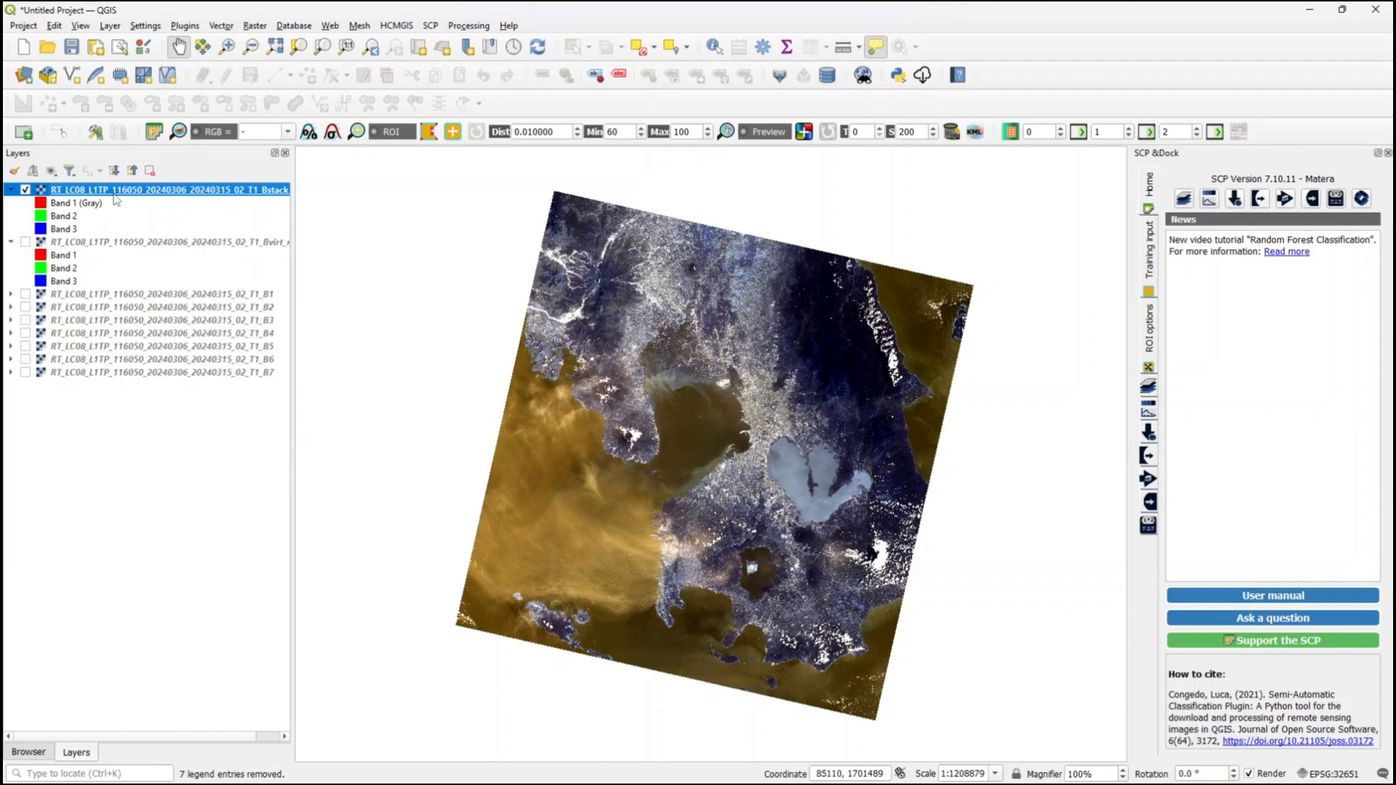
- Set the stacked raster's multiband color symbology to Band 5 for red and Band 4 for green, keeping Band 3 for blue
double_click(122, 195)
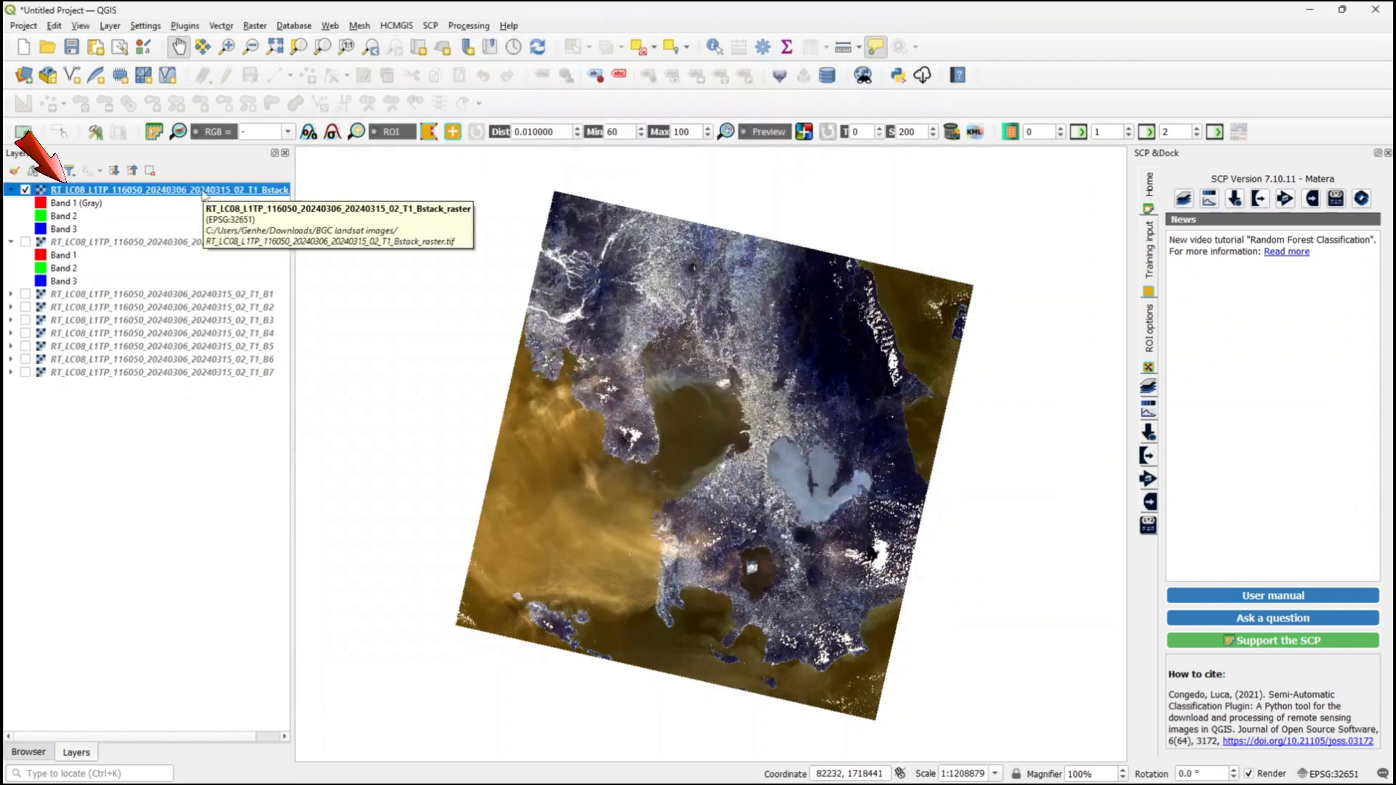
right_click(205, 193)
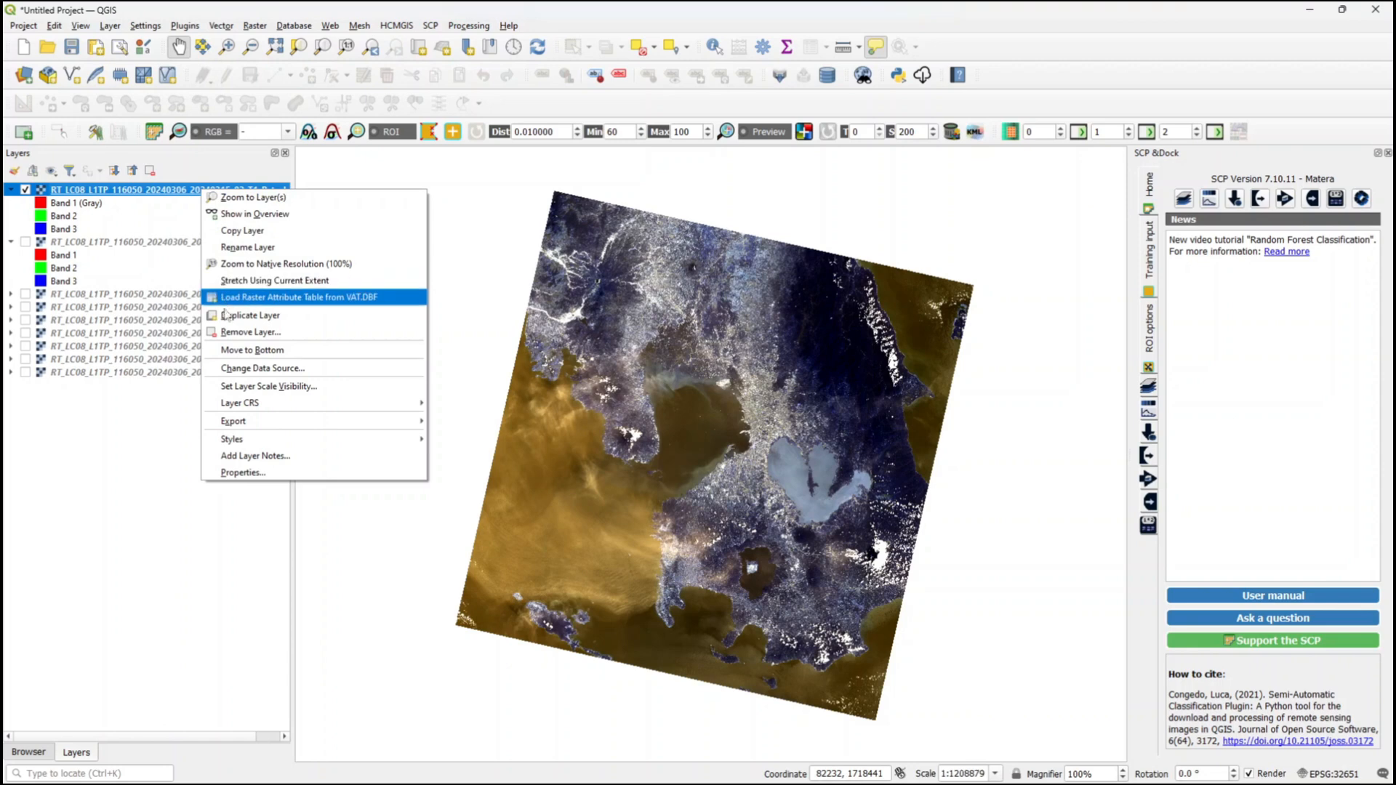
click(239, 473)
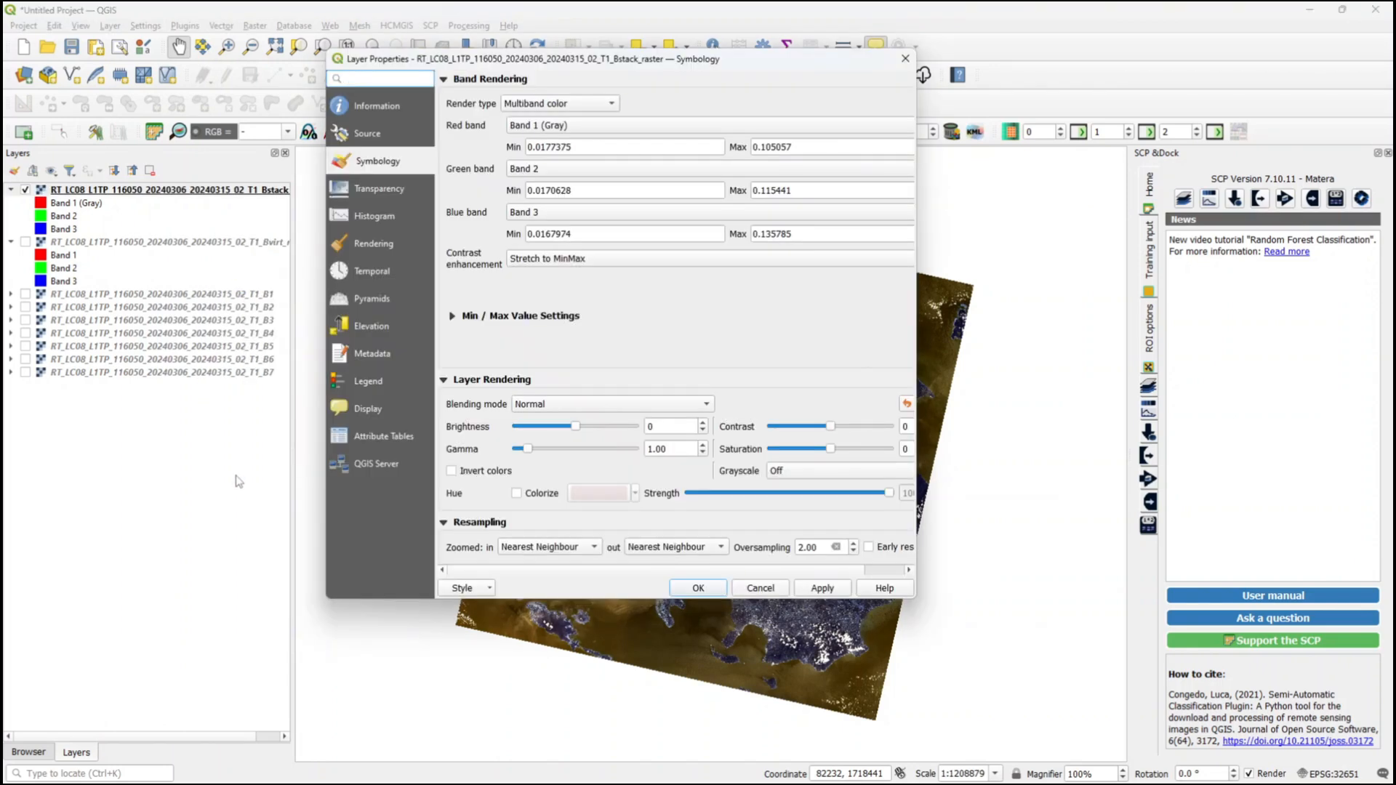
click(647, 127)
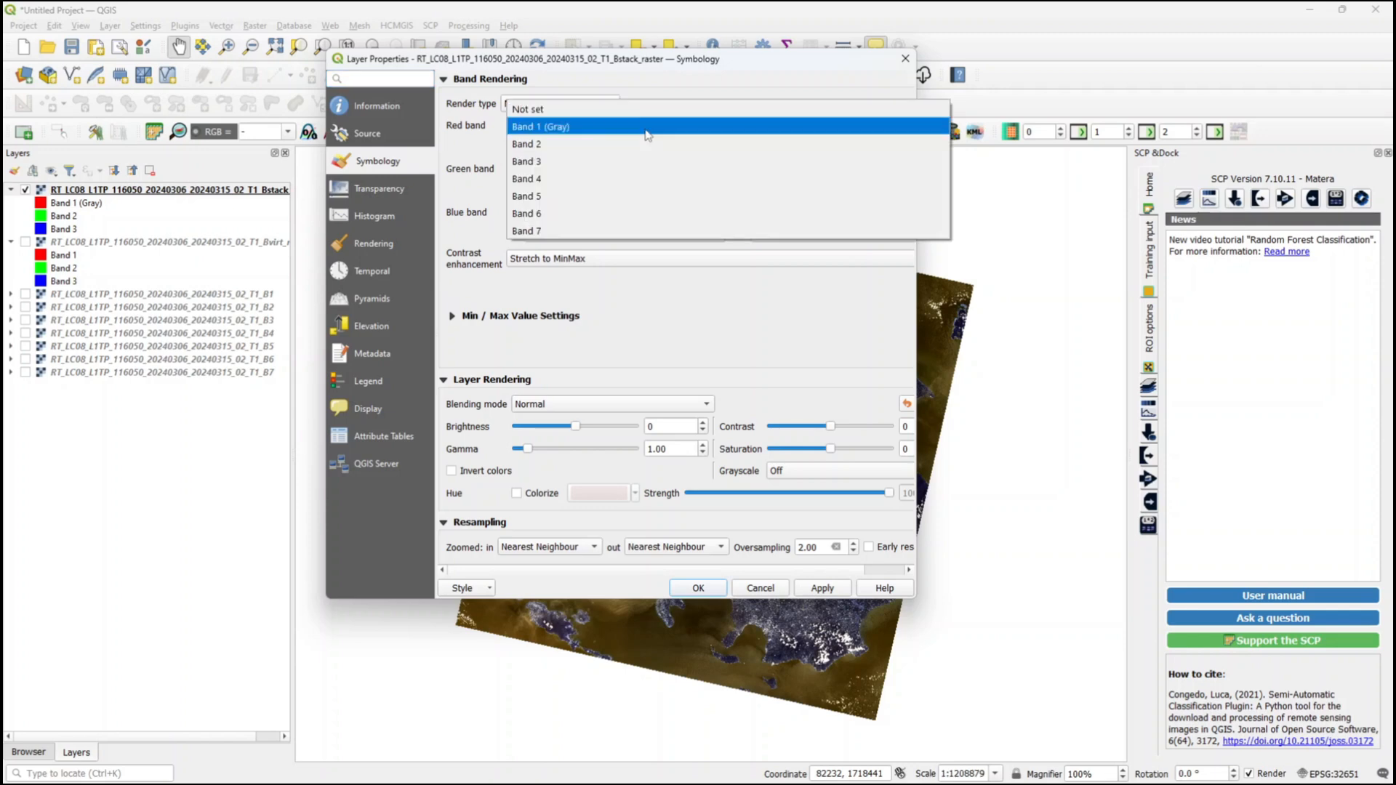
click(620, 196)
click(604, 169)
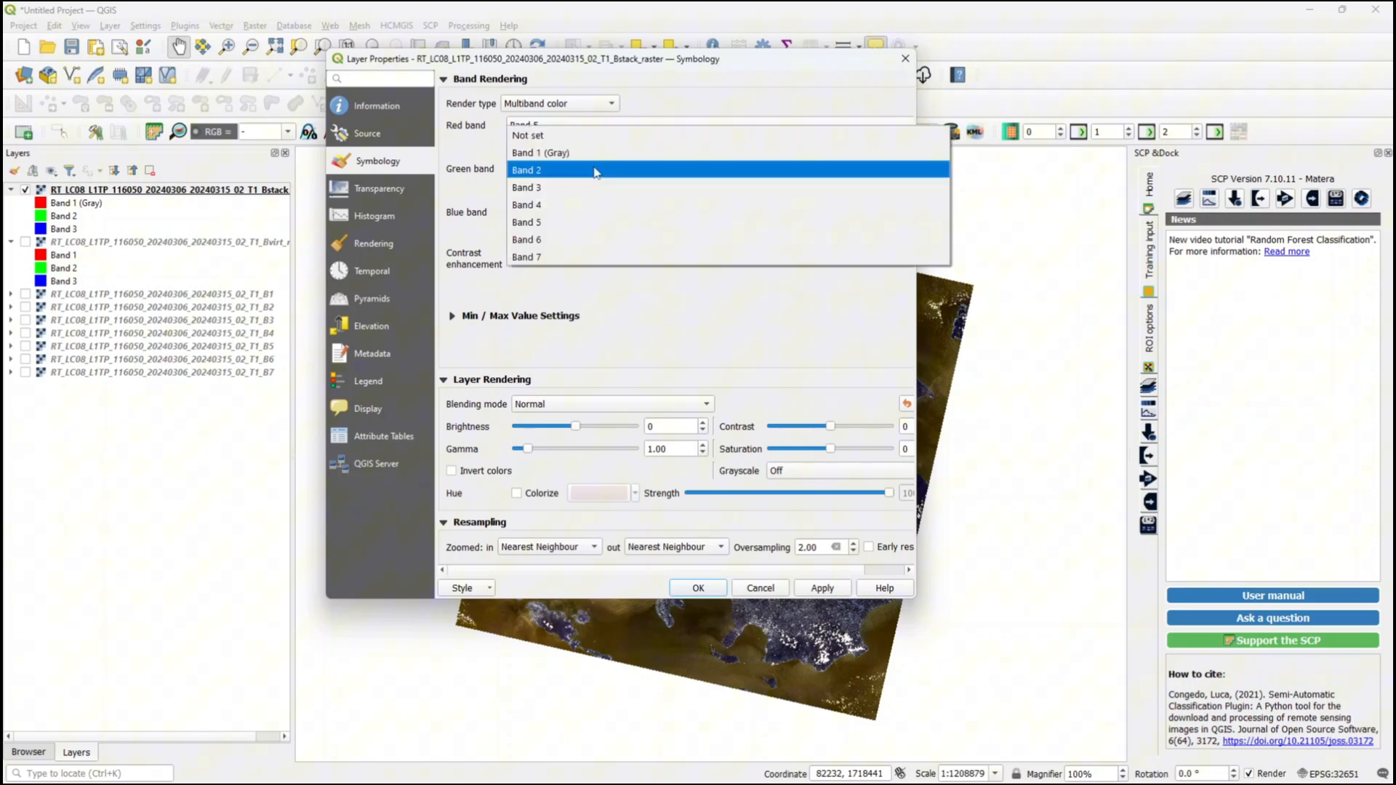
click(587, 205)
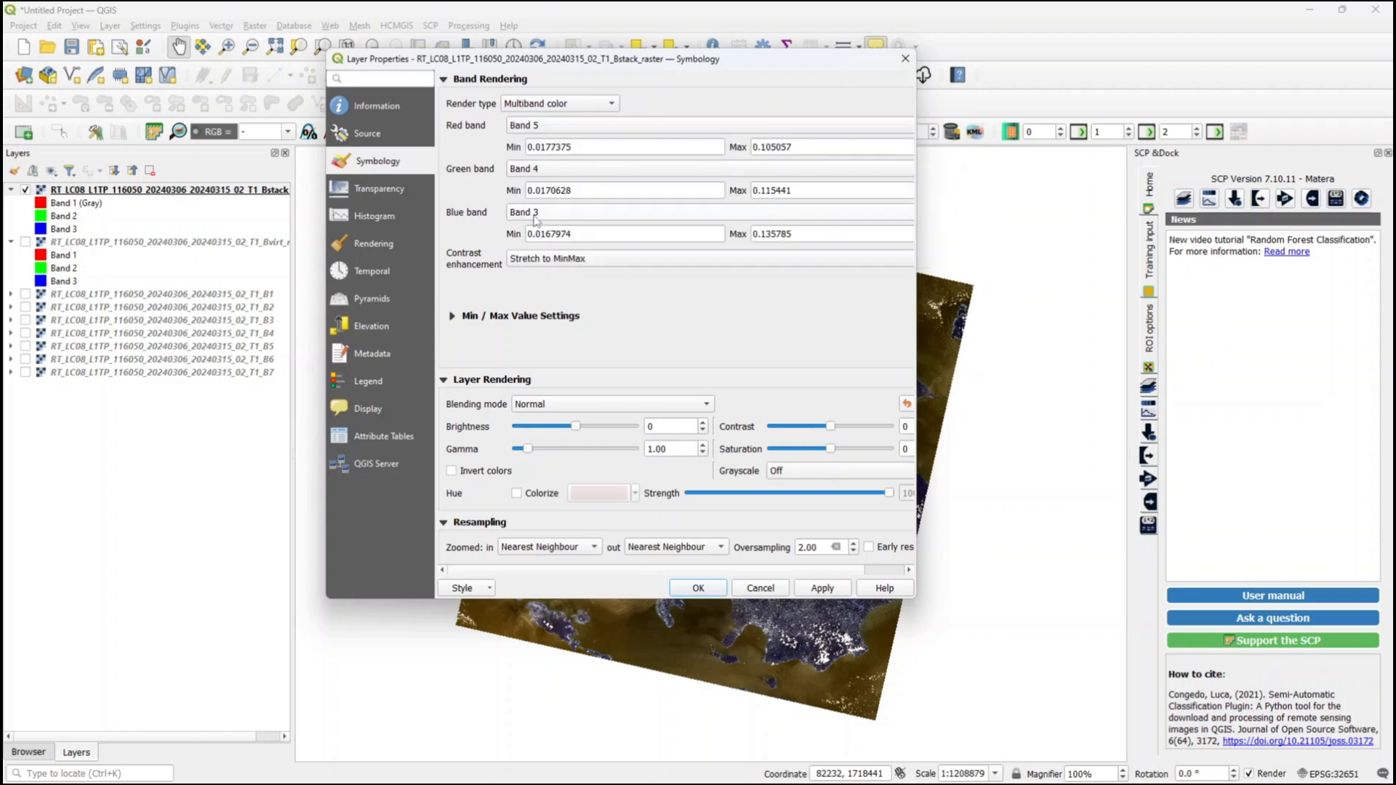
click(823, 589)
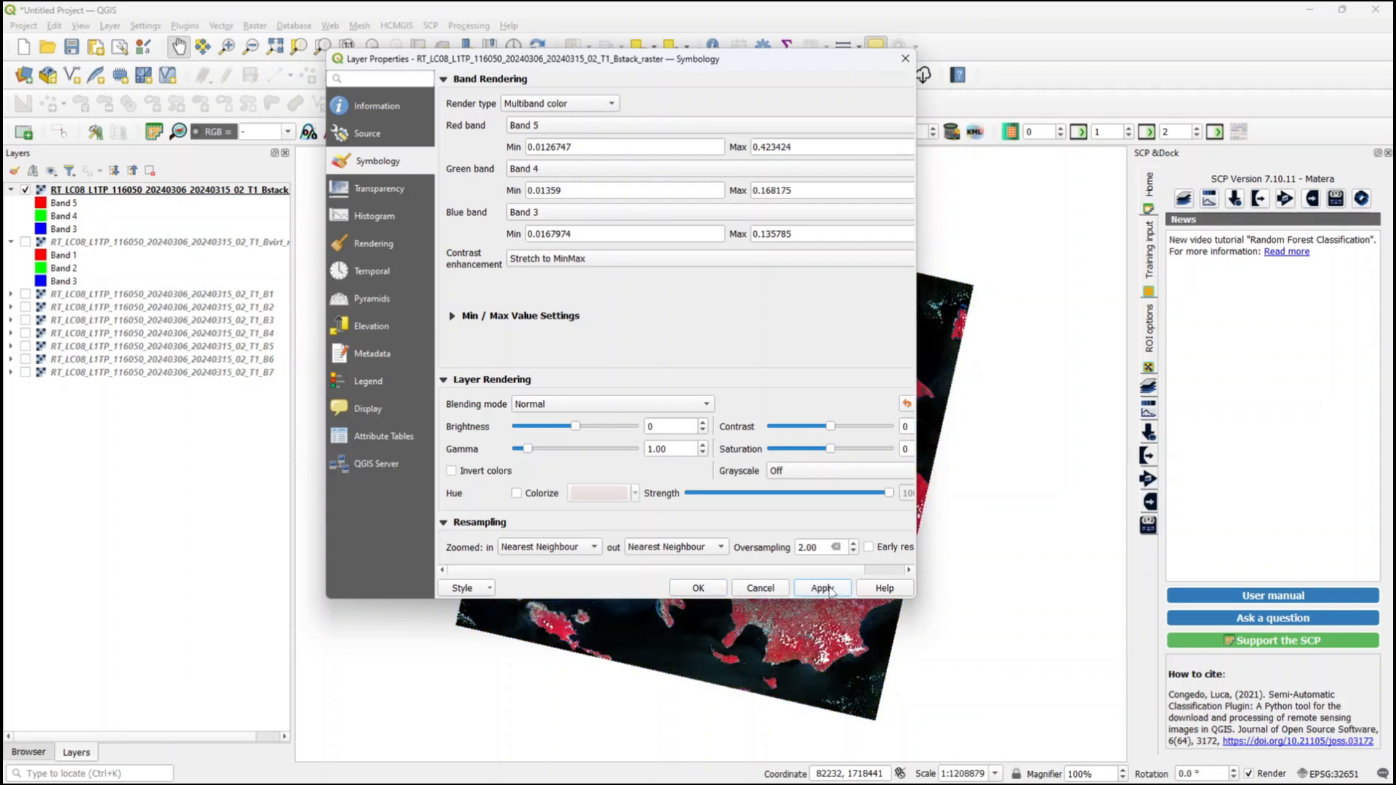
click(699, 589)
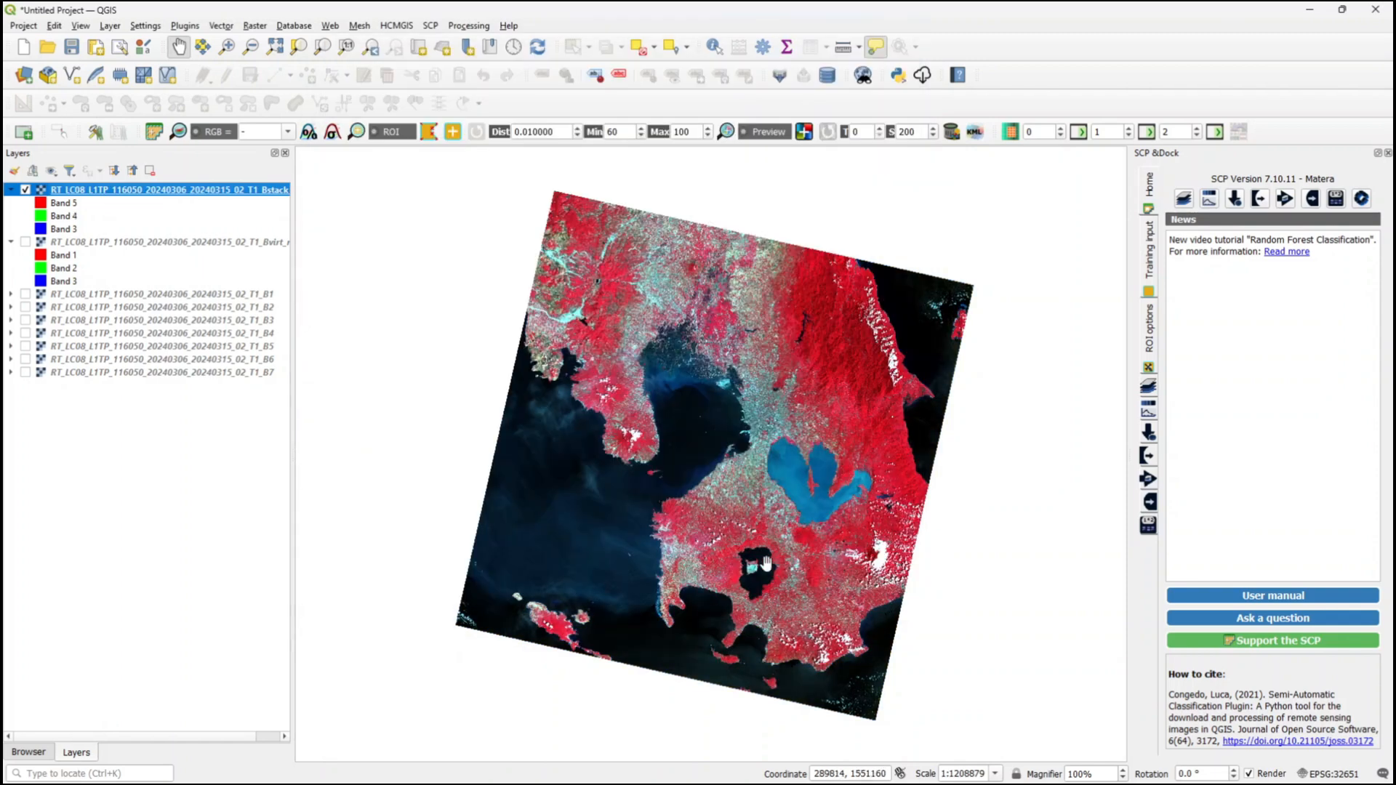
scroll(755, 455, up, 3)
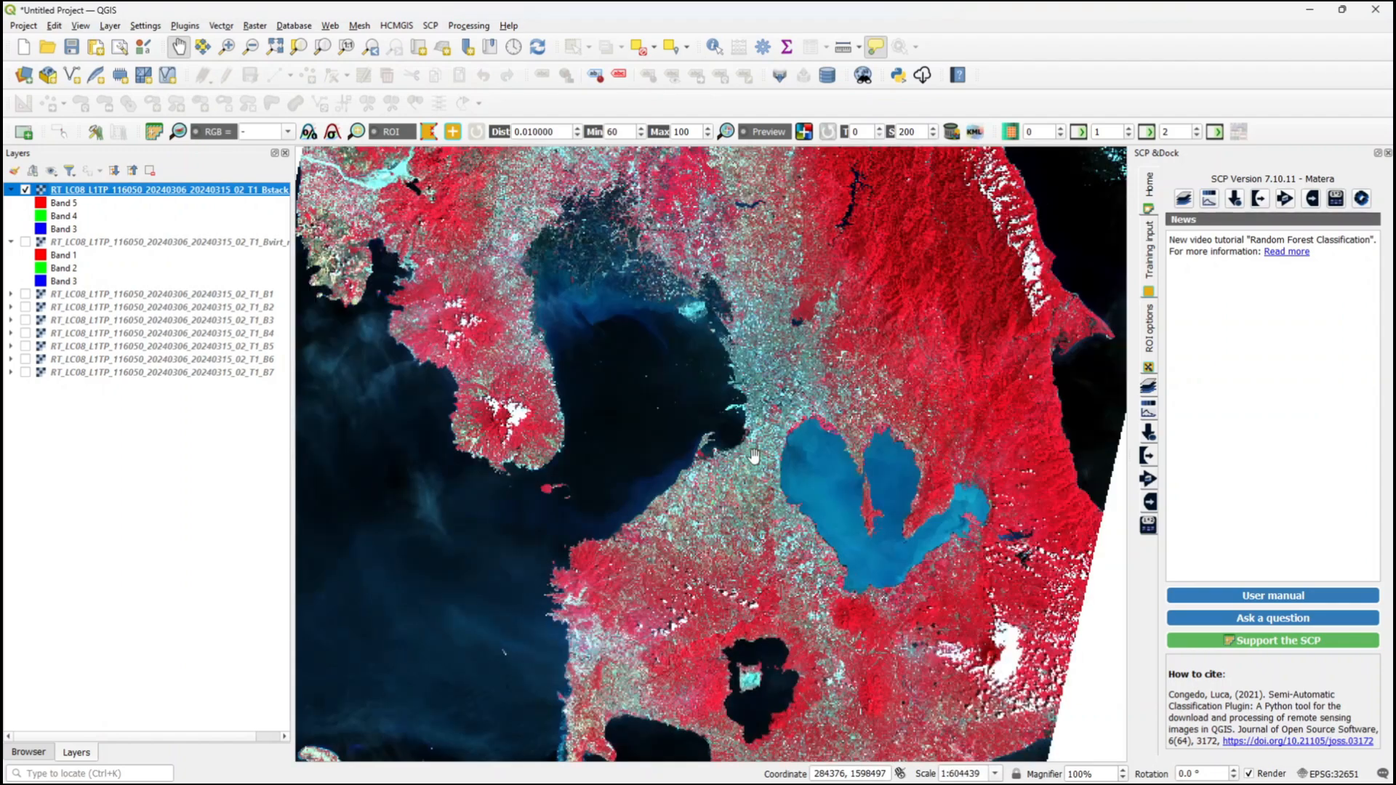
- Create a new SCP training input file named train in the BGC landsat images folder
scroll(787, 407, up, 1)
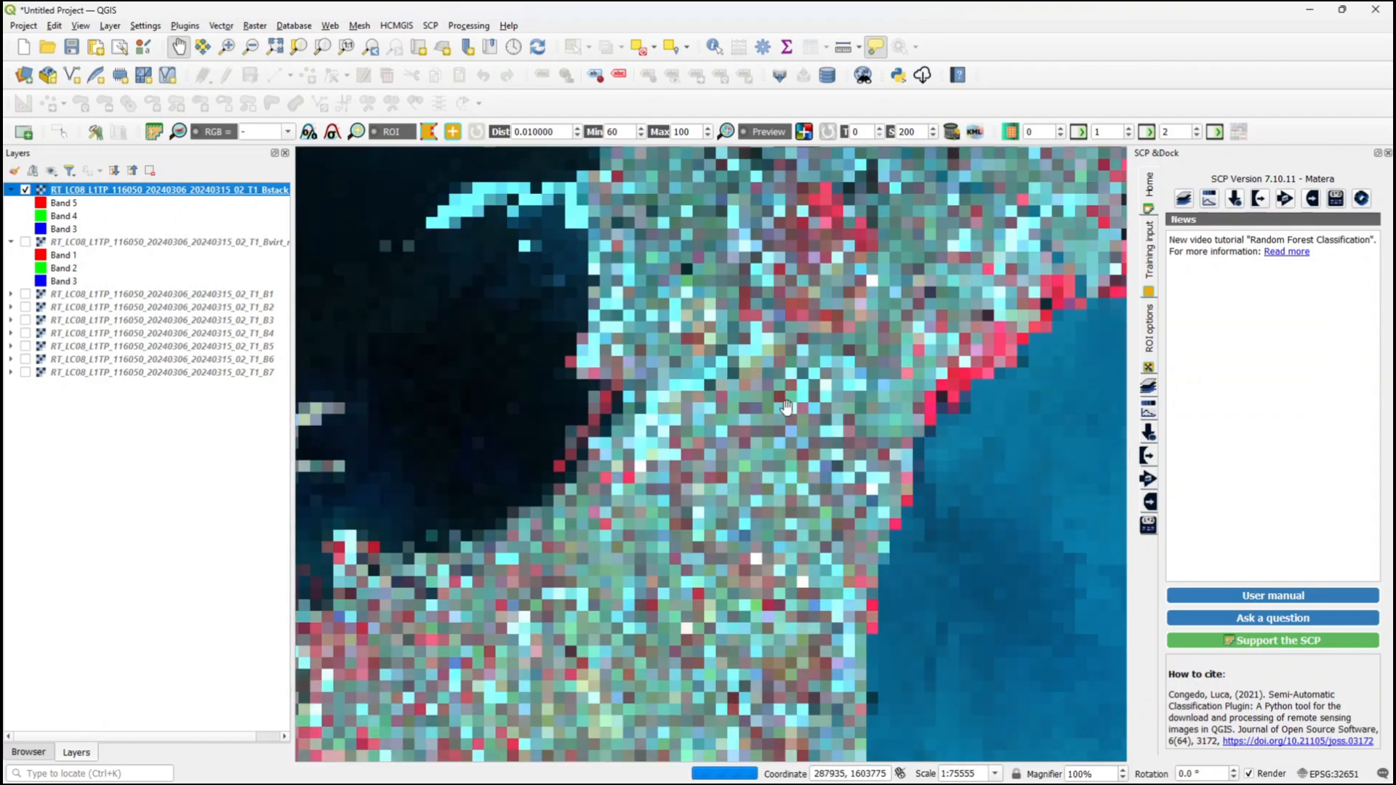
drag(775, 385, 712, 461)
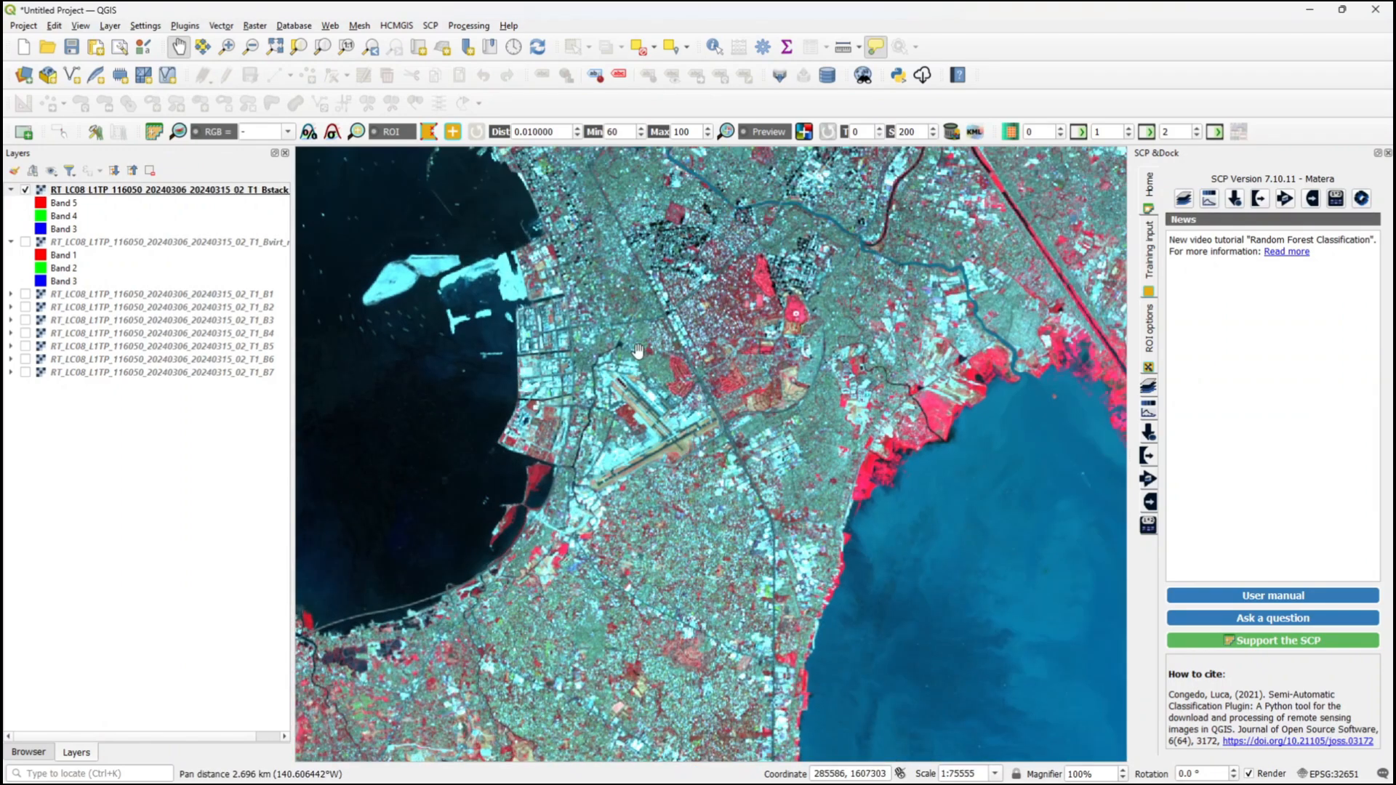
drag(638, 352, 645, 393)
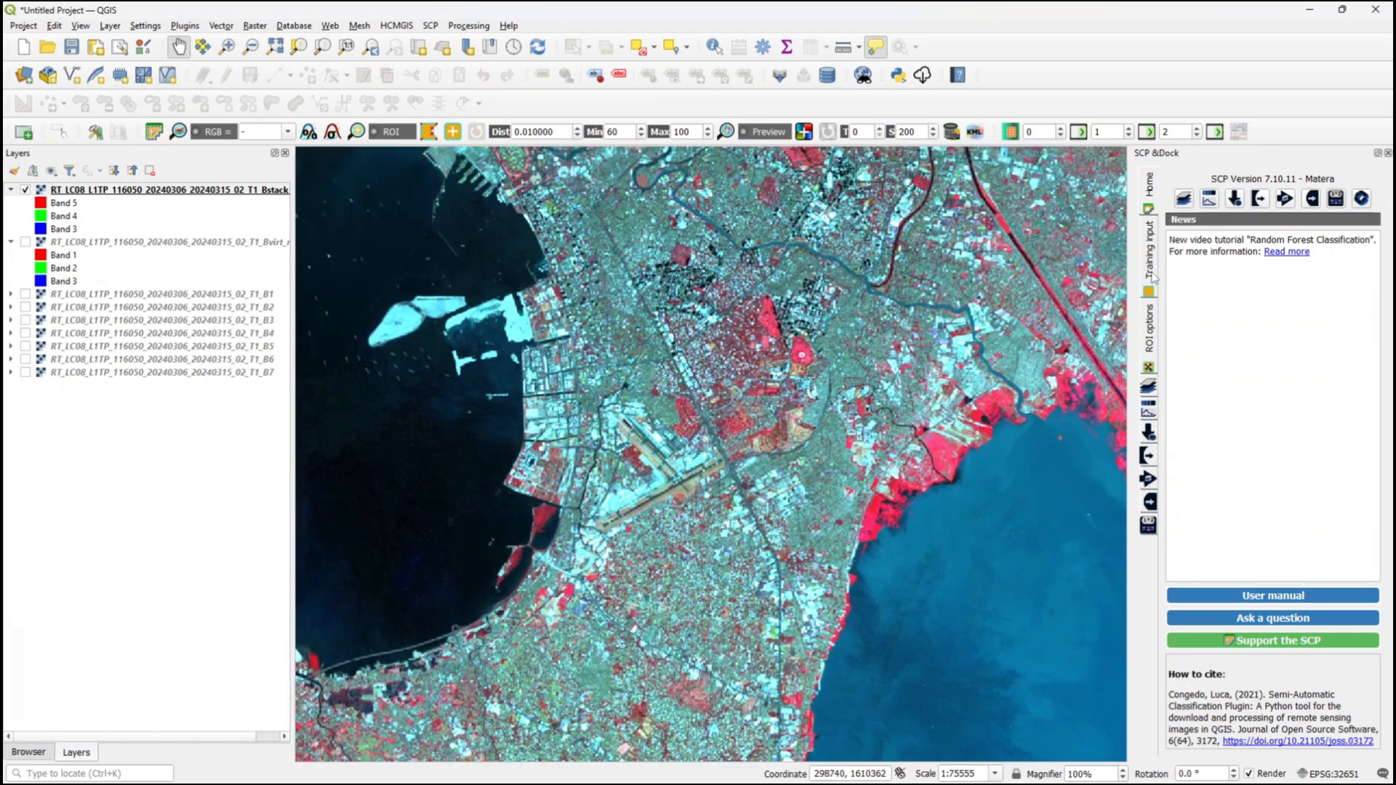
click(1152, 276)
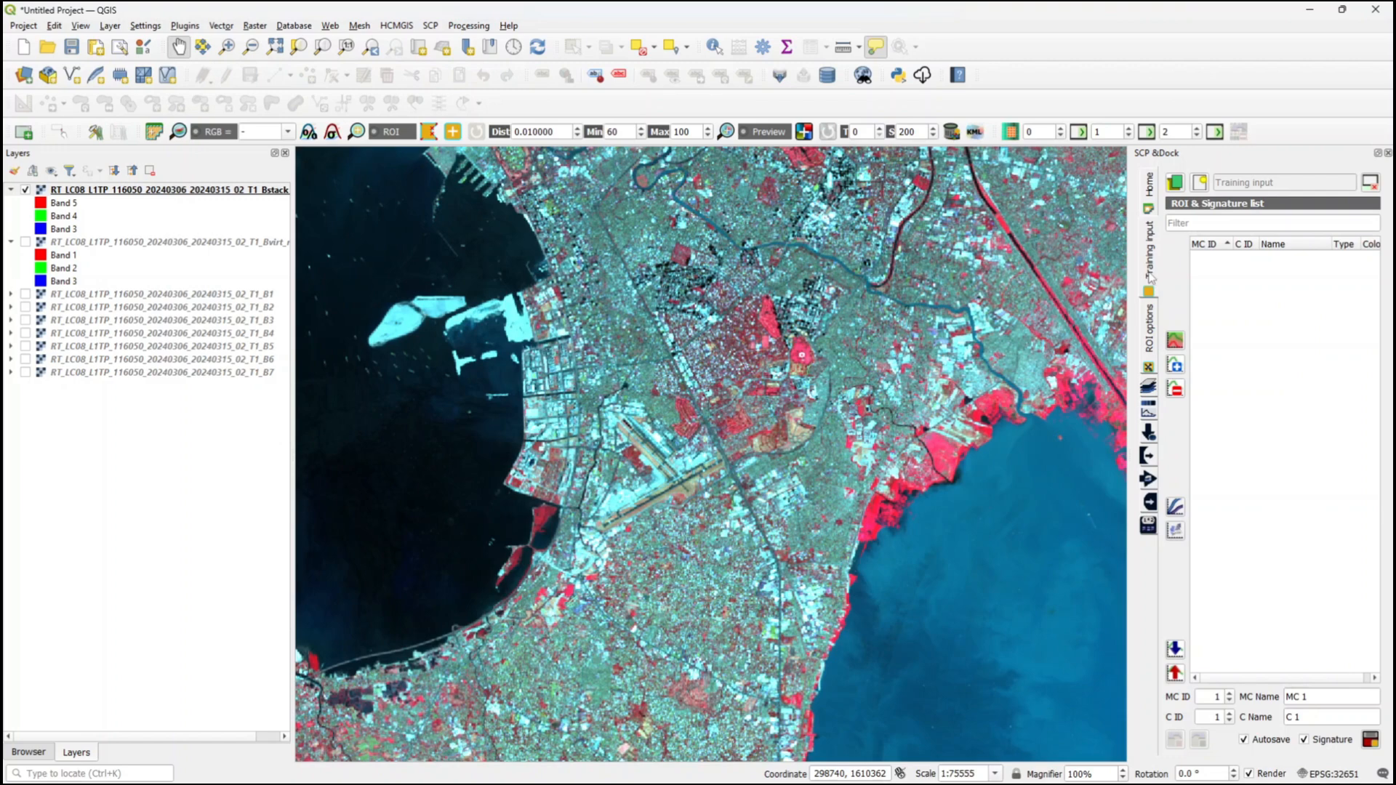
click(1200, 182)
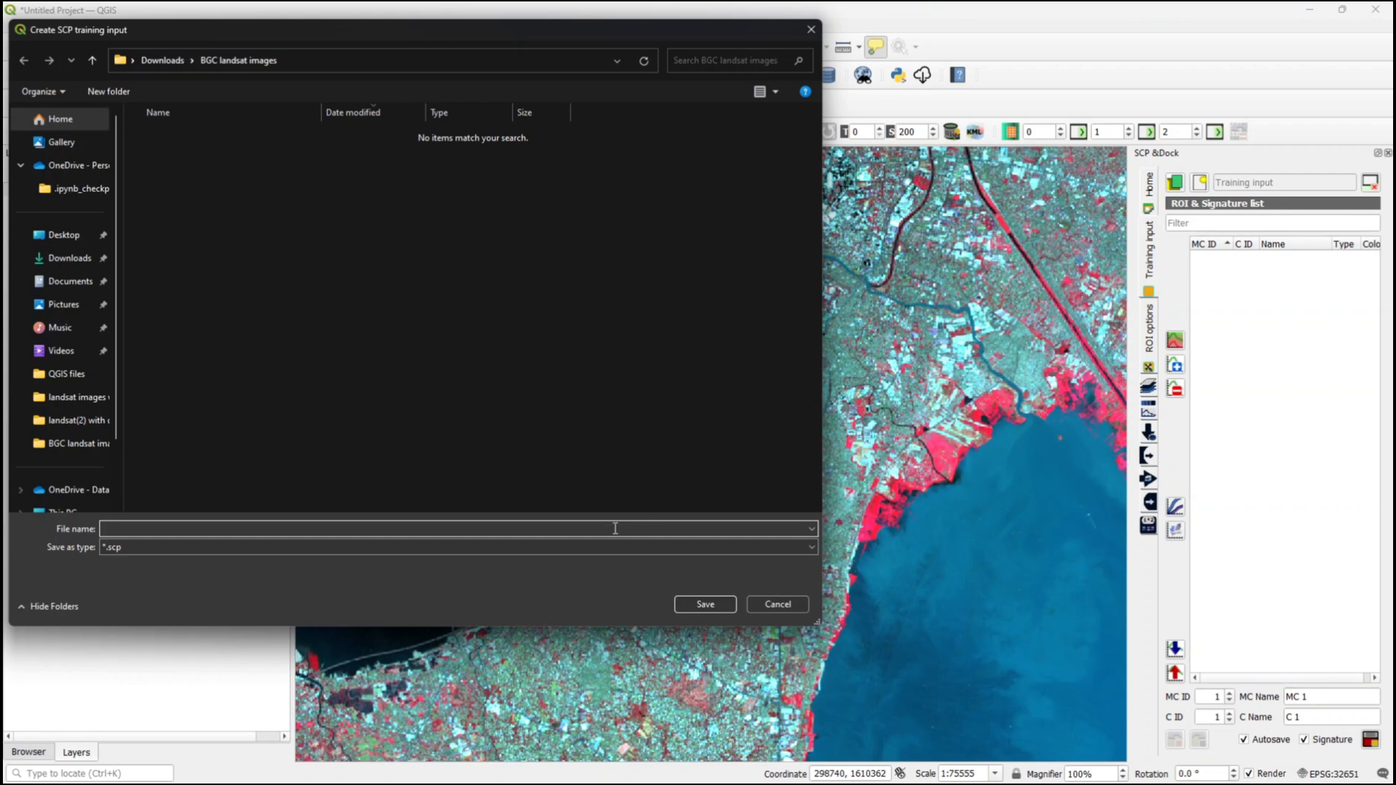
click(615, 529)
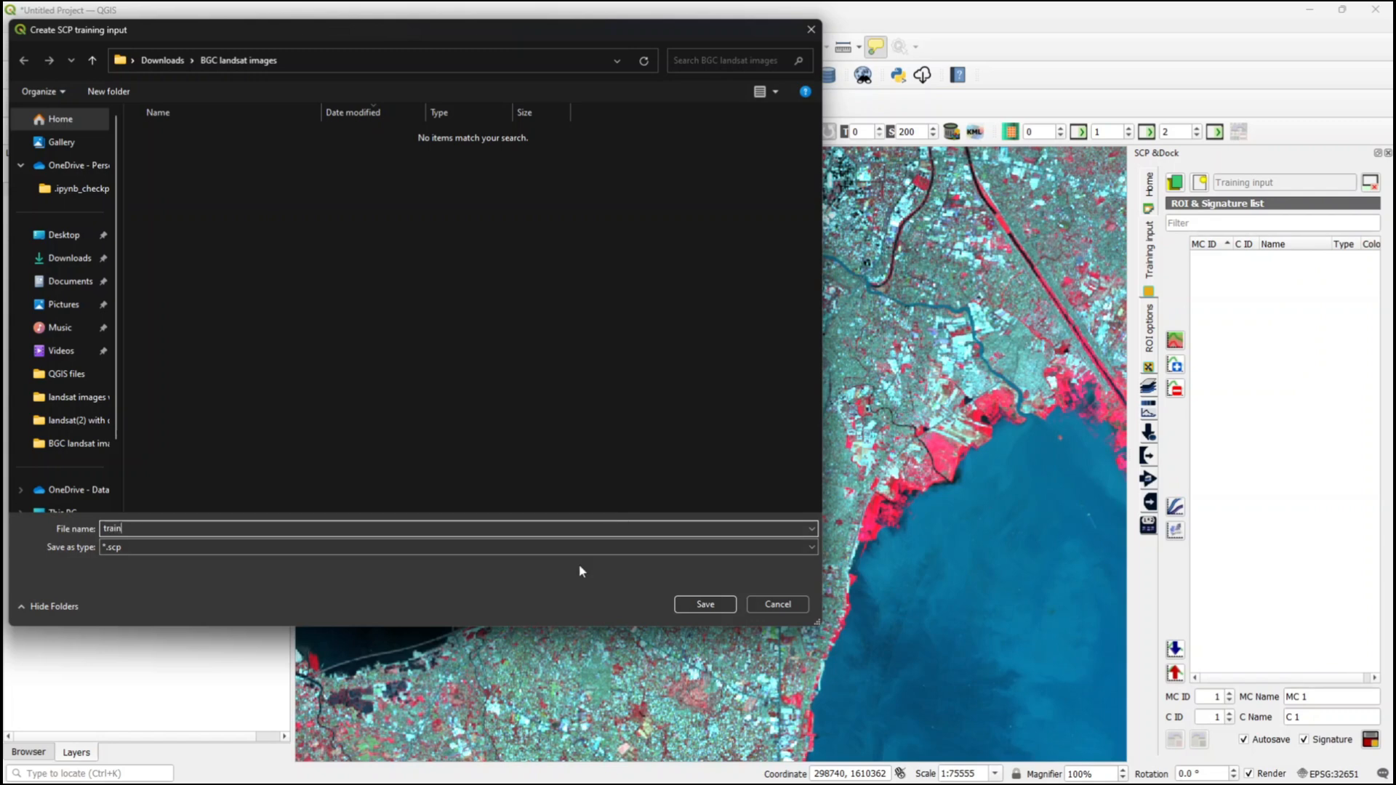
click(706, 604)
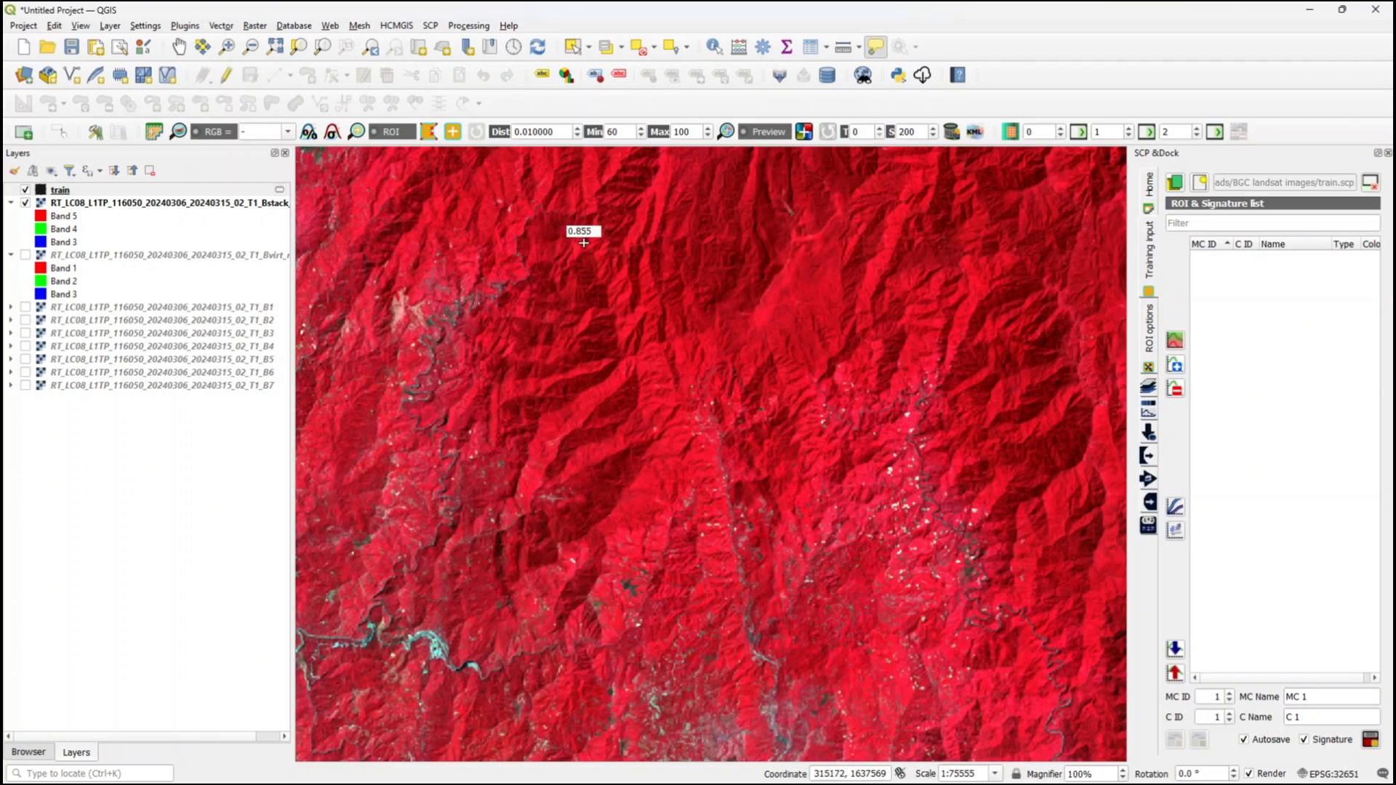
- Draw a four-sided ROI polygon over the red forested mountains north of the small river reservoir
click(686, 231)
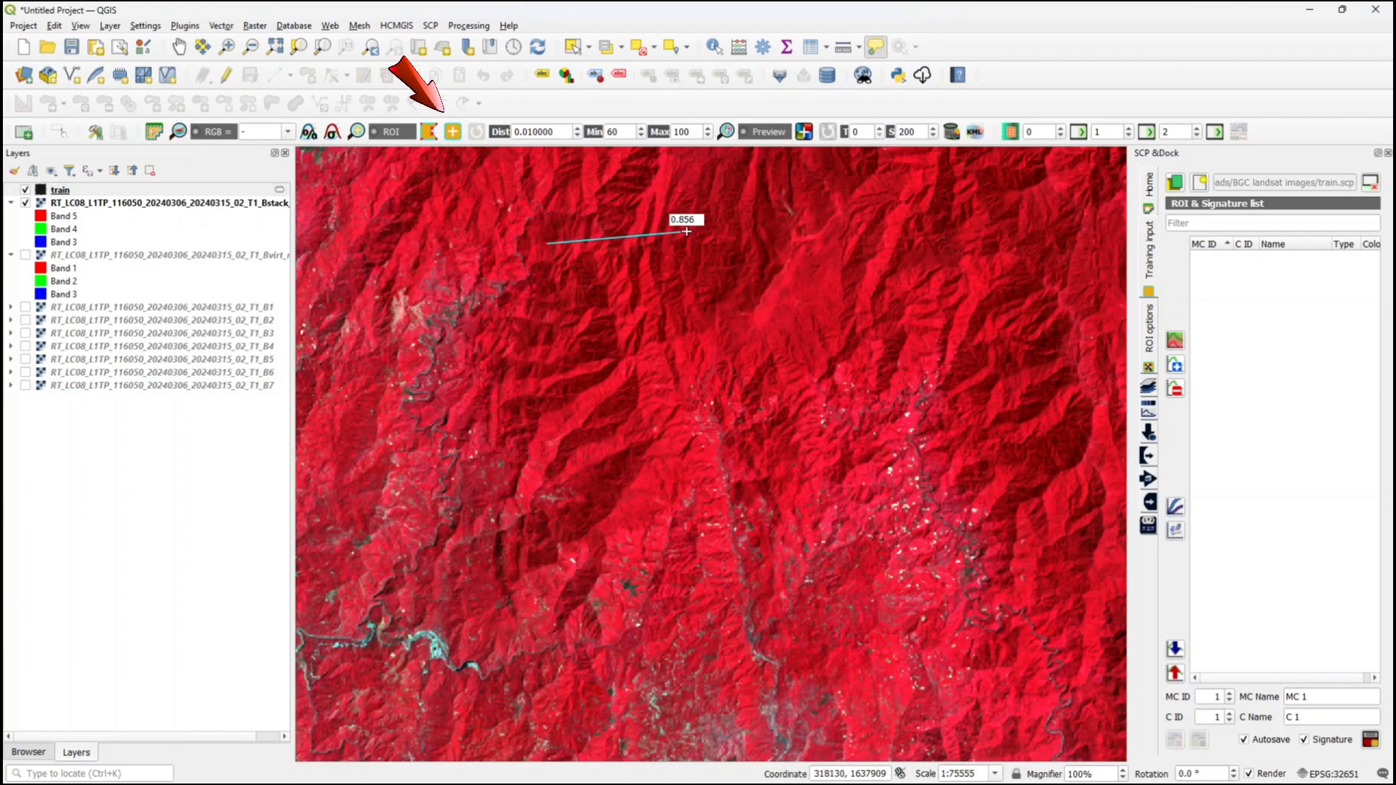
click(690, 331)
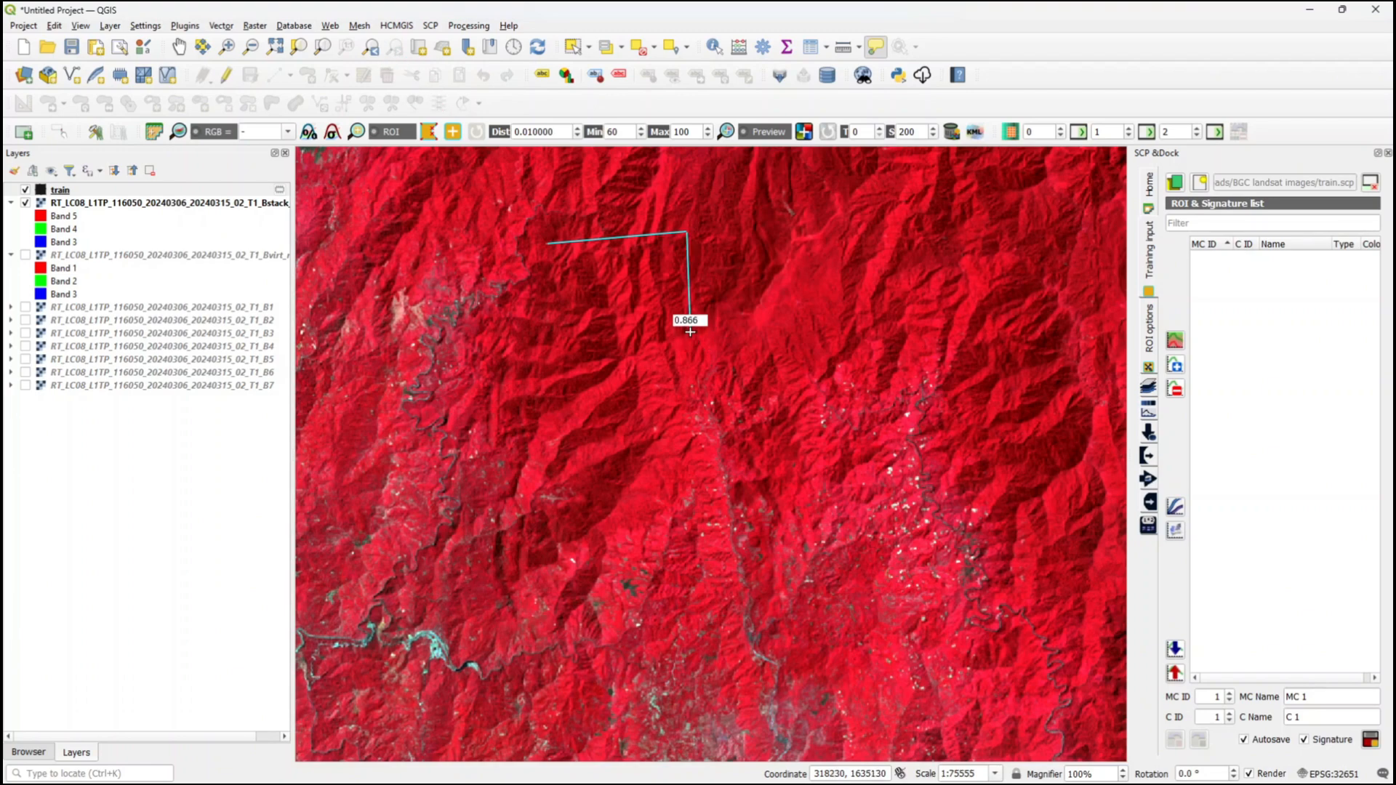
click(553, 342)
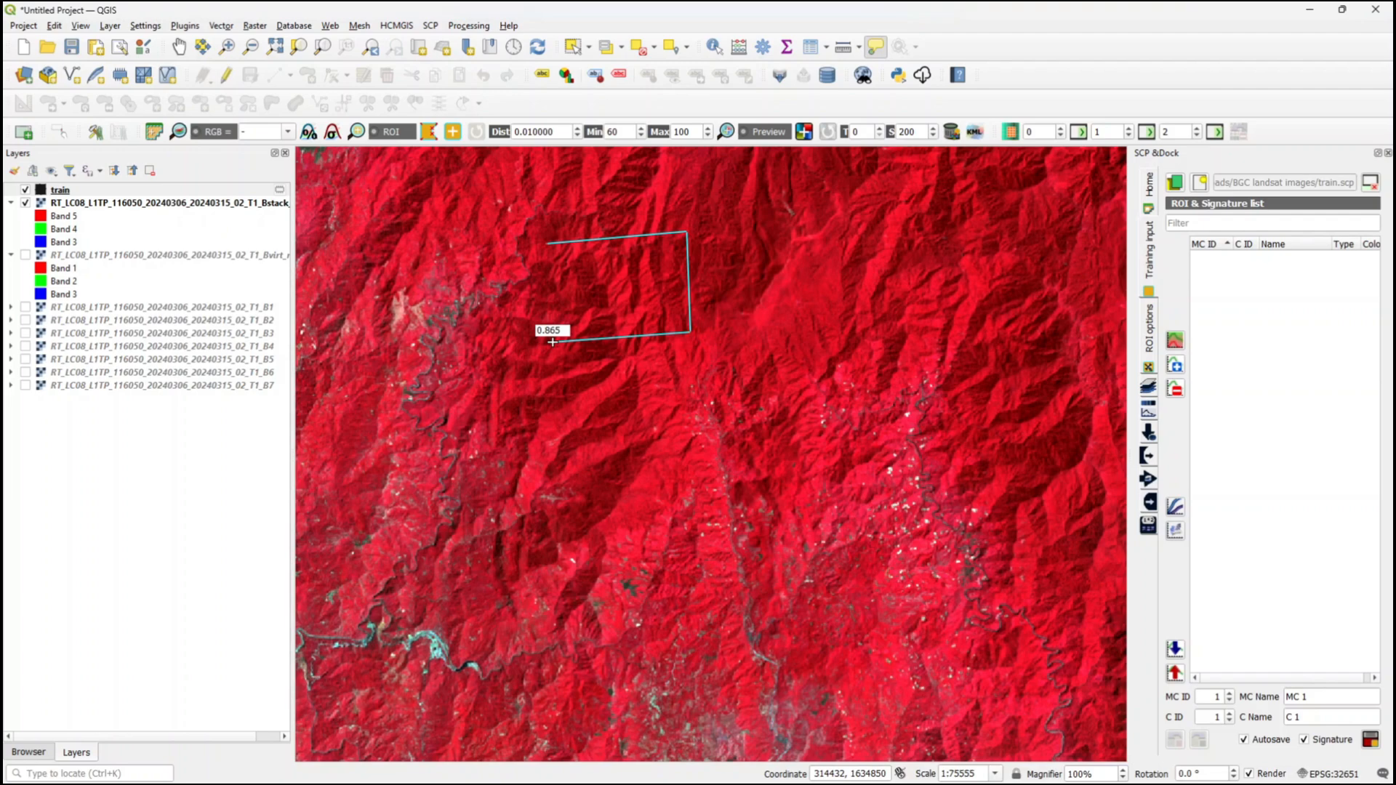
right_click(548, 241)
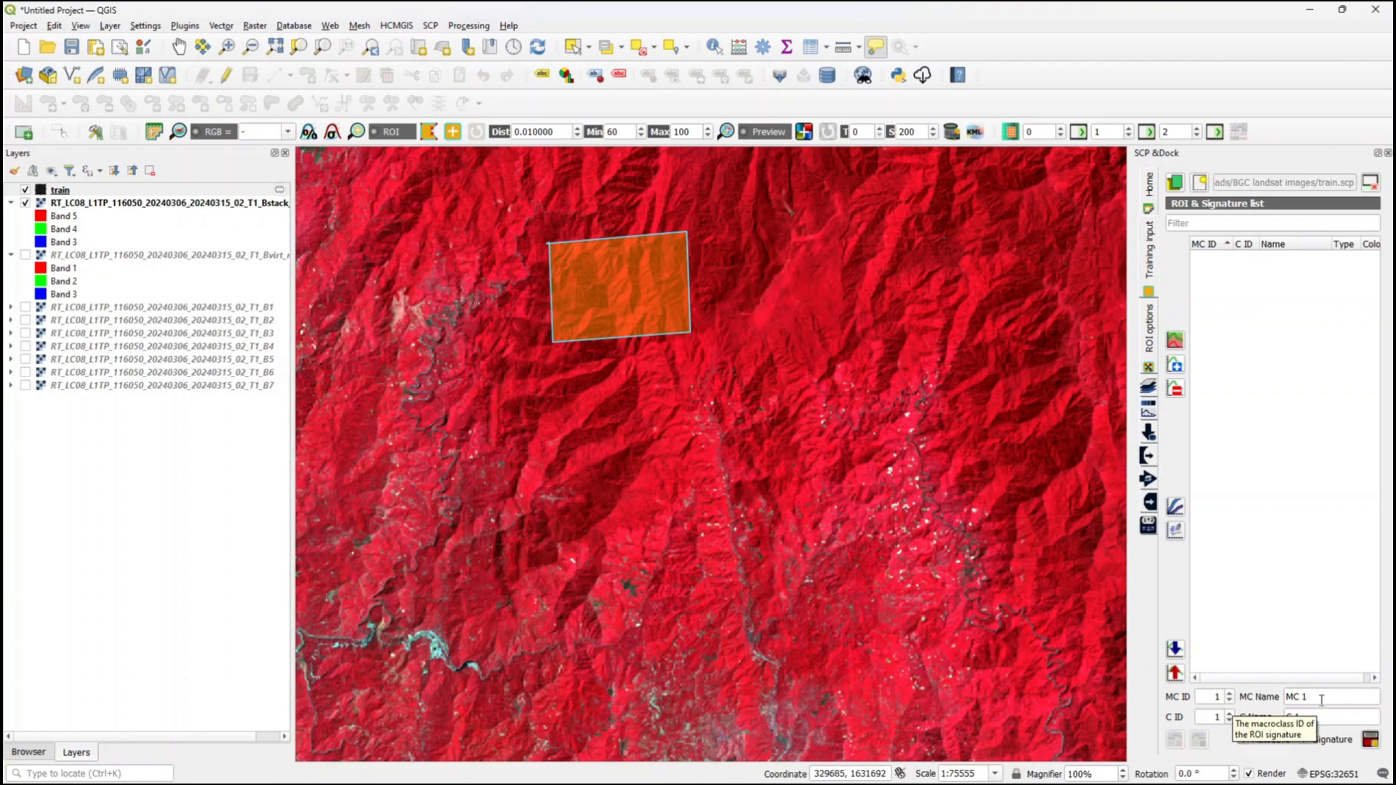
- Name both the macroclass and the class vegetation and save the ROI to the signature list
drag(1319, 697, 1273, 702)
text(vegetation)
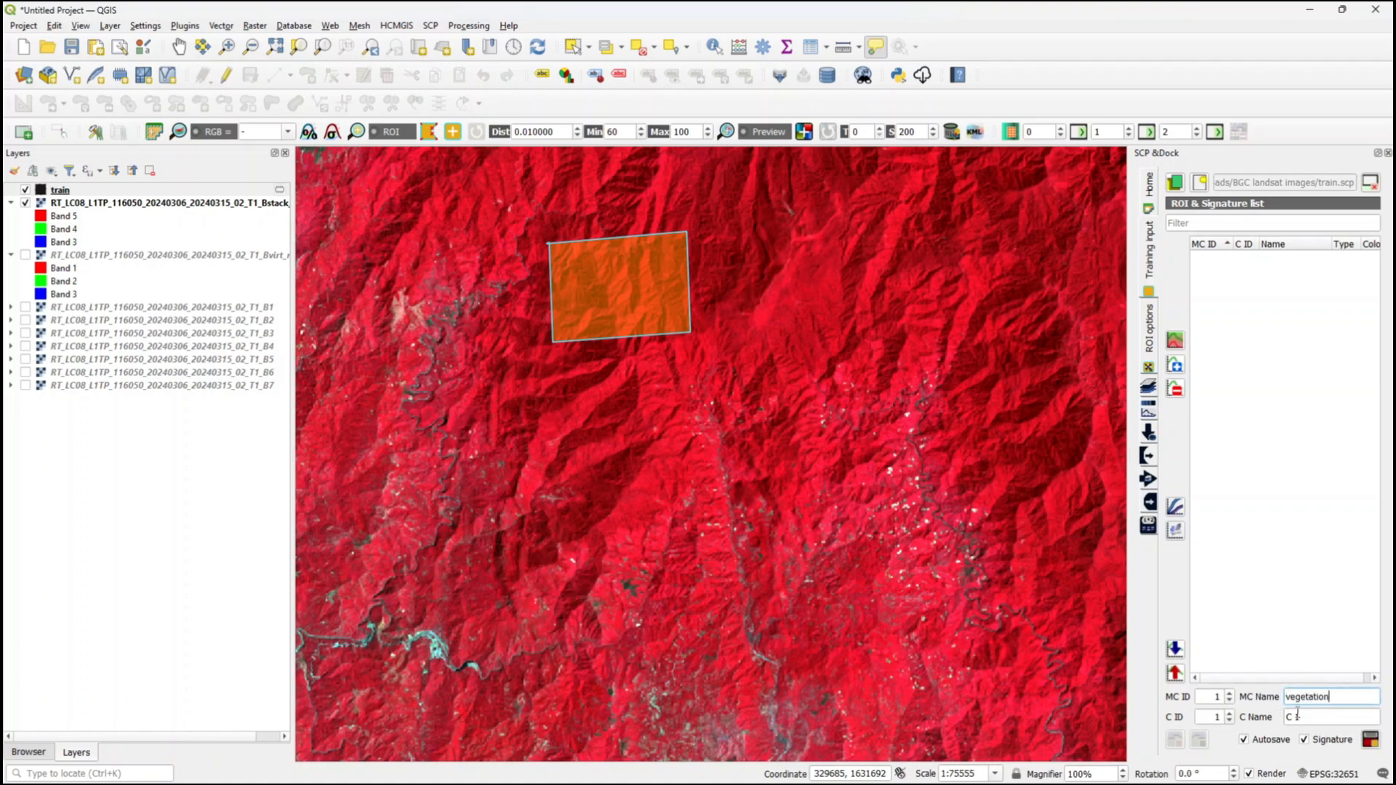
drag(1313, 718, 1269, 721)
key(BackSpace)
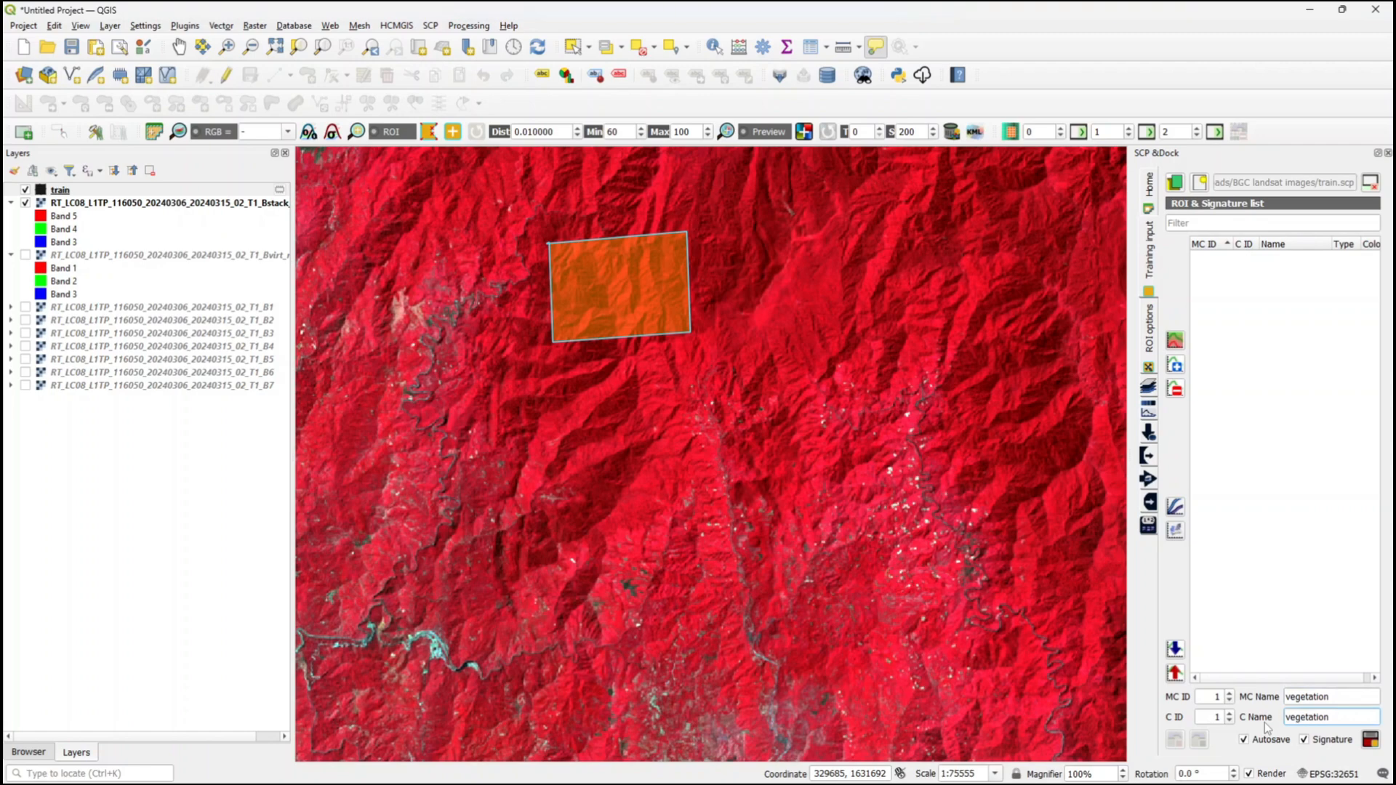
click(1370, 739)
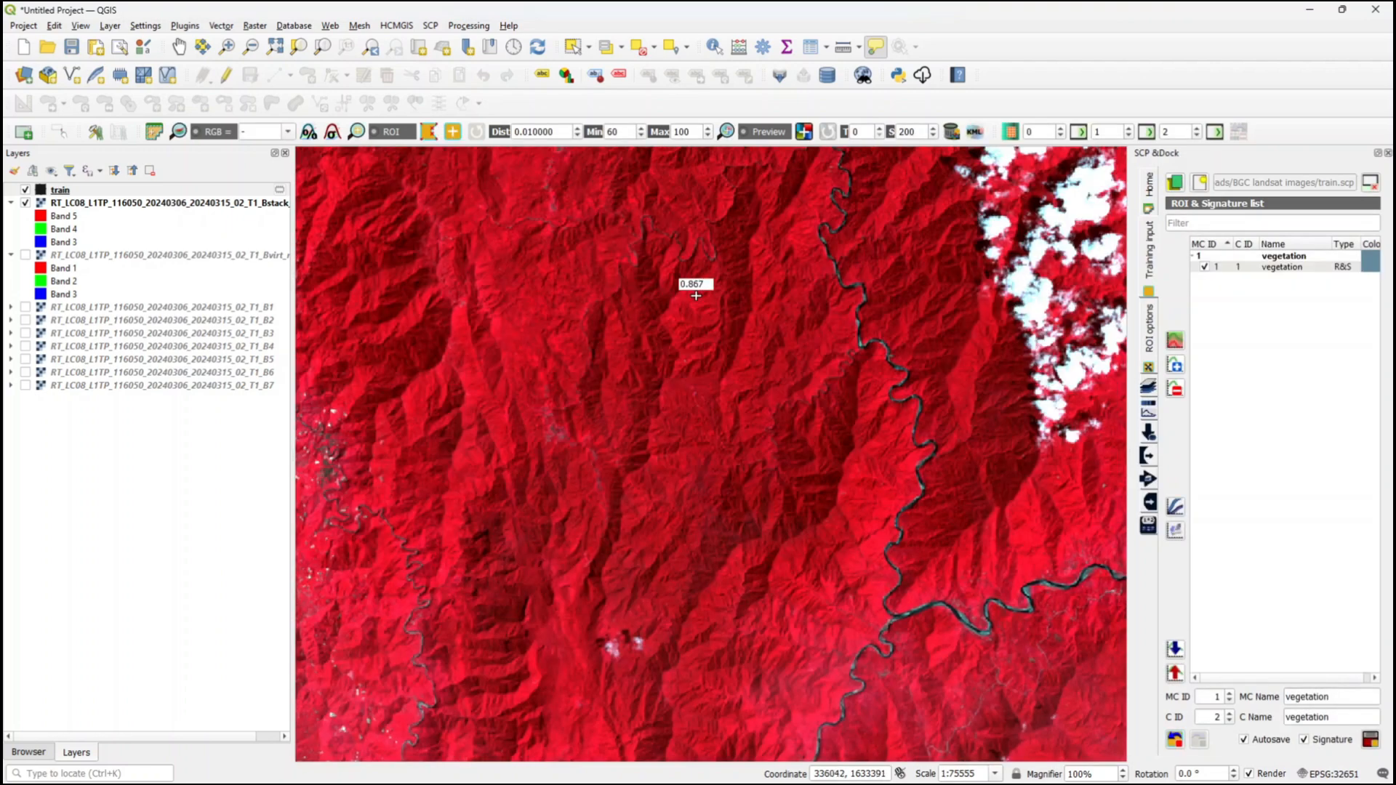
- Draw another four-sided vegetation ROI over the forested mountains west of the winding river
click(701, 443)
click(528, 451)
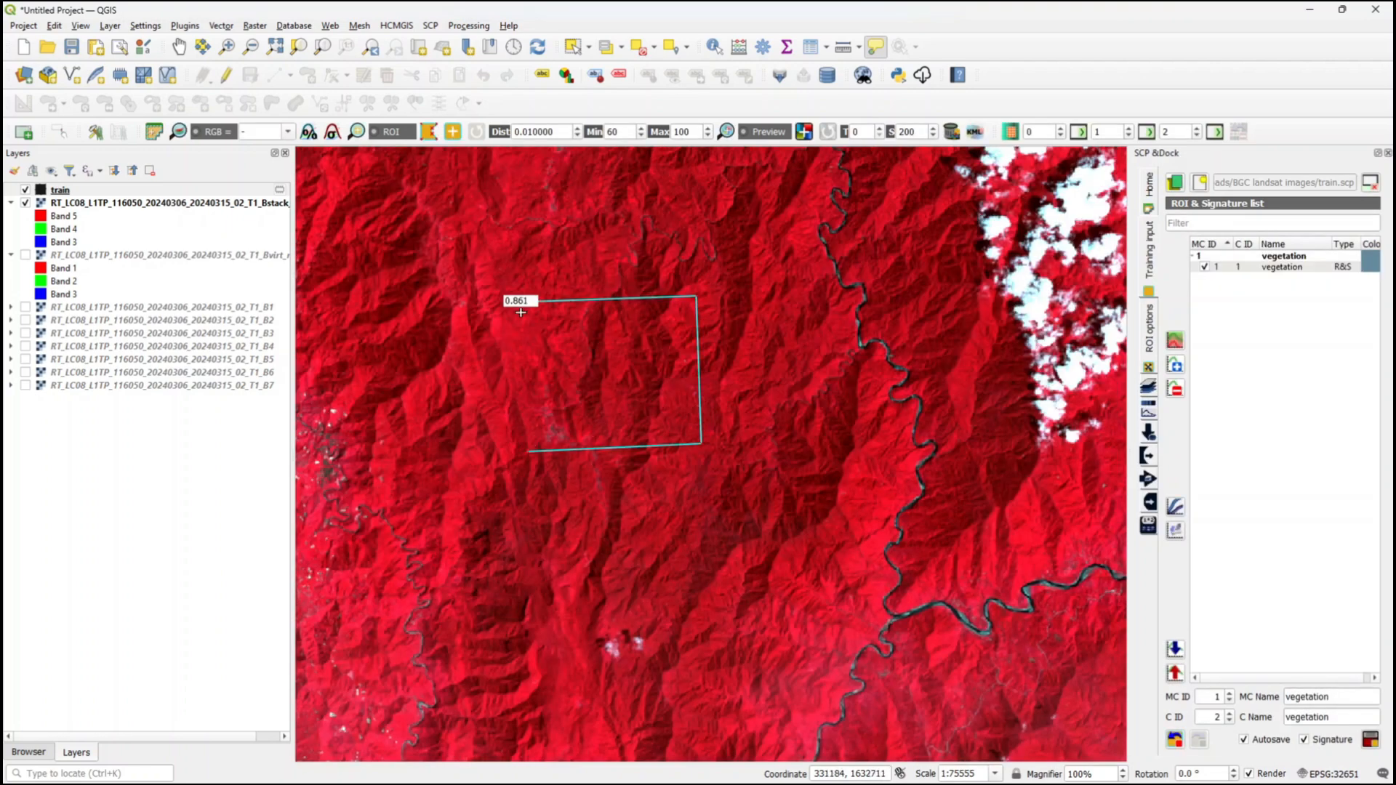
right_click(531, 301)
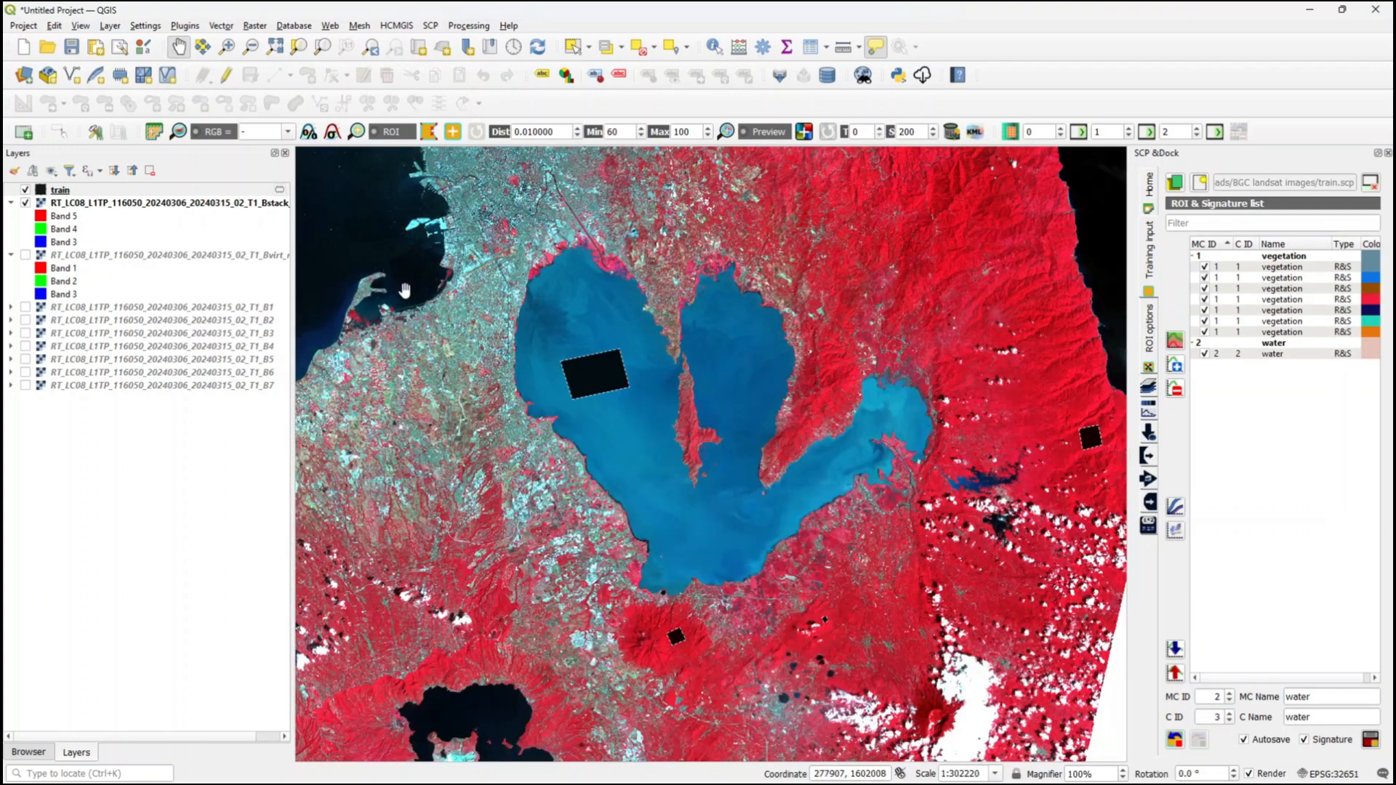
- Draw a four-sided ROI in the middle of the dark bay and save it as water with C ID 2
mouse_move(404, 291)
mouse_down()
mouse_move(906, 446)
mouse_move(936, 511)
mouse_up()
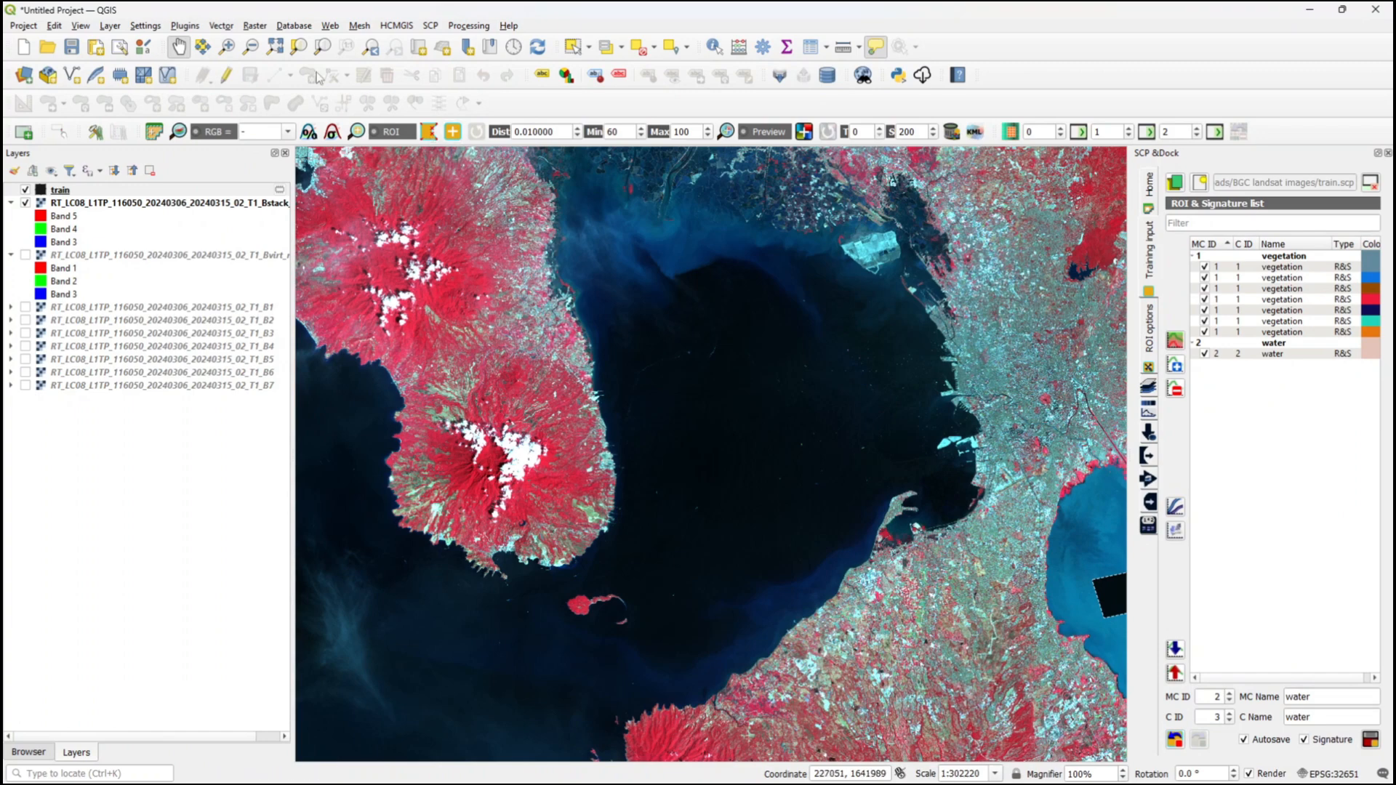
click(429, 131)
click(697, 397)
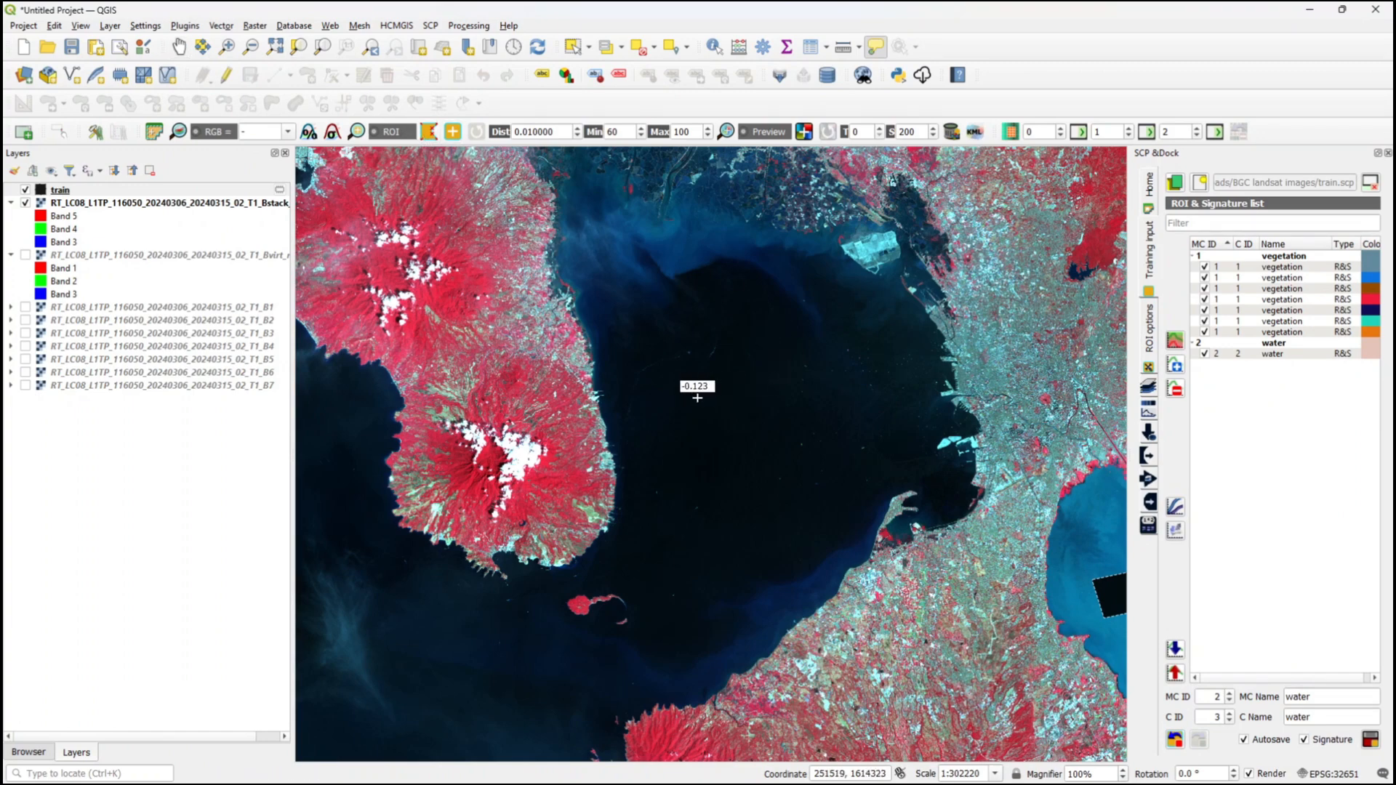
click(795, 356)
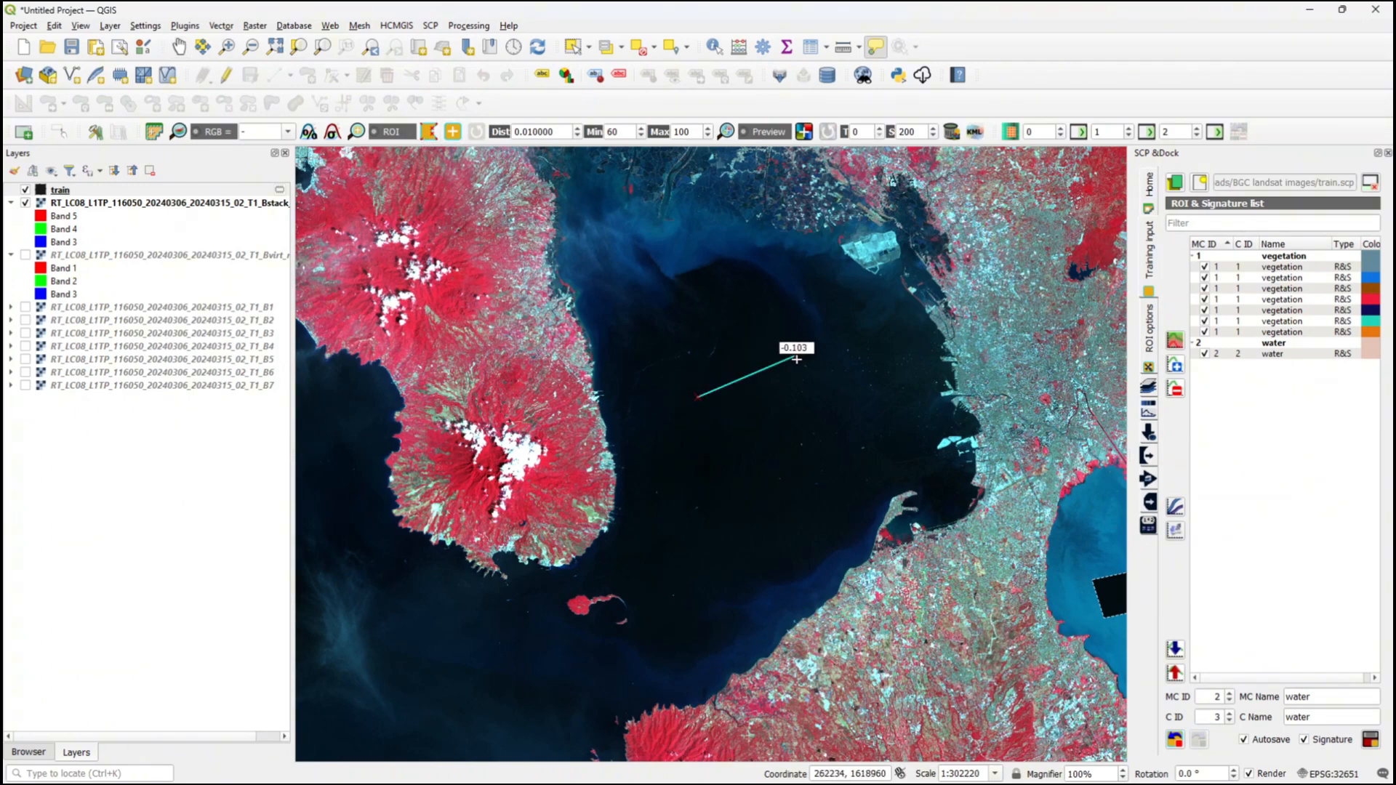
click(831, 434)
click(734, 474)
right_click(694, 399)
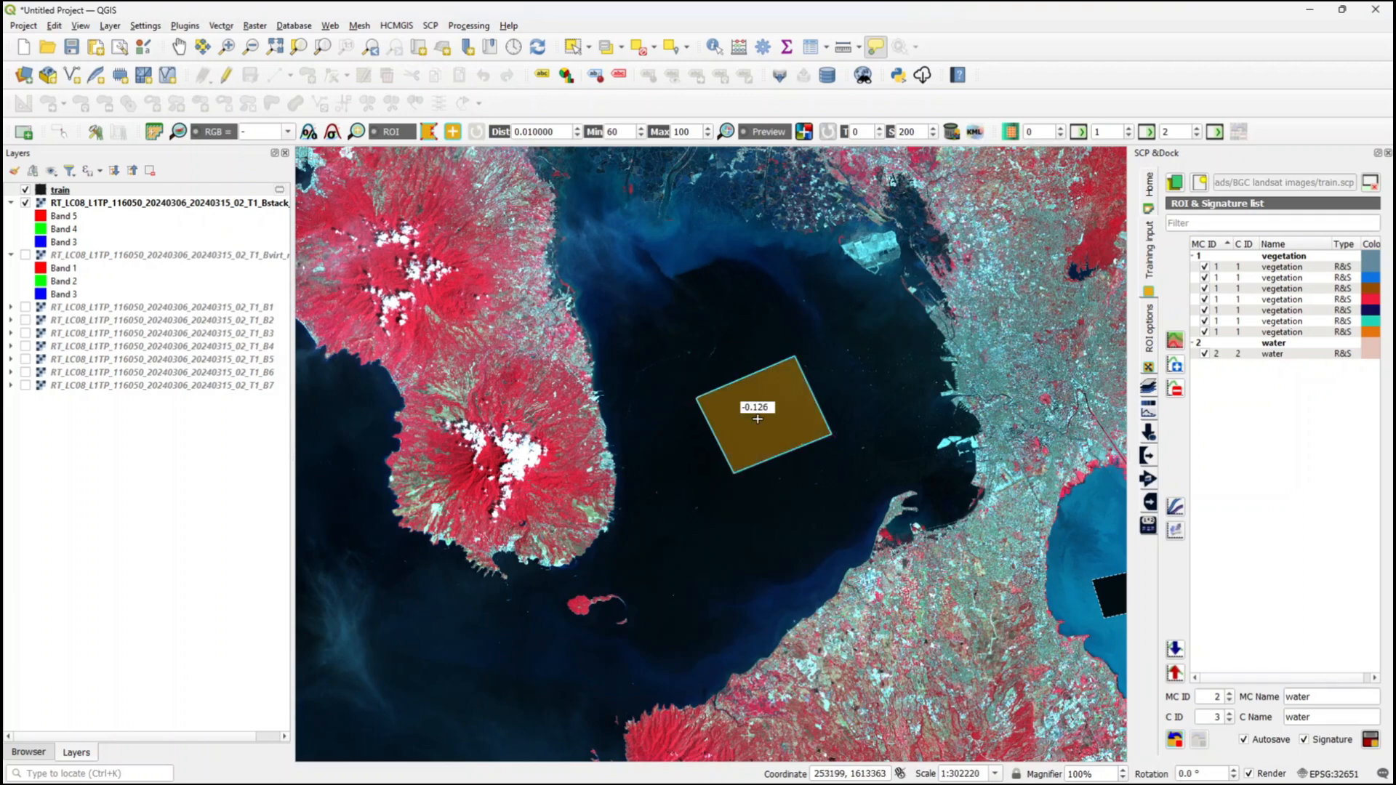
click(1230, 721)
click(1372, 740)
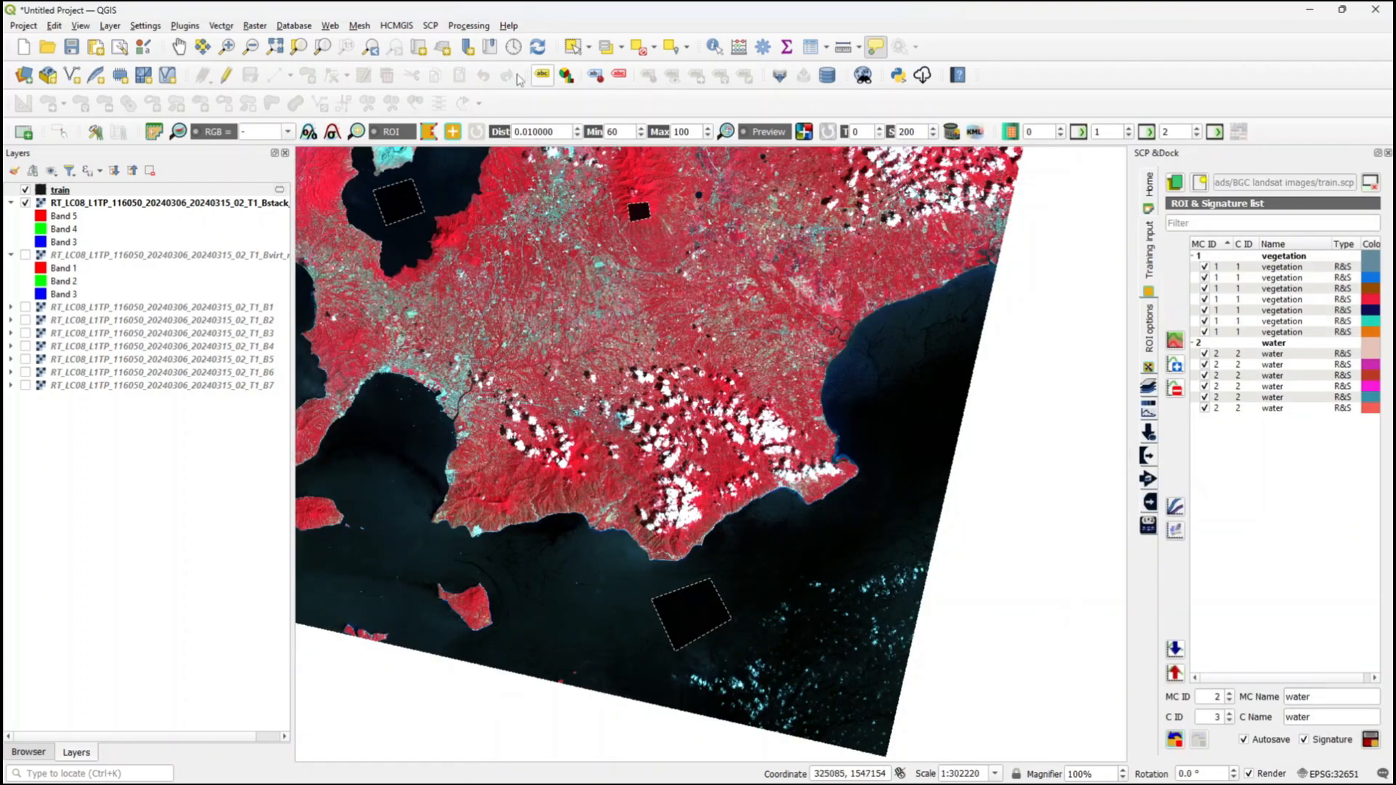
- Draw a rectangular ROI in the sea off the northeast coast and save it as water with C ID 2
click(178, 47)
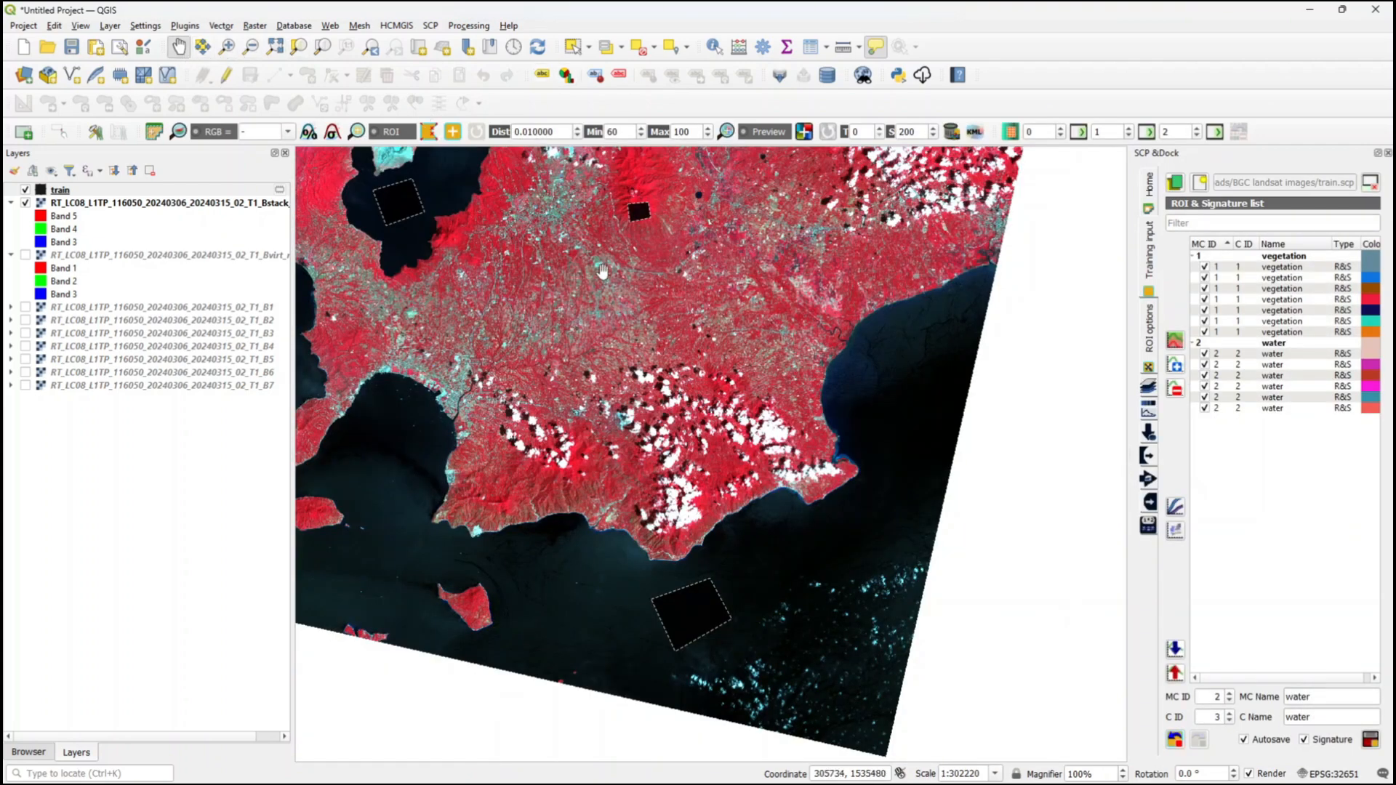
drag(604, 271, 573, 666)
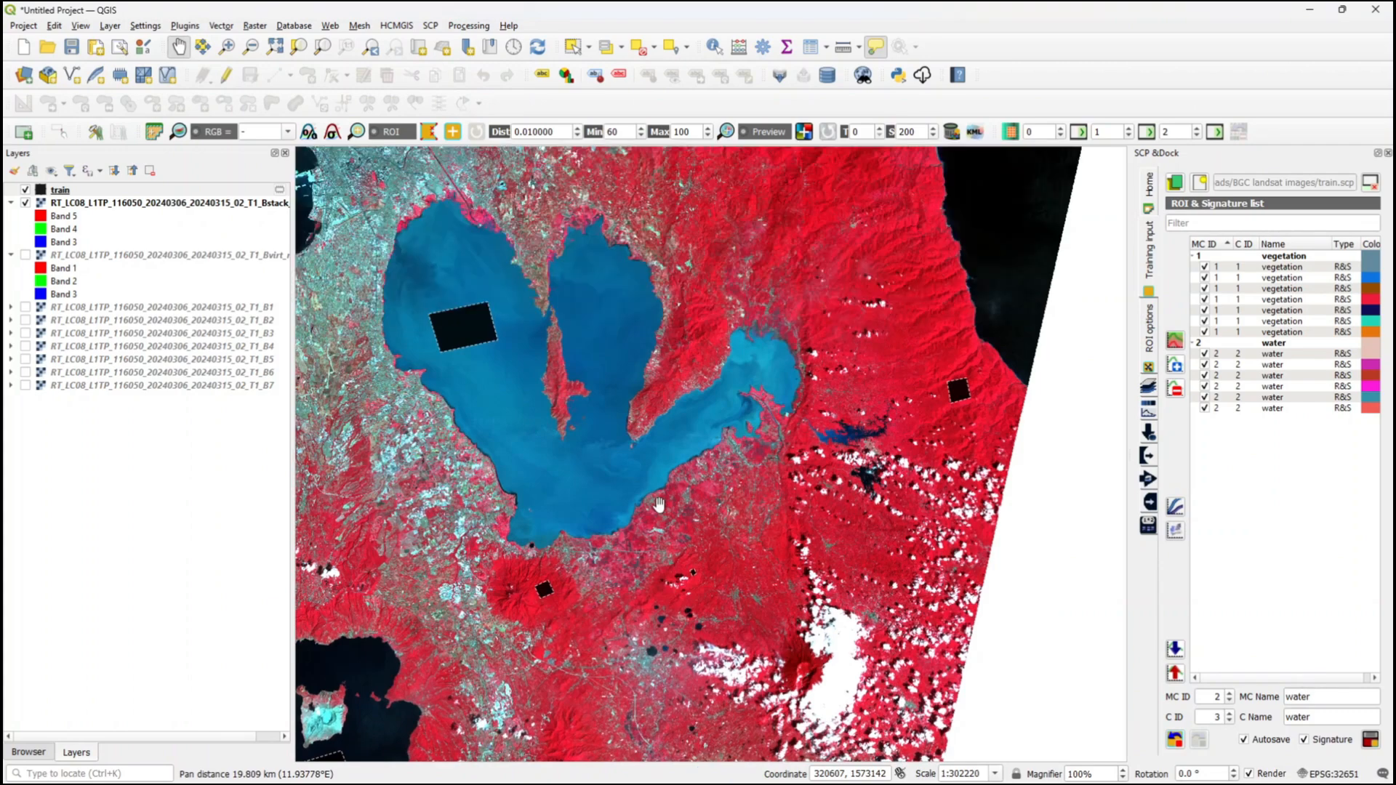
drag(785, 314, 618, 610)
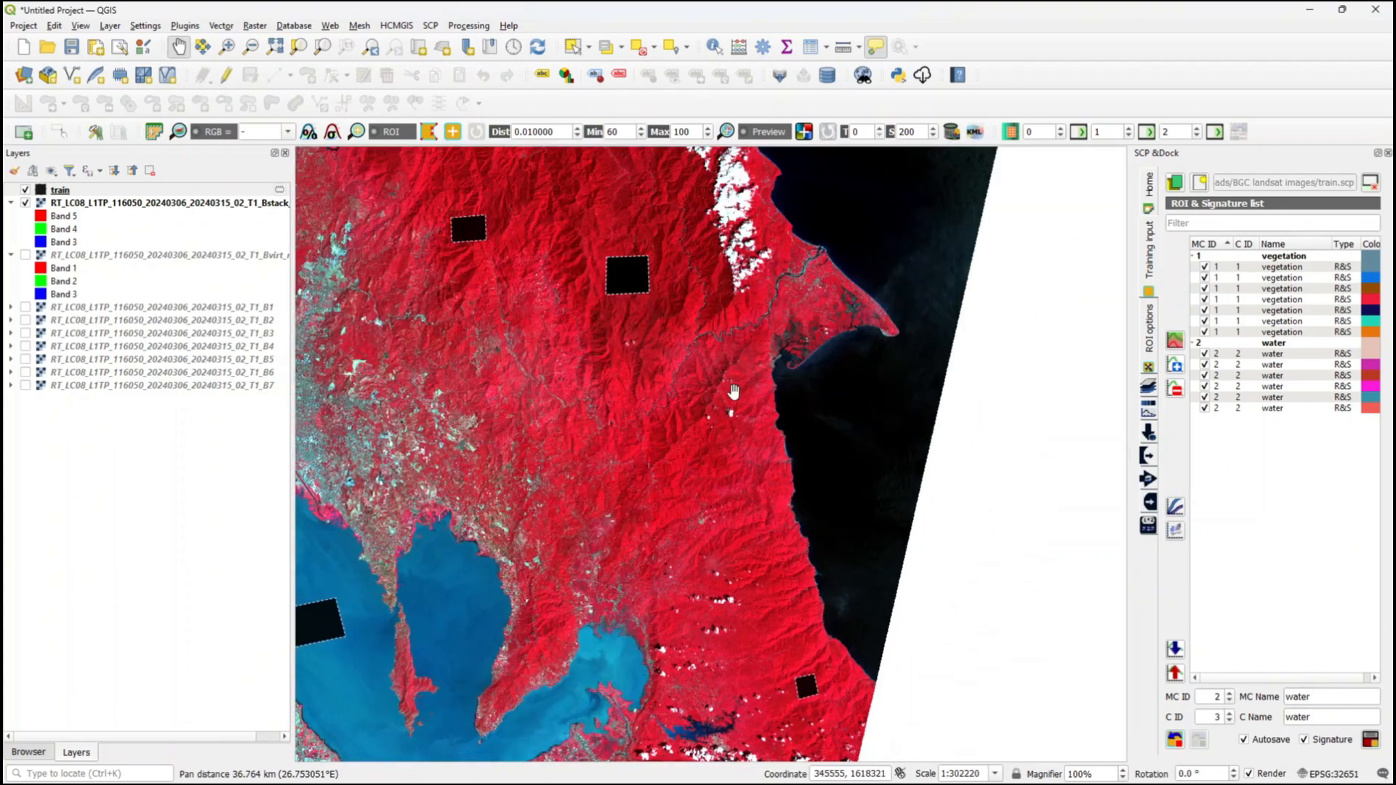
drag(771, 325, 693, 552)
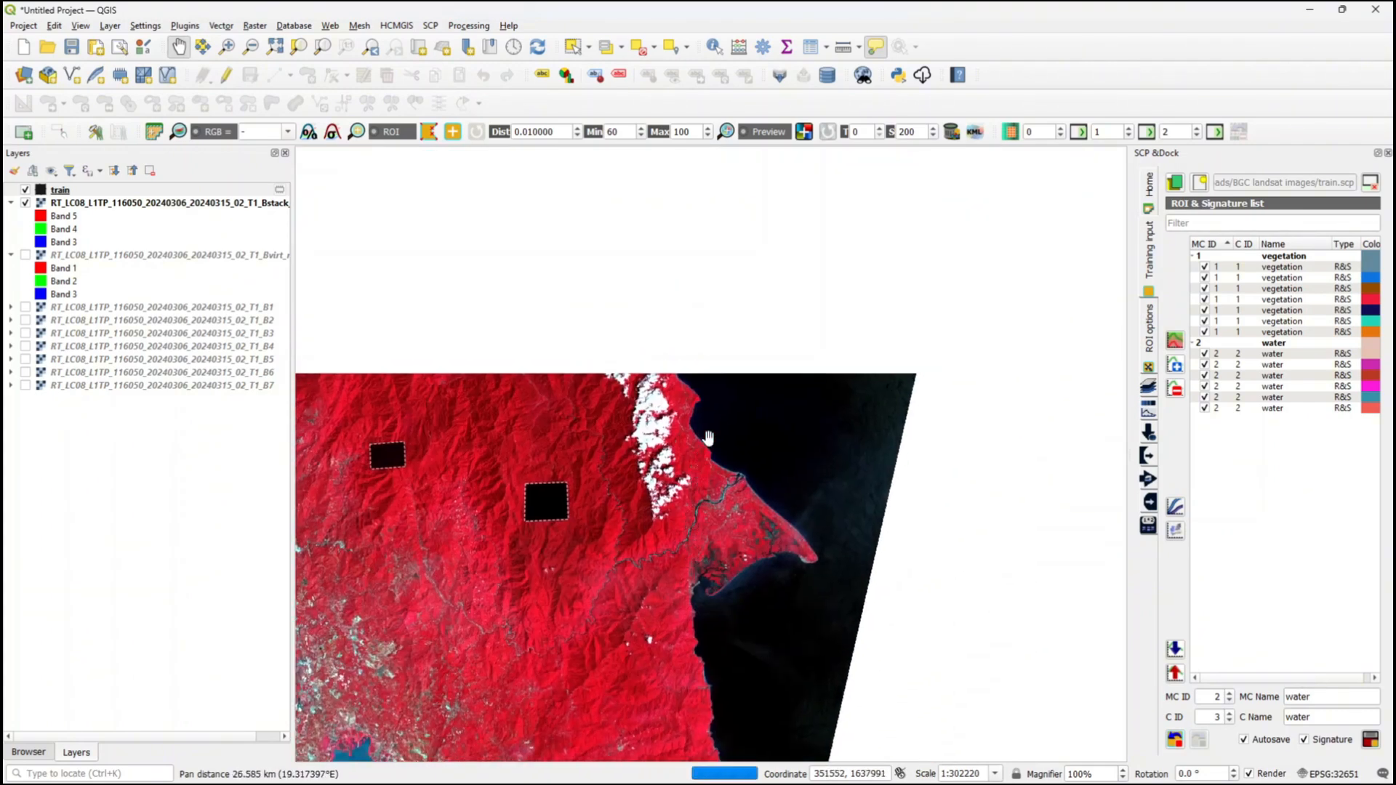
drag(716, 338, 707, 424)
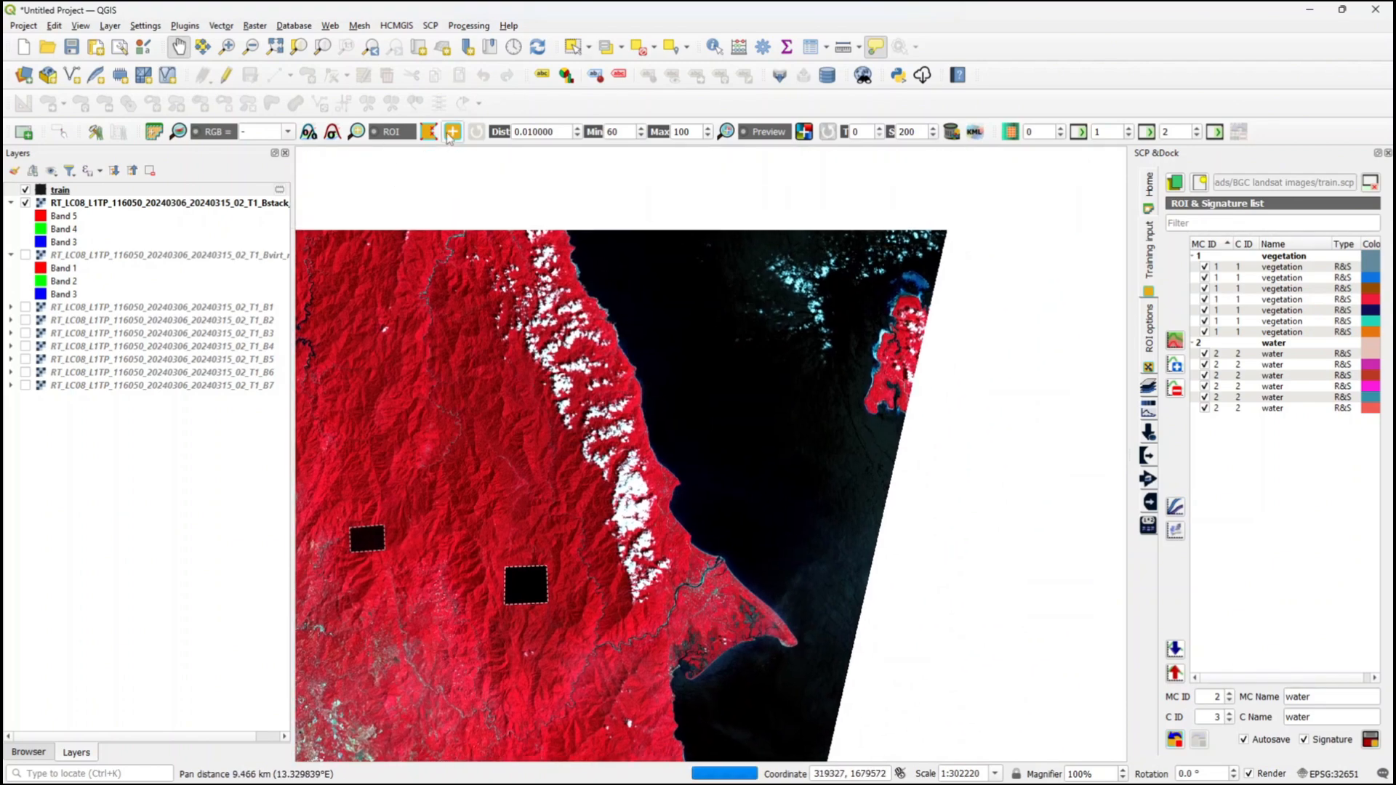
click(452, 132)
click(672, 348)
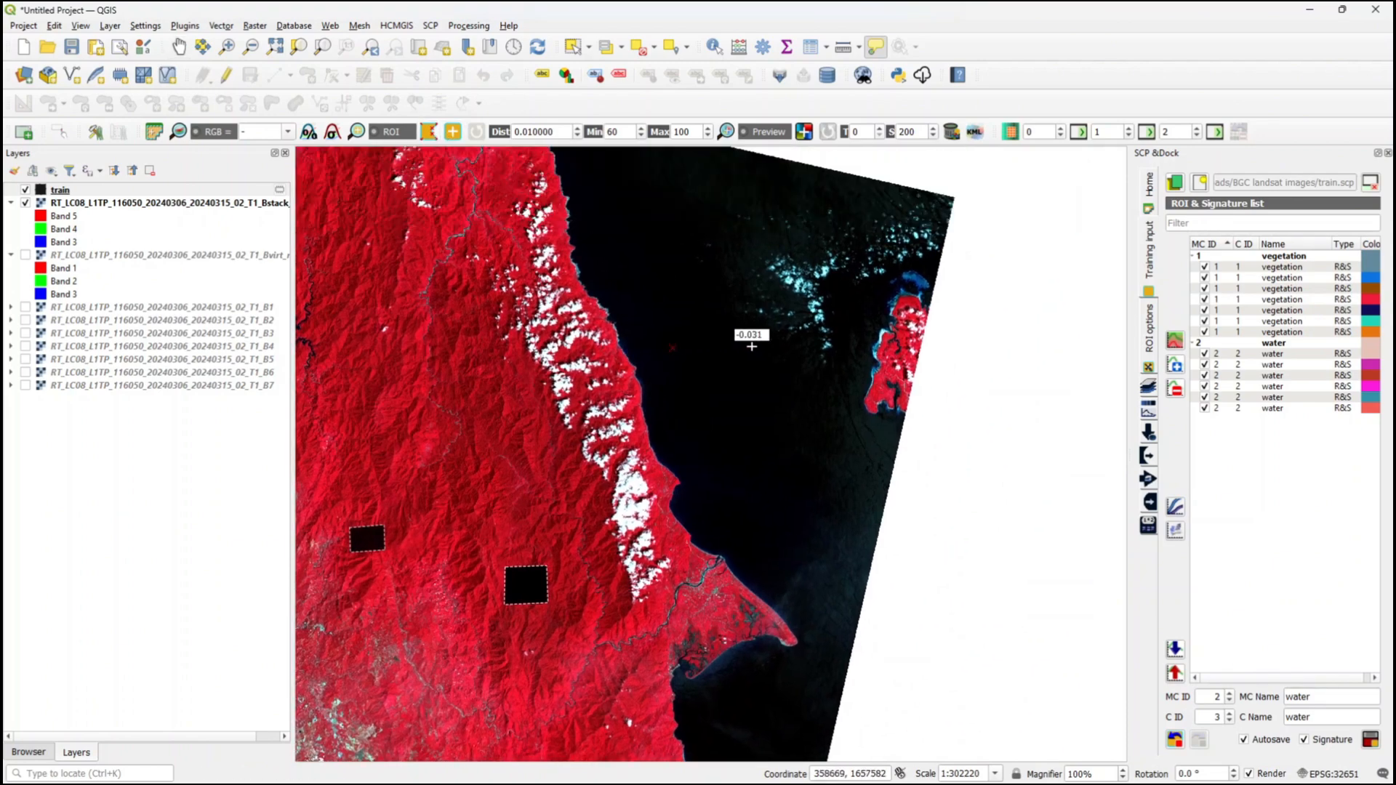
click(752, 348)
click(753, 408)
click(672, 408)
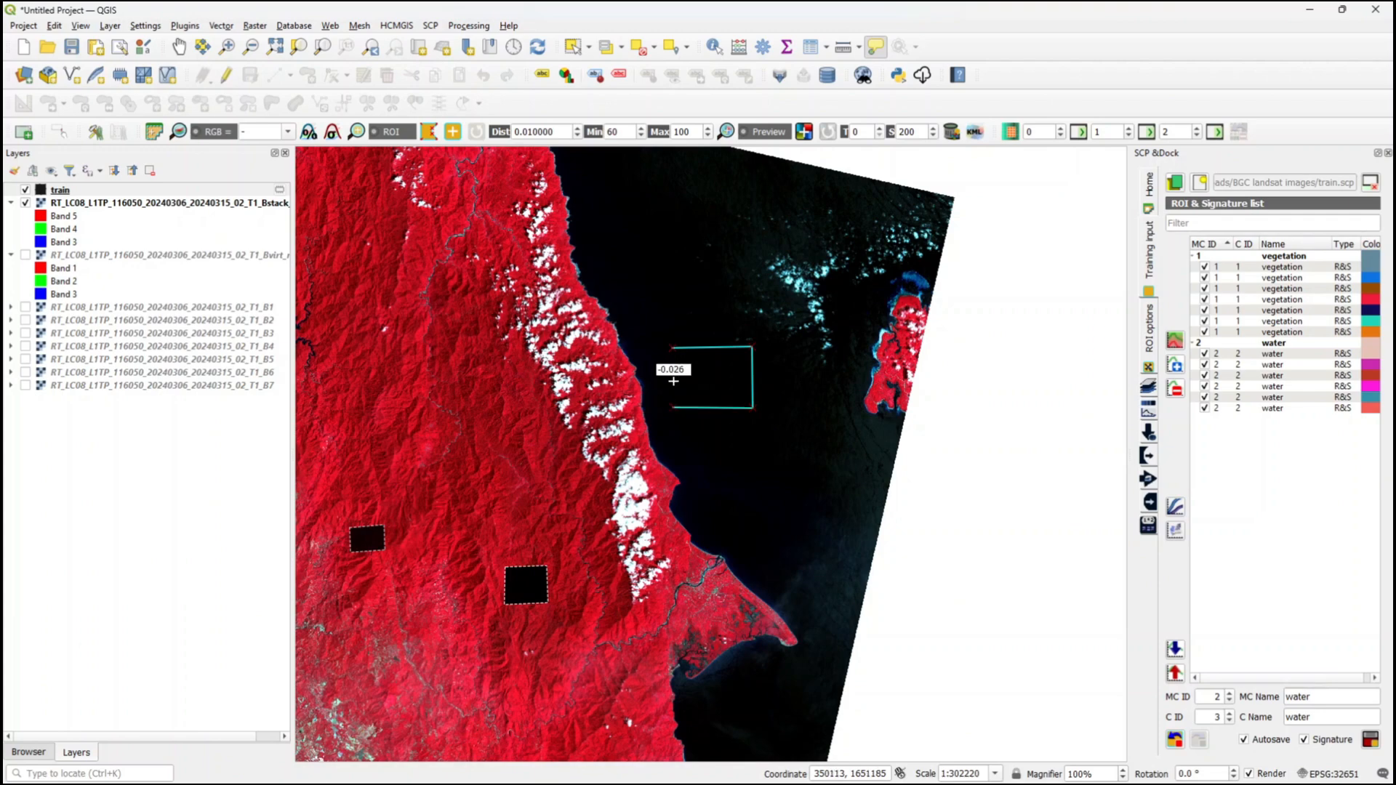
right_click(672, 347)
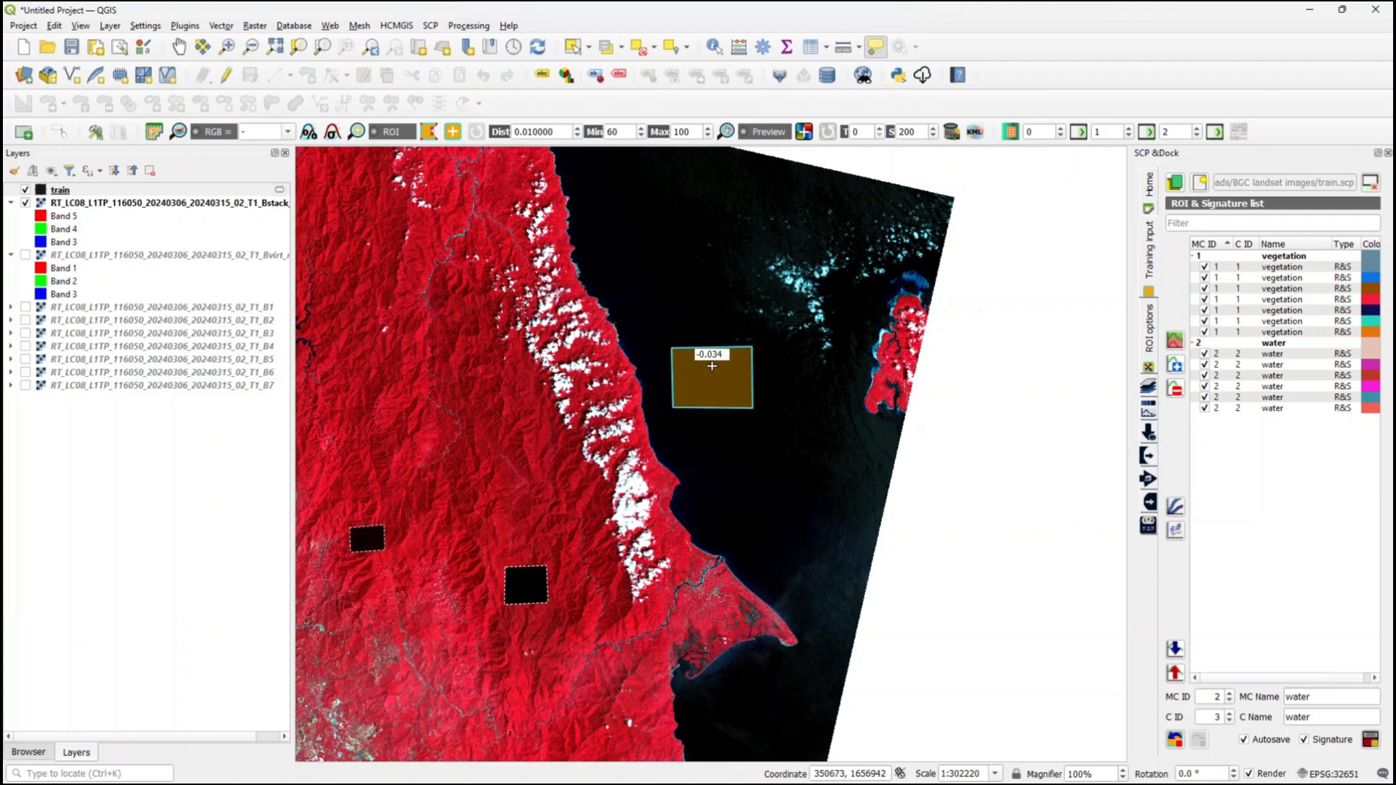
click(1229, 722)
click(1370, 740)
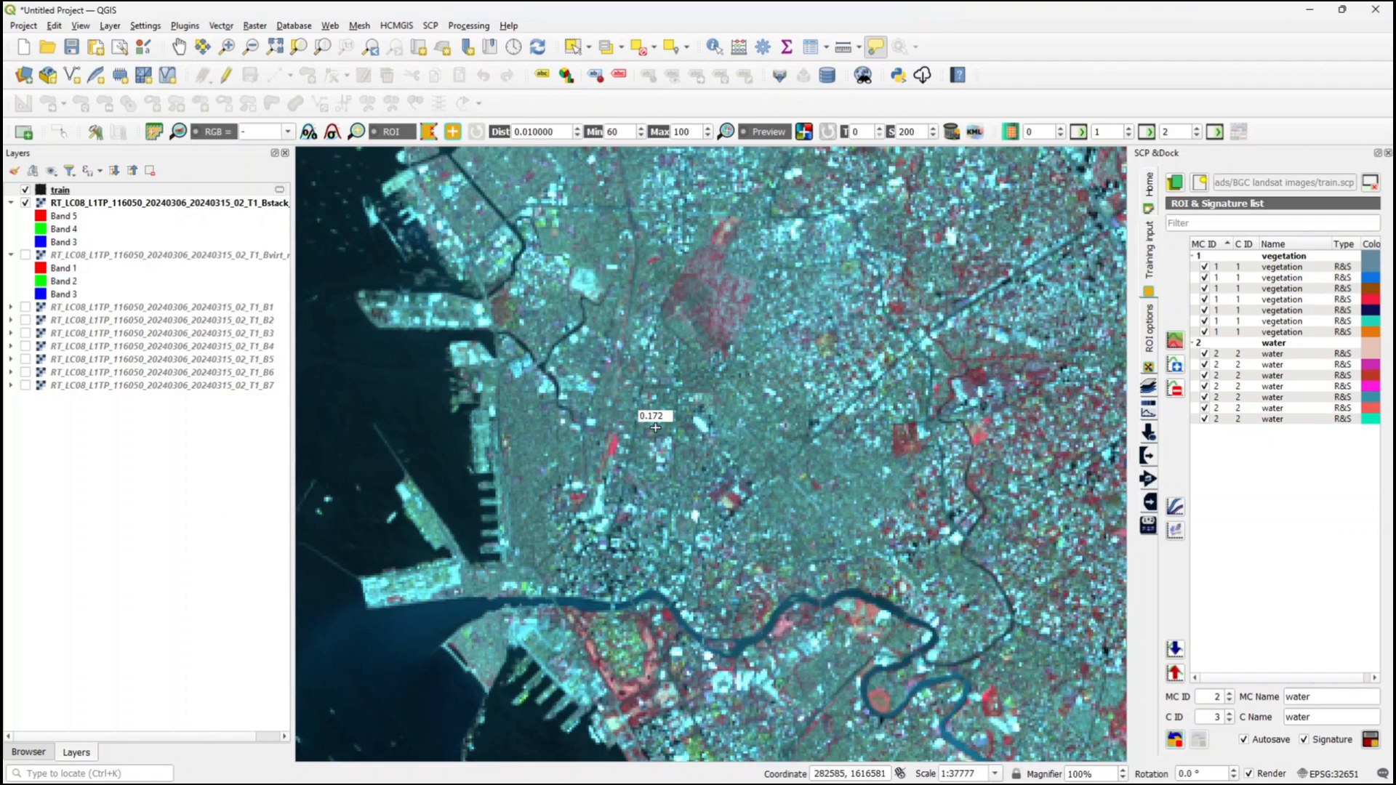
- Draw a four-sided ROI polygon over the dense built-up area east of the harbor piers
click(639, 371)
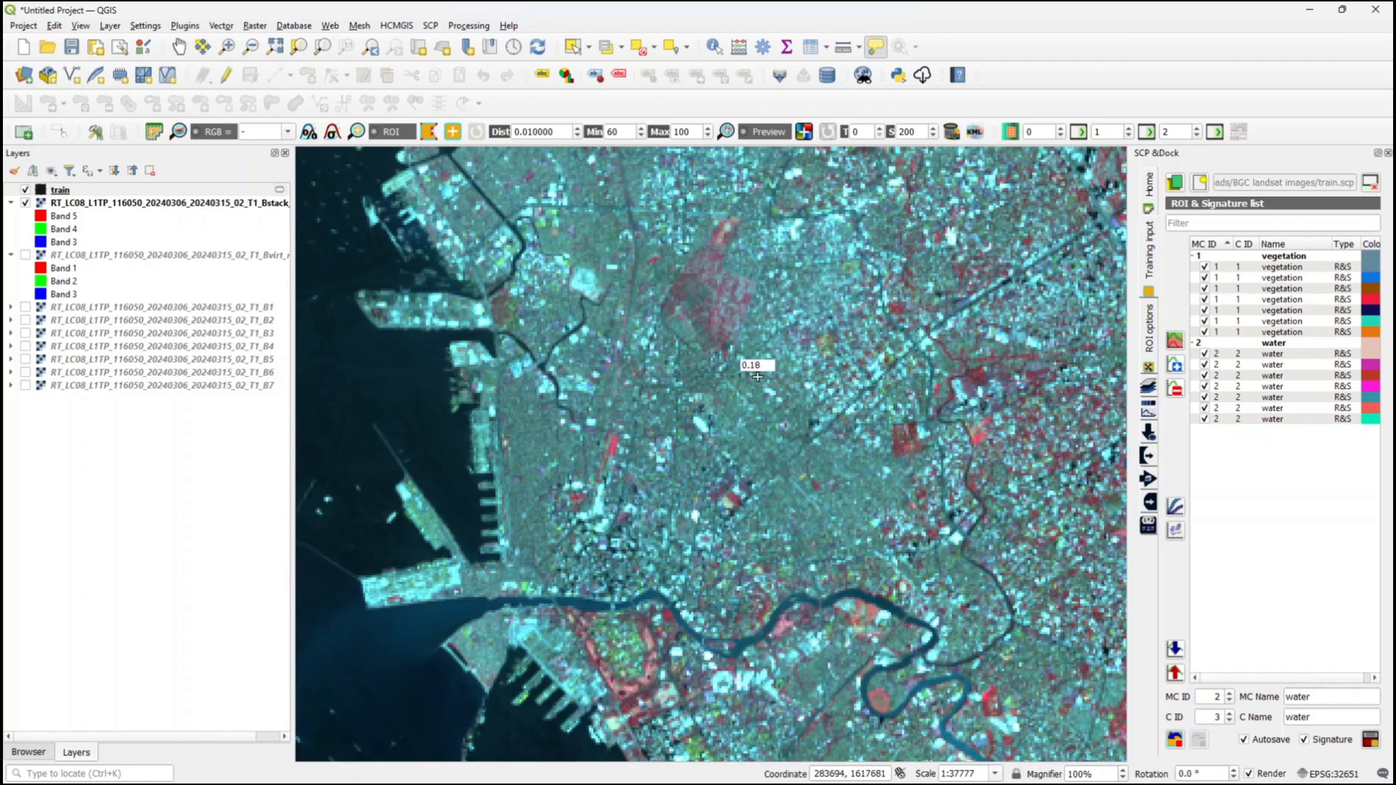
click(800, 368)
click(810, 493)
click(650, 506)
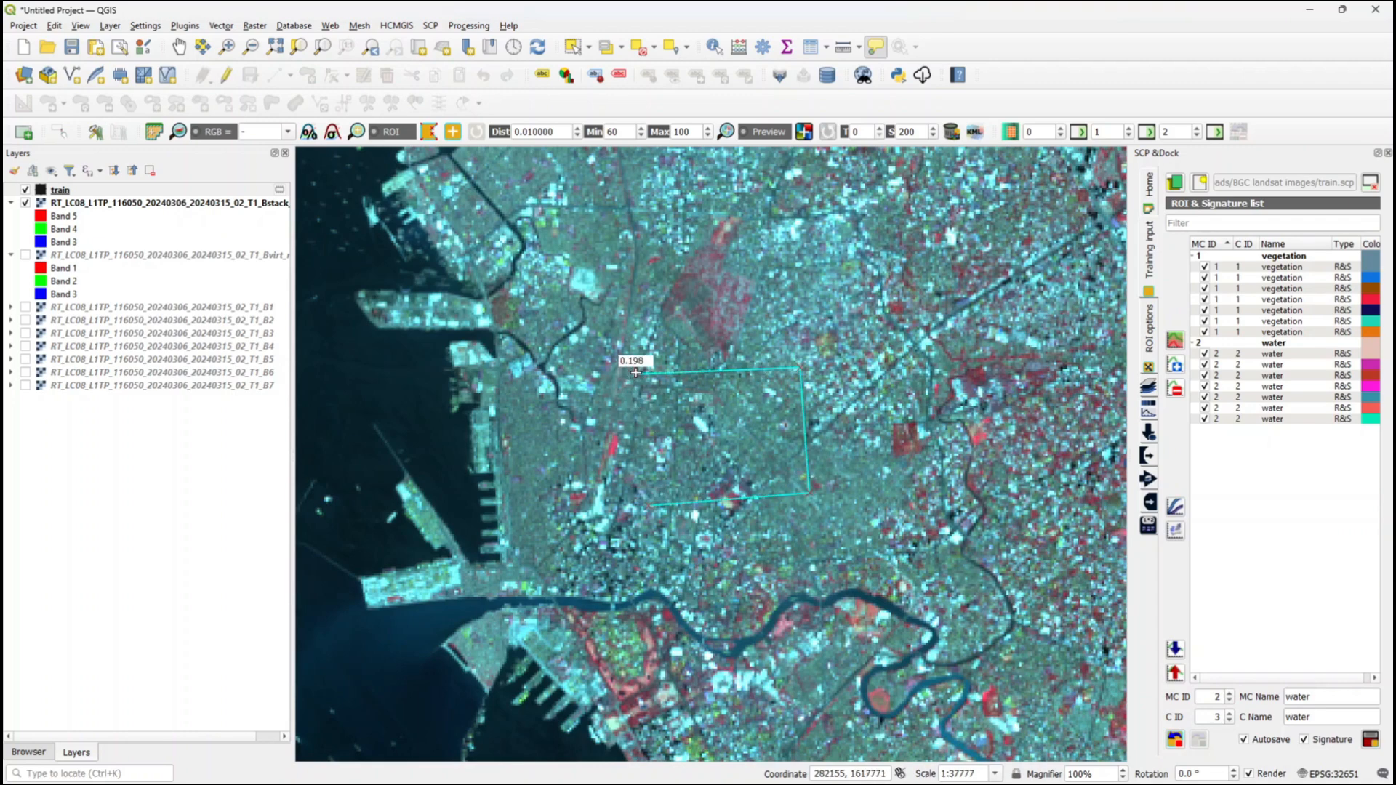
right_click(640, 376)
- Set the MC ID to 3, name both the macroclass and the class urban, and save the ROI
click(1229, 693)
double_click(1316, 698)
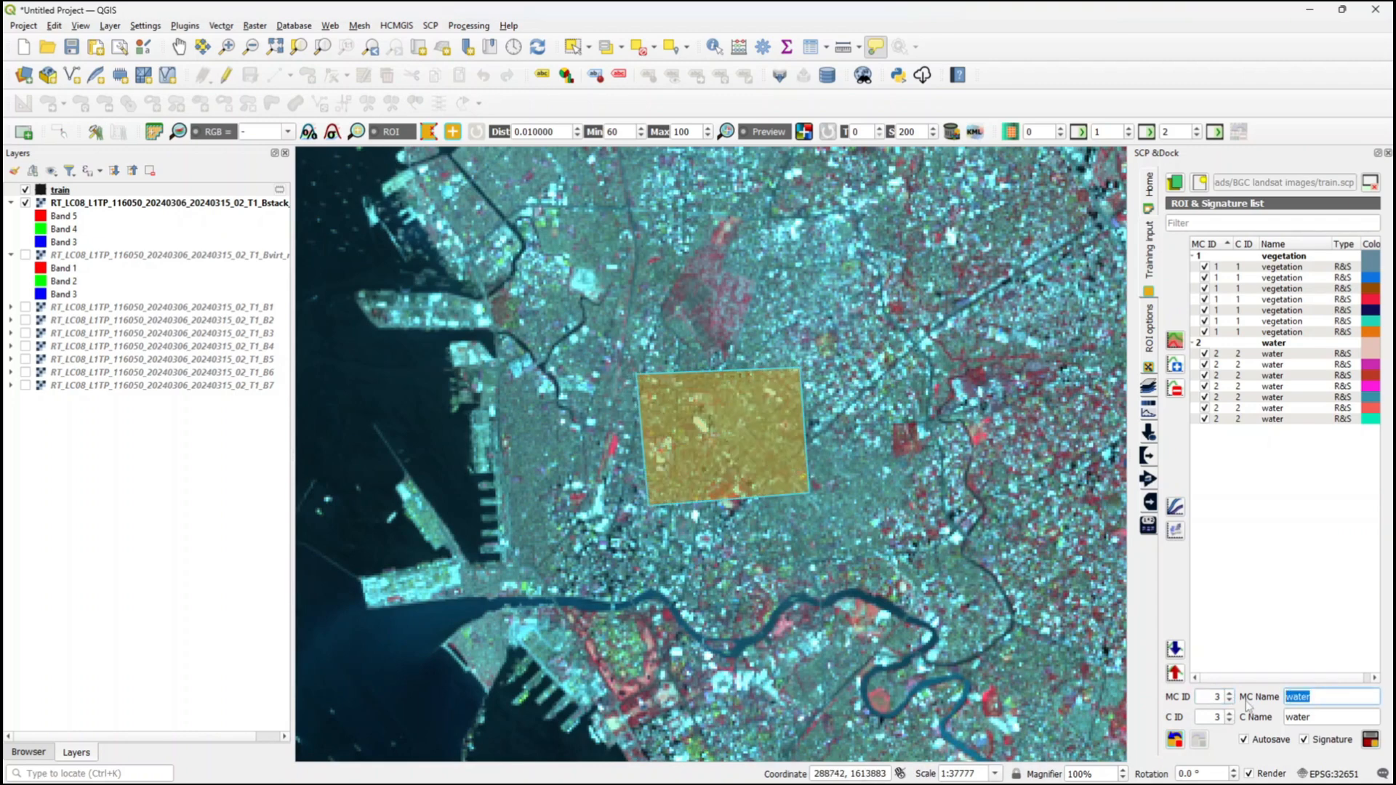
text(urban)
key(Tab)
text(urban)
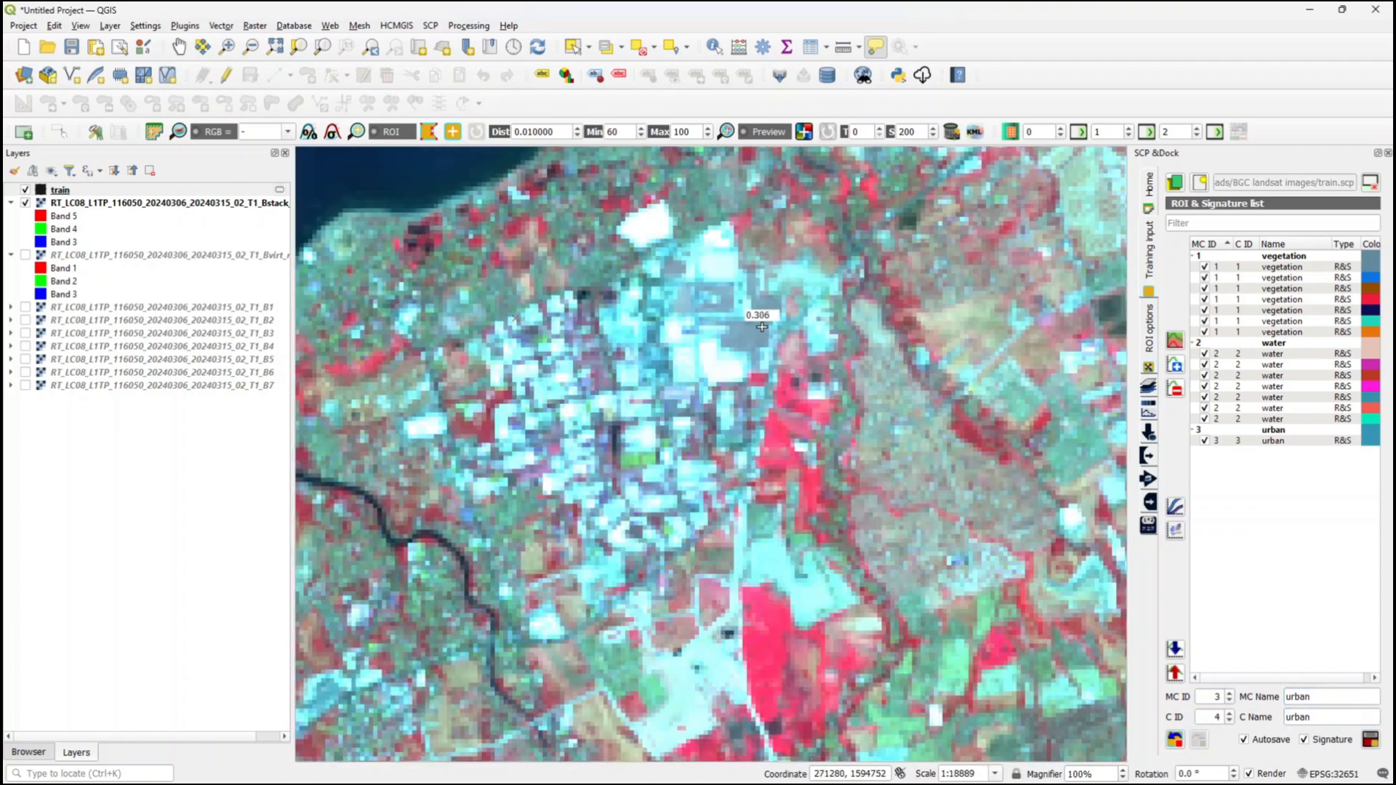
- Draw a four-sided ROI over the bright industrial buildings south of the coast and save it as urban with MC ID 3
click(764, 327)
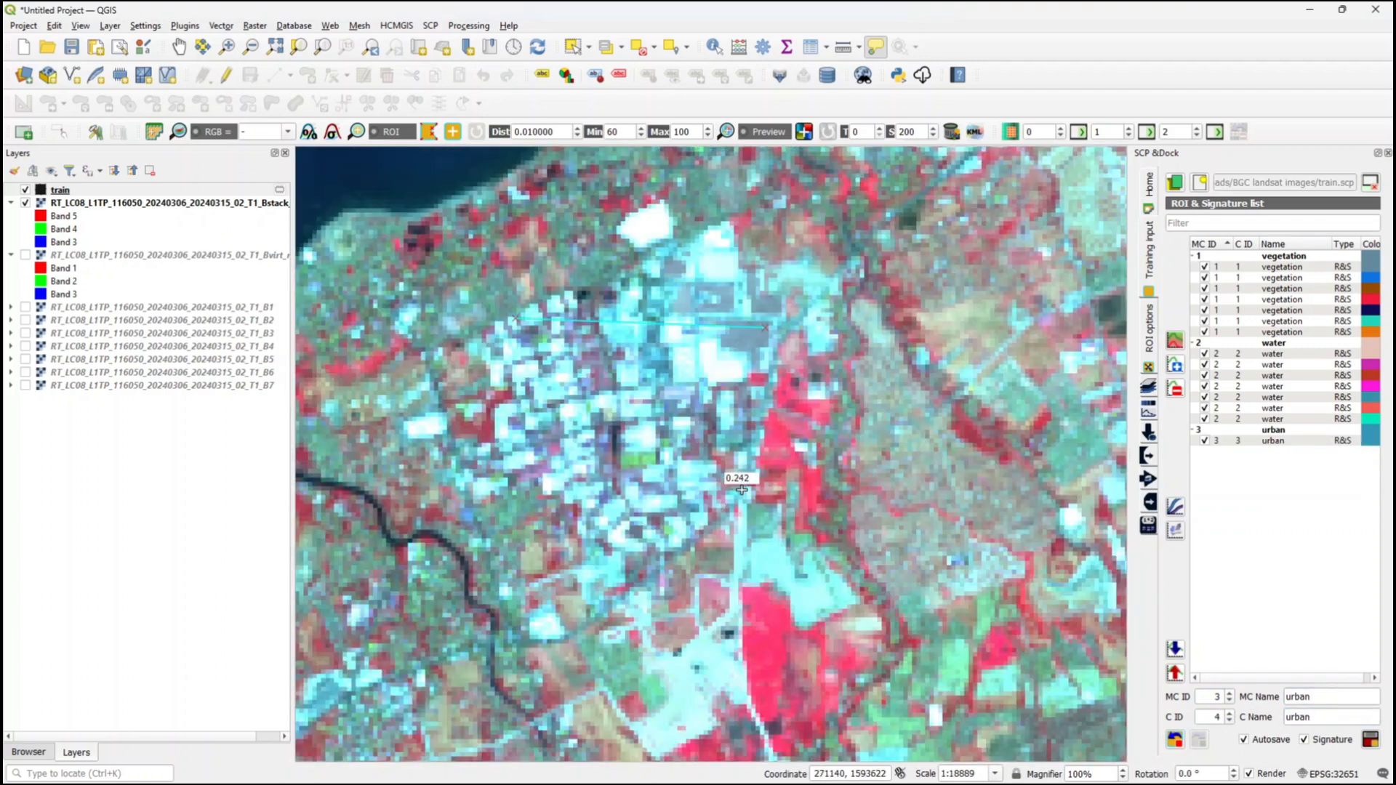
click(751, 486)
click(535, 485)
right_click(514, 319)
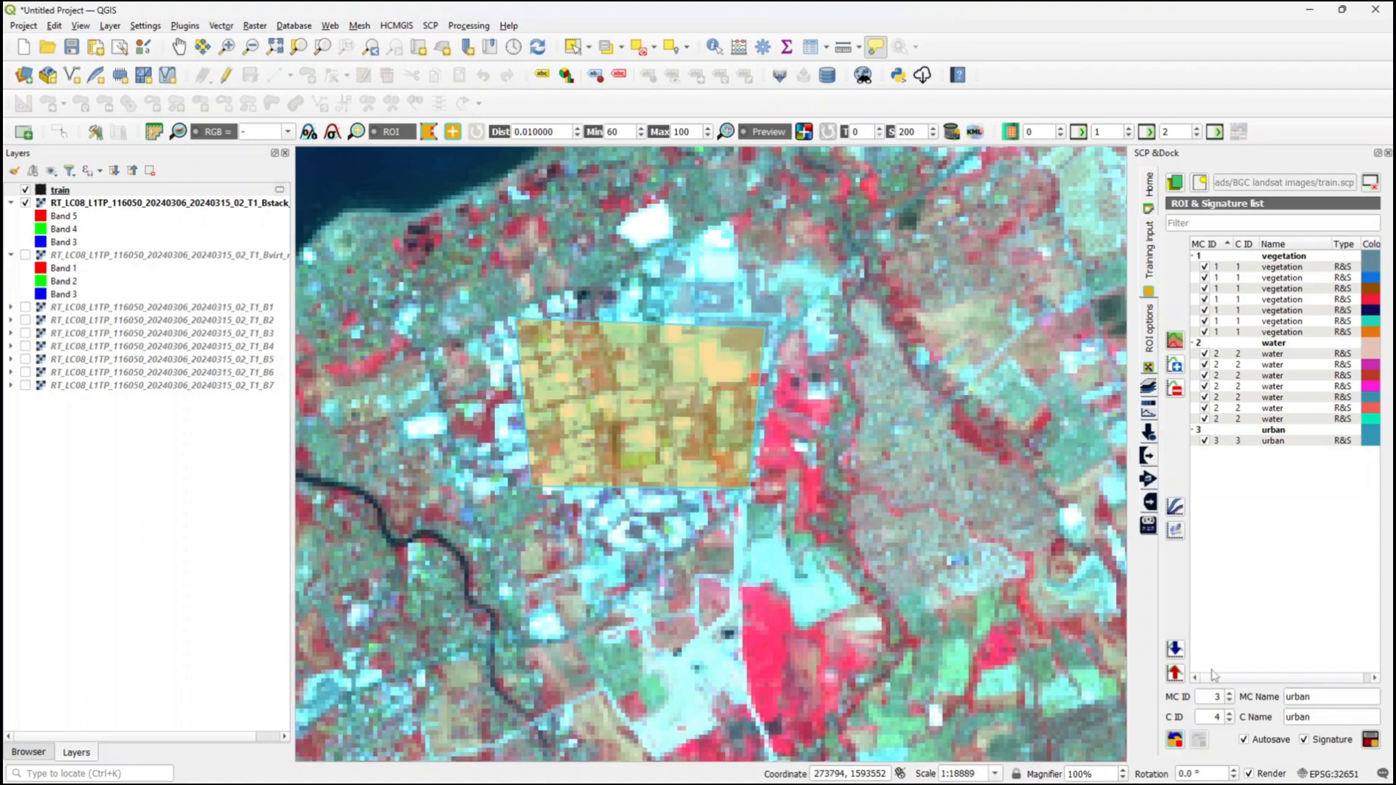
click(1373, 742)
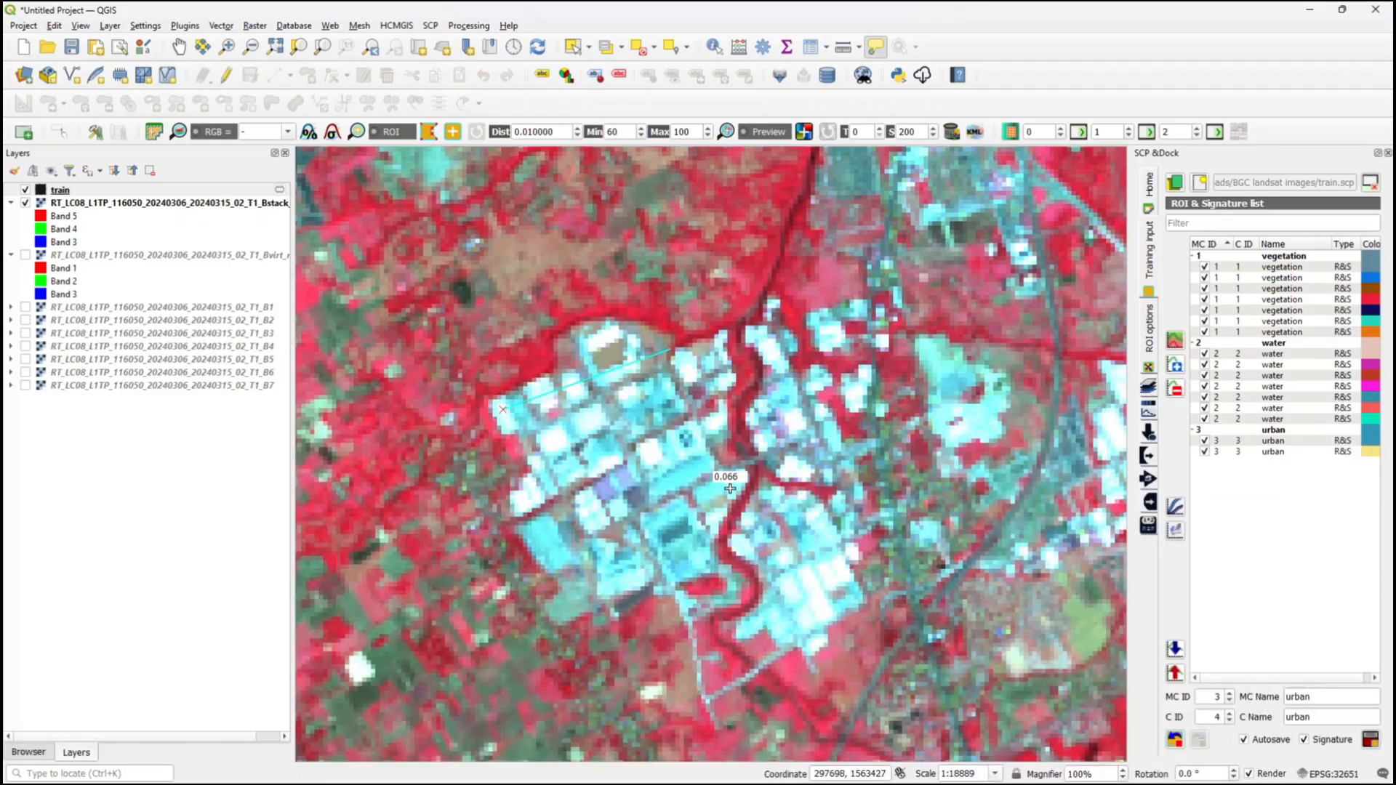
- Draw a four-sided ROI over the industrial blocks west of the winding red strip and save it as urban with C ID 3
click(740, 489)
click(590, 582)
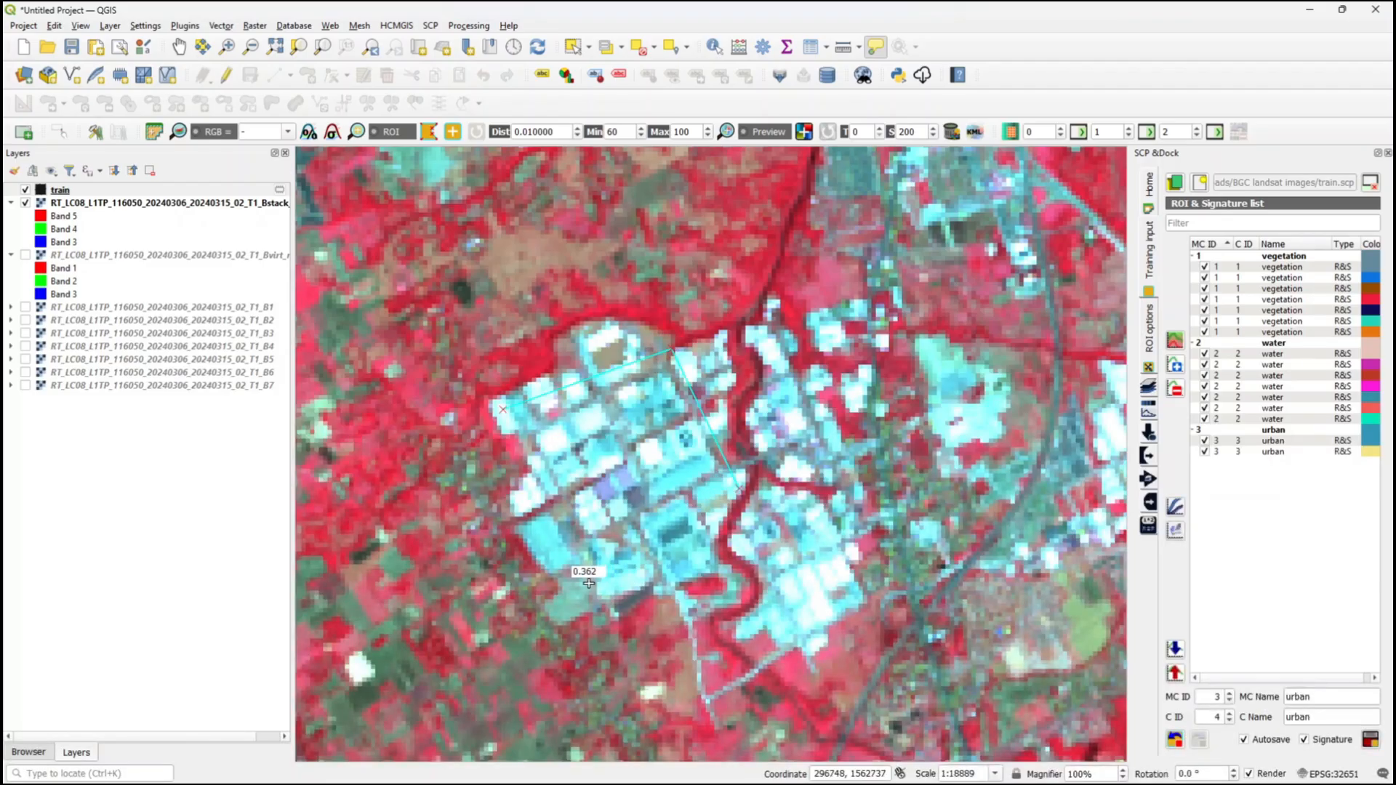
right_click(503, 409)
click(1229, 720)
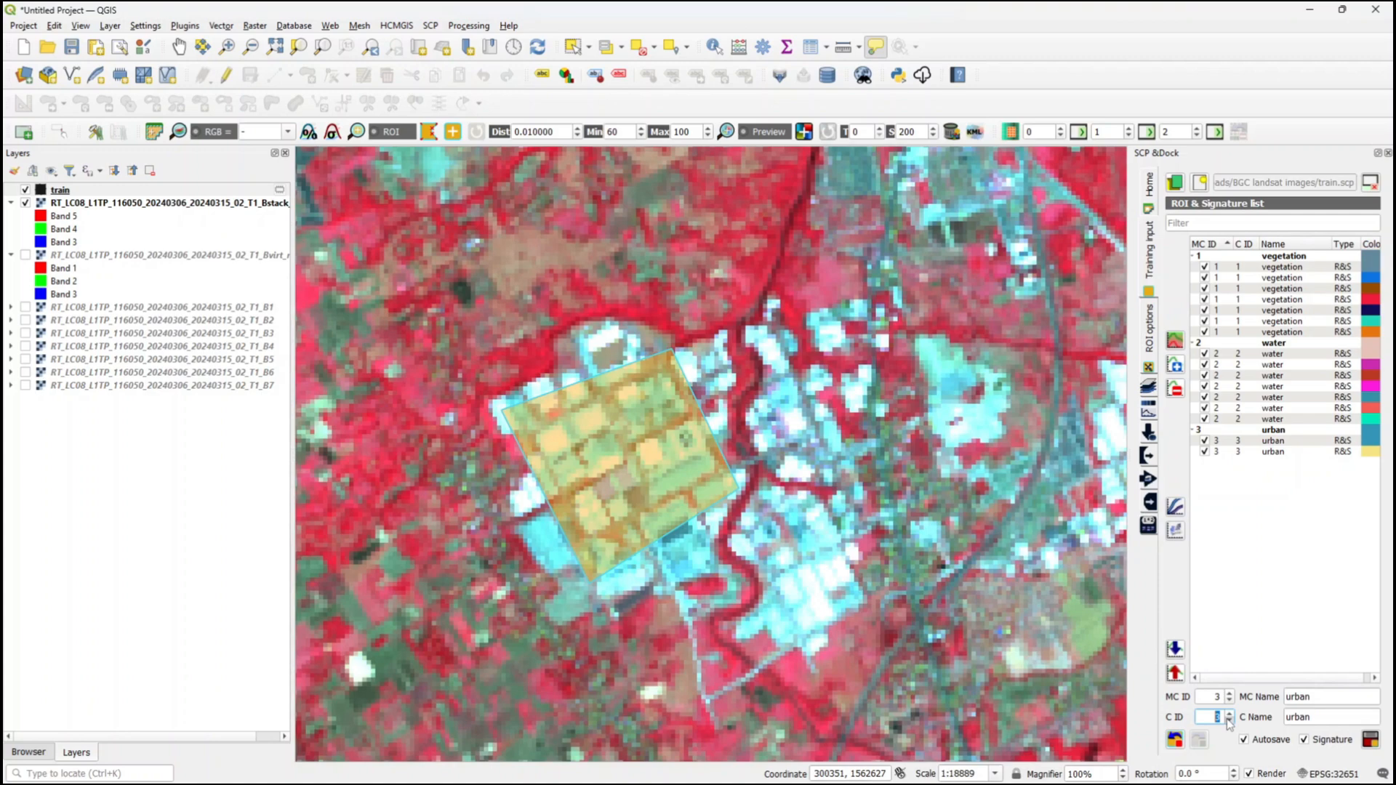
click(1370, 740)
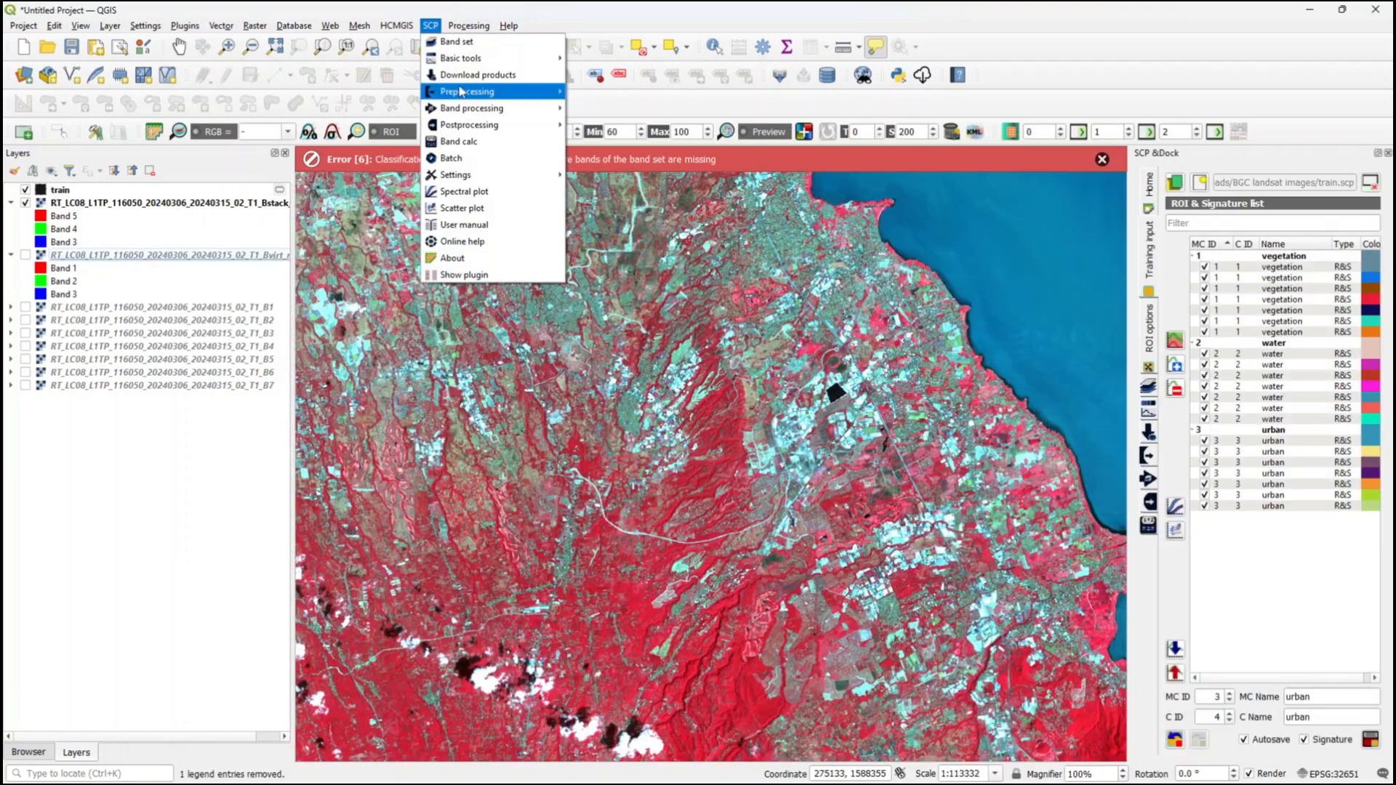
- Dismiss the classification error message and open the SCP band processing Classification tool
key(Escape)
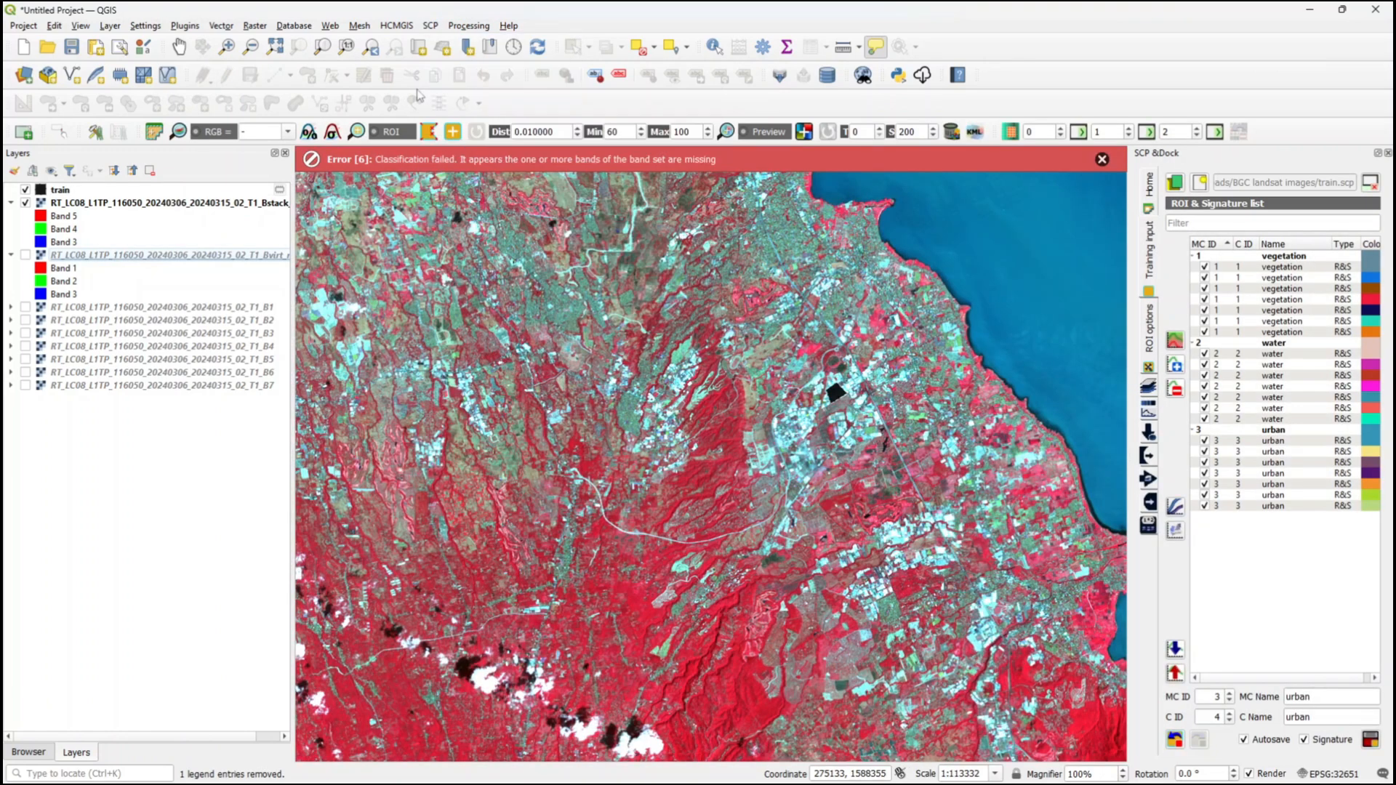
click(1102, 158)
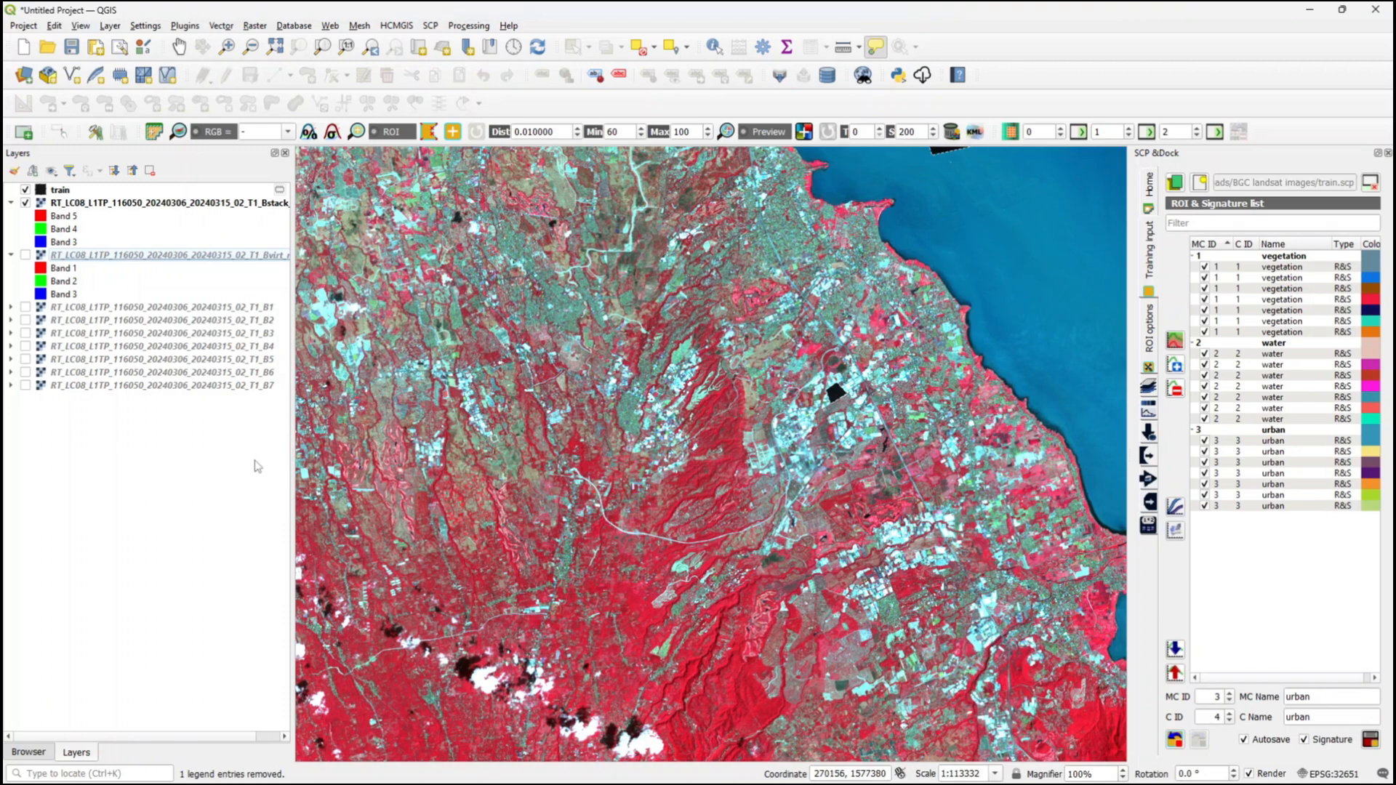
click(430, 26)
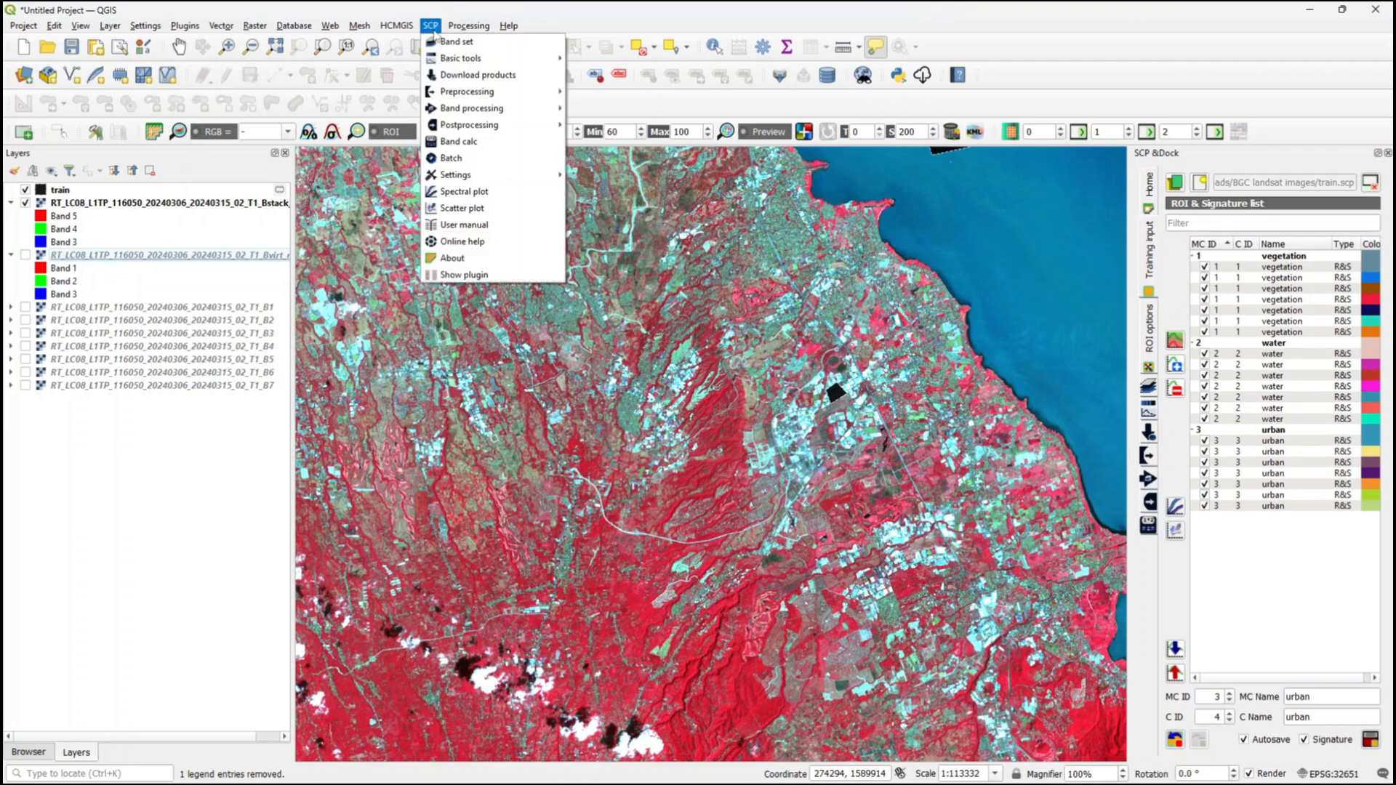
mouse_move(464, 108)
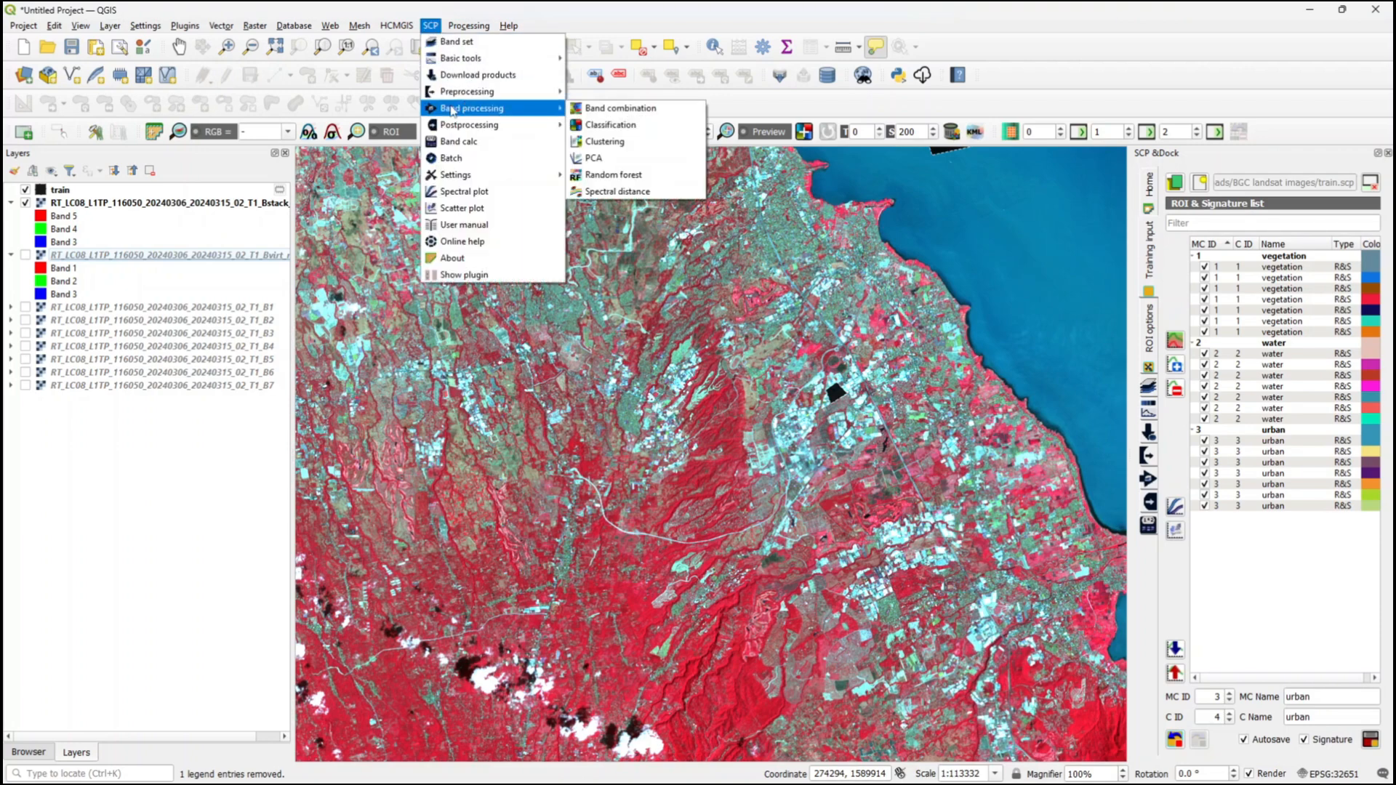
click(589, 125)
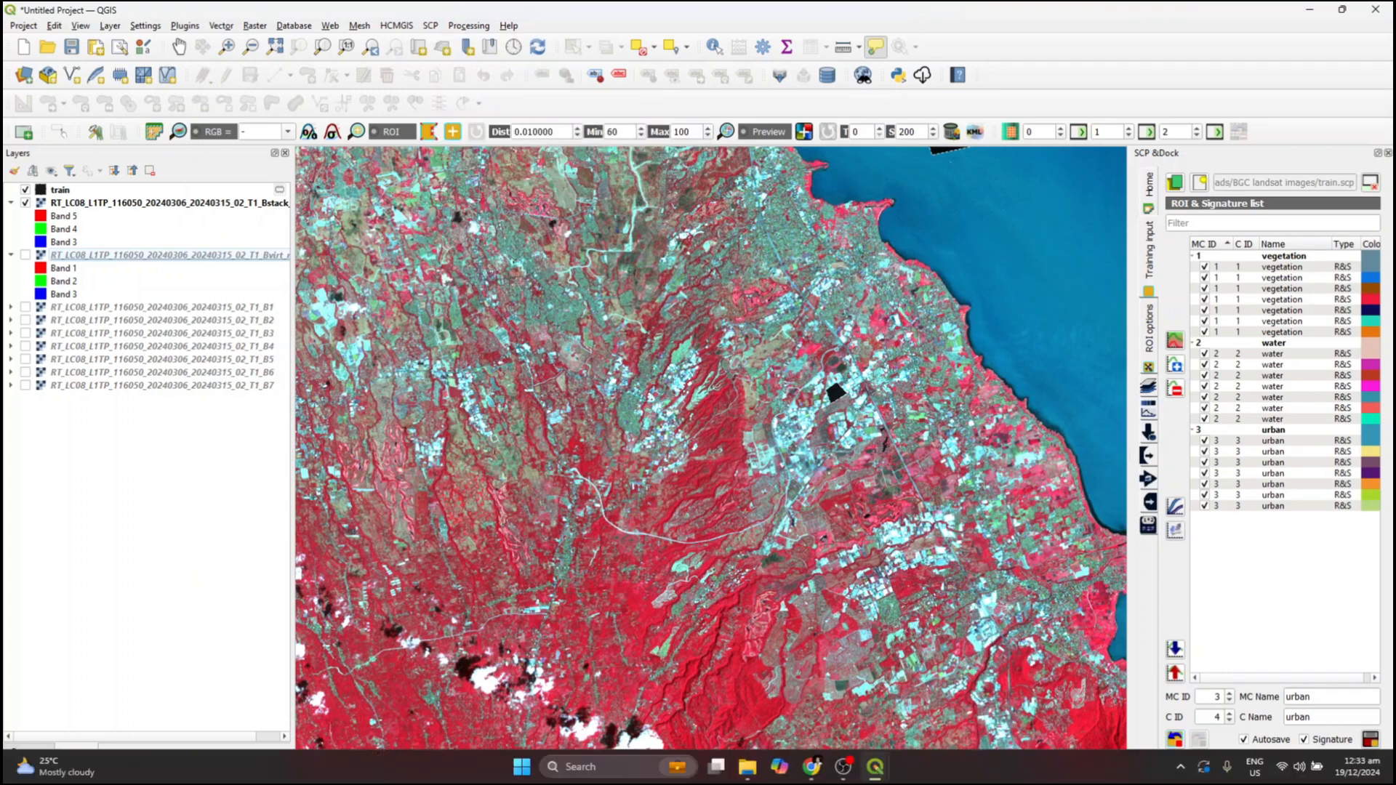
mouse_move(875, 766)
click(928, 698)
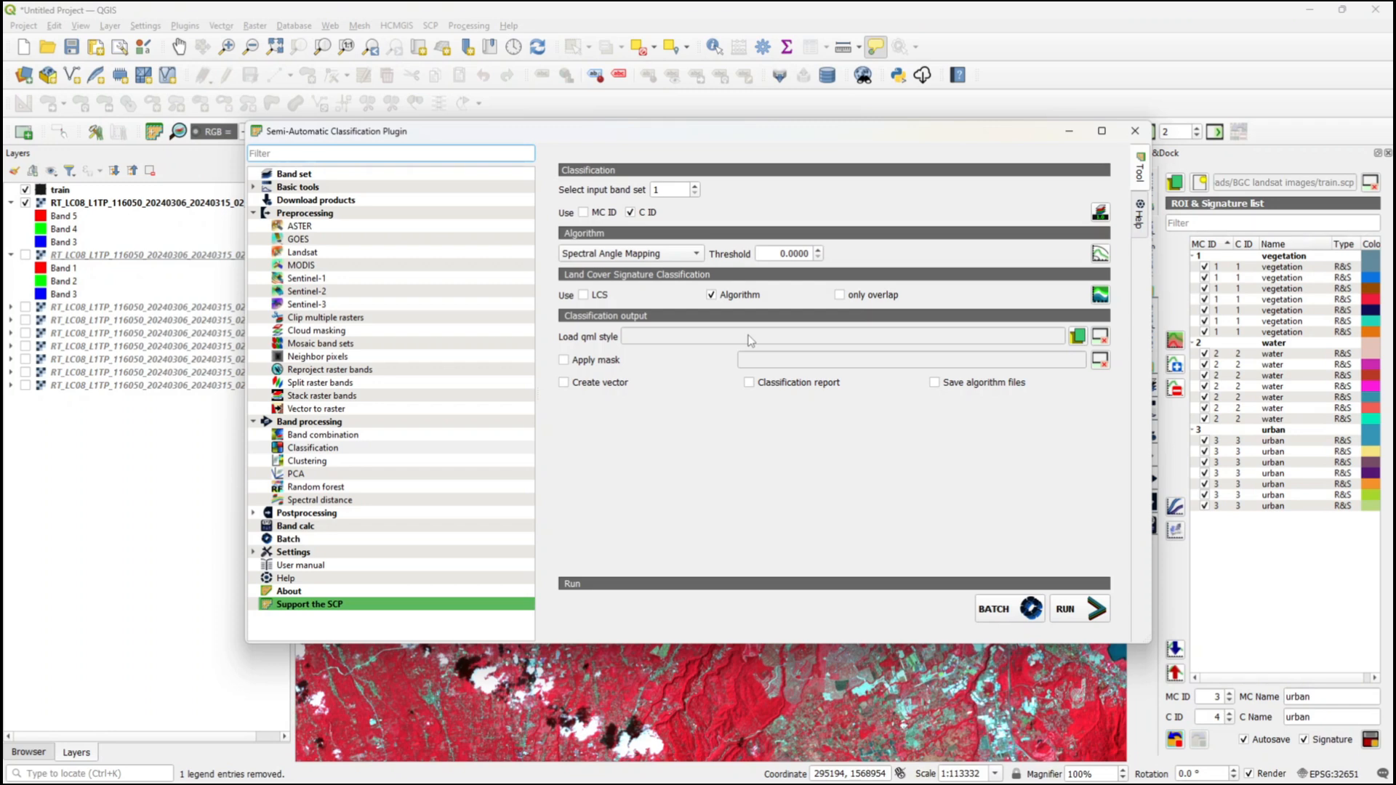
- Run a Spectral Angle Mapping classification on band set 1 using C ID and save the output as spectralAnglemapping
click(698, 257)
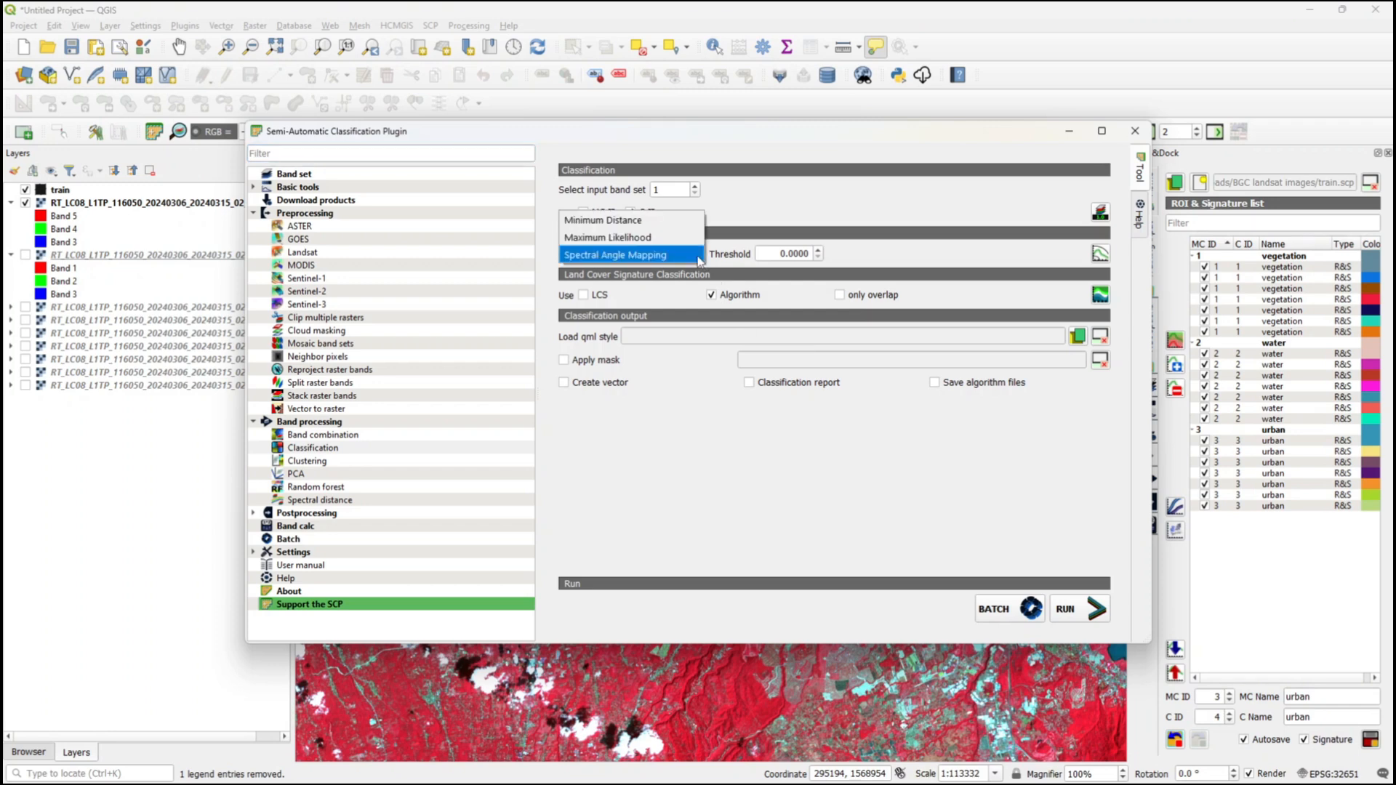
click(670, 257)
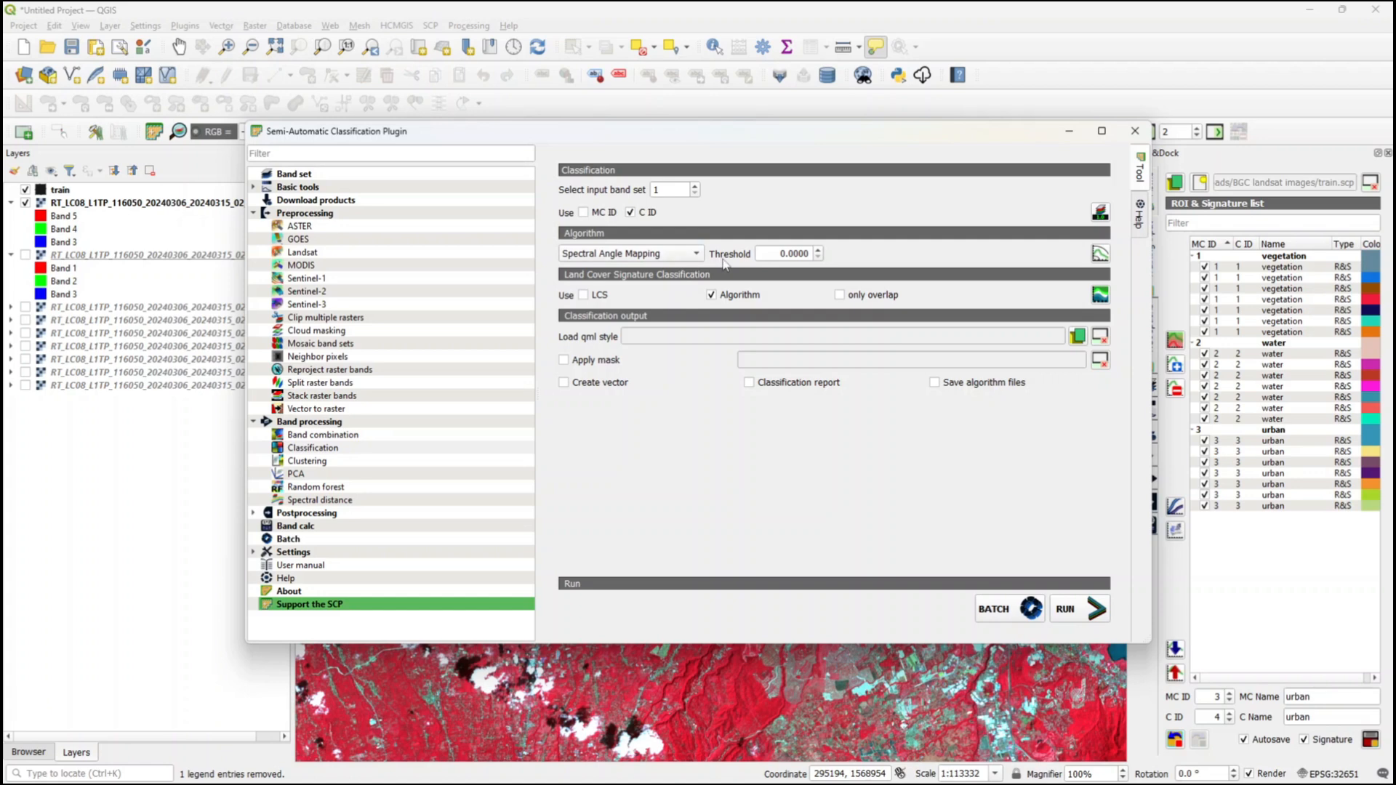
click(711, 295)
click(1089, 618)
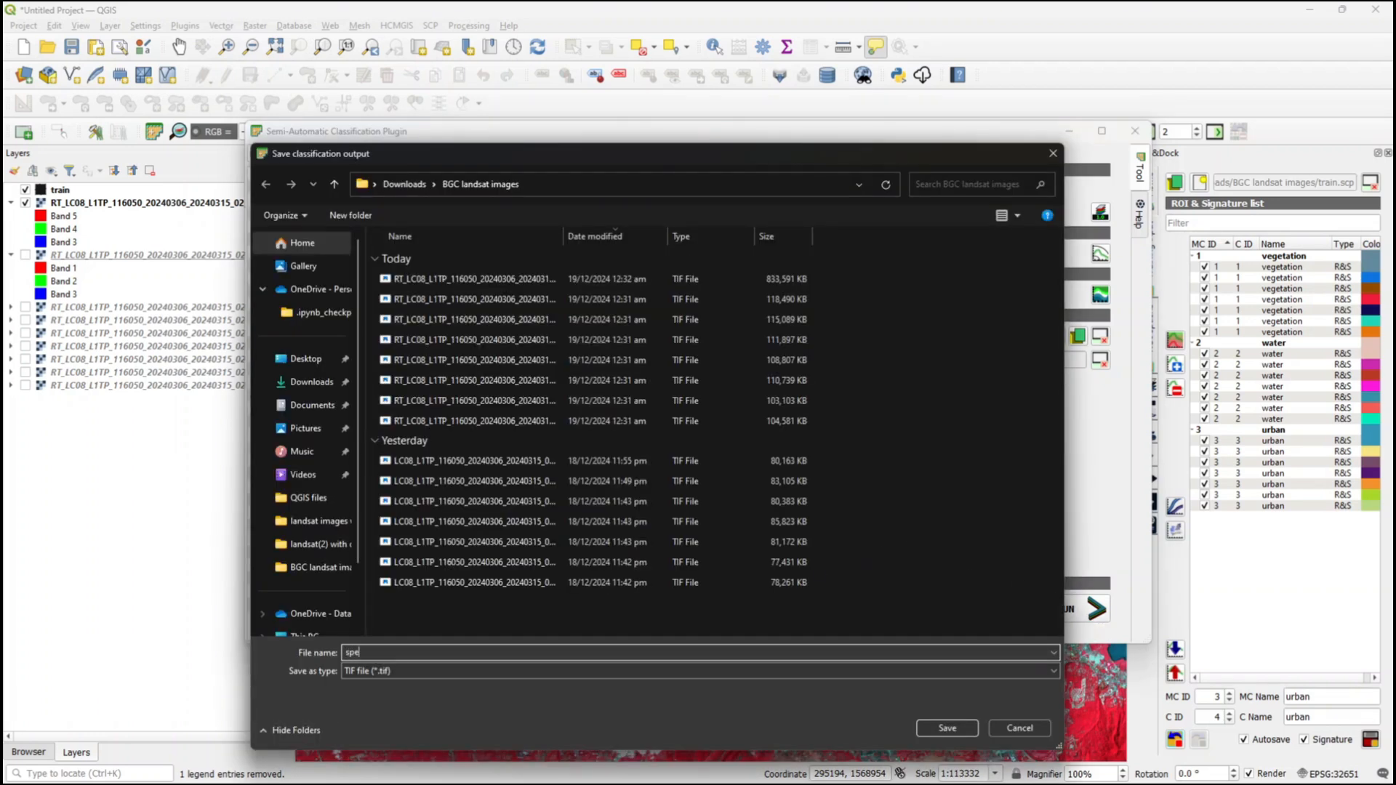
text(spectralAnglemapping)
key(Return)
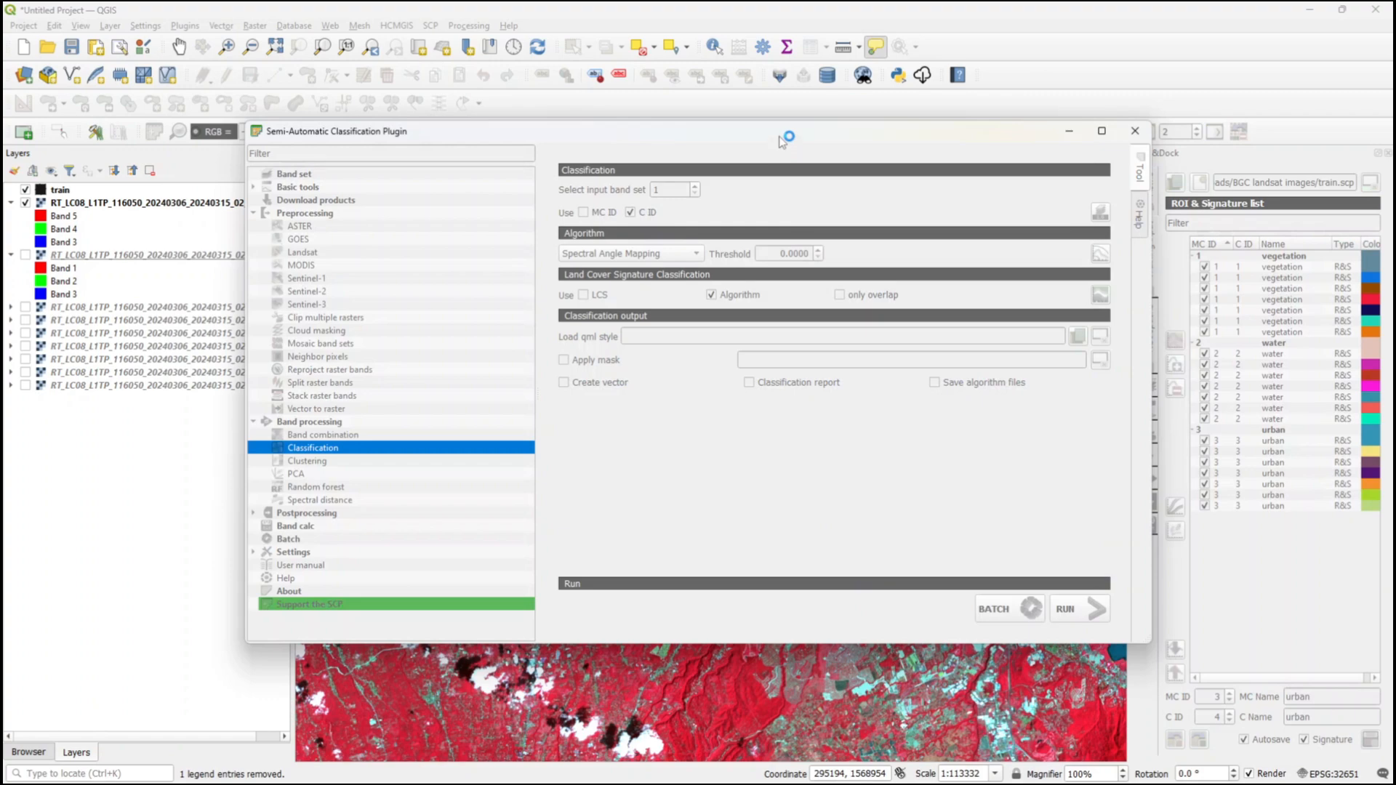
drag(780, 137, 830, 230)
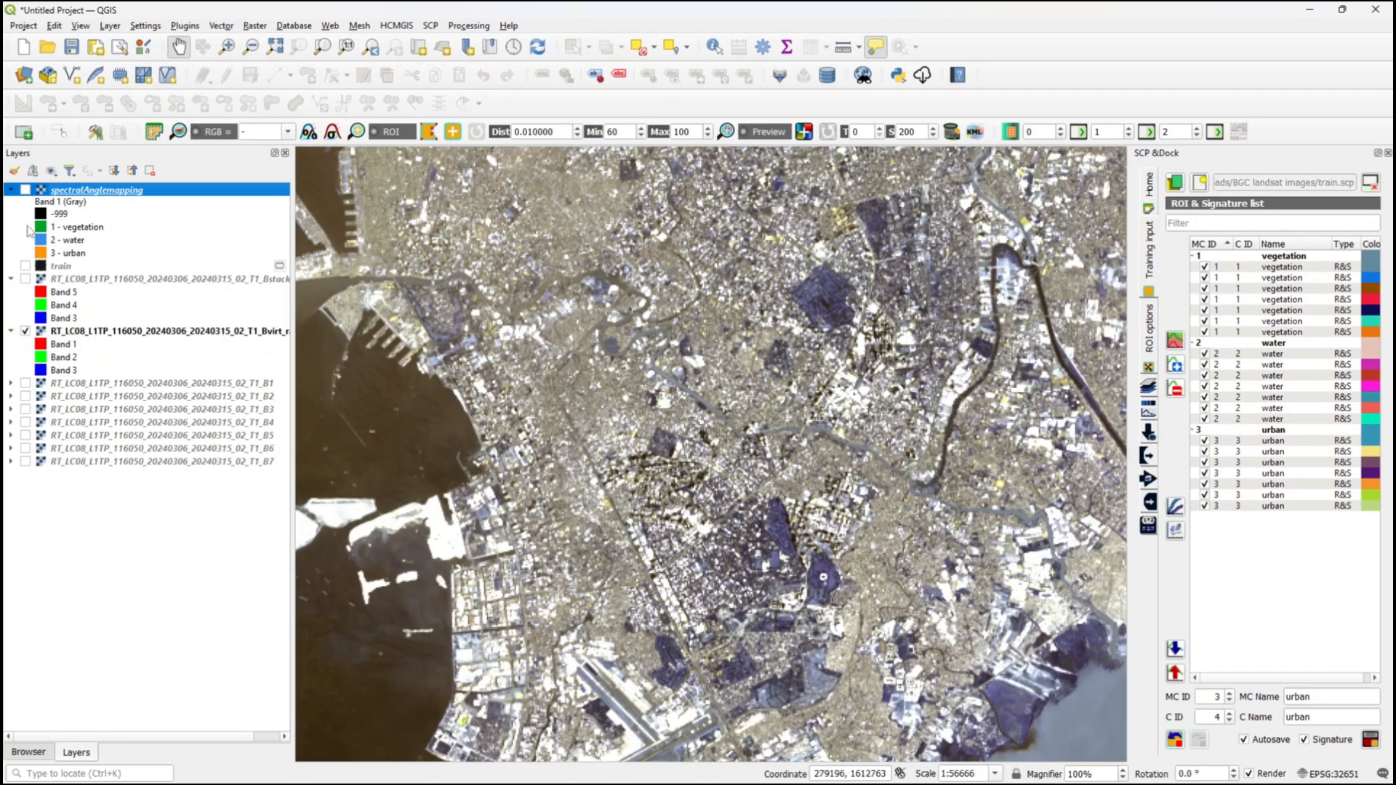
- Compare the spectralAnglemapping layer with the satellite image over the harbor city by toggling its visibility
click(25, 190)
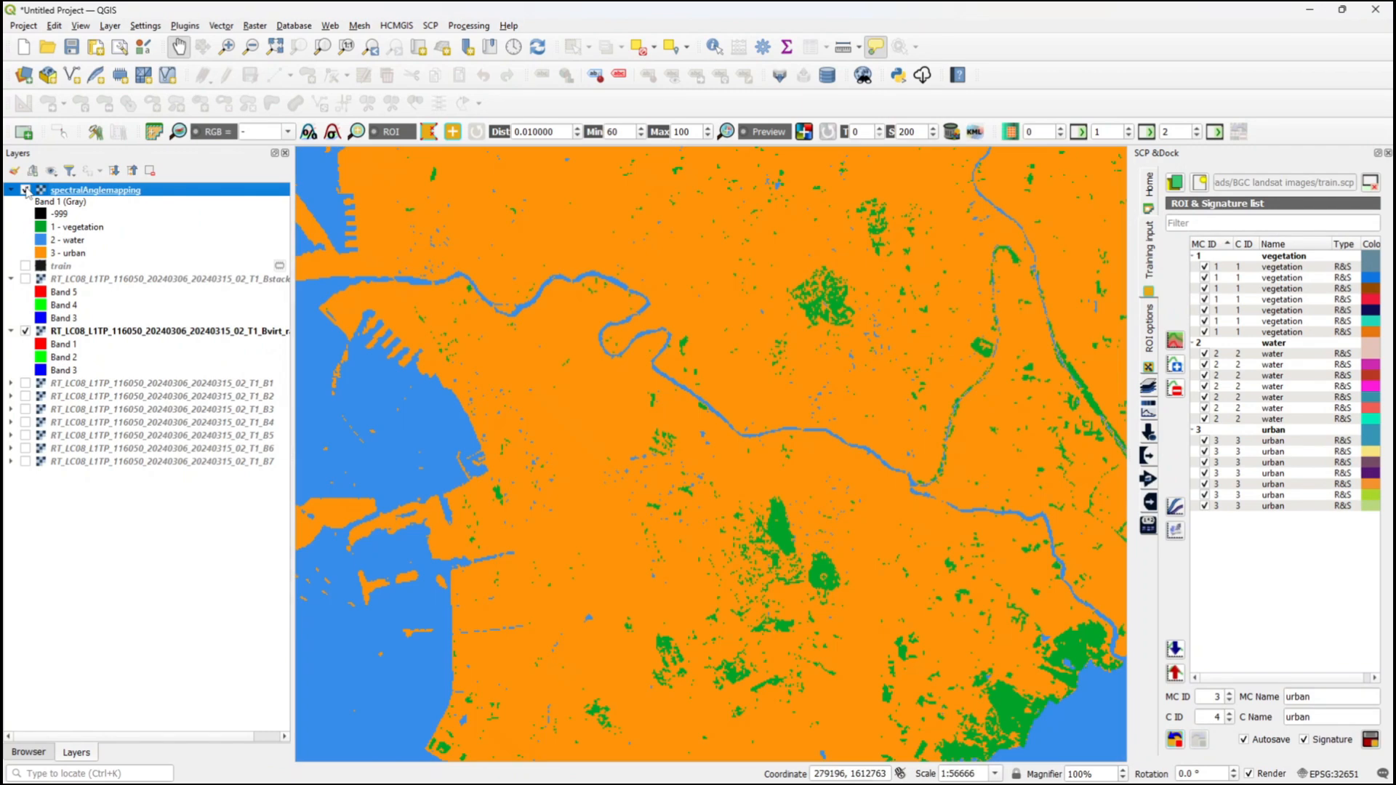
click(25, 190)
click(26, 190)
click(25, 189)
- Compare the spectralAnglemapping layer with the satellite image around the southern volcanic lake by toggling its visibility
scroll(742, 538, down, 3)
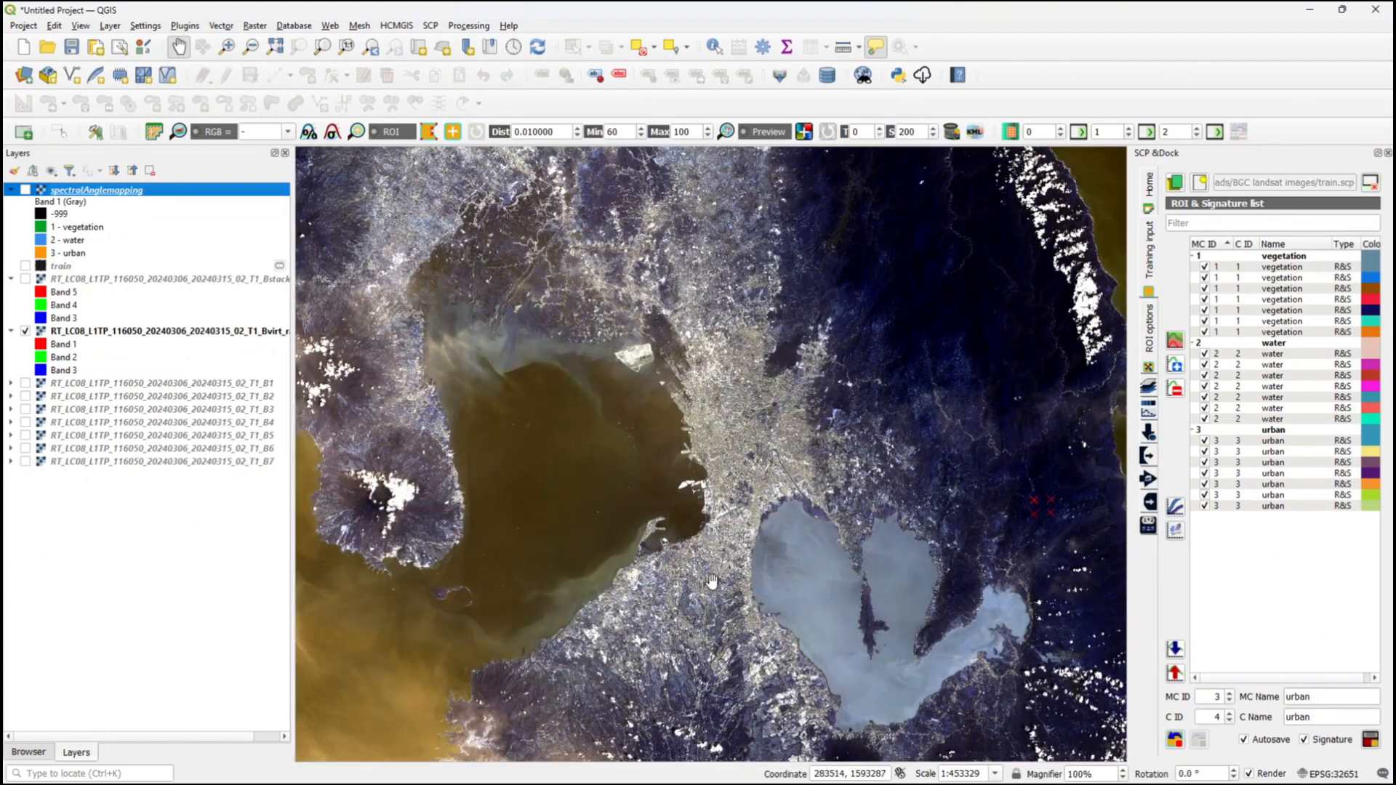
drag(712, 603, 754, 362)
drag(727, 660, 677, 378)
drag(816, 439, 784, 449)
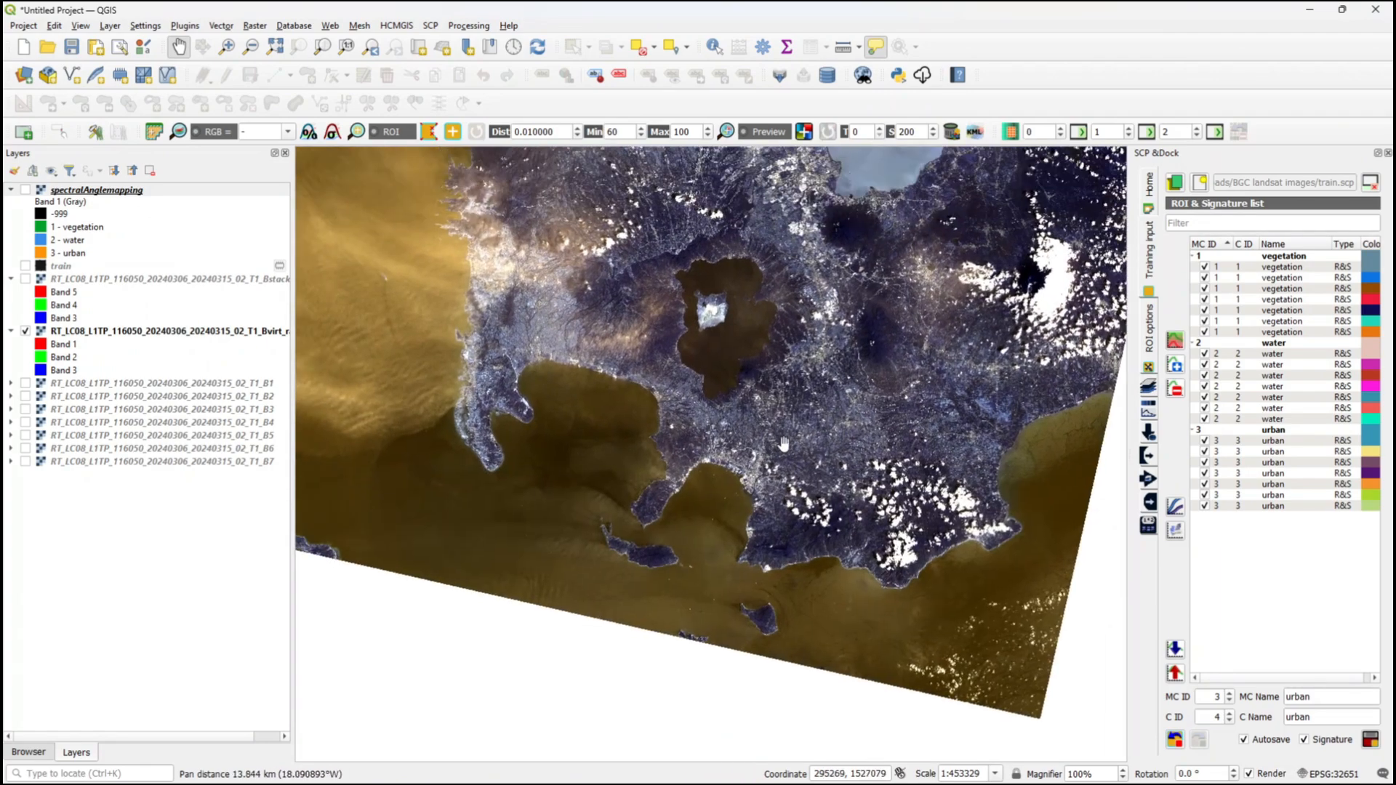
scroll(790, 434, up, 1)
scroll(793, 383, up, 1)
click(25, 190)
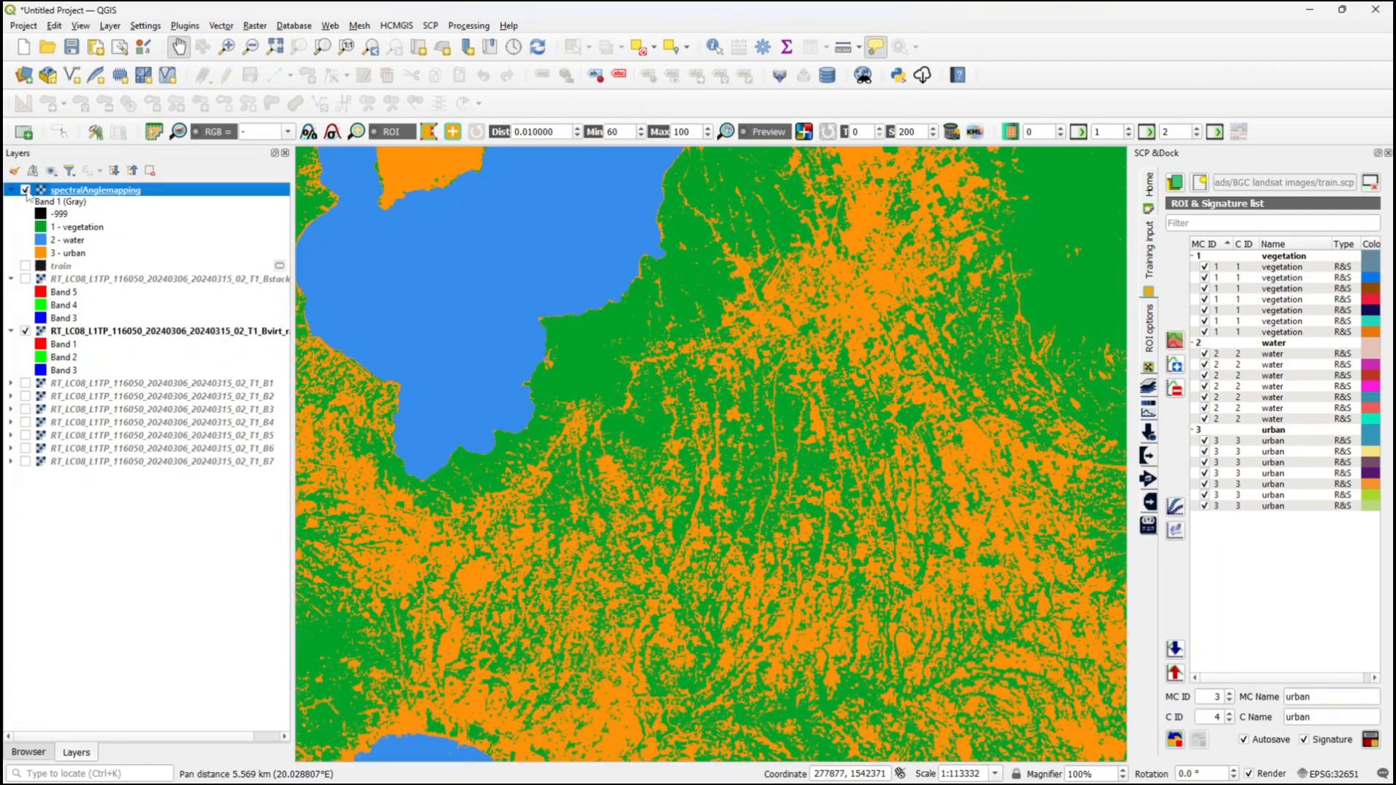
click(25, 190)
click(25, 190)
click(25, 190)
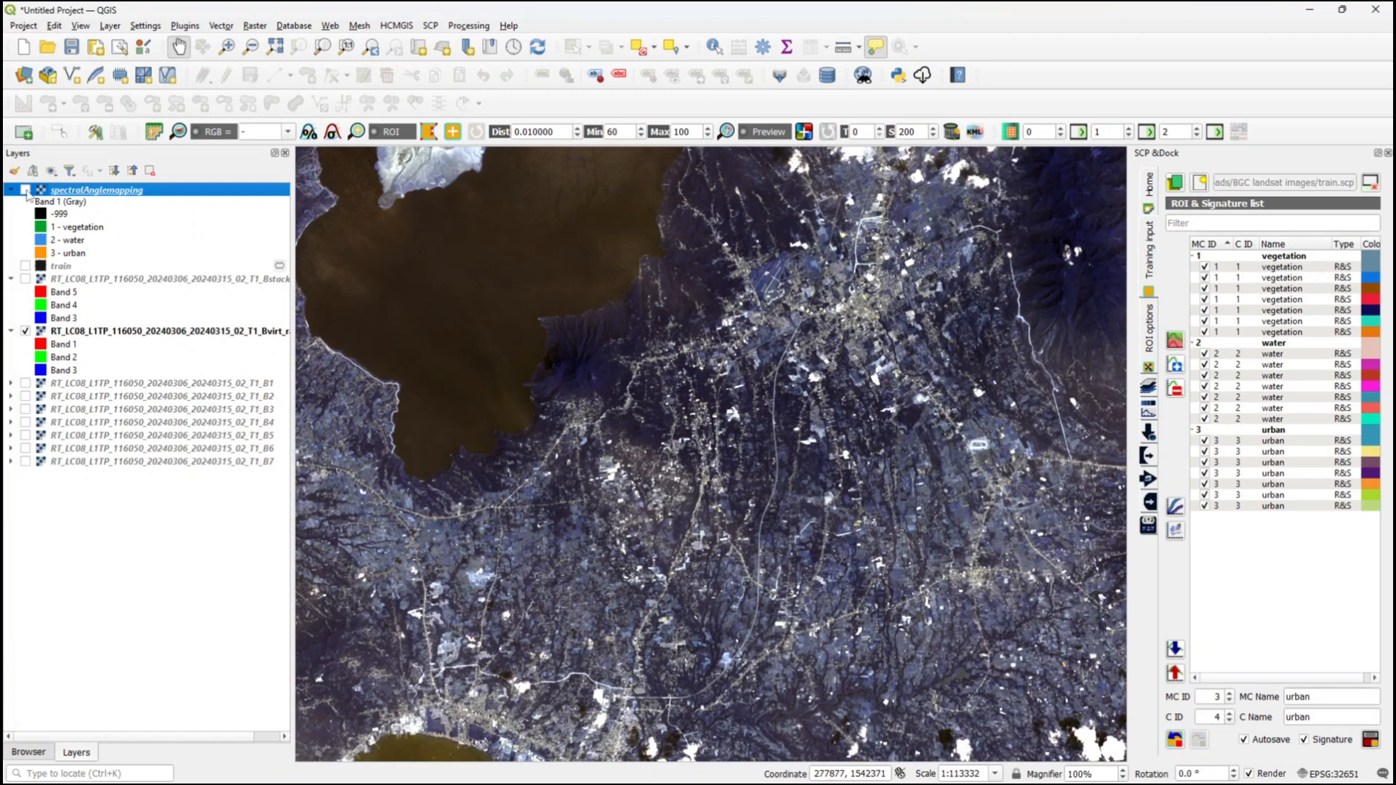
- Run a Minimum Distance classification on band set 1 using C ID and save the output as minimumDistance
click(431, 27)
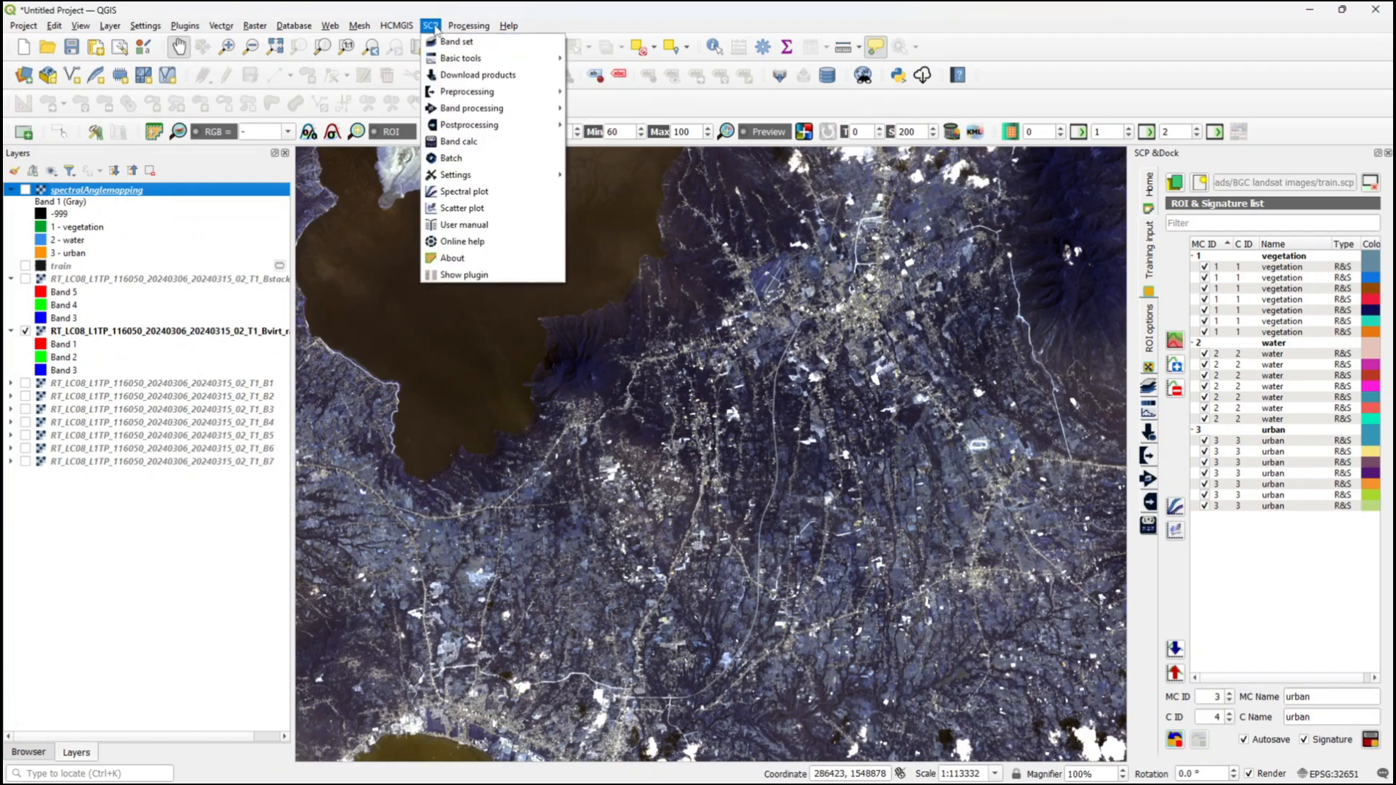
mouse_move(449, 109)
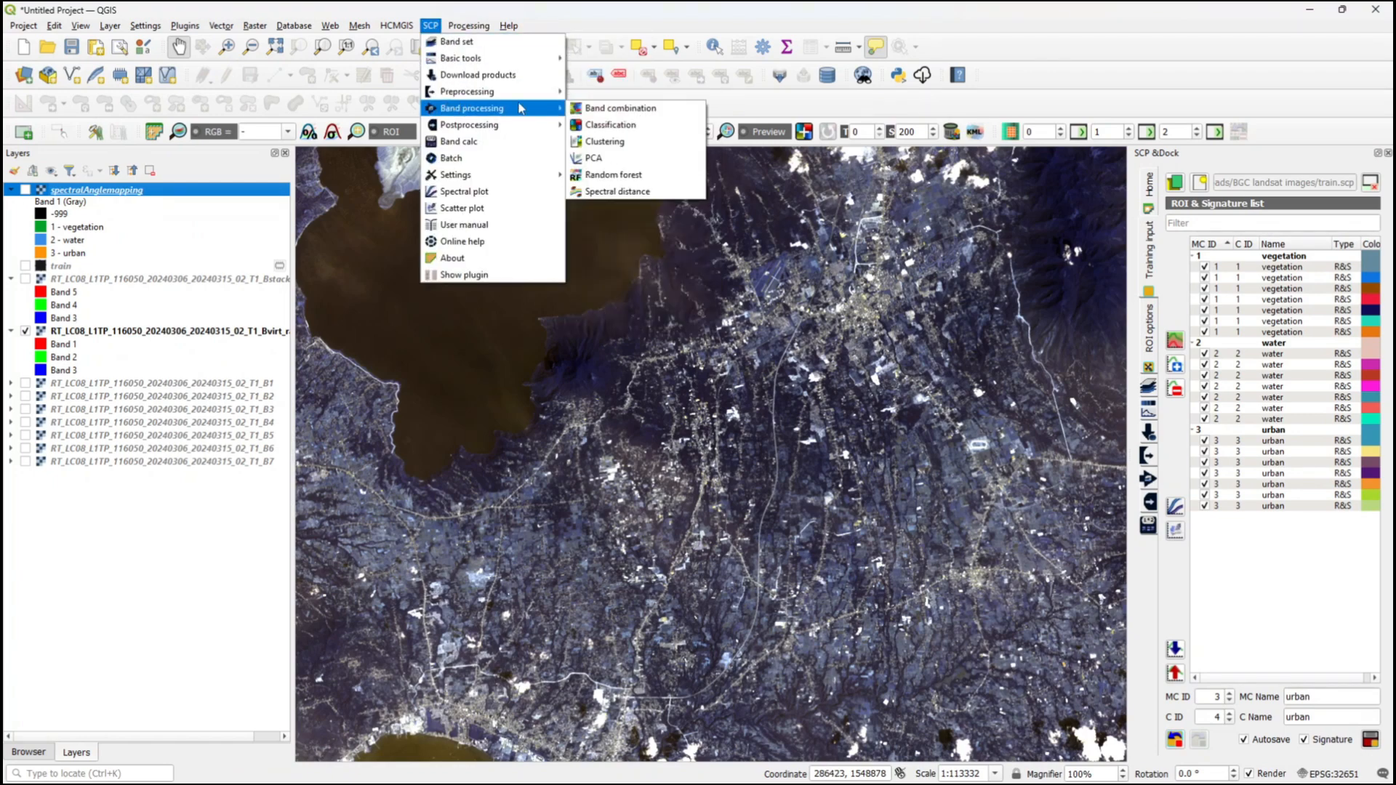
click(646, 131)
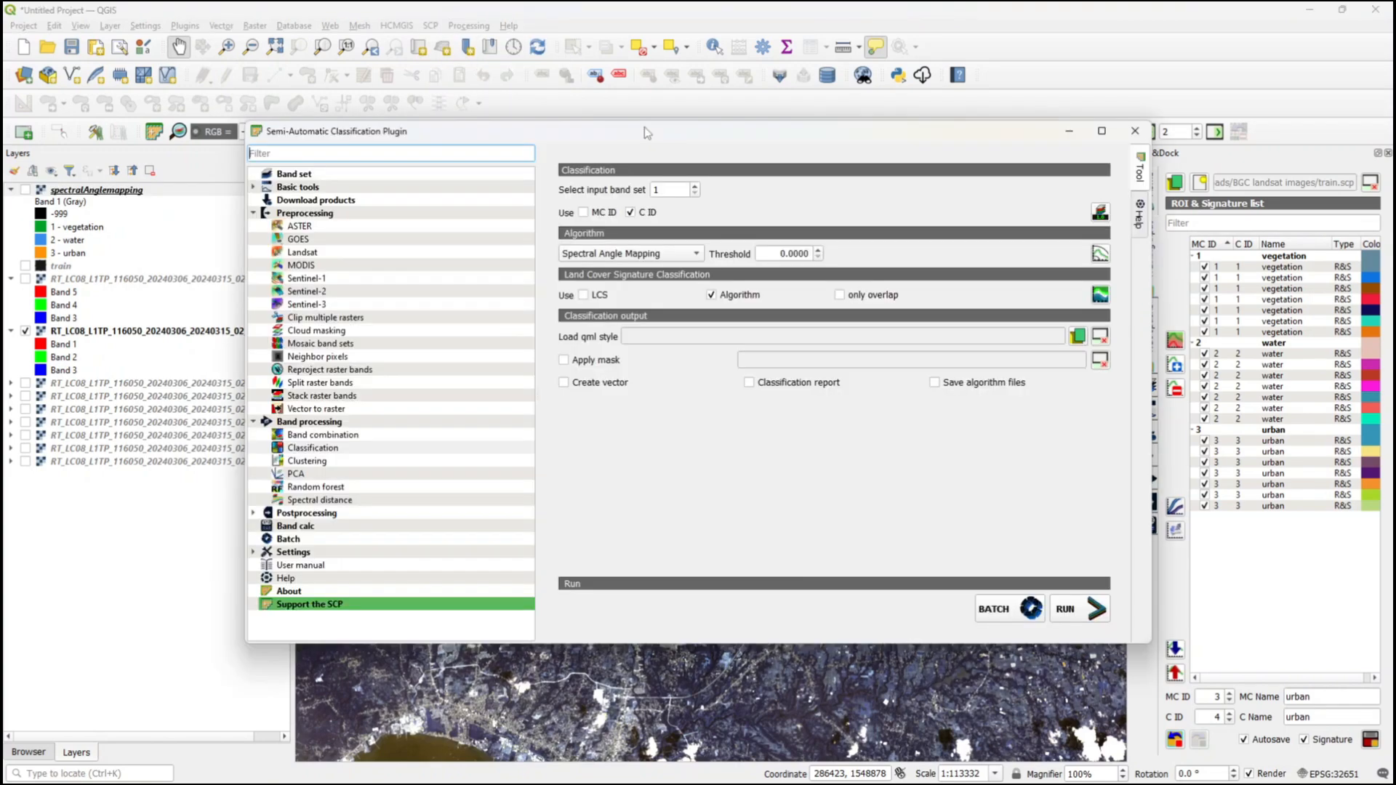
click(634, 254)
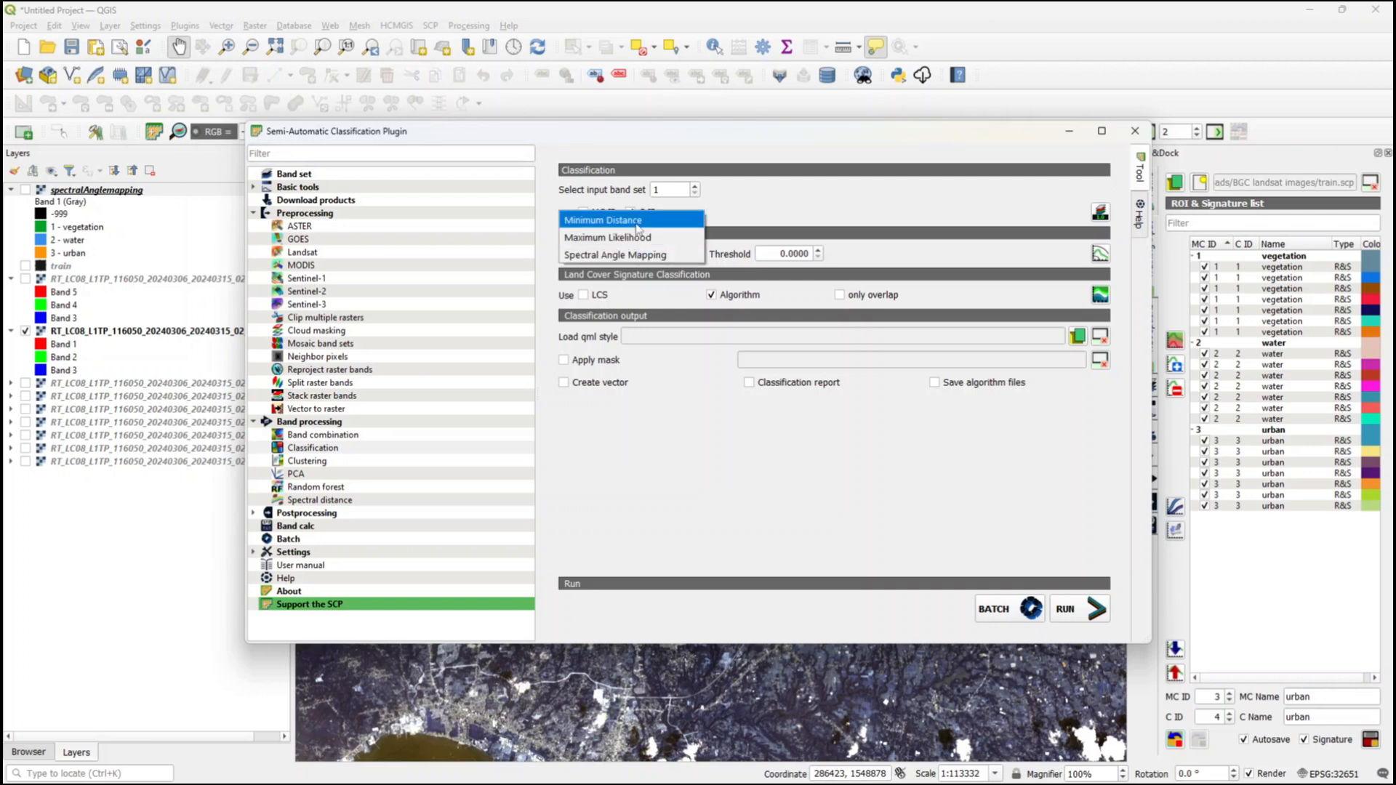
click(636, 224)
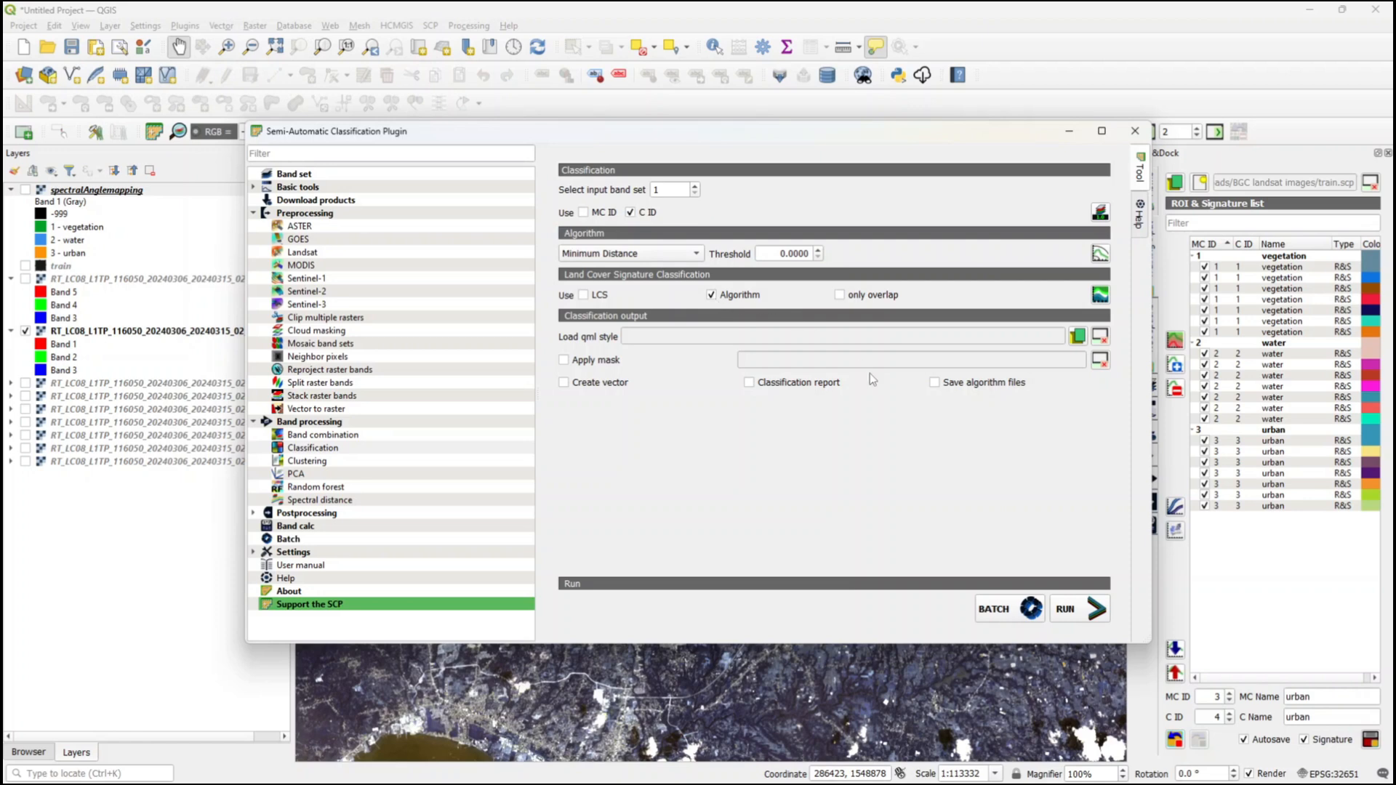
click(1093, 613)
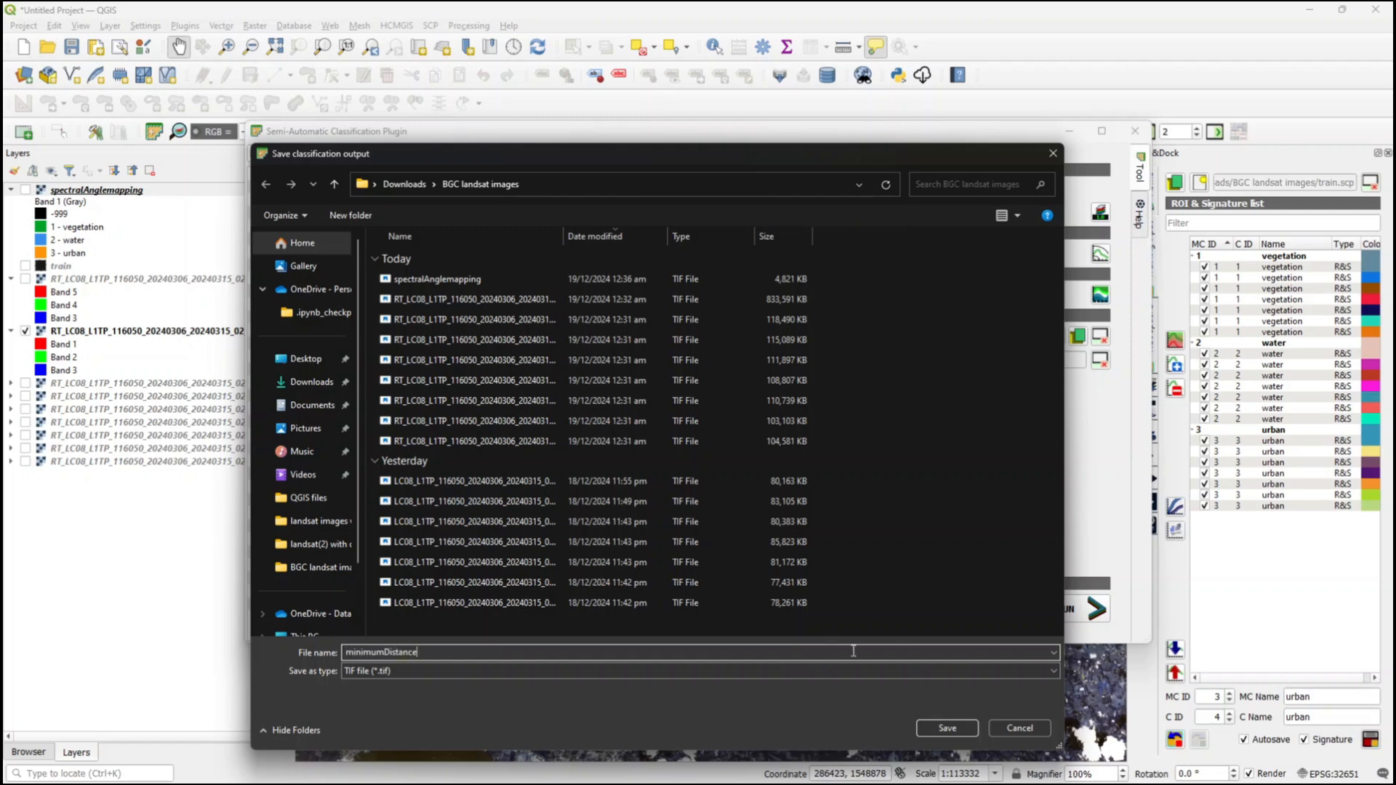
click(931, 726)
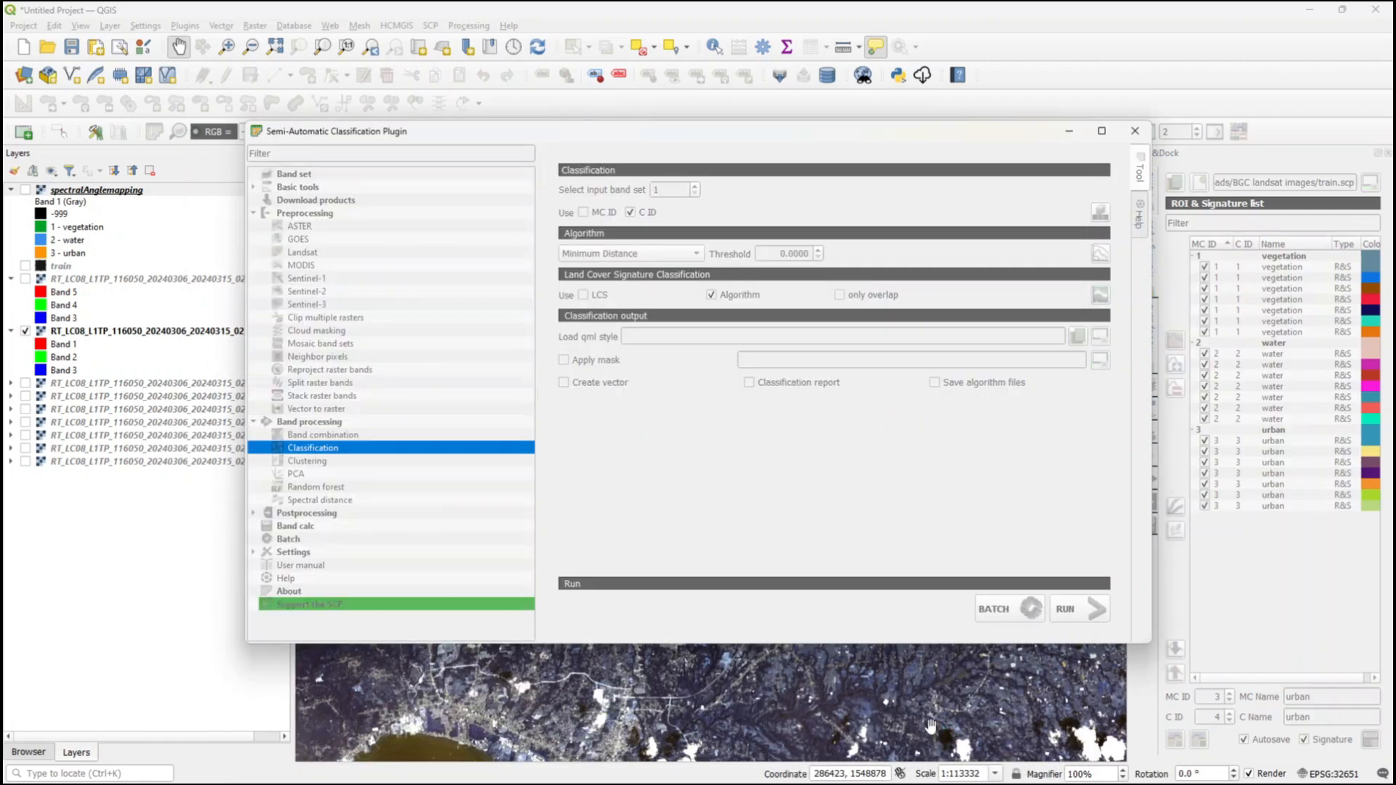
drag(815, 133, 821, 231)
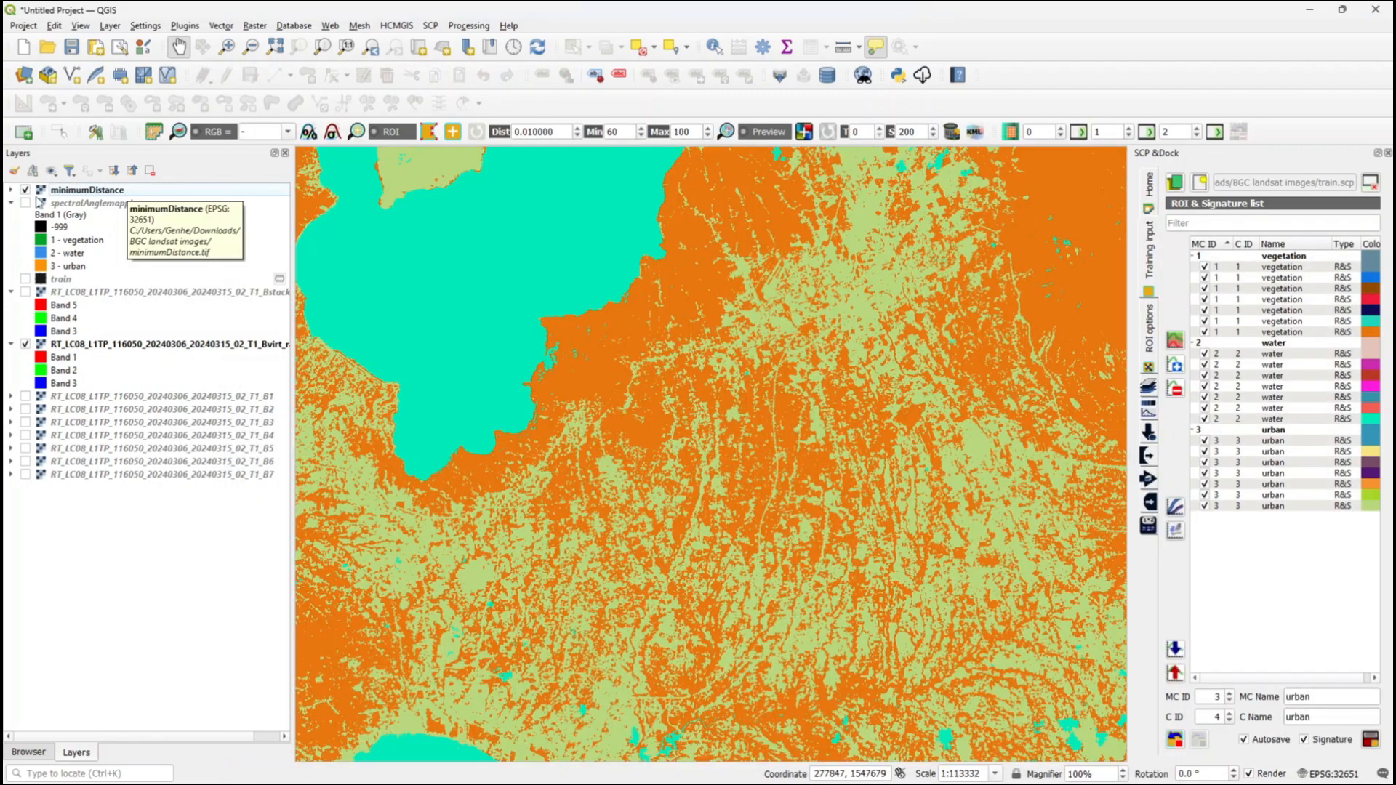
- Restyle the minimumDistance layer to match spectralAnglemapping, with green vegetation, blue water and orange urban classes
click(11, 189)
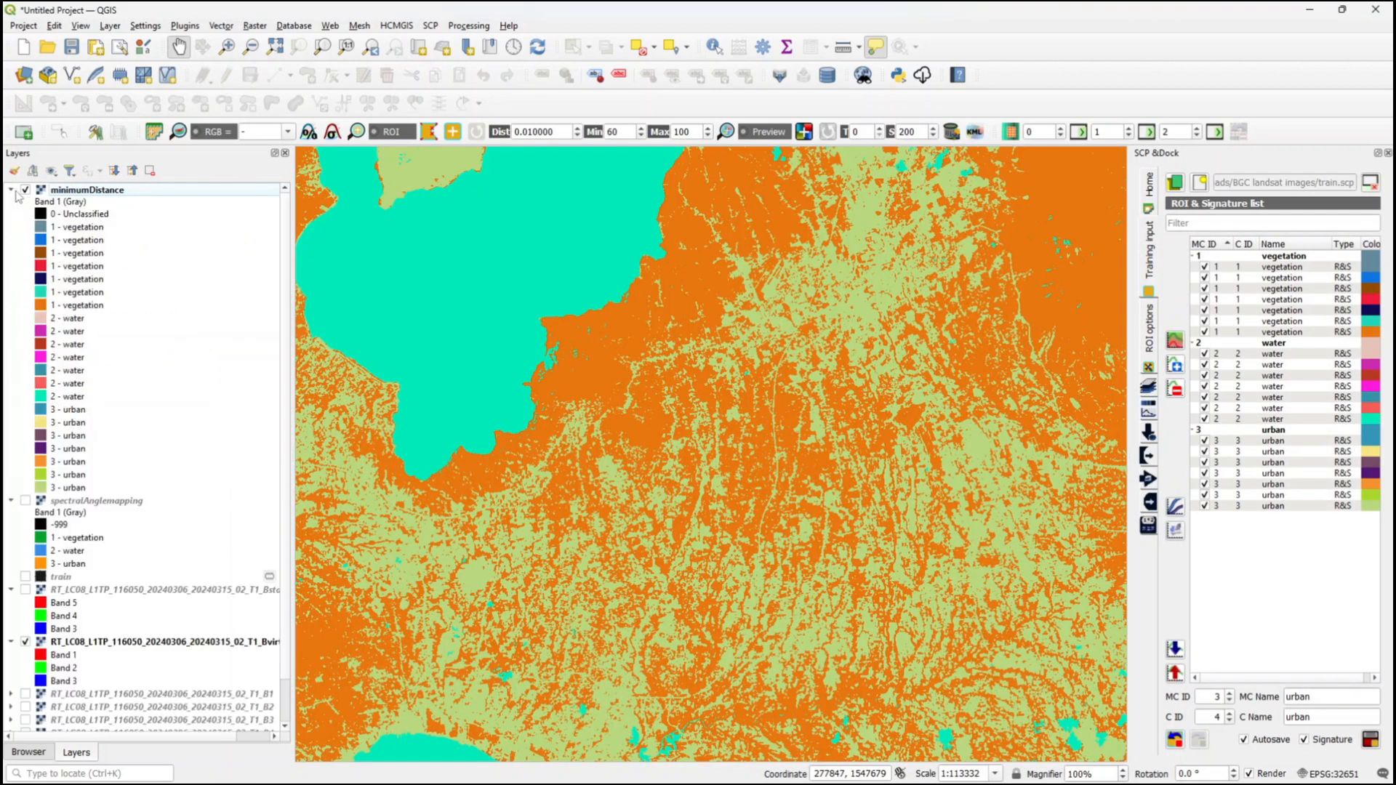
right_click(161, 193)
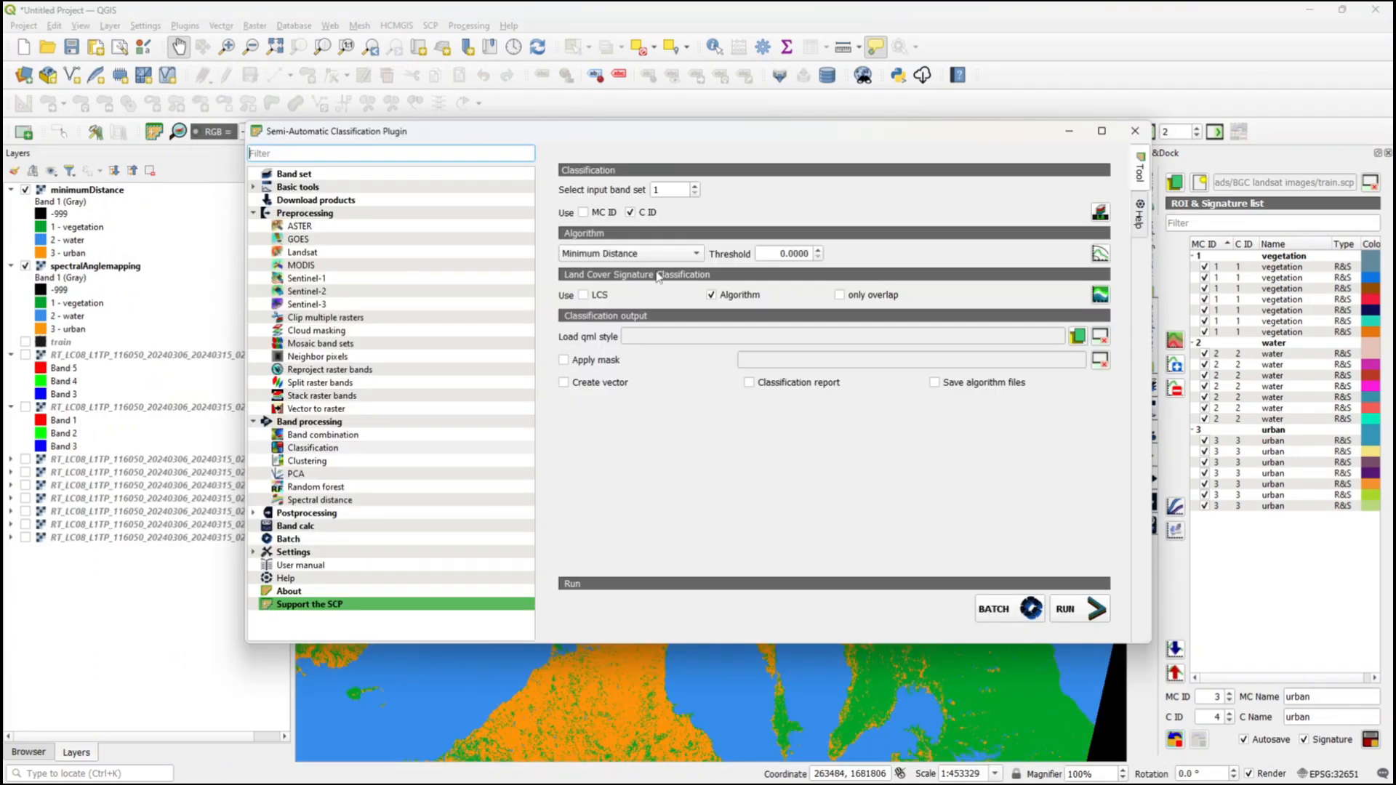
- Run a Maximum Likelihood classification of band set 1 to a Maximumlikelihood output and inspect the map north of the bay
click(660, 254)
click(654, 278)
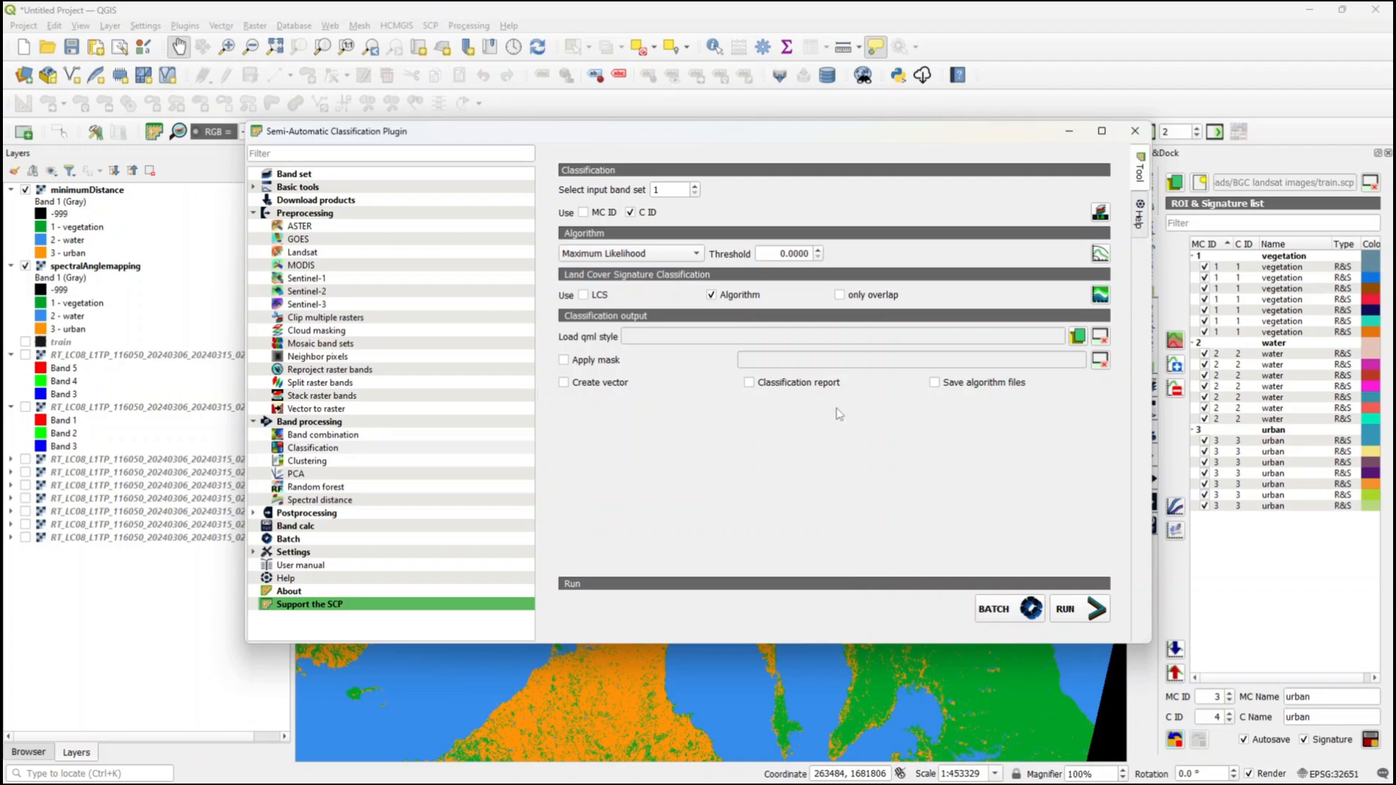
click(1093, 611)
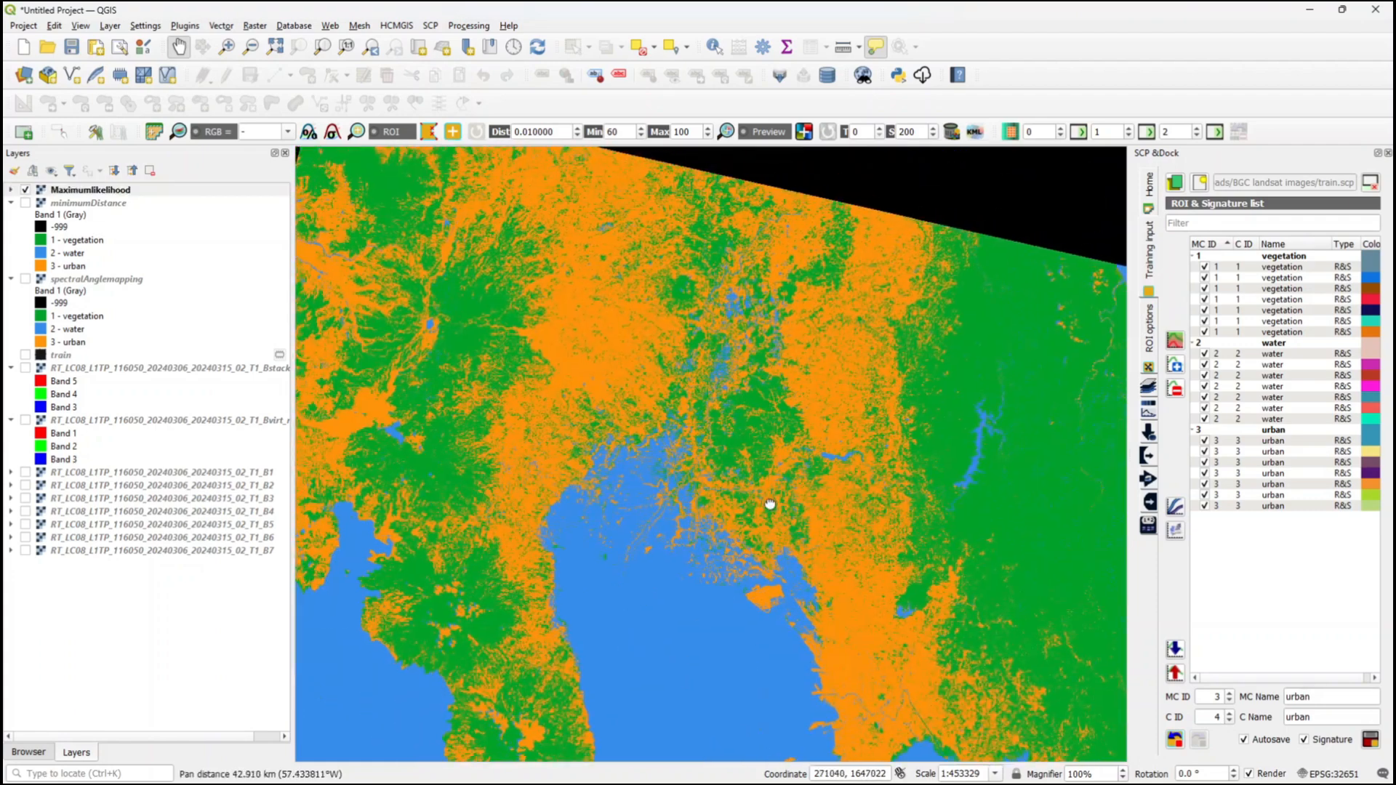
drag(770, 504, 805, 550)
scroll(509, 446, up, 1)
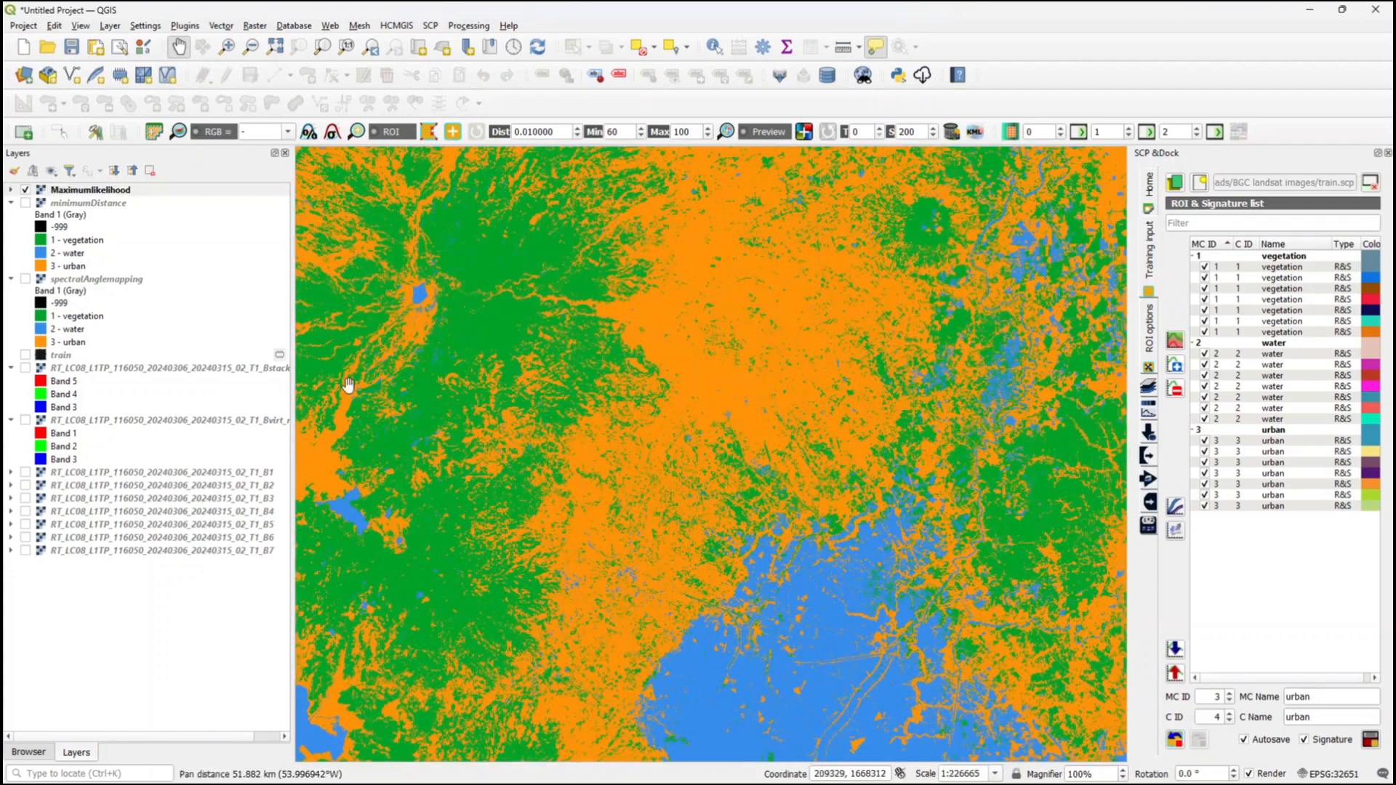
- Compare the Maximumlikelihood layer with spectralAnglemapping north of the bay by repeatedly toggling its visibility
drag(588, 394, 607, 494)
drag(562, 447, 611, 499)
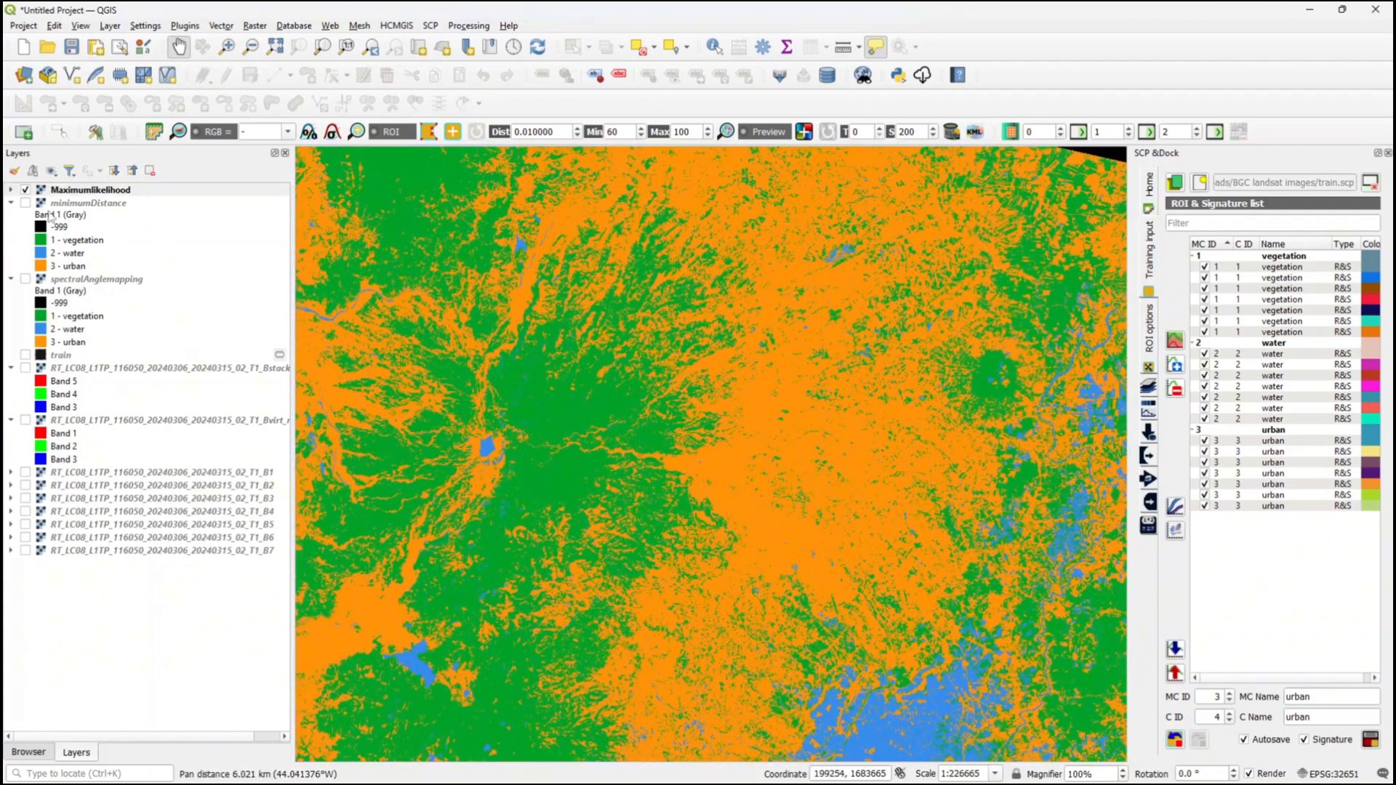
click(25, 203)
click(26, 279)
click(25, 202)
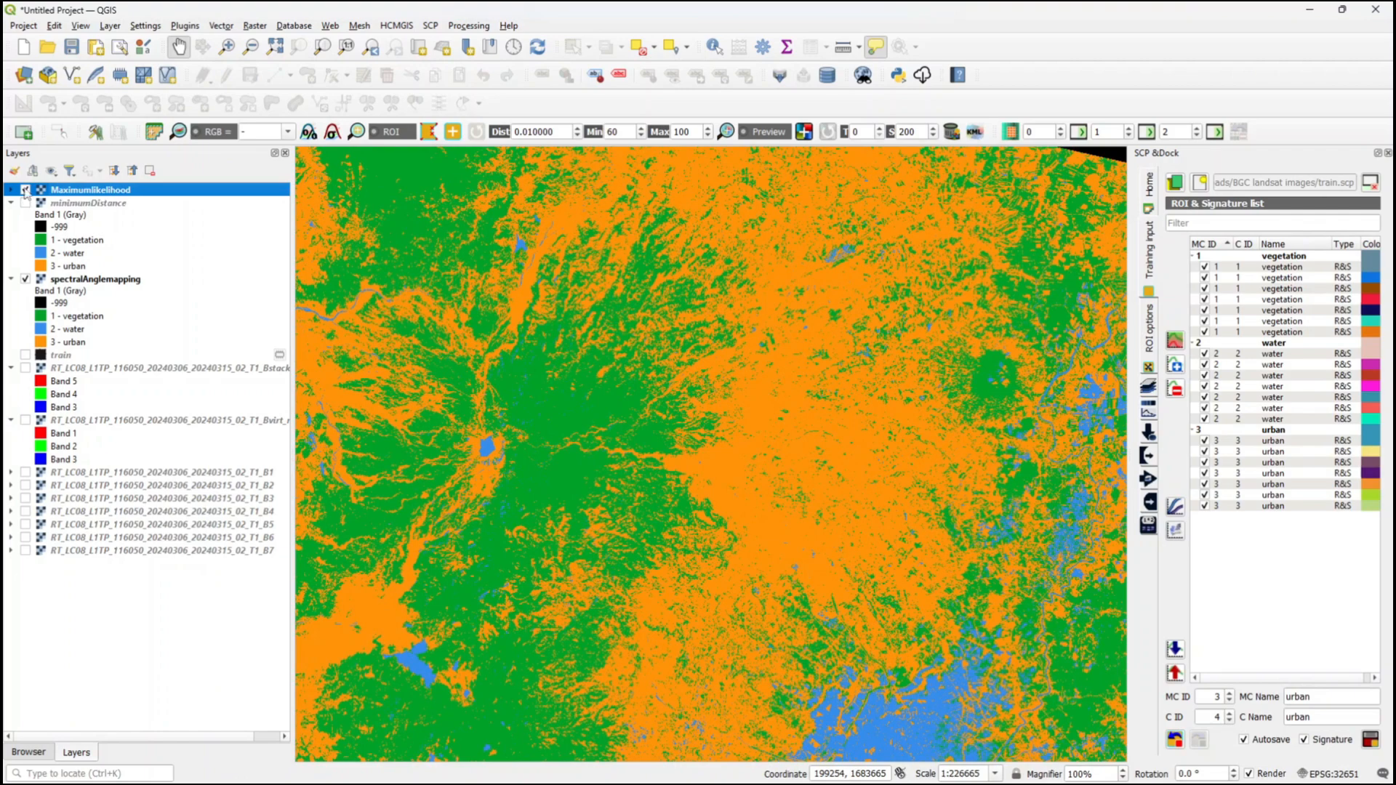
click(26, 190)
click(25, 190)
click(25, 190)
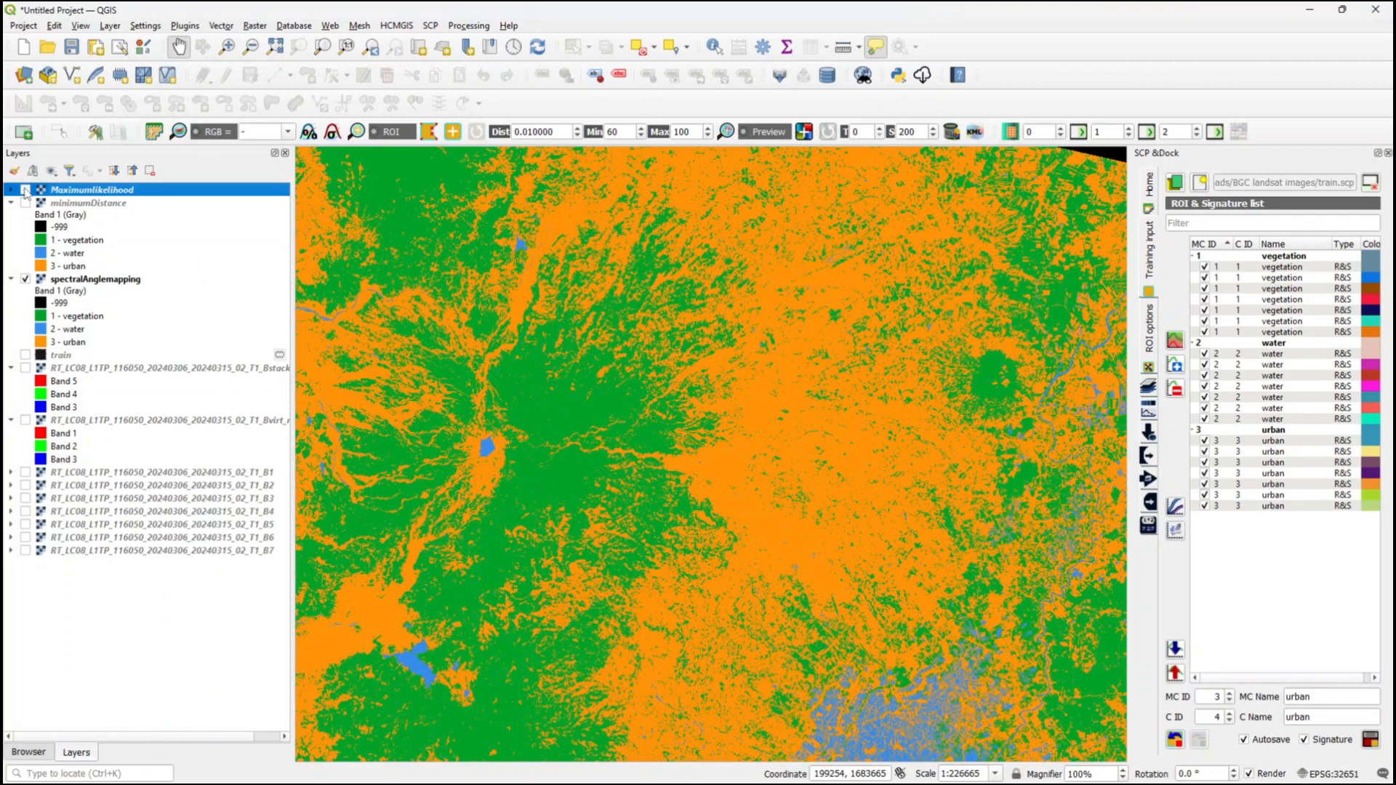
click(25, 190)
click(26, 190)
click(26, 190)
click(26, 190)
click(26, 190)
click(26, 189)
click(25, 190)
click(25, 189)
click(26, 189)
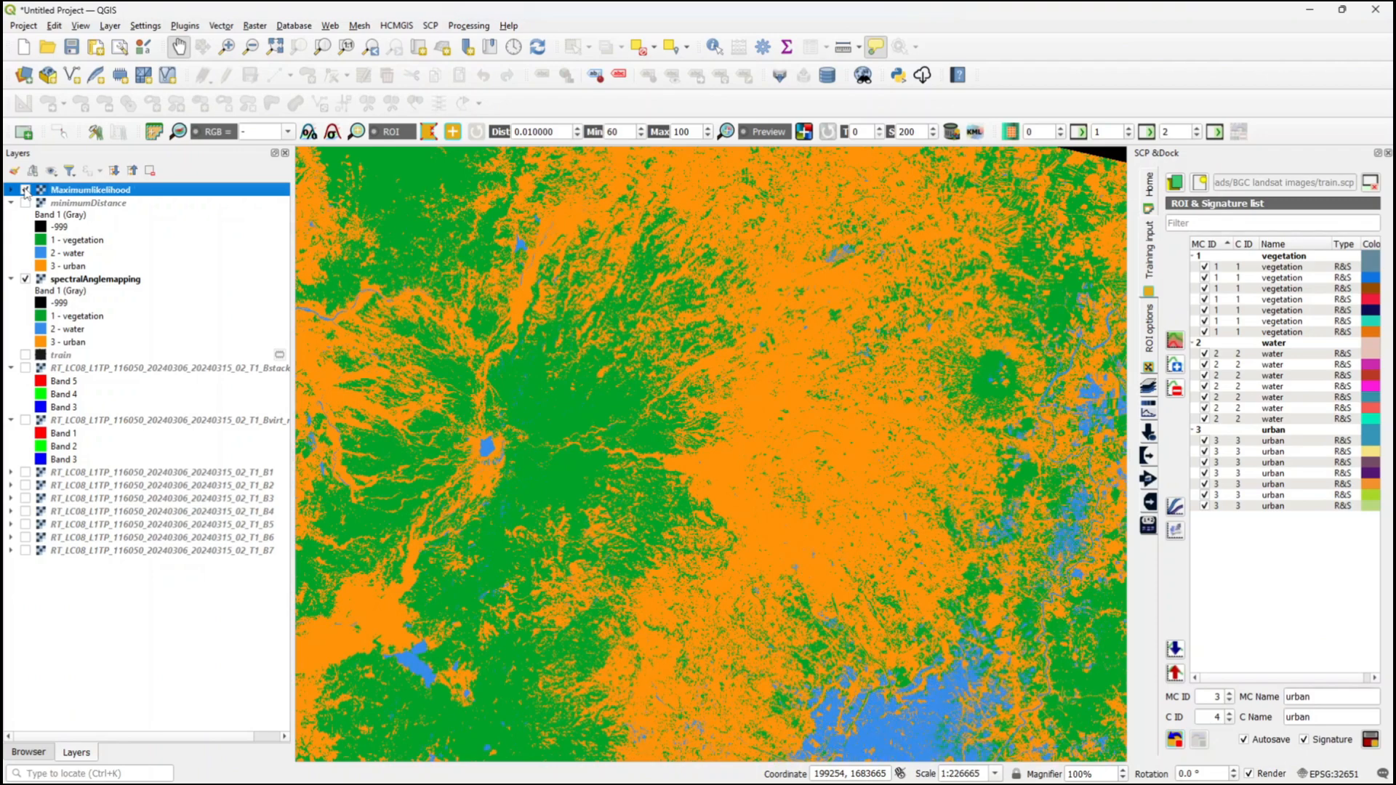
- Add the Google Satellite basemap and move it below all other layers
drag(452, 499, 613, 503)
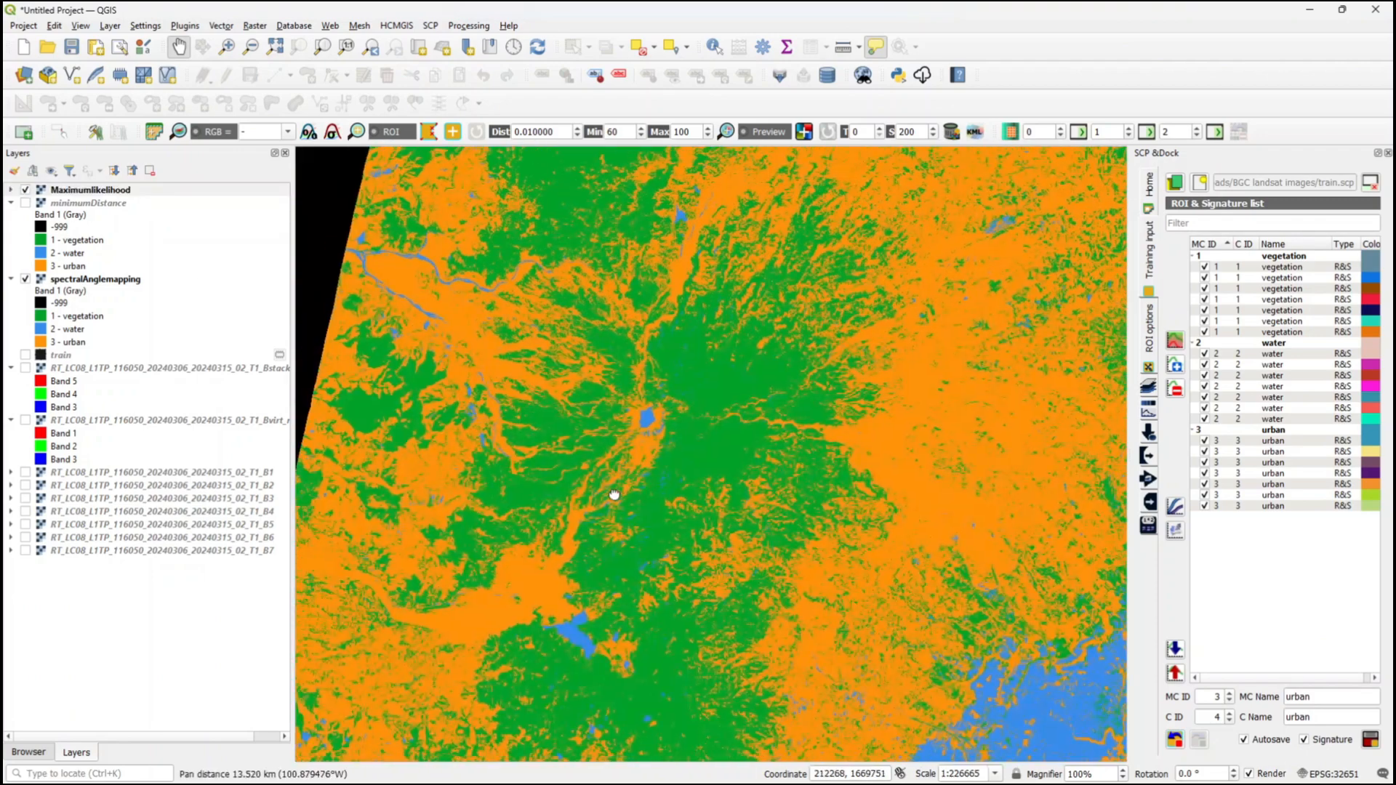
drag(661, 659, 620, 466)
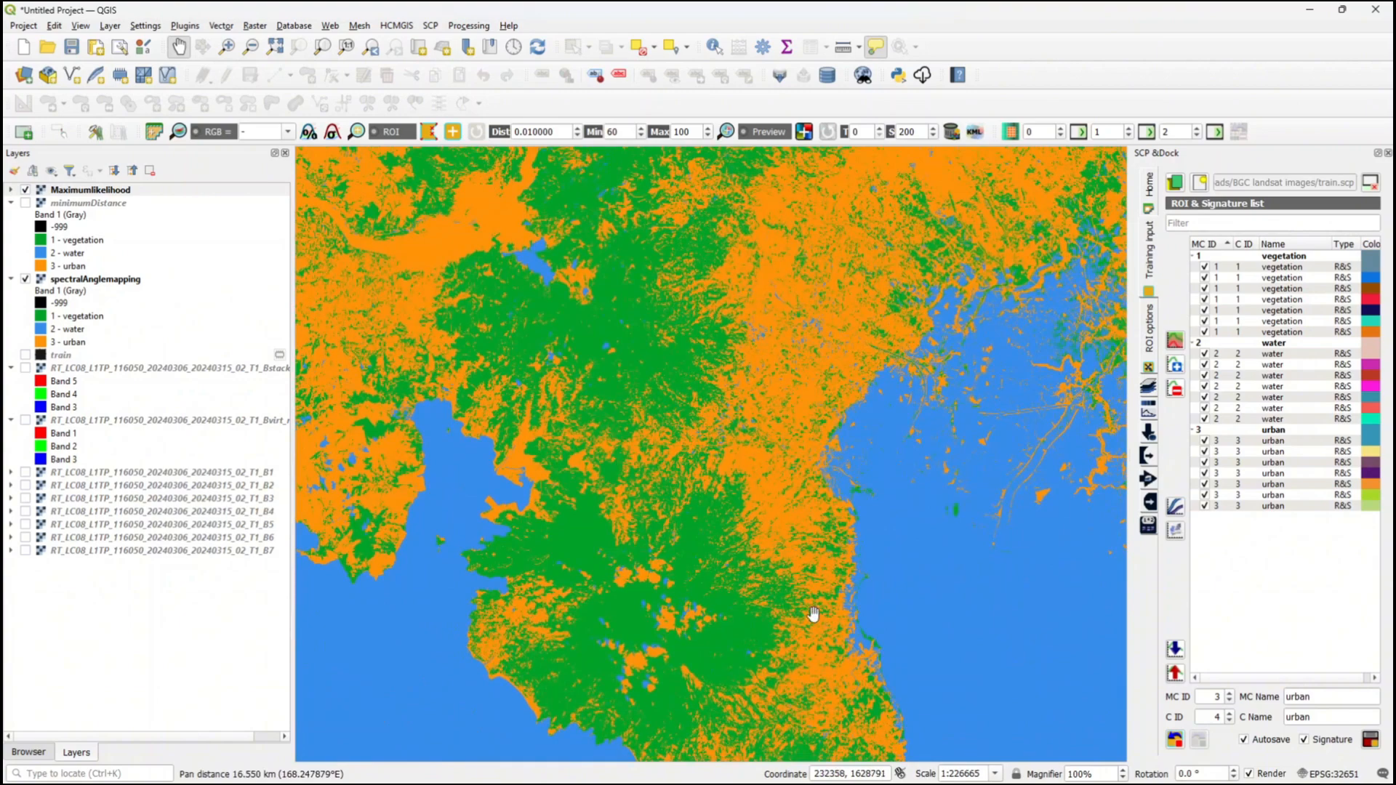
drag(812, 615, 640, 447)
drag(711, 547, 659, 442)
drag(754, 546, 729, 498)
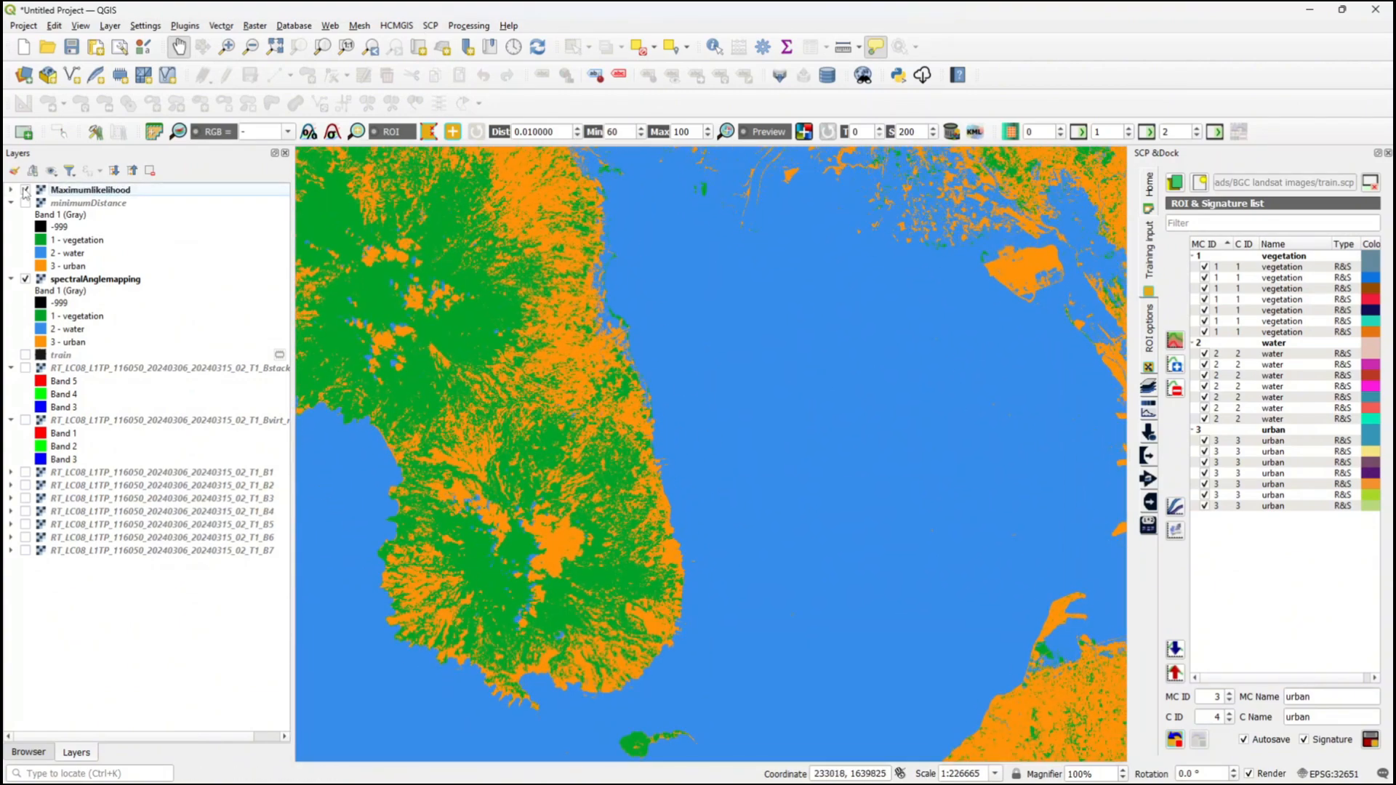
click(400, 29)
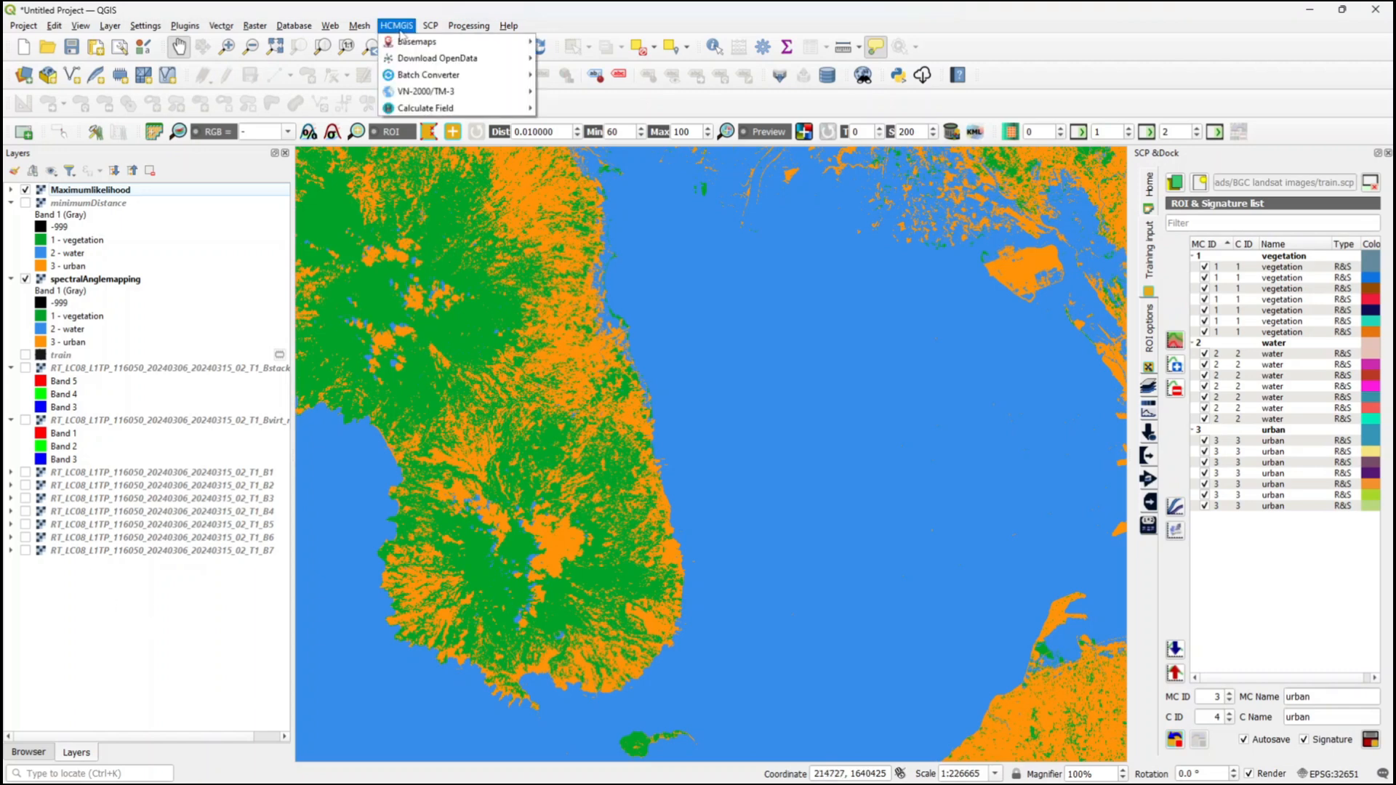
mouse_move(473, 44)
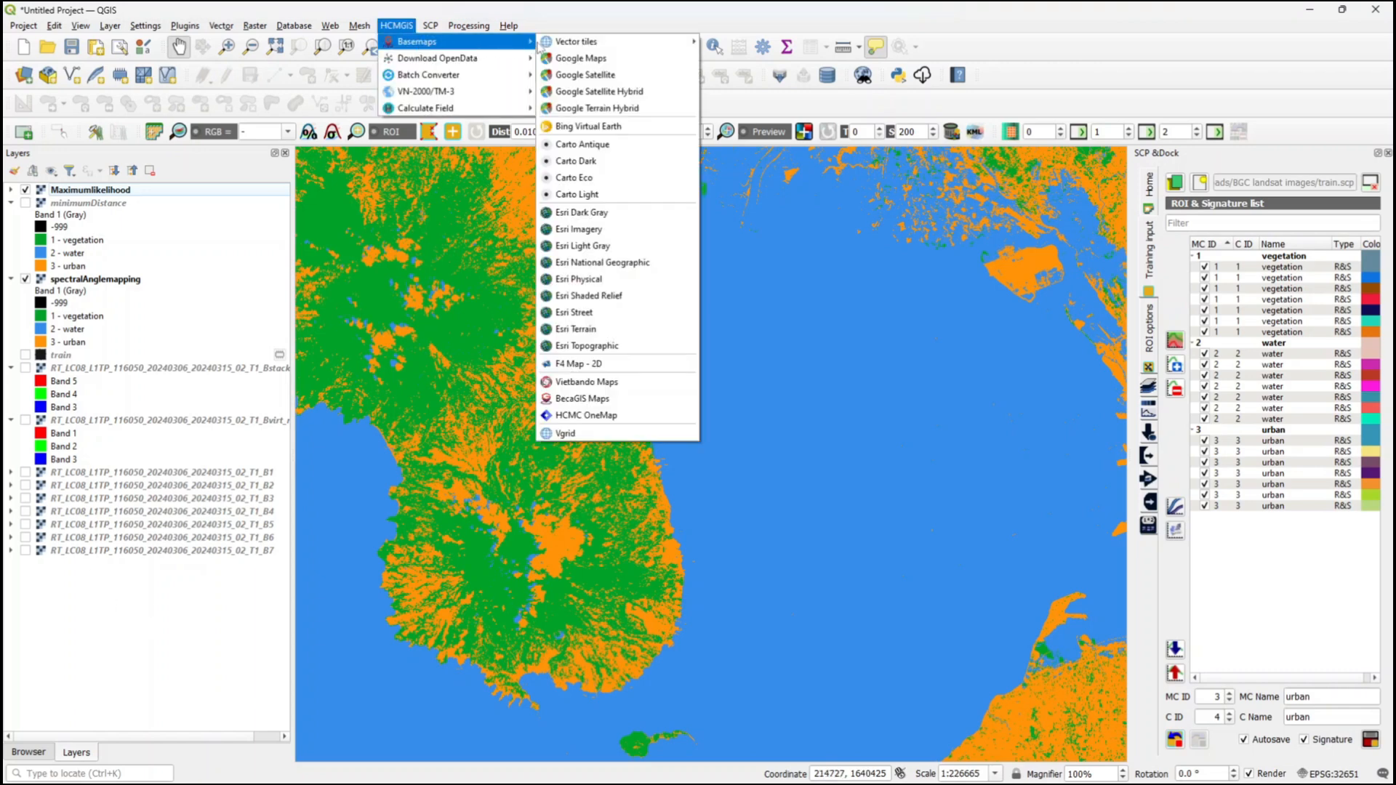
click(587, 75)
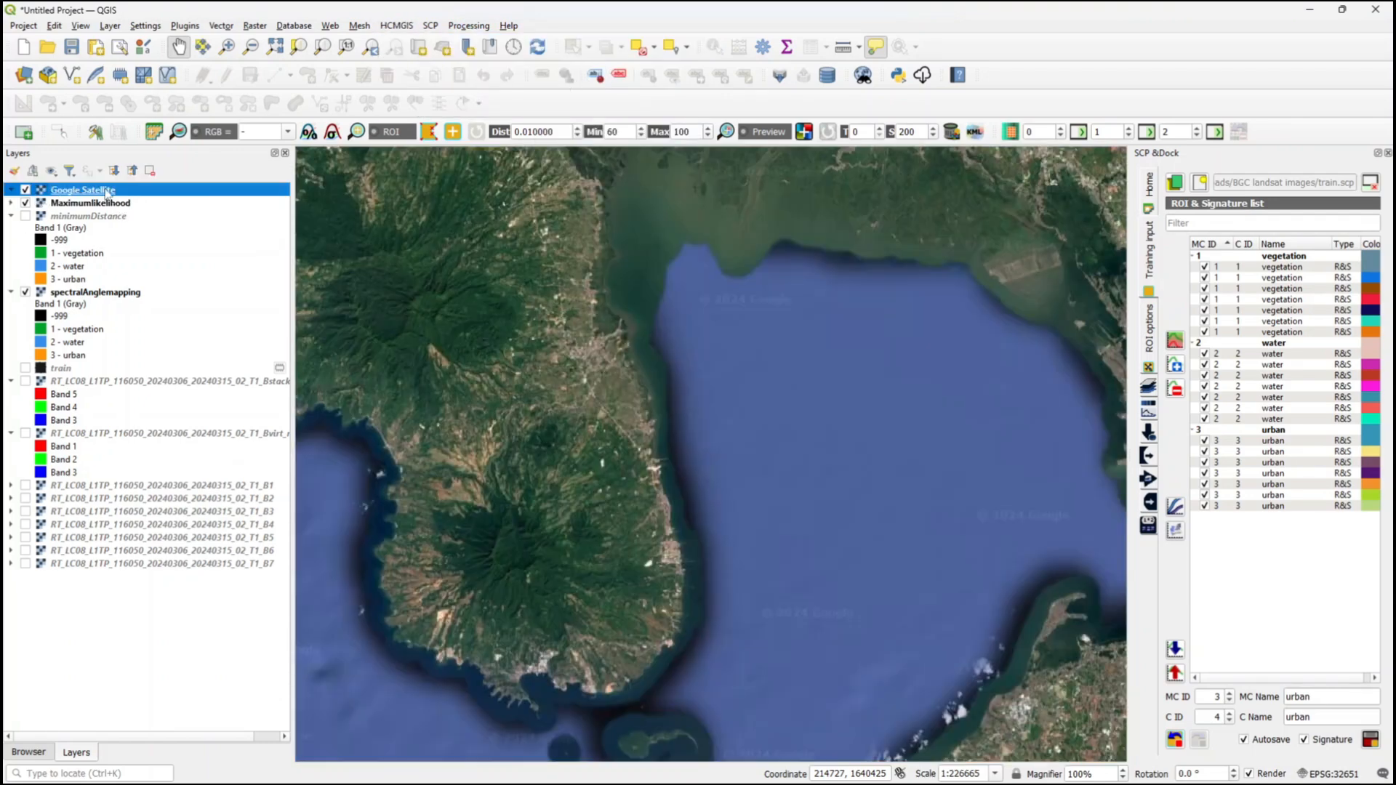
drag(107, 193, 67, 580)
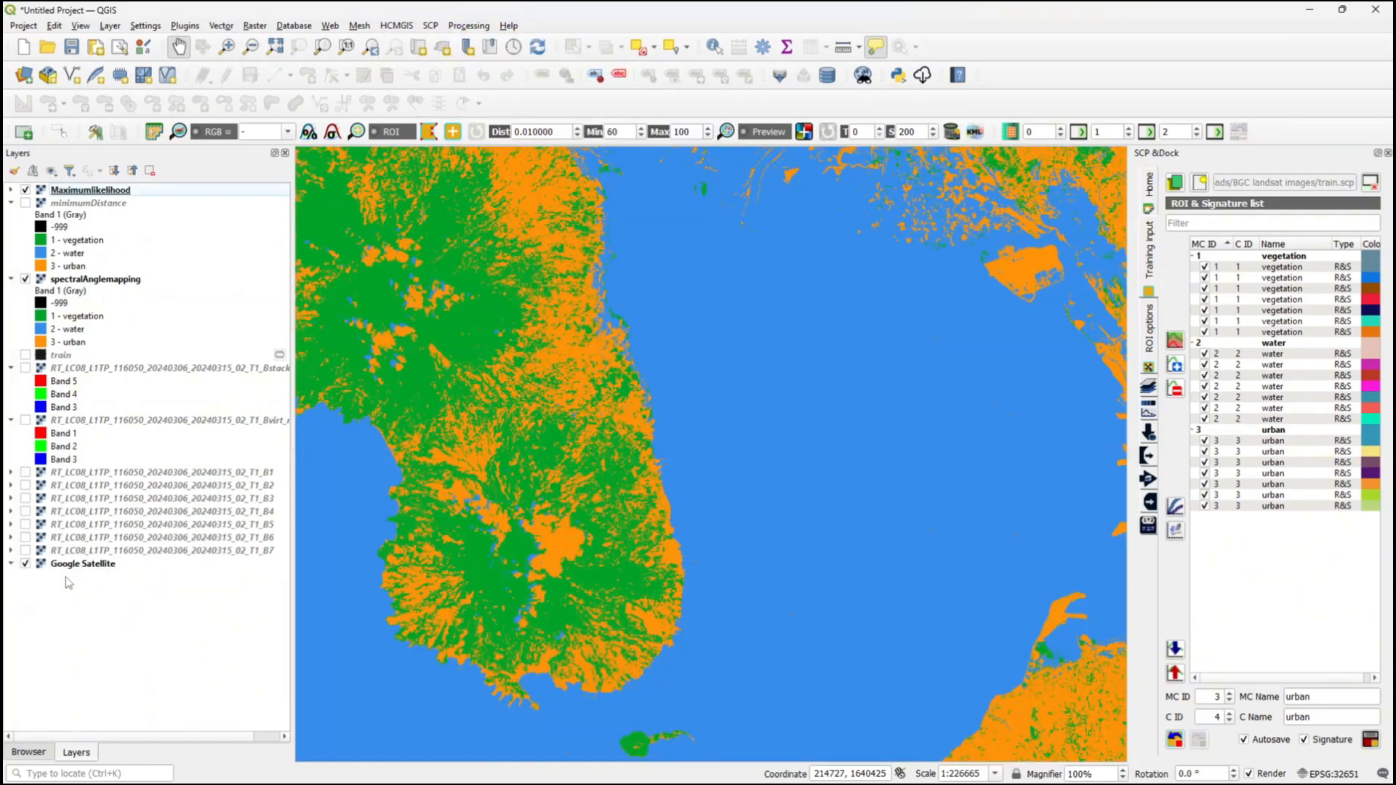
scroll(580, 476, down, 3)
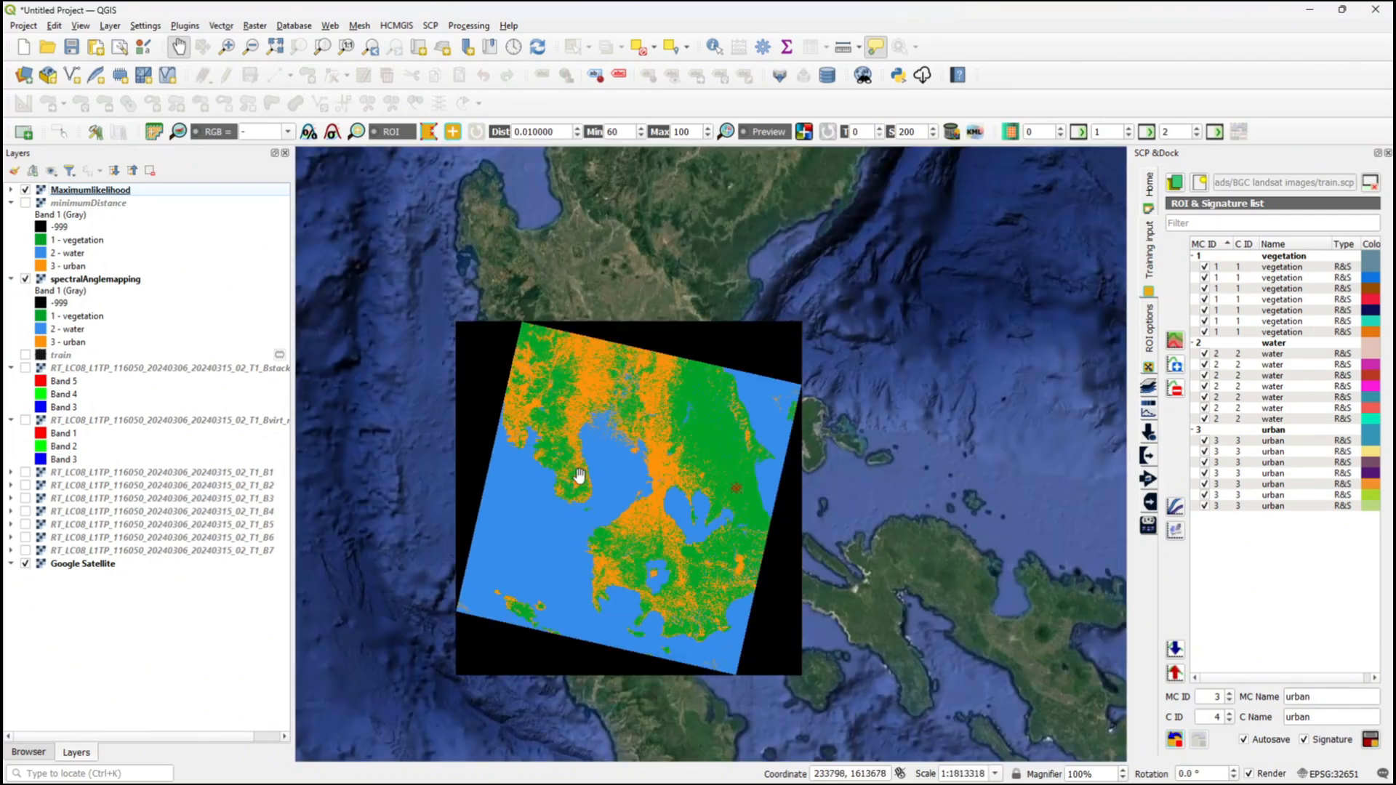
drag(672, 544, 695, 540)
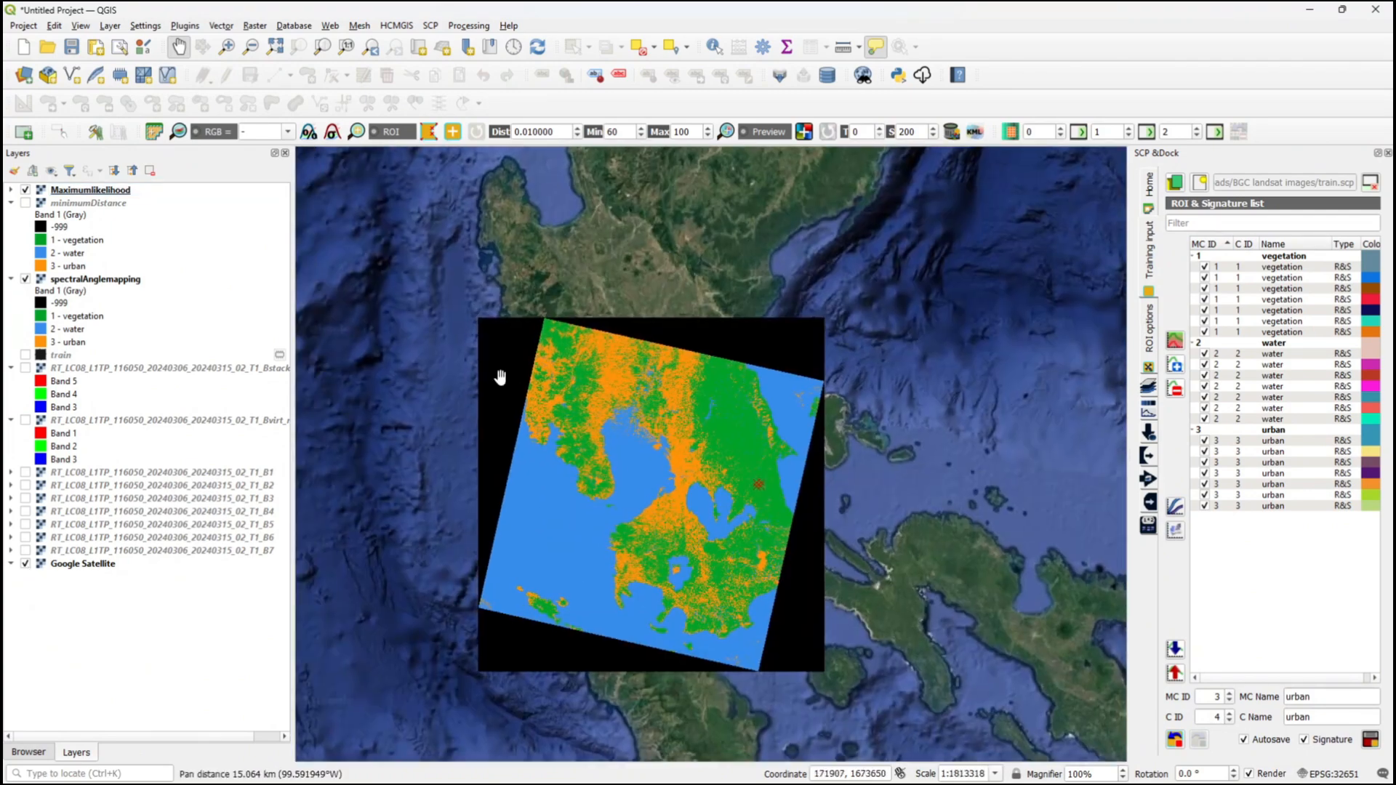
- Start a new shapefile layer and set its output file to referenceLayerr in the Downloads folder
click(117, 27)
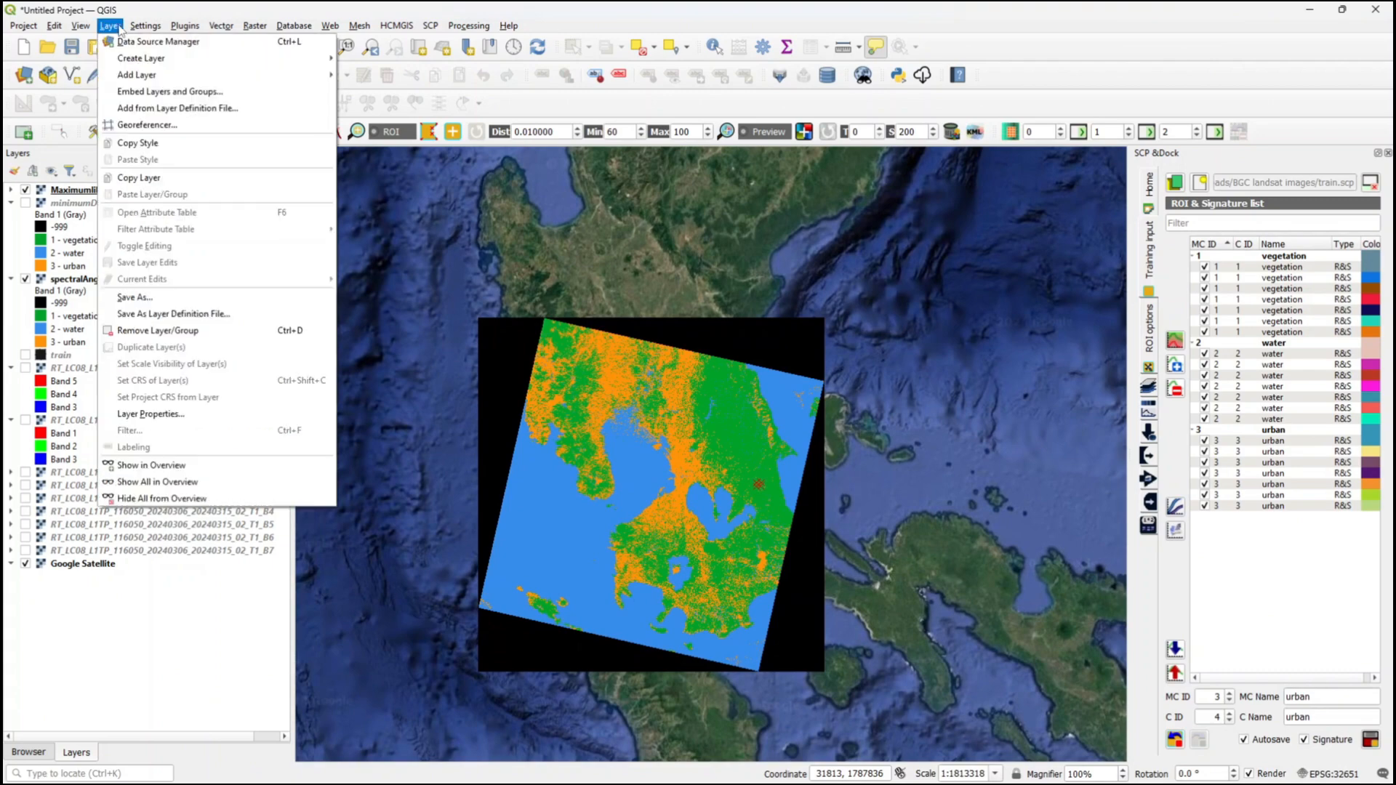
mouse_move(156, 62)
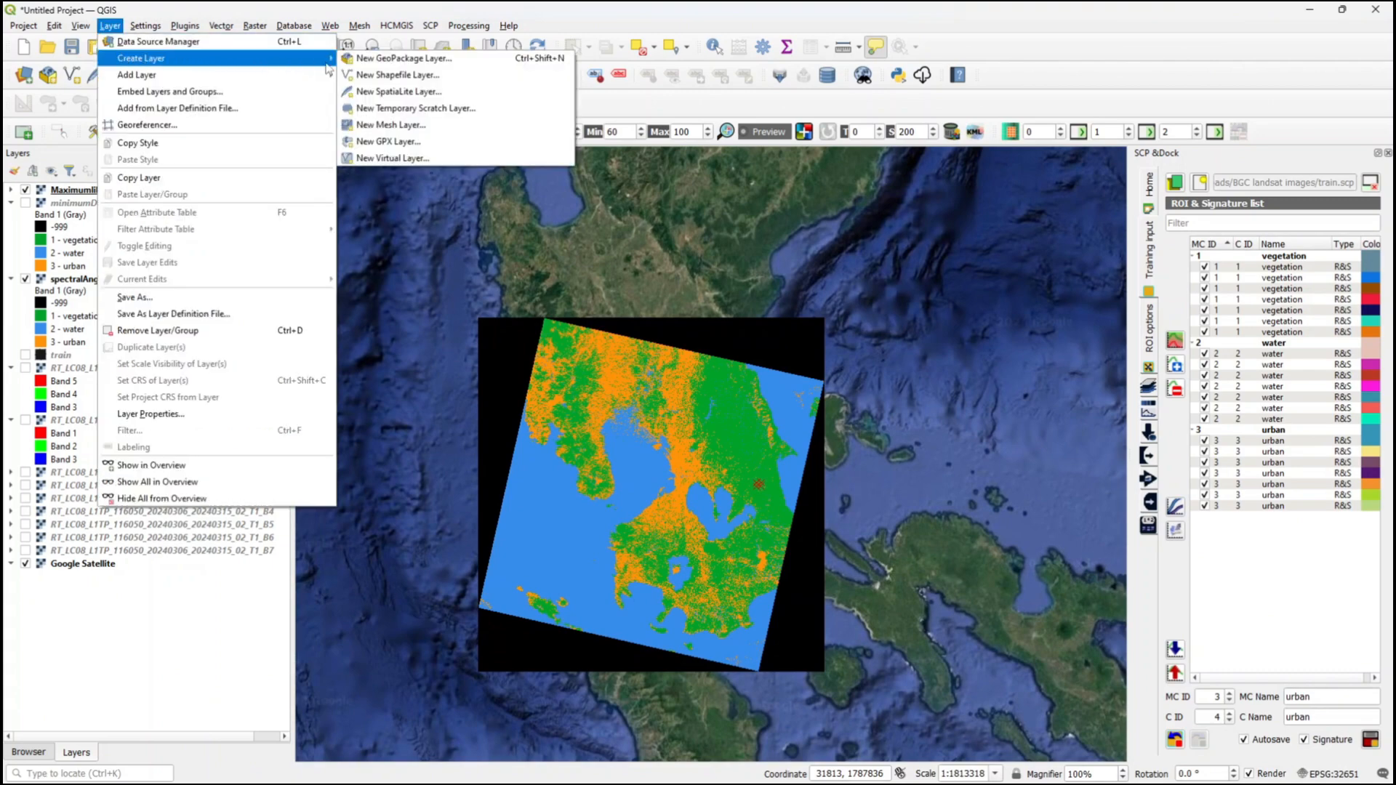
click(371, 75)
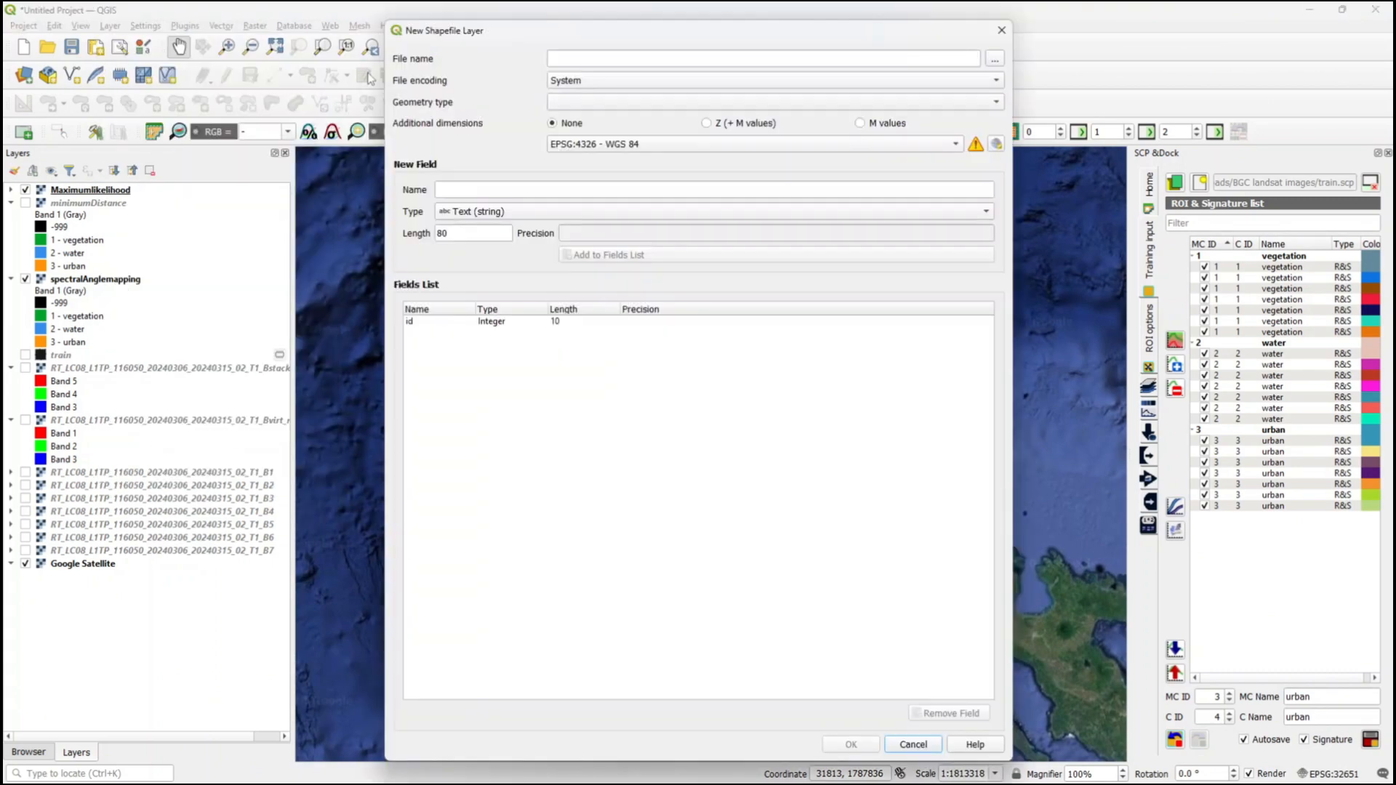
click(995, 58)
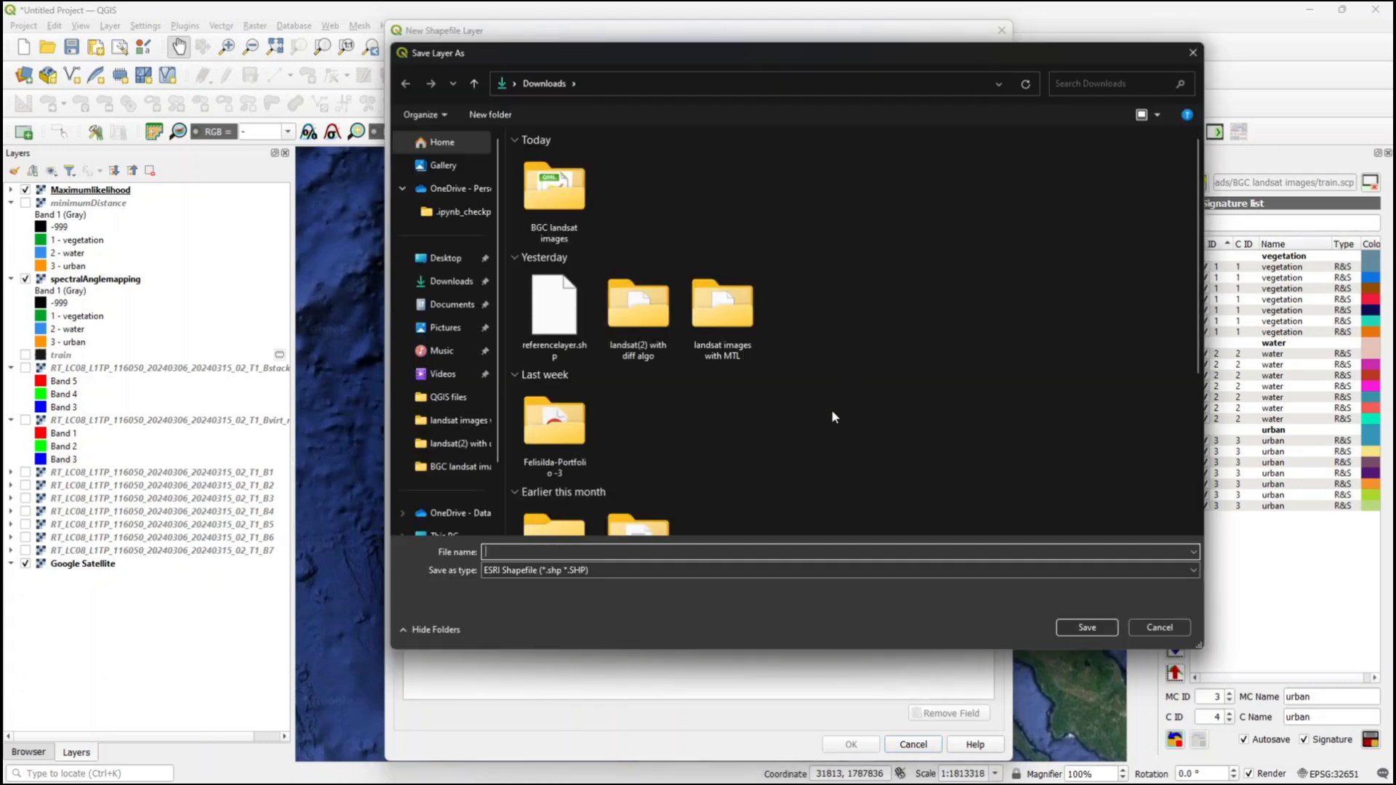
click(579, 549)
text(refe)
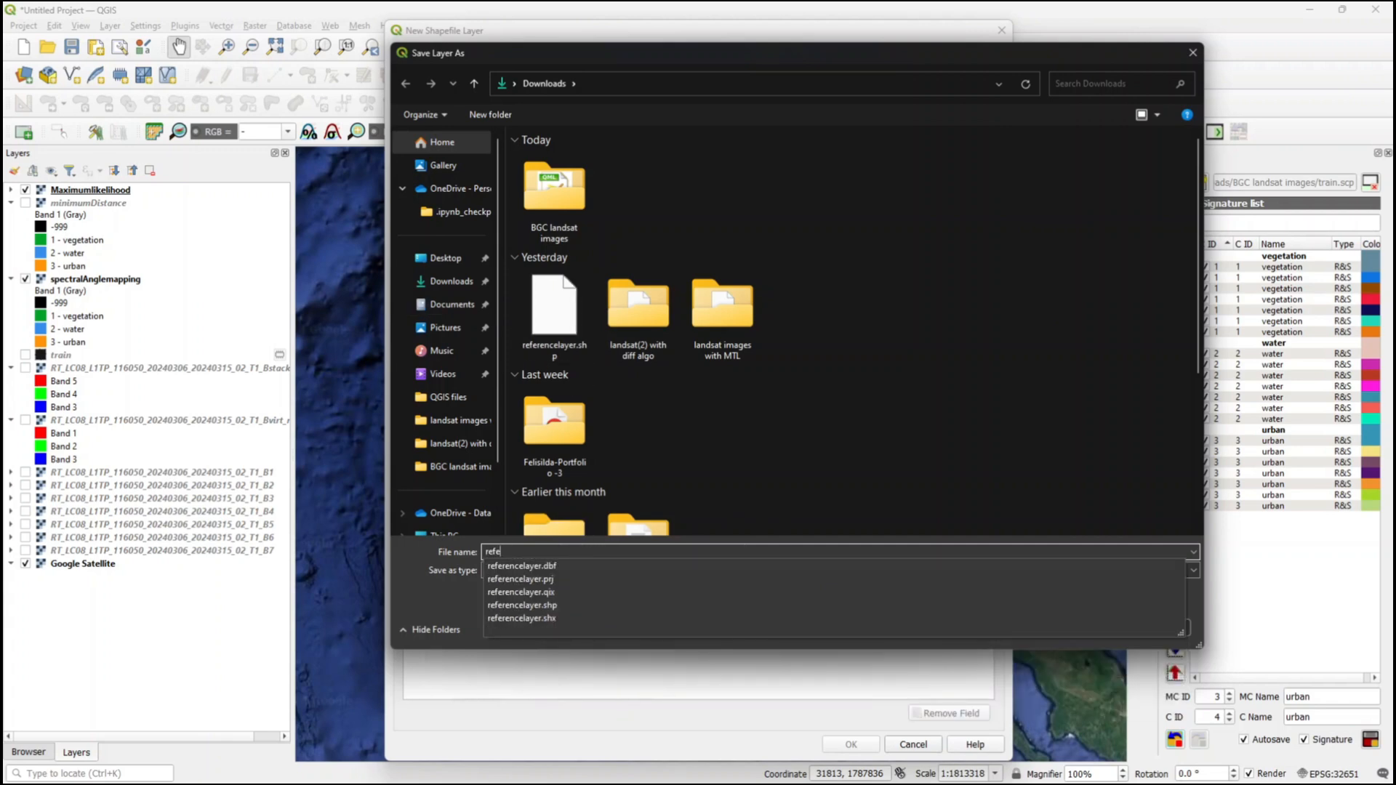
text(fre)
key(BackSpace)
key(BackSpace)
key(BackSpace)
text(renceLaye)
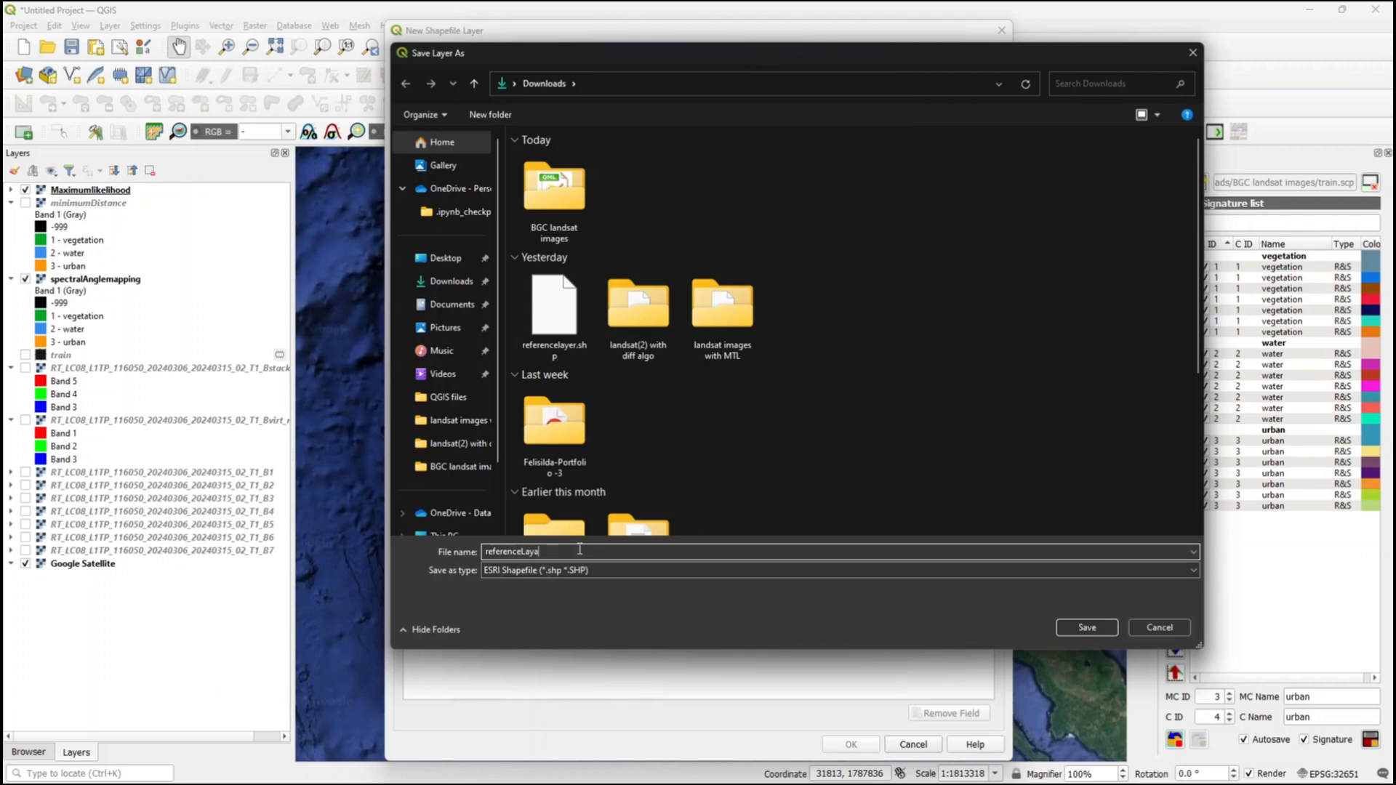
text(rr)
click(1064, 626)
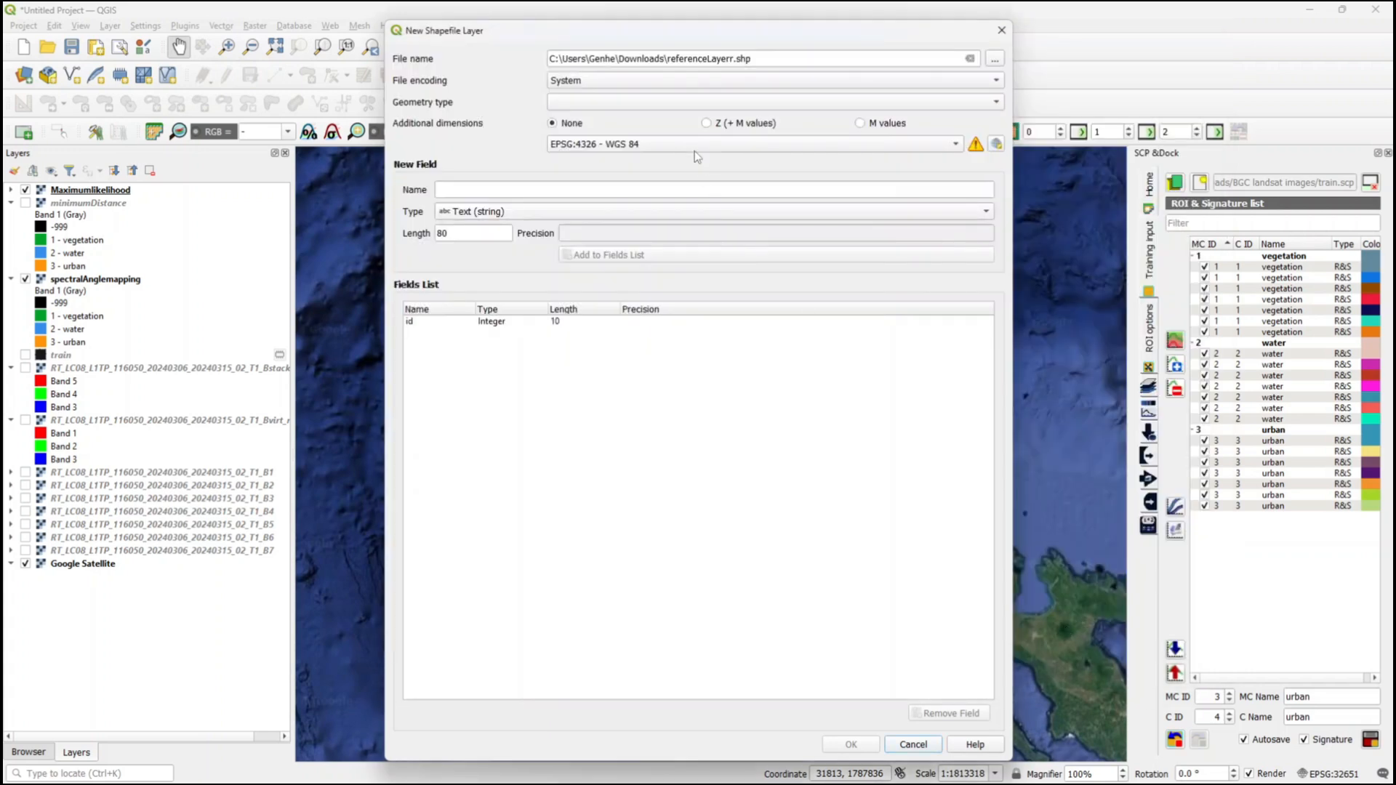
- Create the shapefile with Polygon geometry and an additional 32-bit integer field named MC ID
click(676, 103)
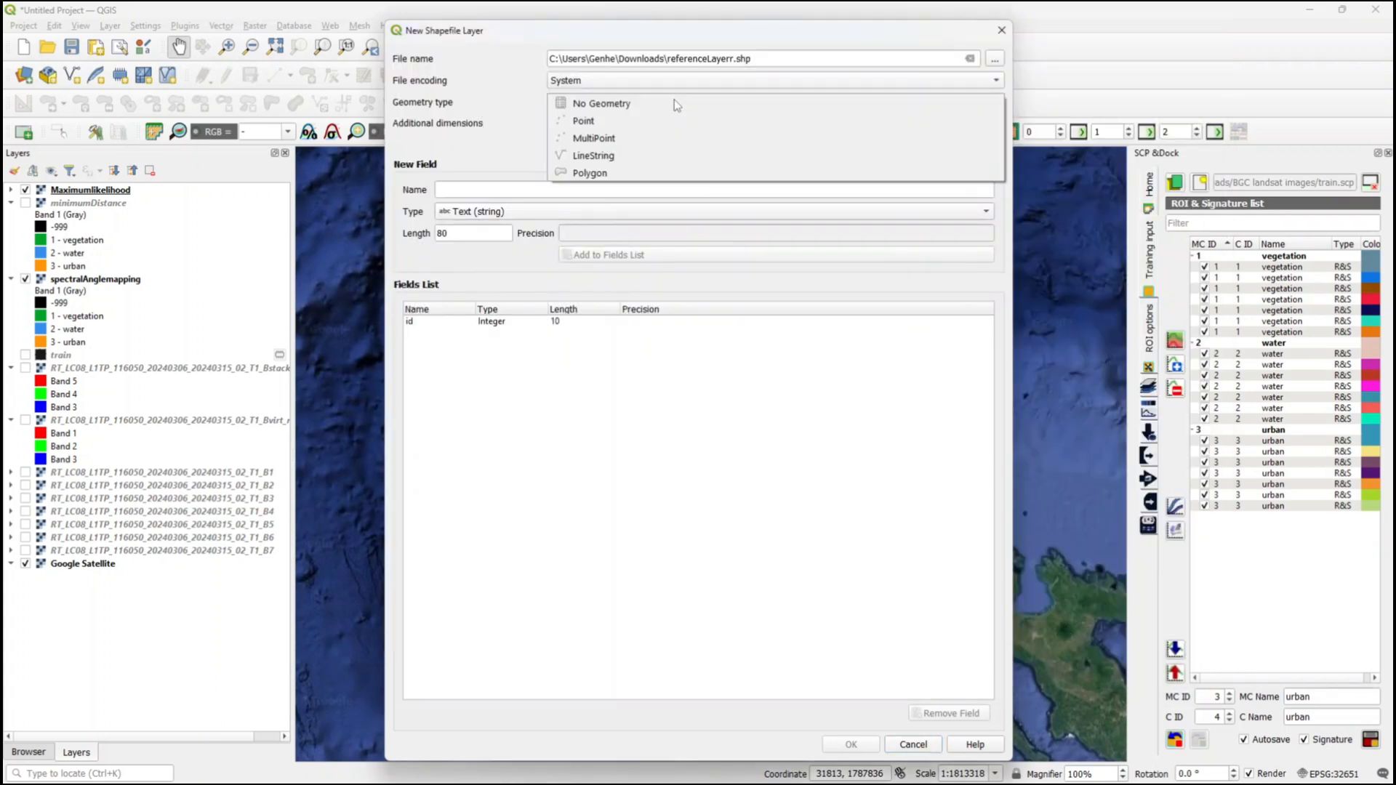
click(618, 176)
click(544, 188)
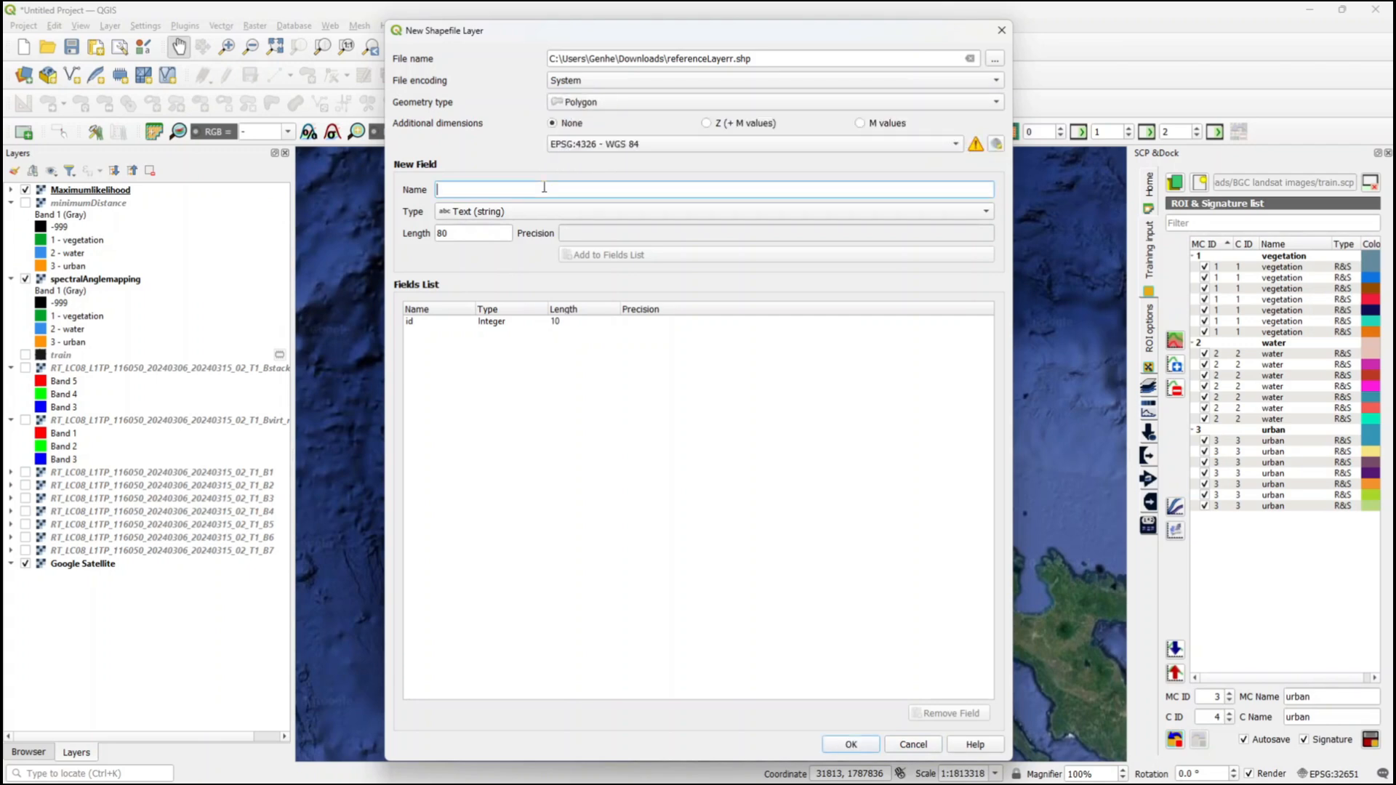
text(MC ID)
click(538, 212)
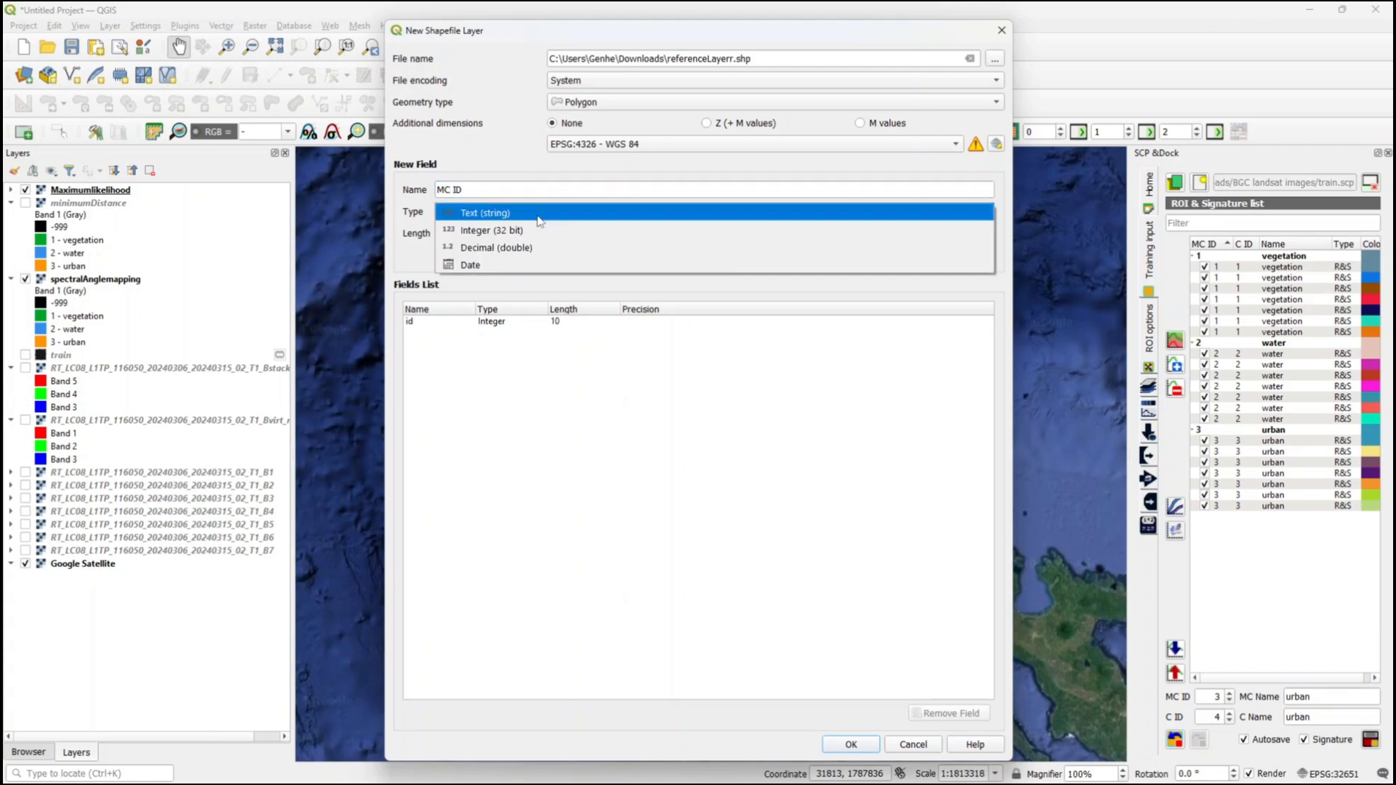
click(536, 232)
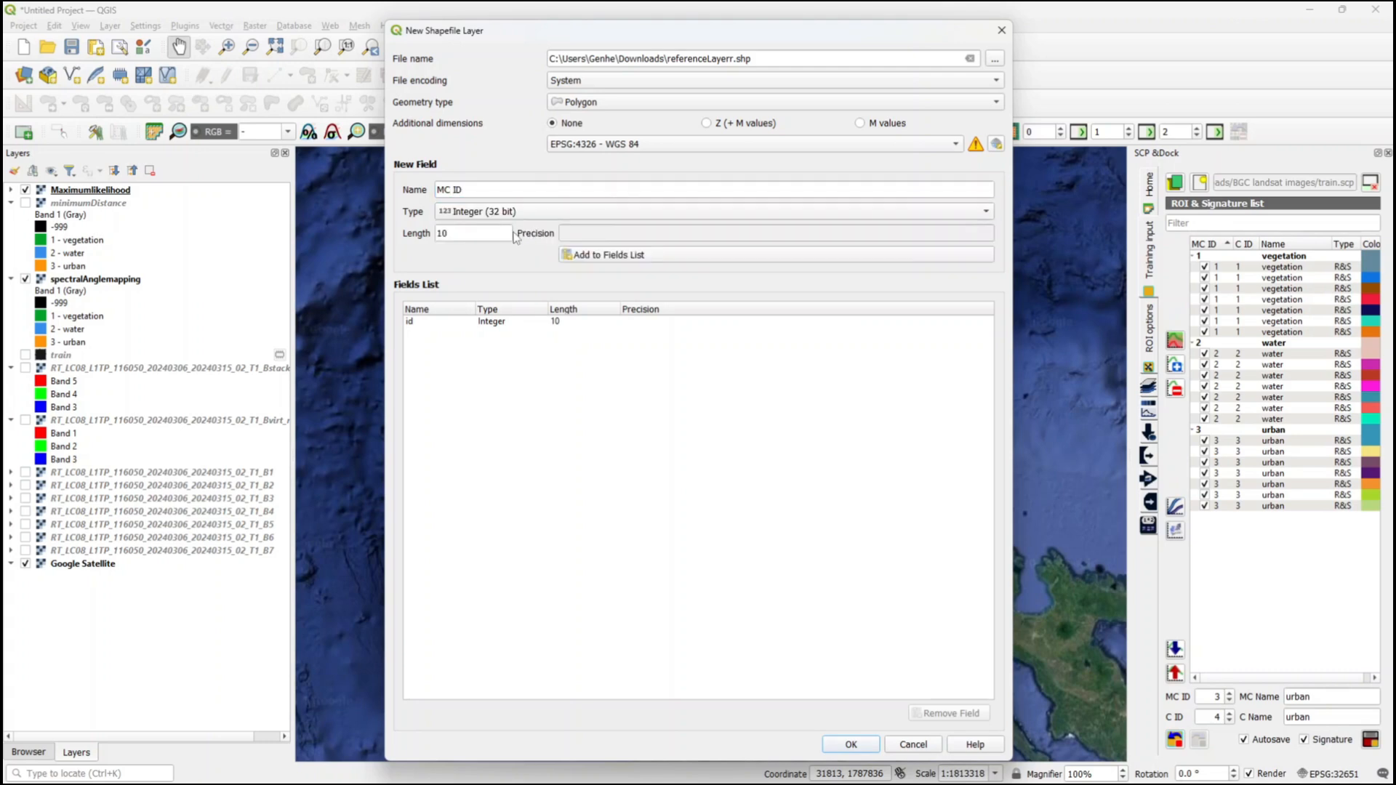
click(645, 256)
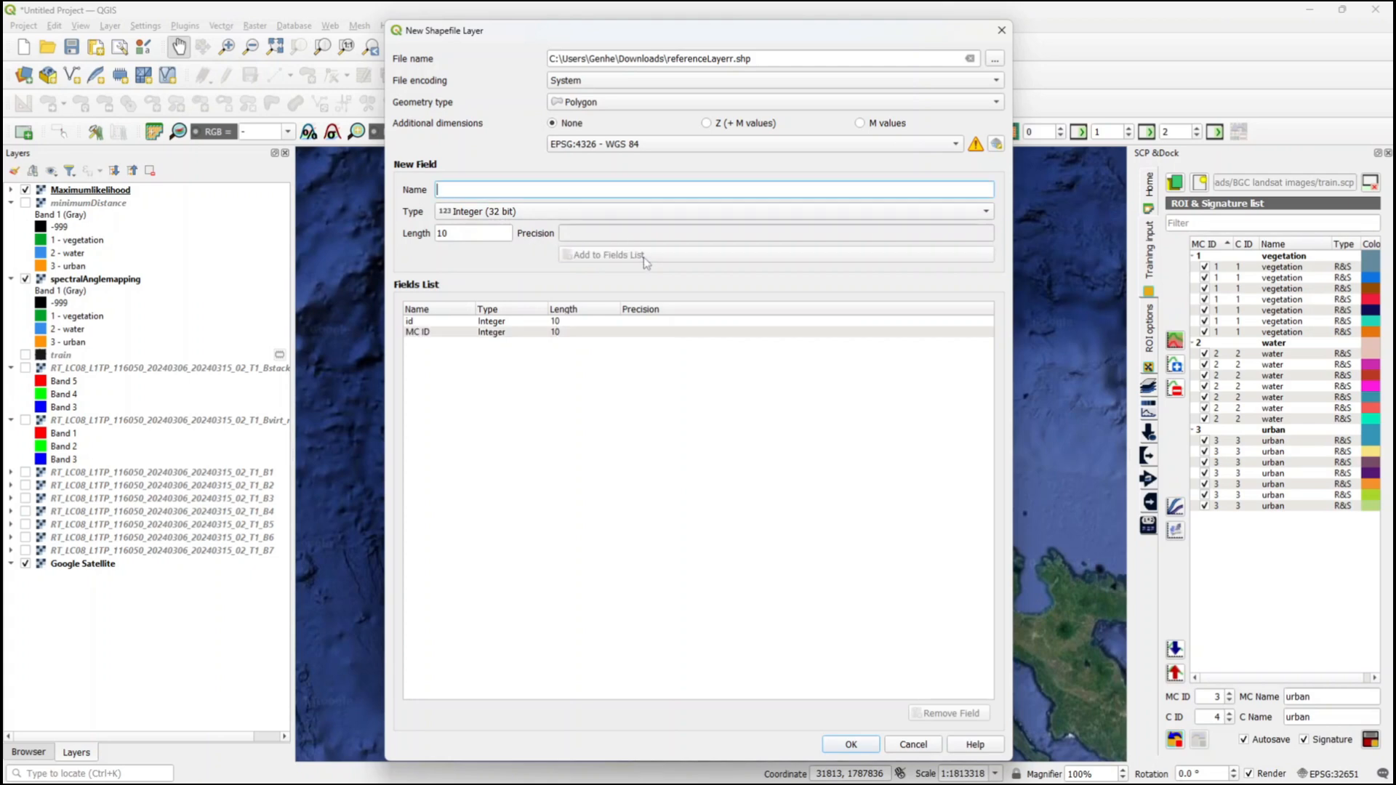
click(851, 745)
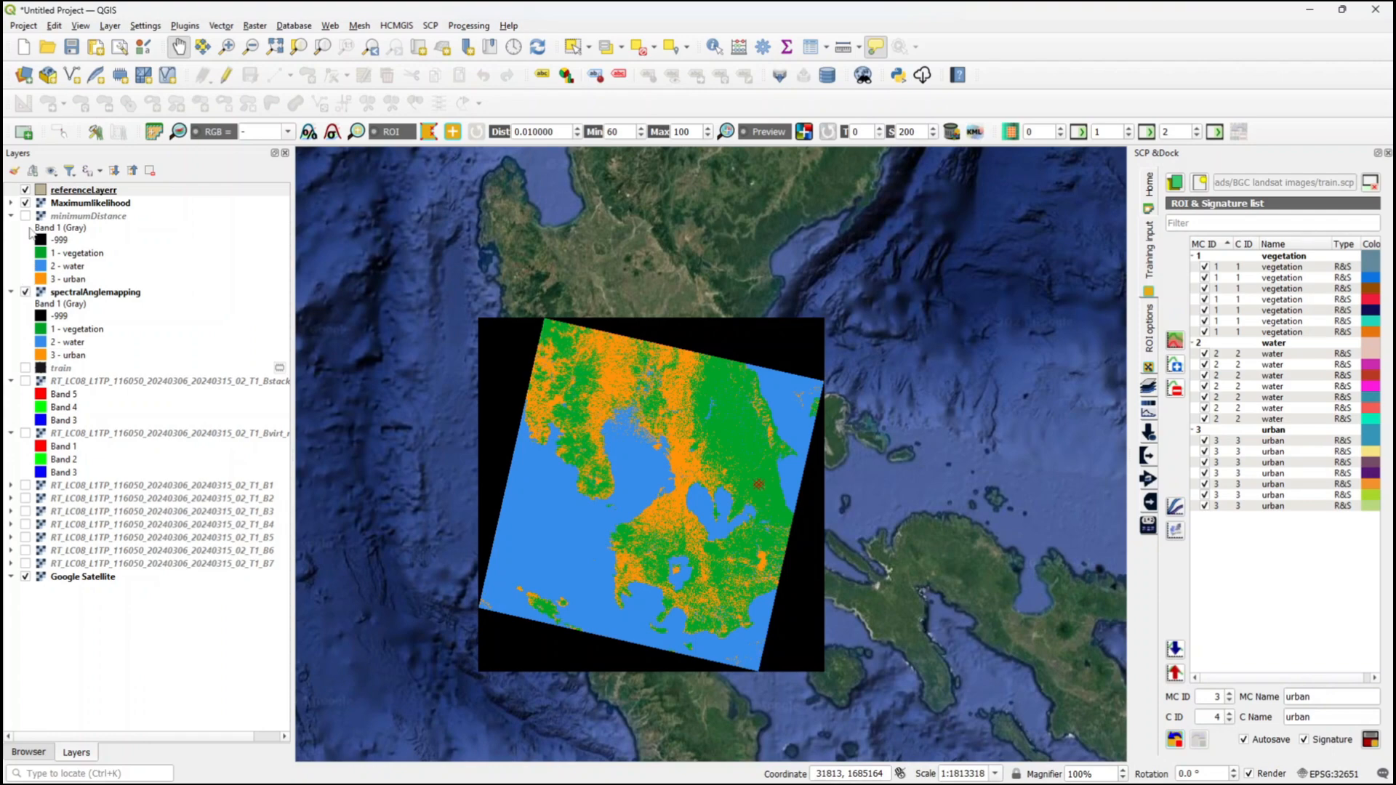
- Hide spectralAnglemapping and enable polygon digitizing on referenceLayerr over the vegetated area near the east coast
click(26, 292)
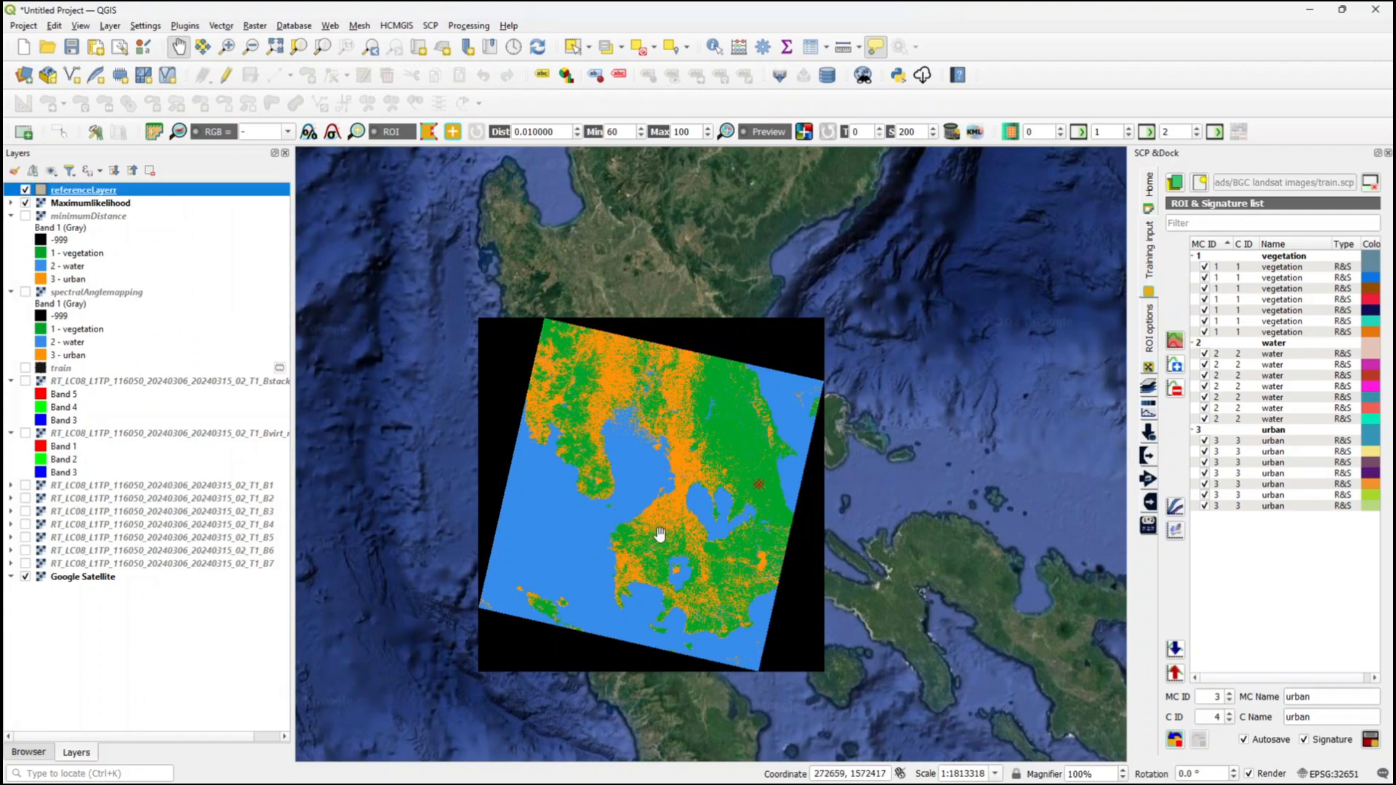
scroll(652, 534, up, 2)
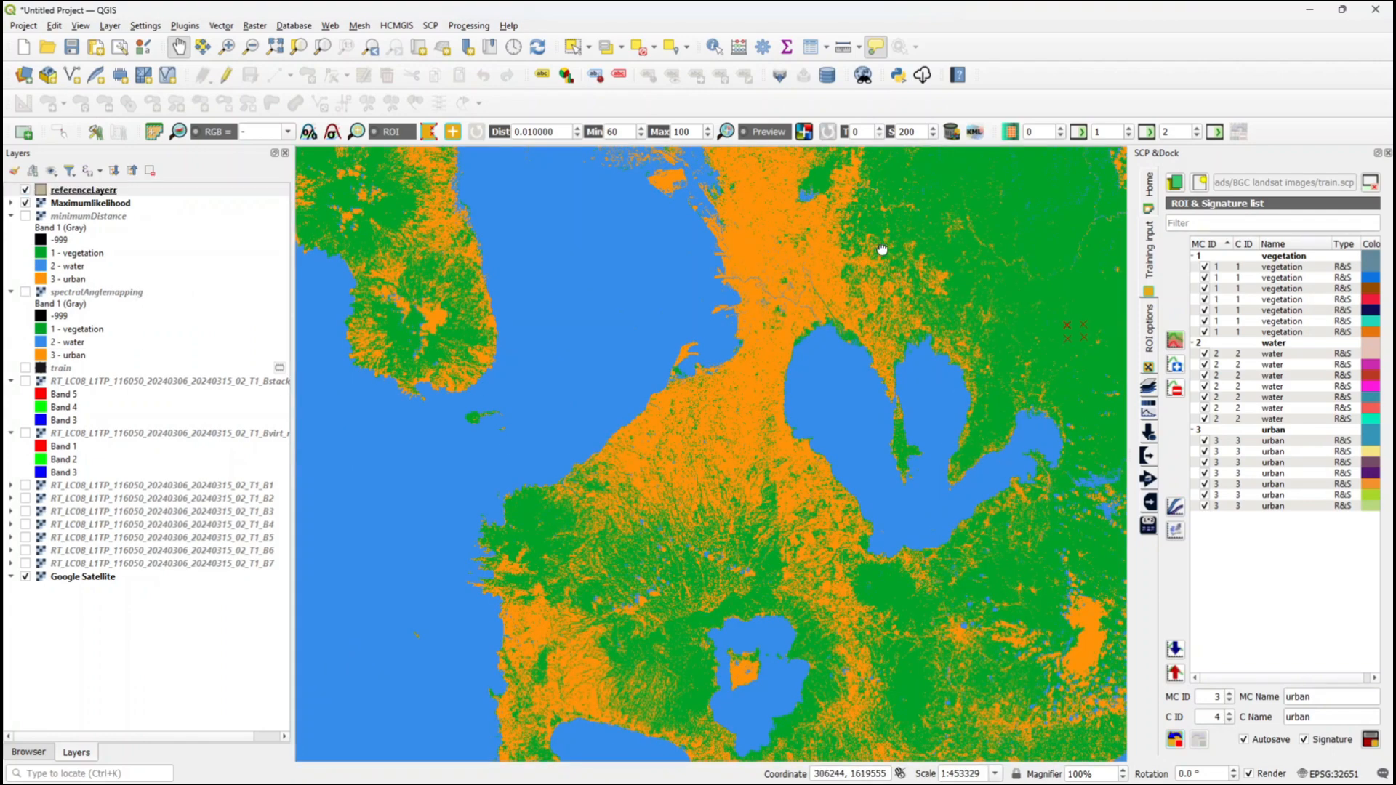
scroll(717, 491, up, 1)
drag(771, 529, 621, 209)
drag(763, 616, 544, 536)
drag(647, 579, 539, 266)
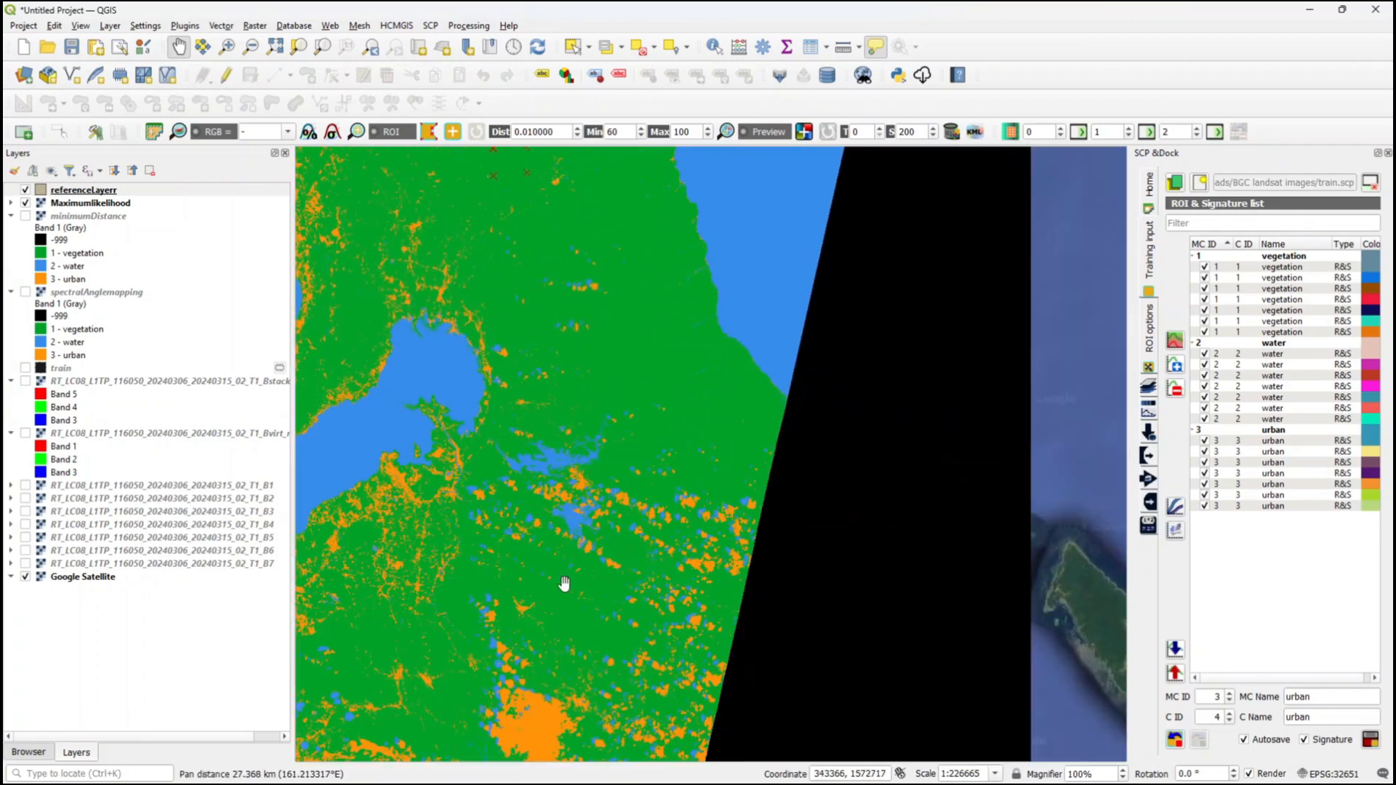
drag(558, 592, 559, 609)
scroll(667, 367, up, 1)
scroll(642, 393, up, 1)
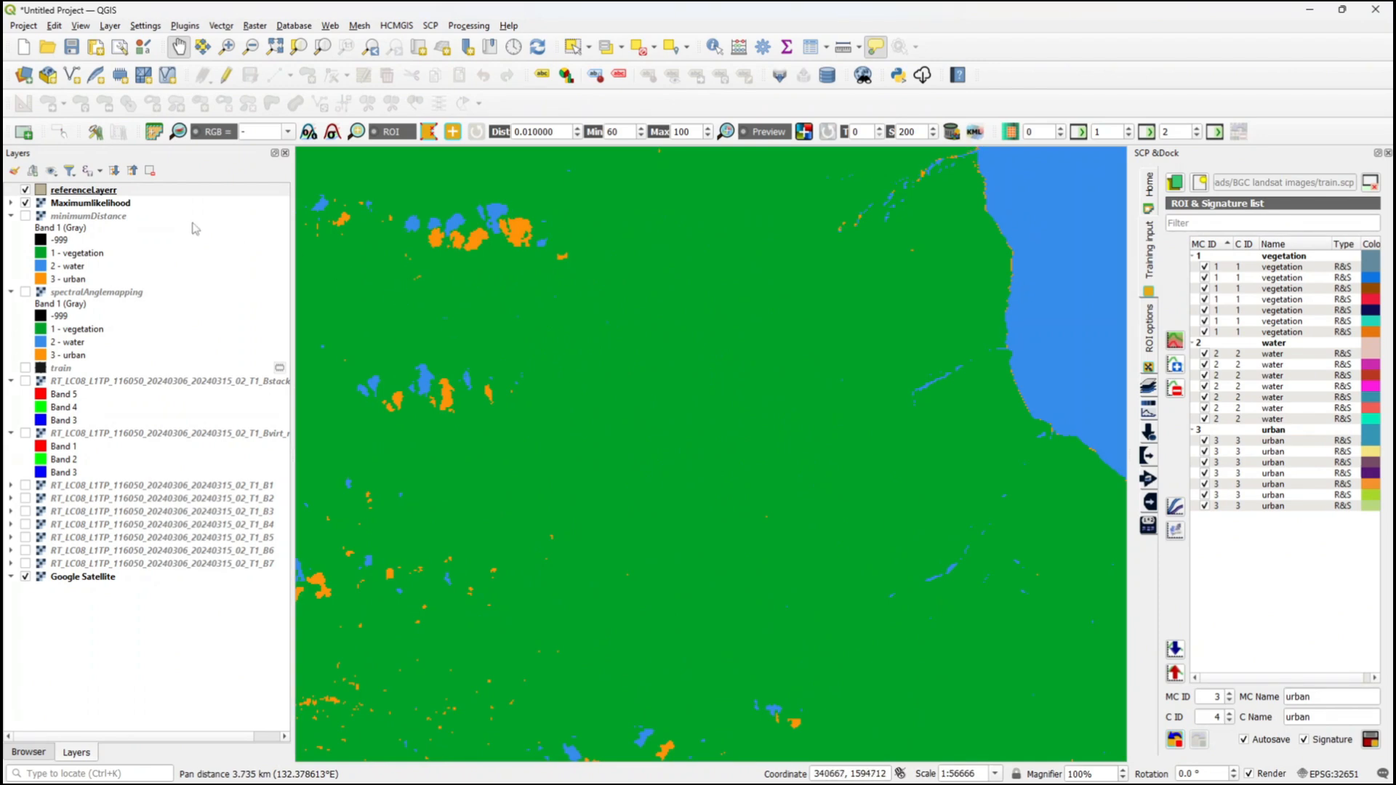
click(226, 75)
click(307, 75)
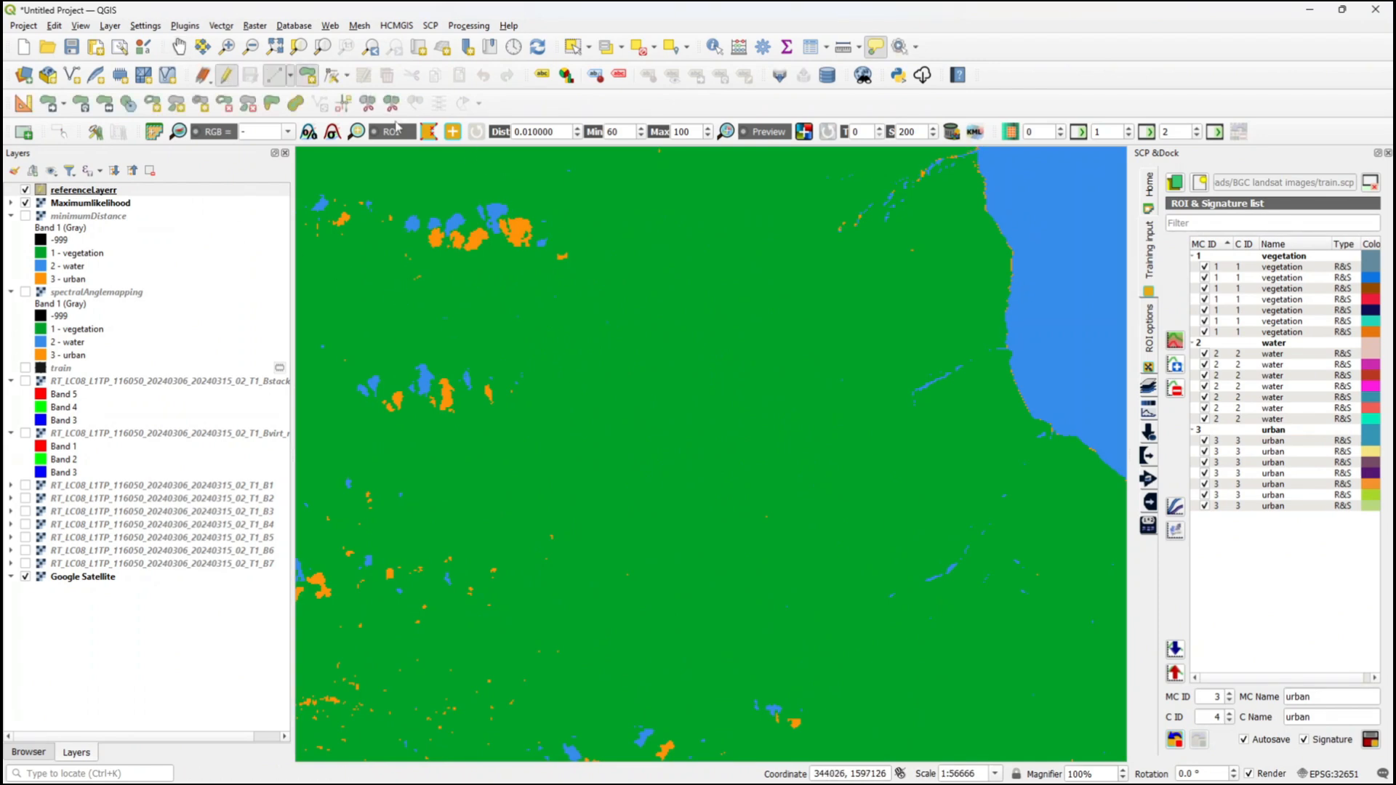
click(574, 350)
click(818, 343)
click(818, 521)
click(576, 528)
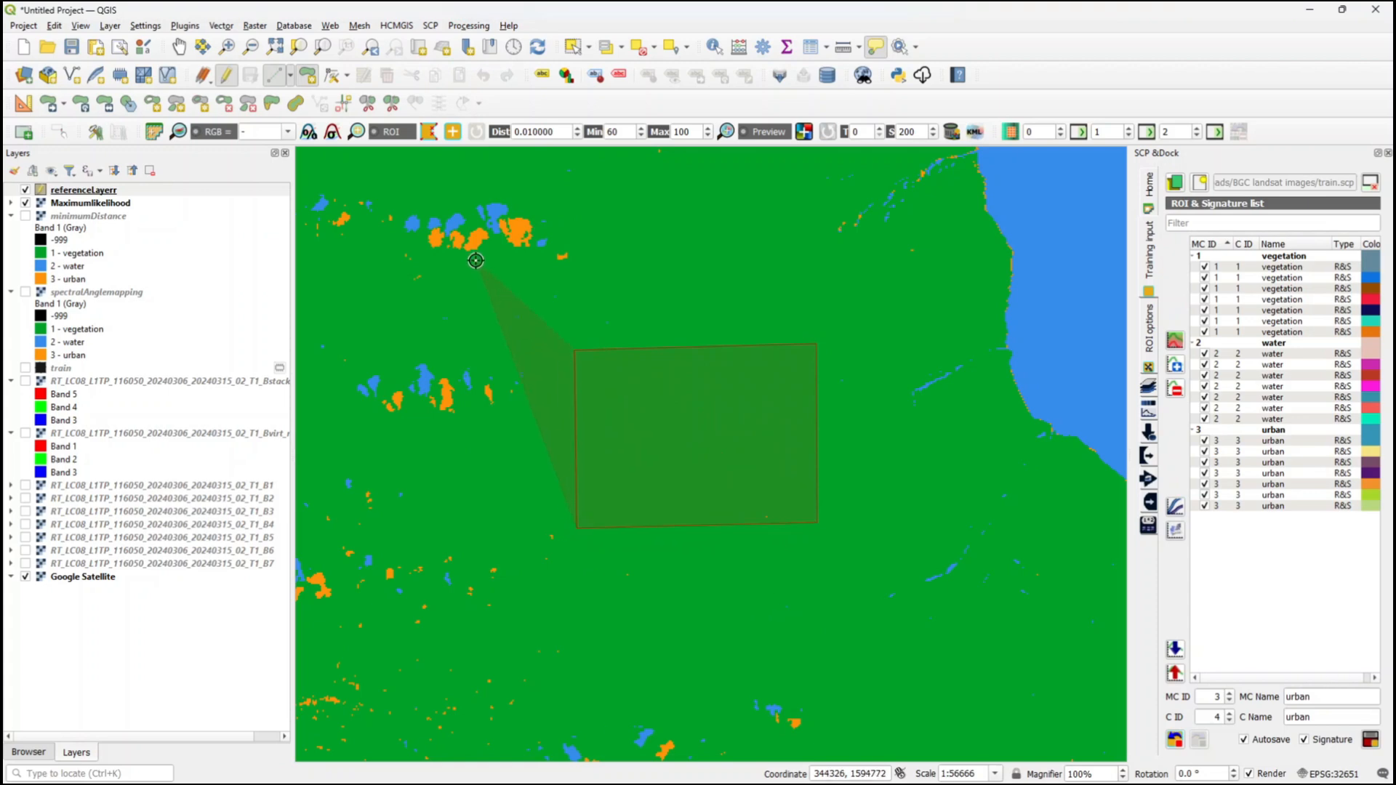
right_click(592, 370)
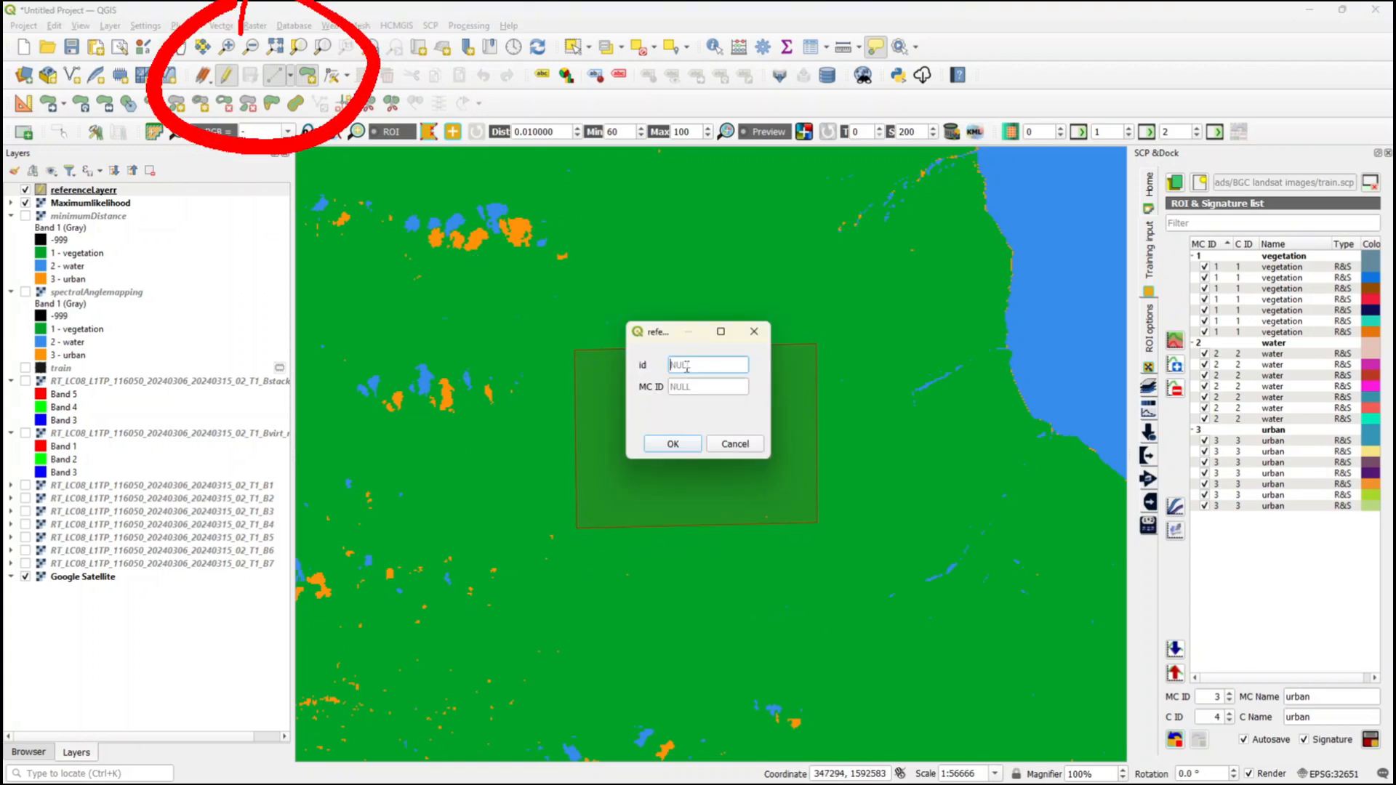
- Hide the Maximumlikelihood layer to reveal Google Satellite and discard the unsaved rectangular polygon
click(25, 204)
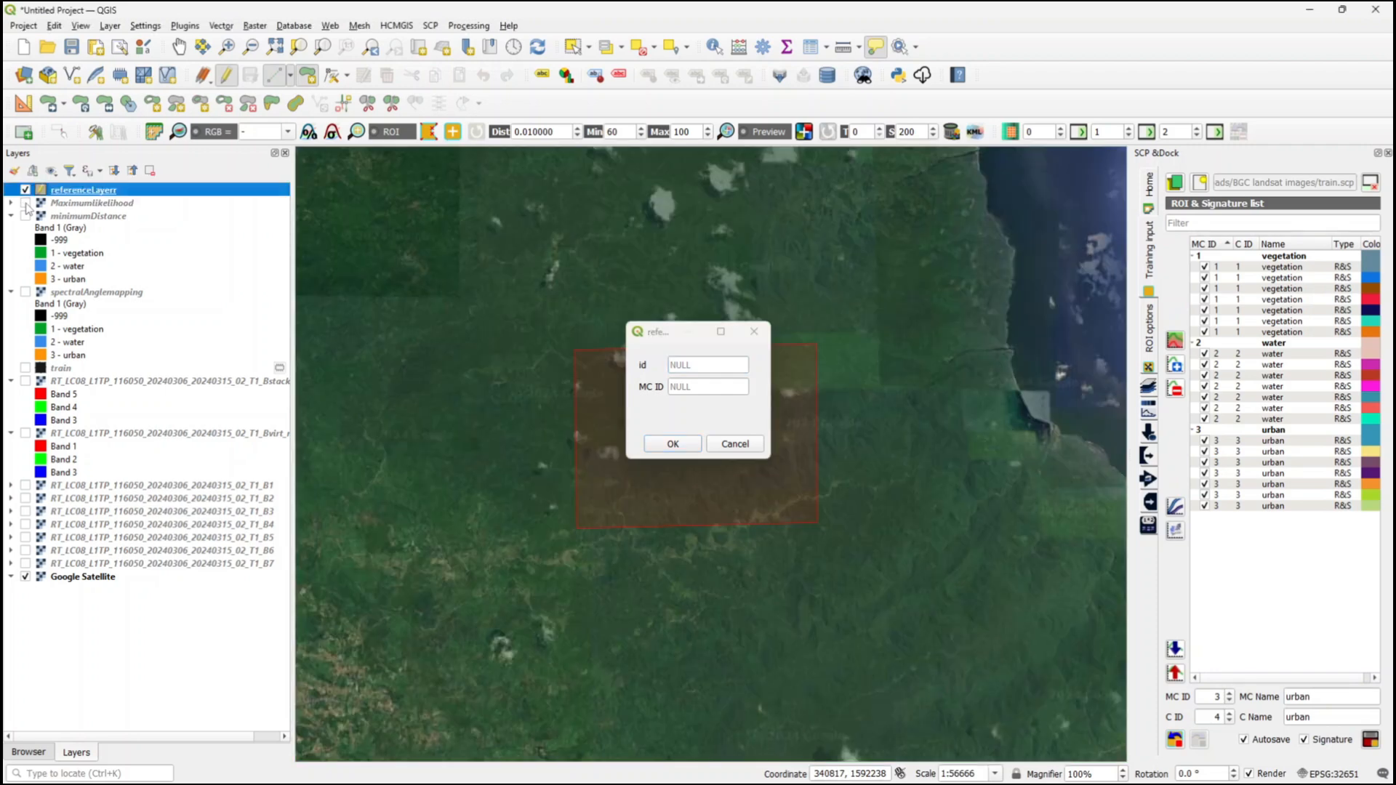
click(753, 332)
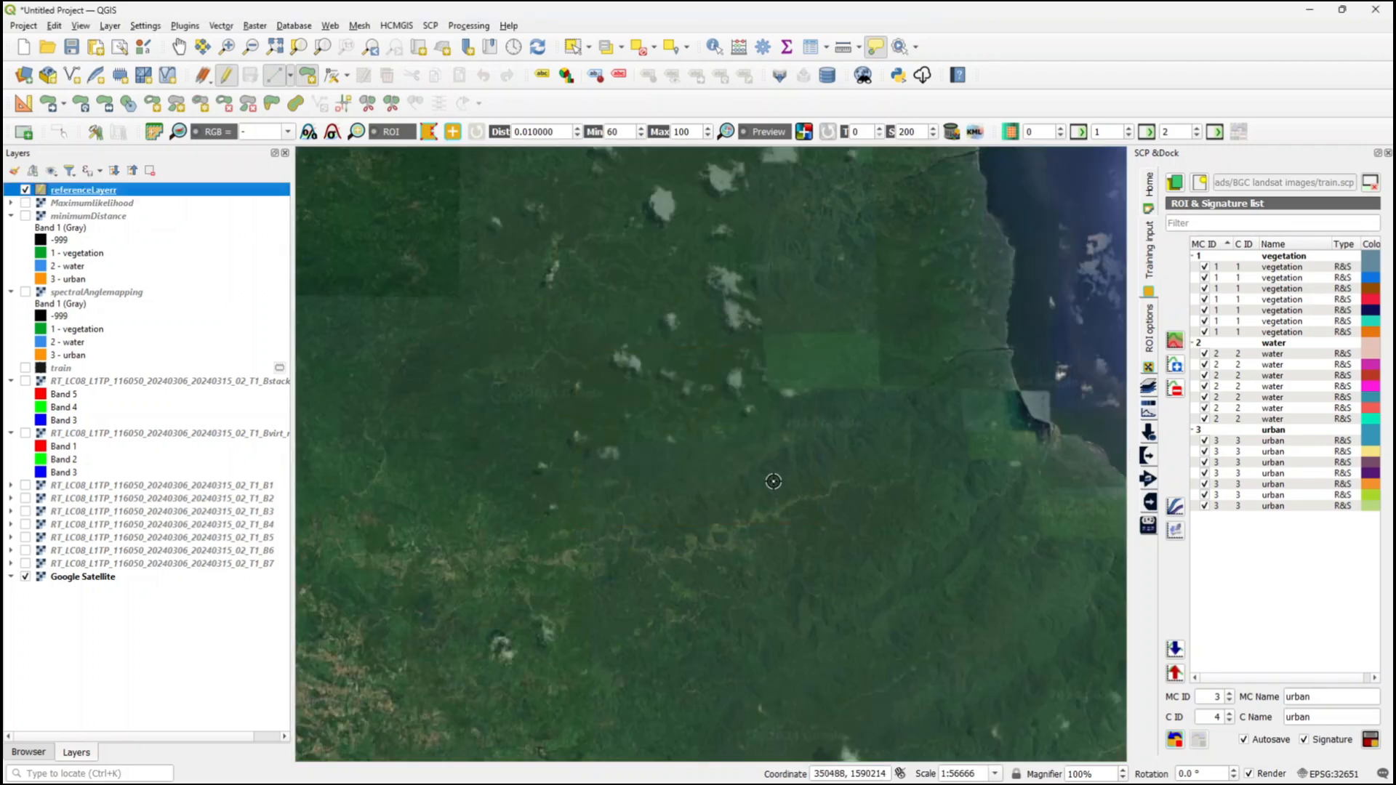
- Digitize a four-sided polygon on referenceLayerr over the vegetated area inland and west of the scattered clouds
scroll(452, 500, down, 2)
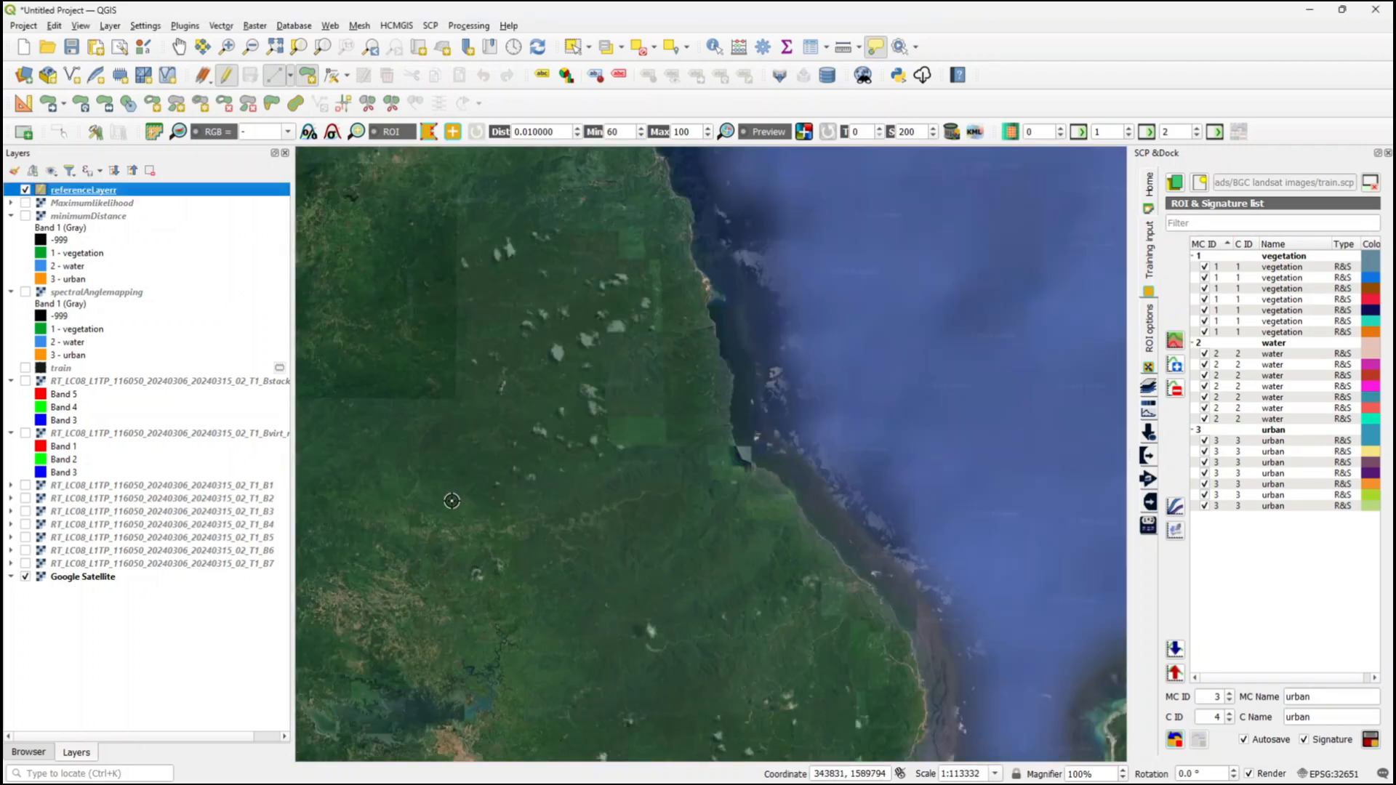
scroll(449, 500, up, 2)
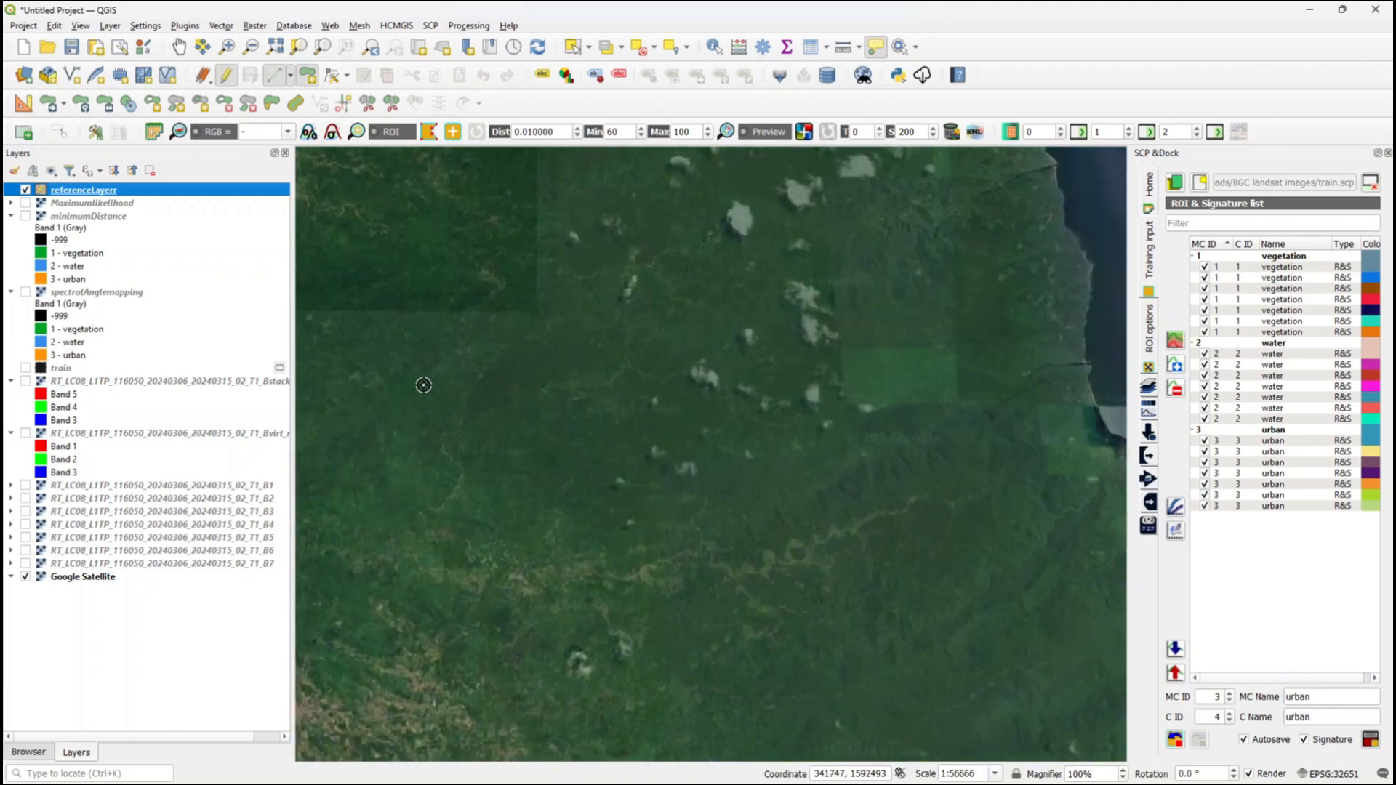
click(355, 349)
click(518, 339)
click(522, 497)
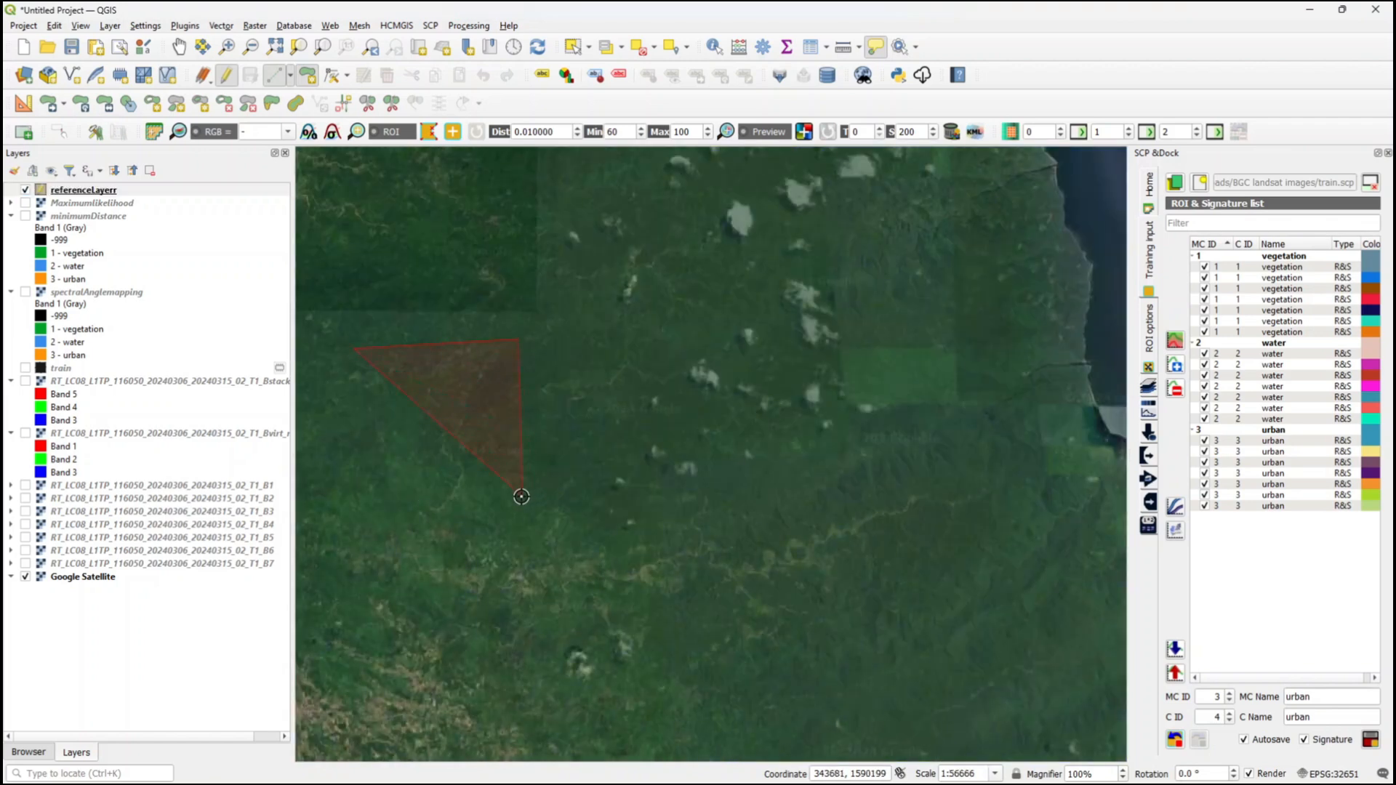
click(355, 495)
right_click(355, 495)
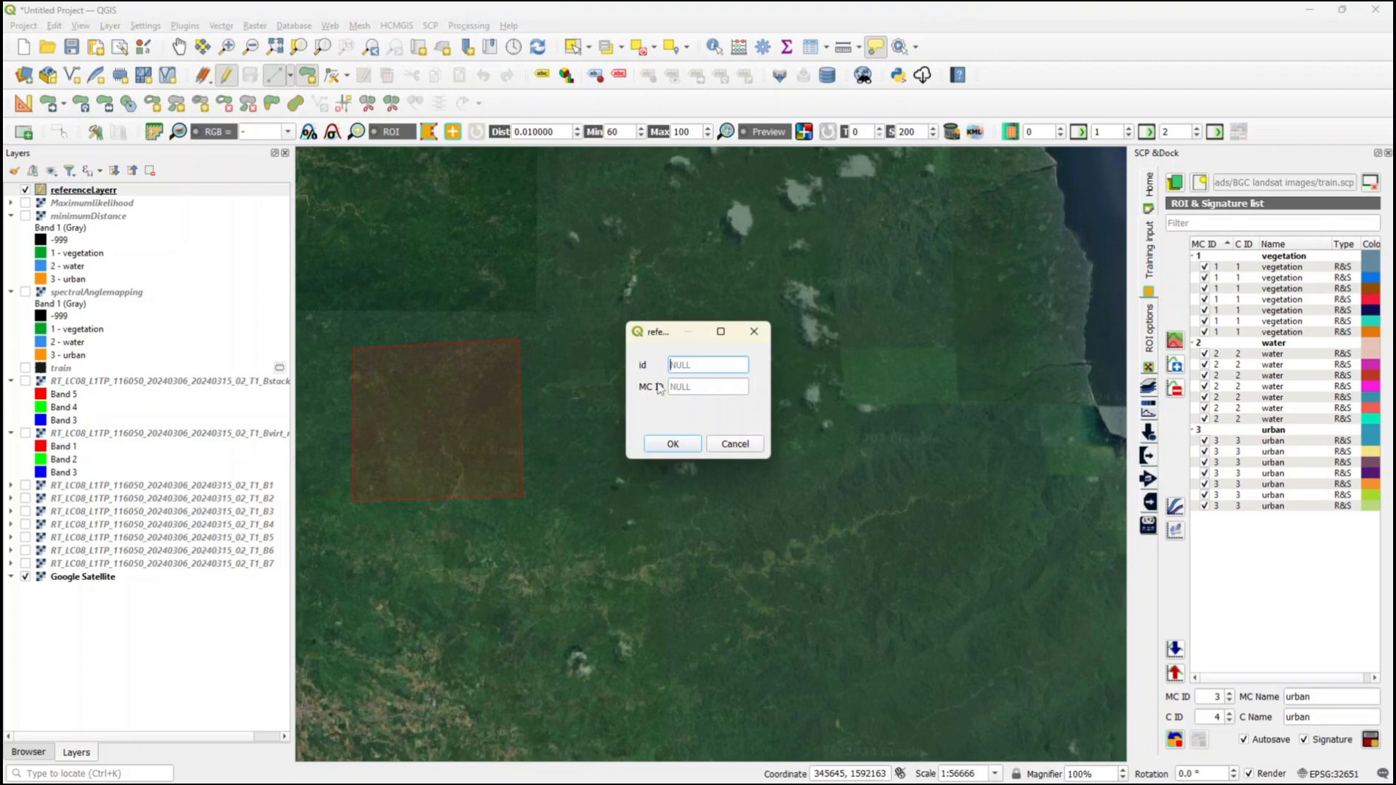
- Give the new polygon the id 1 and MC ID 1 and accept its attributes
text(1)
click(685, 385)
text(1)
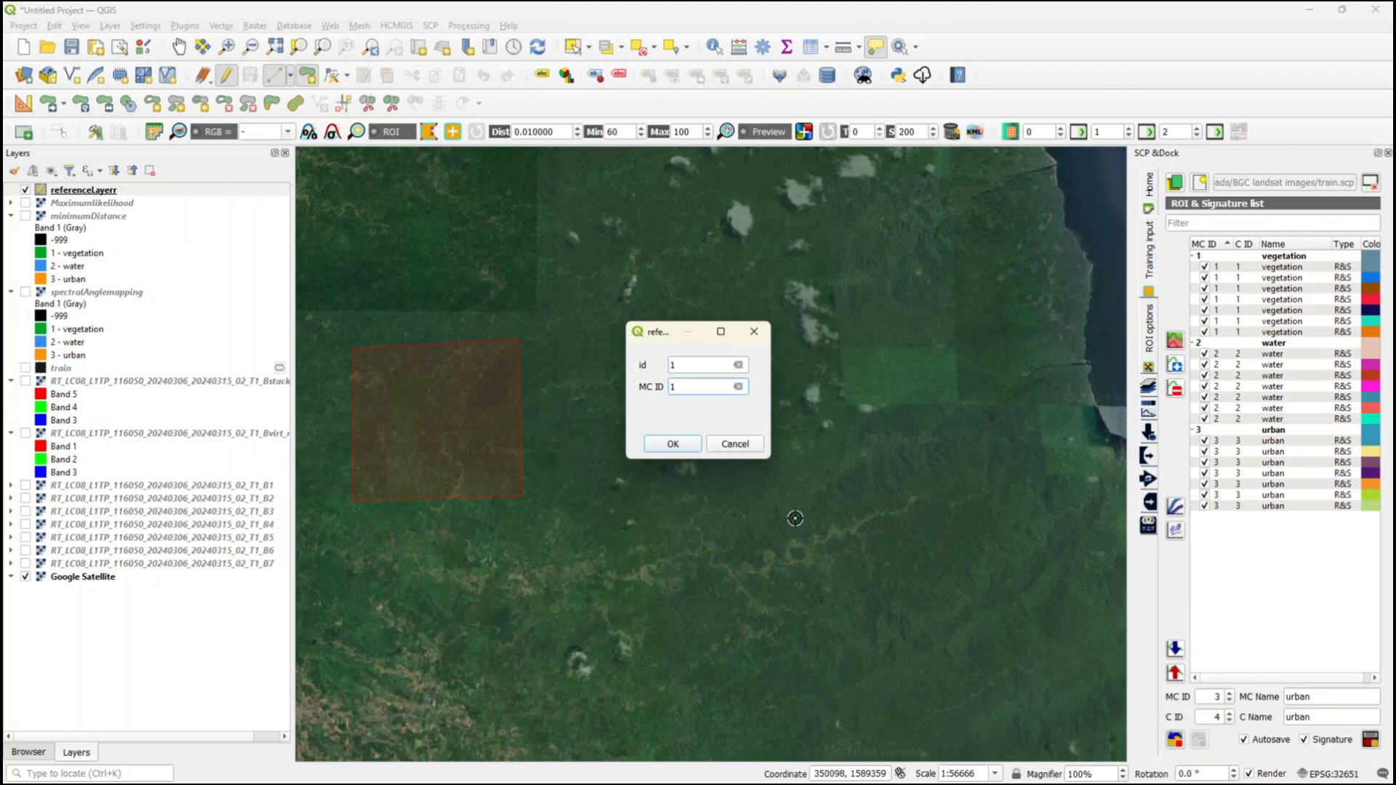
click(672, 445)
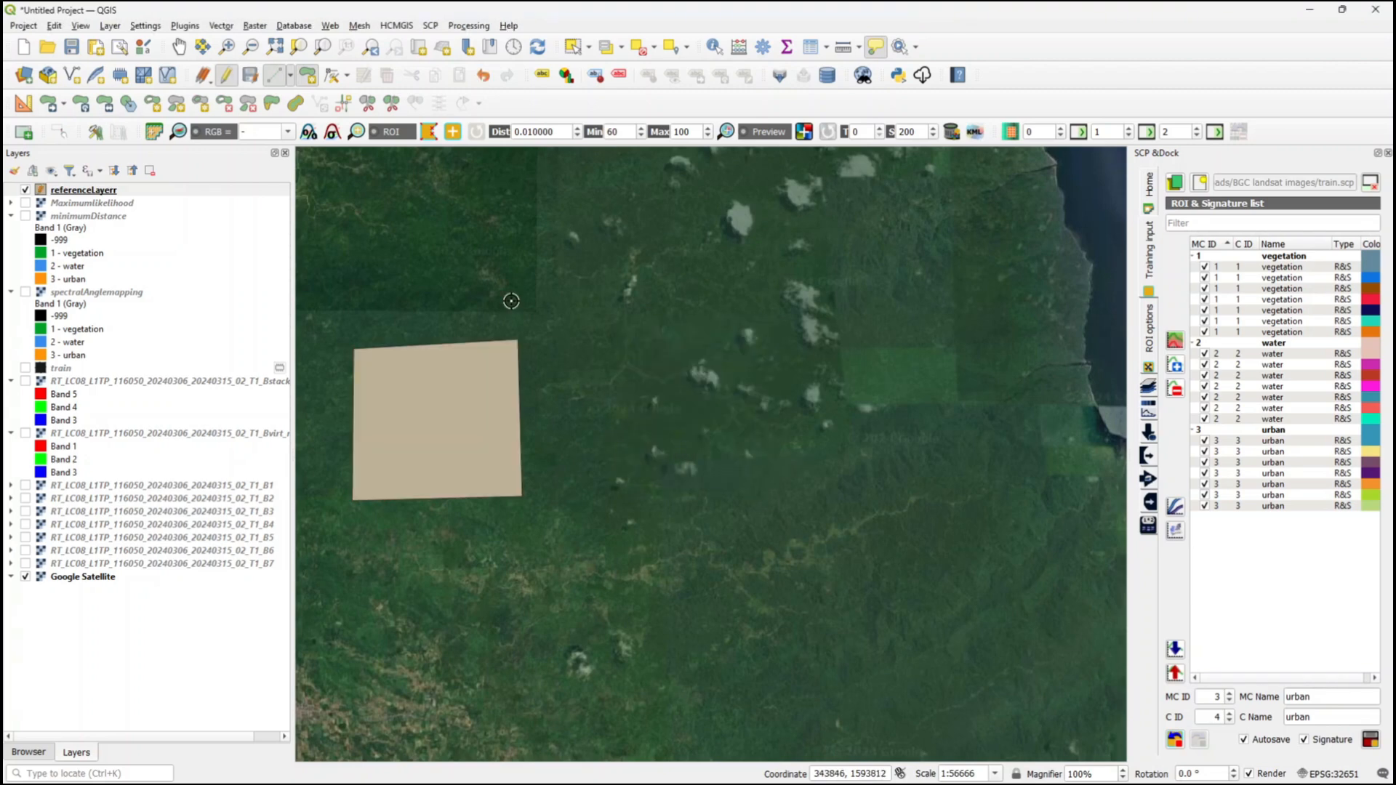
- Set the ROI's C ID to 3 and digitize a four-sided polygon over the forested hills west of the first polygon
click(178, 47)
drag(420, 472, 841, 489)
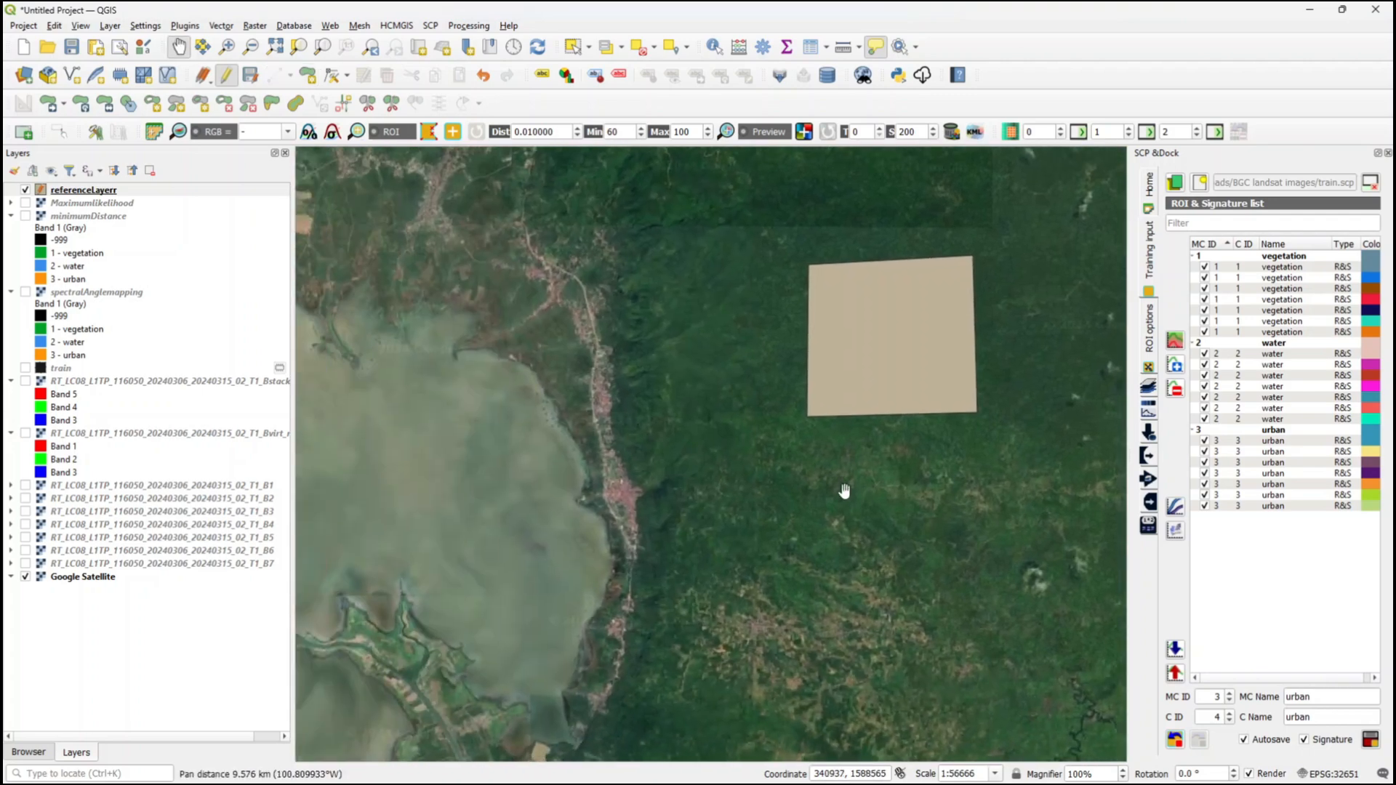
scroll(844, 494, down, 1)
drag(447, 589, 651, 598)
scroll(689, 452, up, 3)
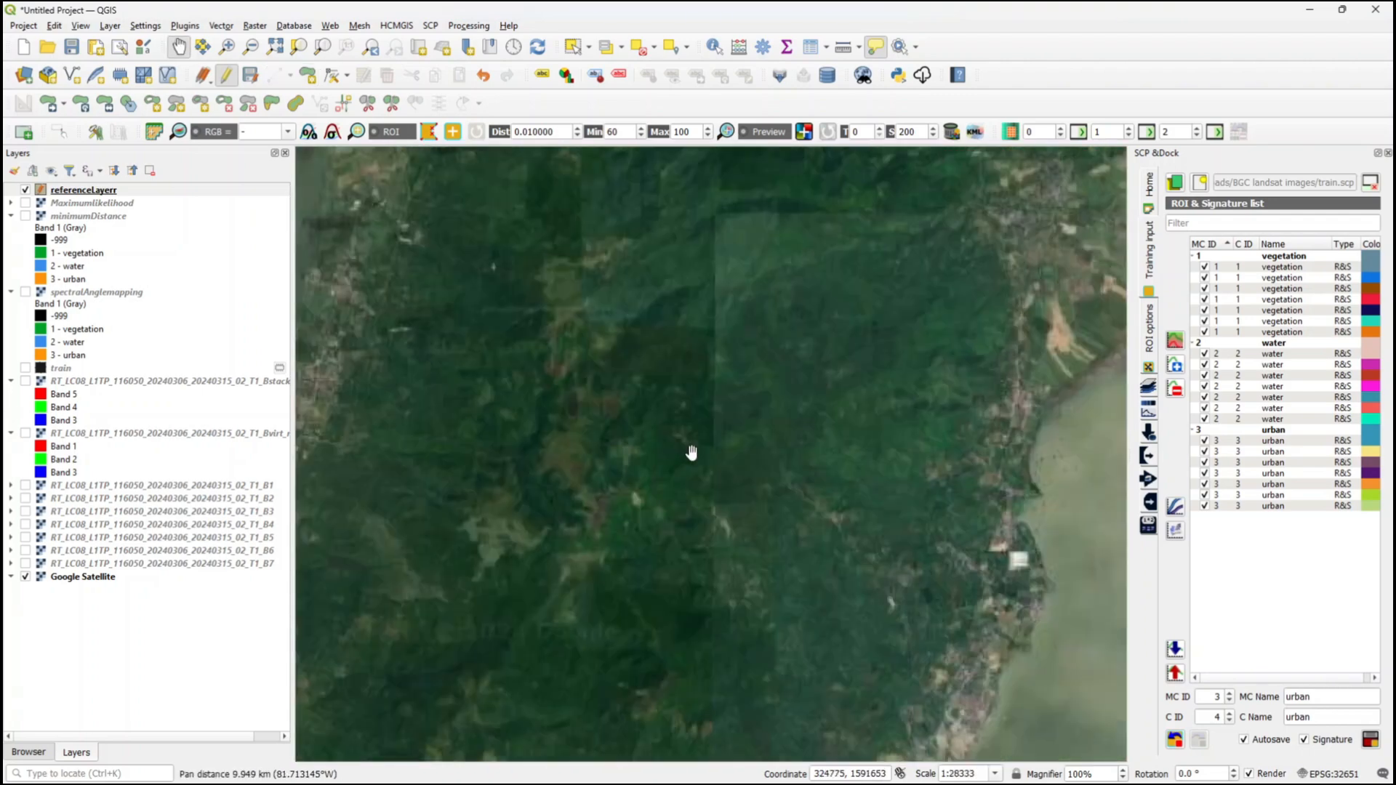
drag(706, 445, 670, 640)
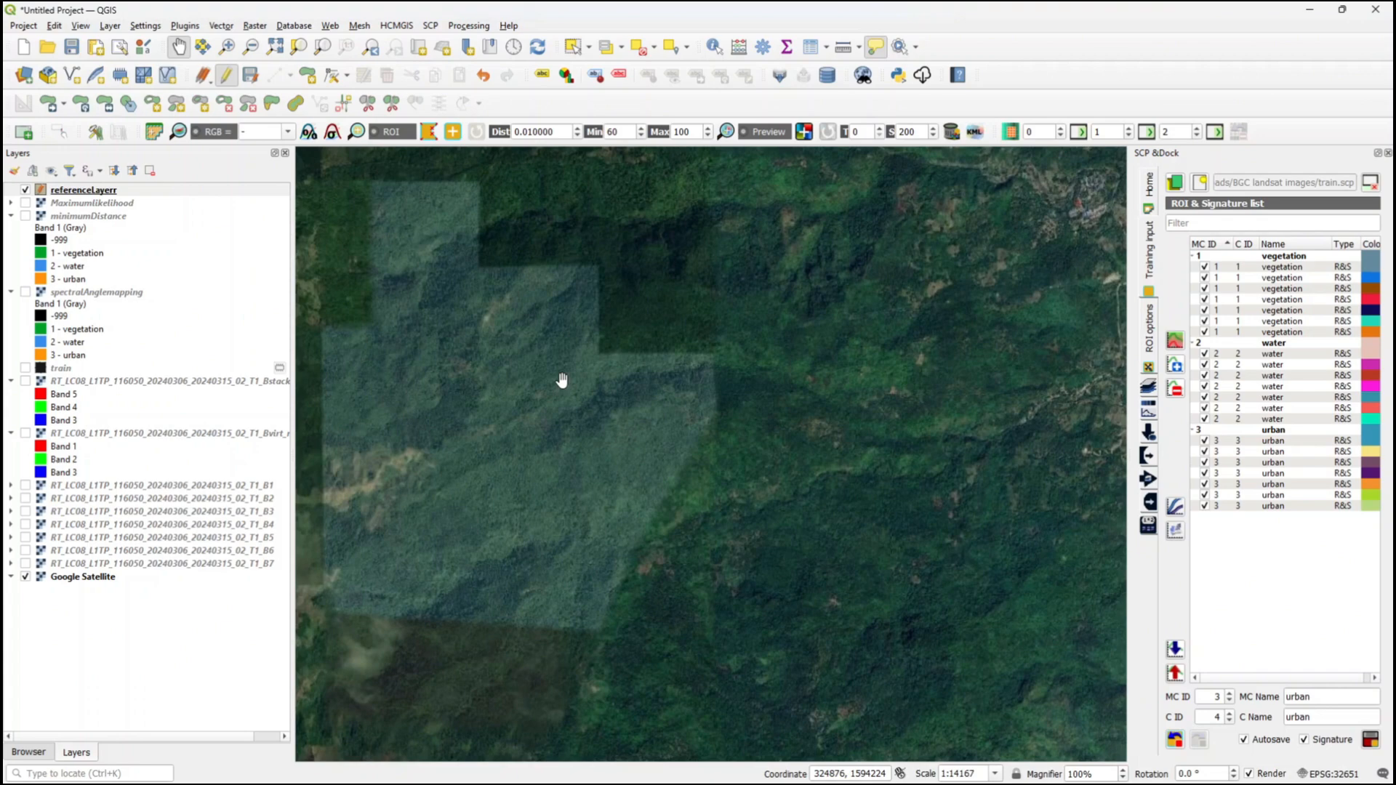
click(1229, 722)
click(307, 74)
click(524, 386)
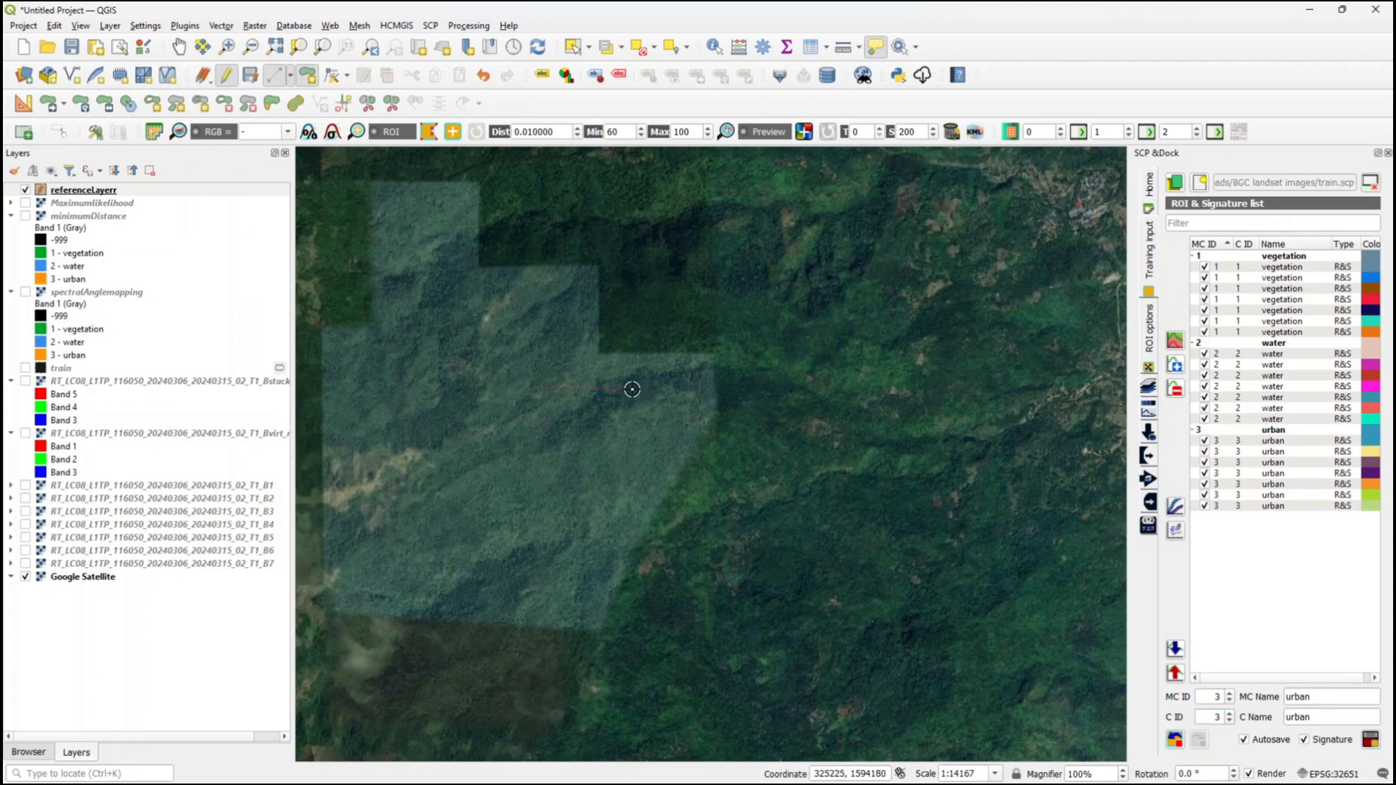
click(756, 367)
click(772, 690)
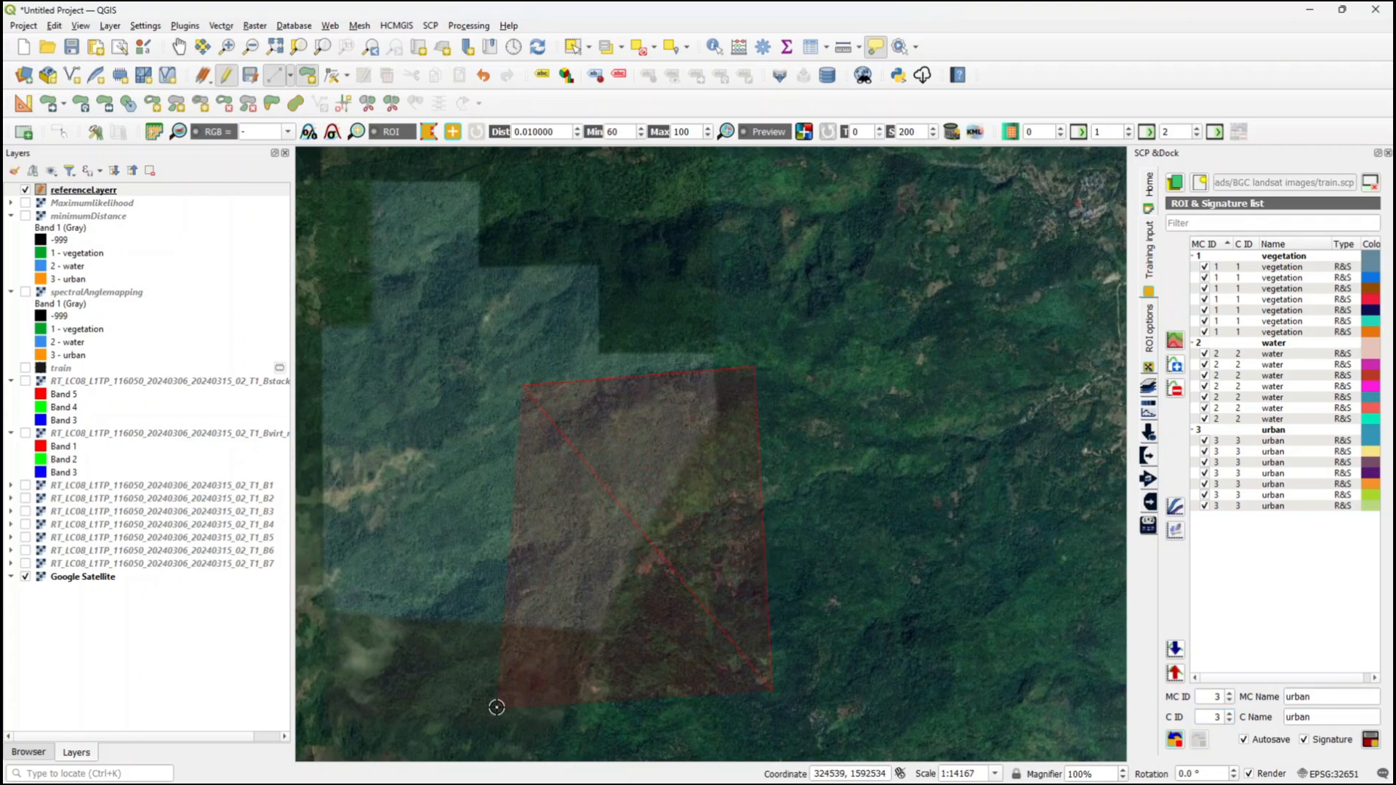
click(523, 702)
right_click(524, 703)
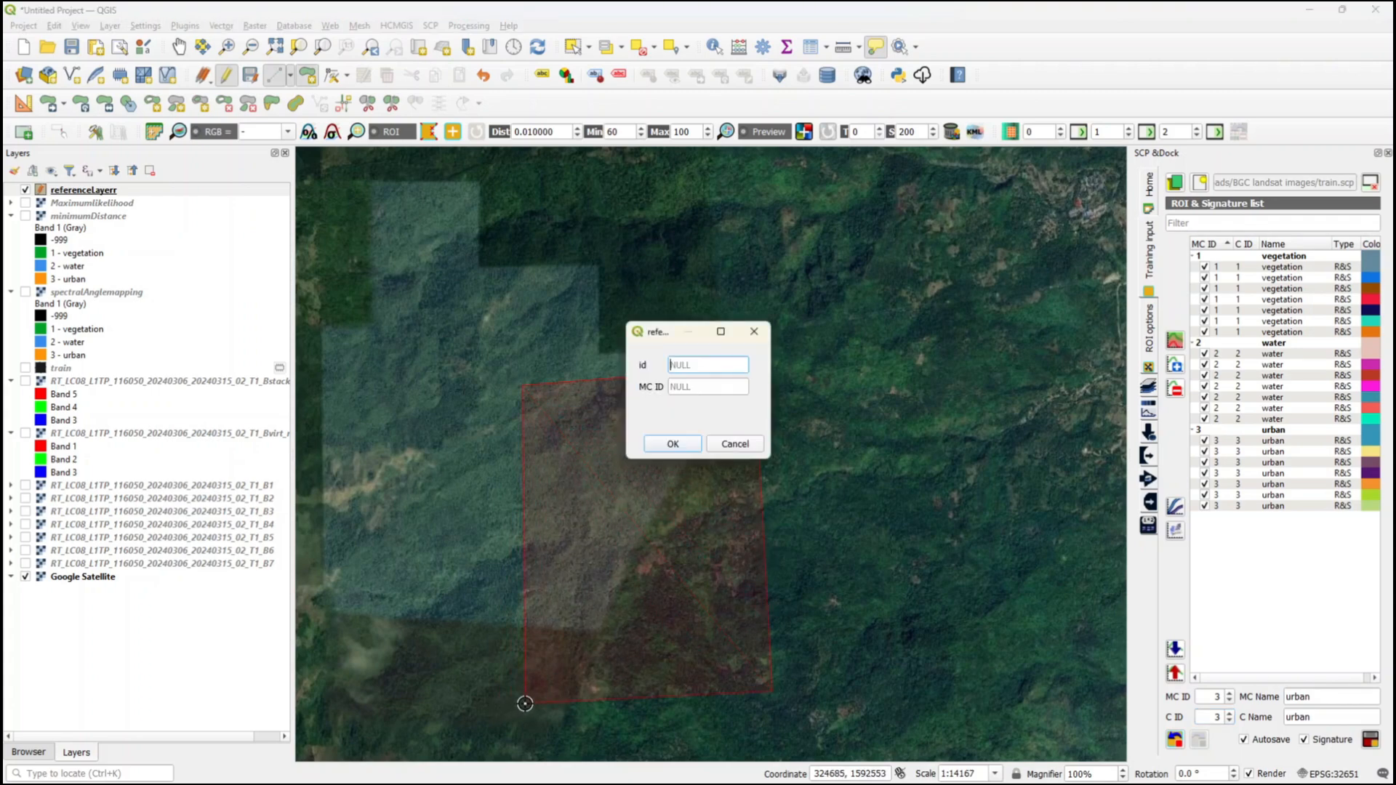
- Give the second polygon the id 2 and accept its attributes
text(2)
click(701, 385)
click(672, 445)
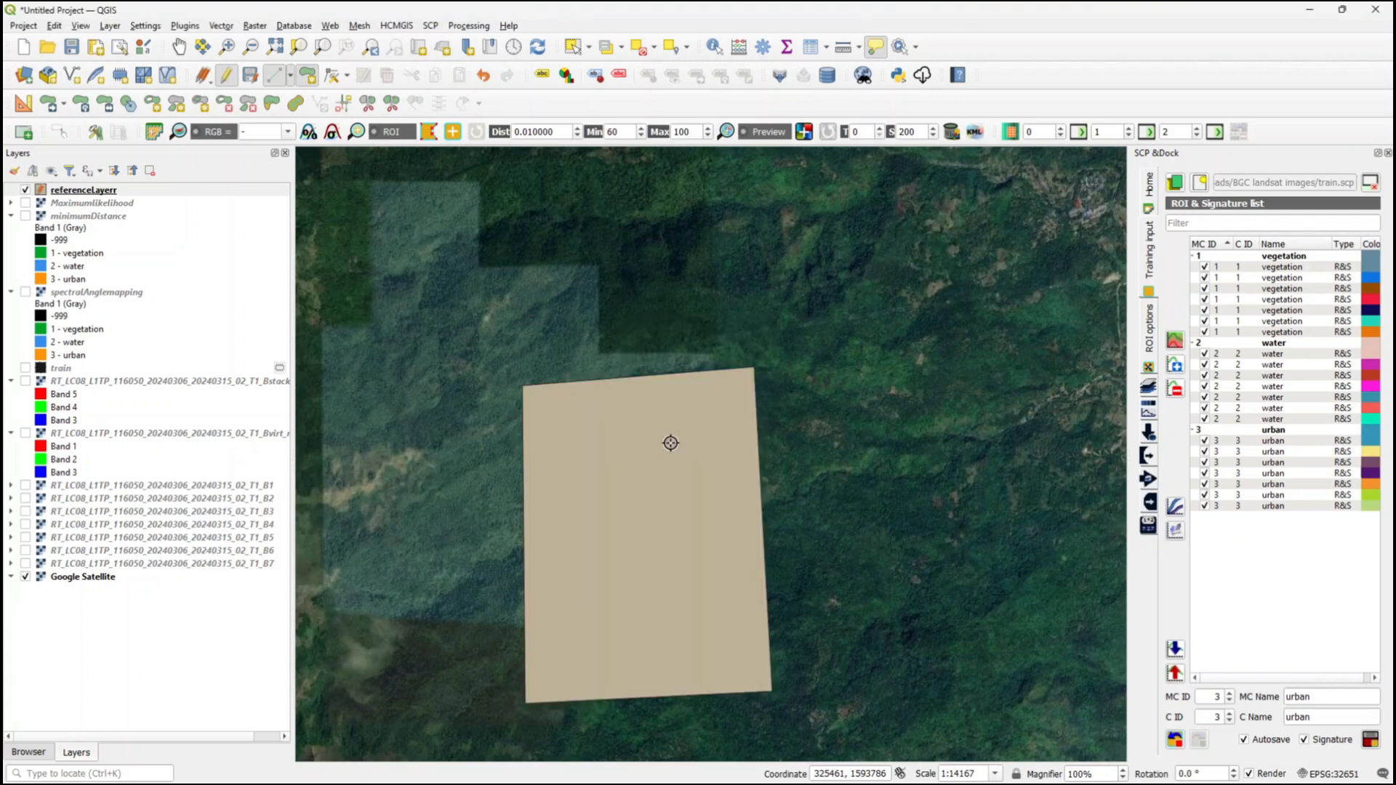
- Digitize a third four-sided polygon over the dark forest near the southwestern coast and accept its attributes
click(178, 48)
scroll(503, 529, down, 3)
drag(660, 337, 393, 673)
drag(607, 350, 643, 633)
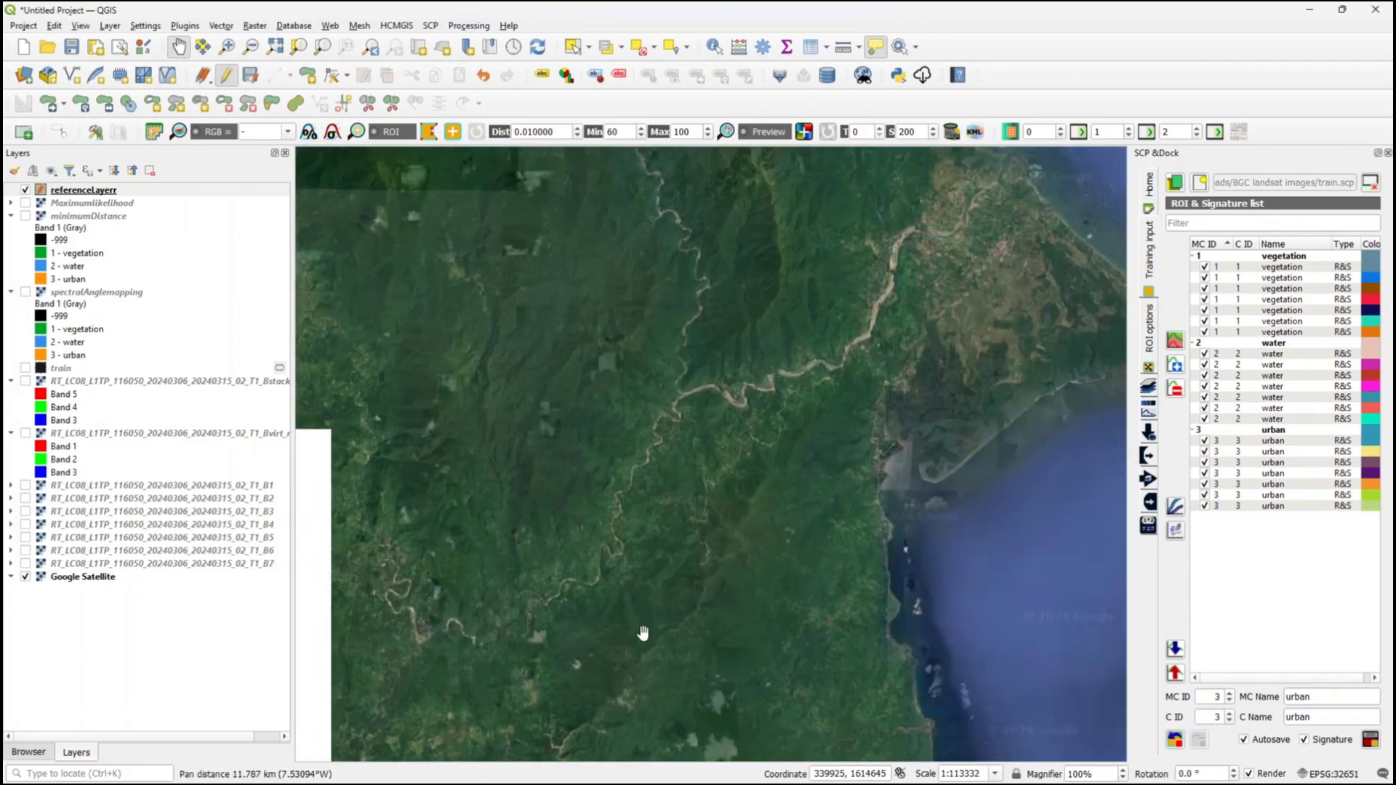
drag(408, 378, 756, 573)
scroll(509, 486, down, 3)
drag(407, 534, 753, 506)
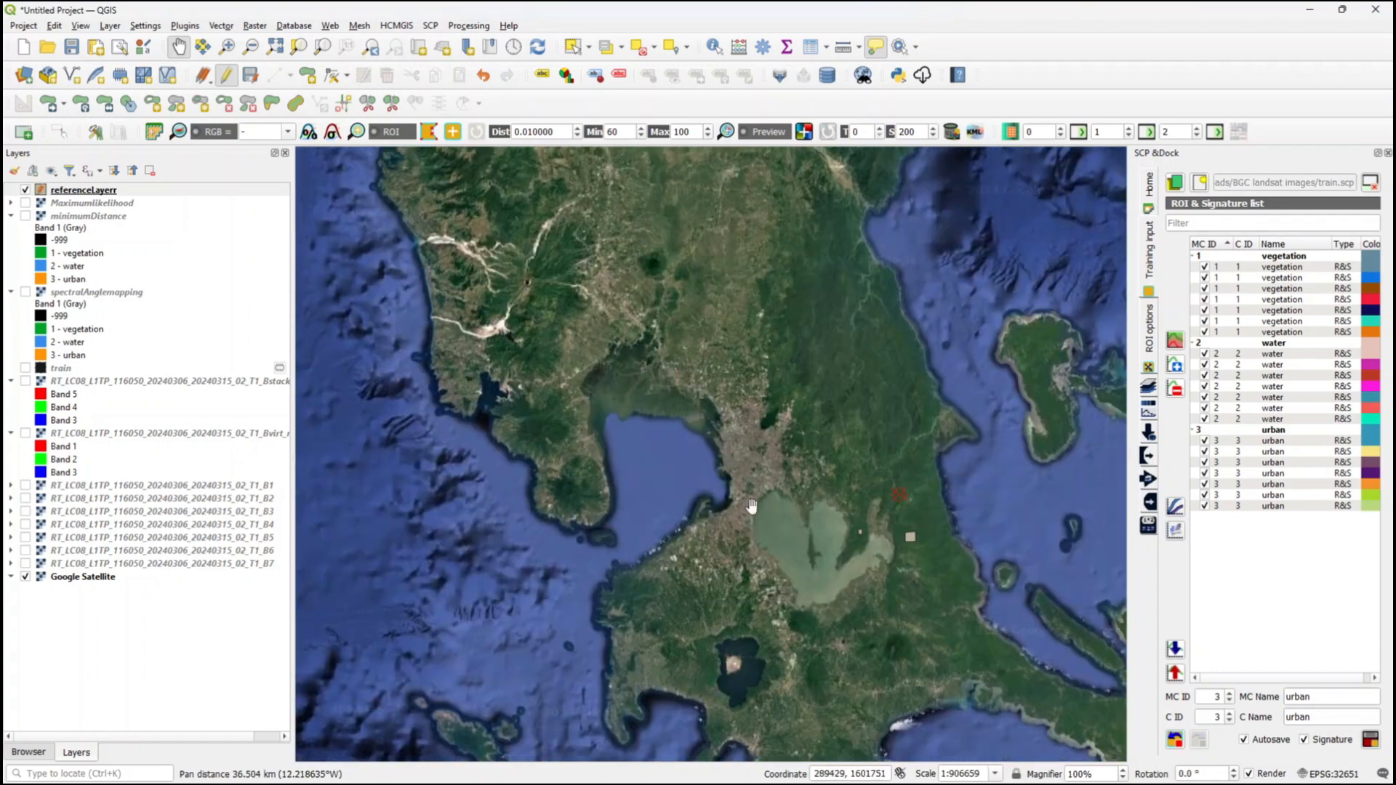
scroll(756, 502, up, 5)
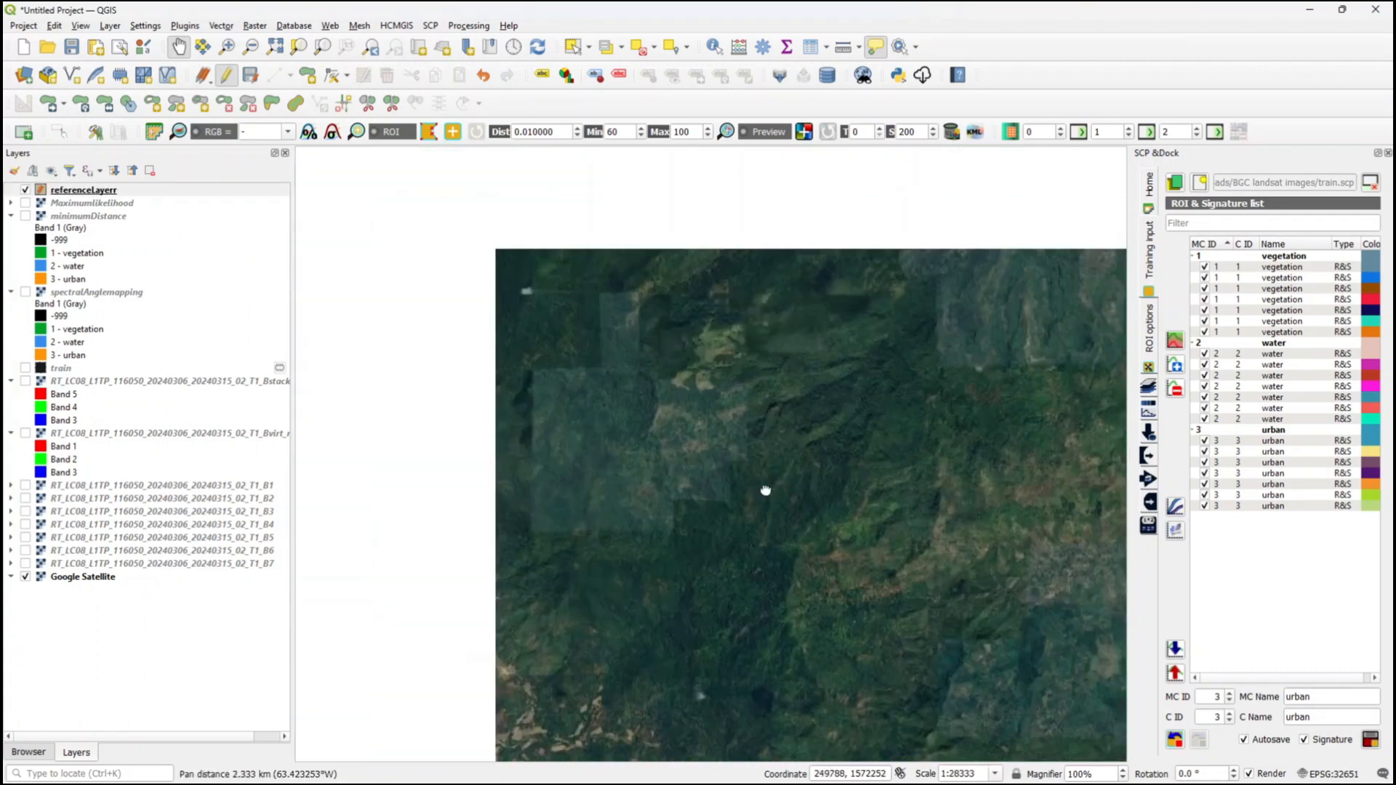
scroll(766, 491, up, 1)
drag(664, 505, 664, 530)
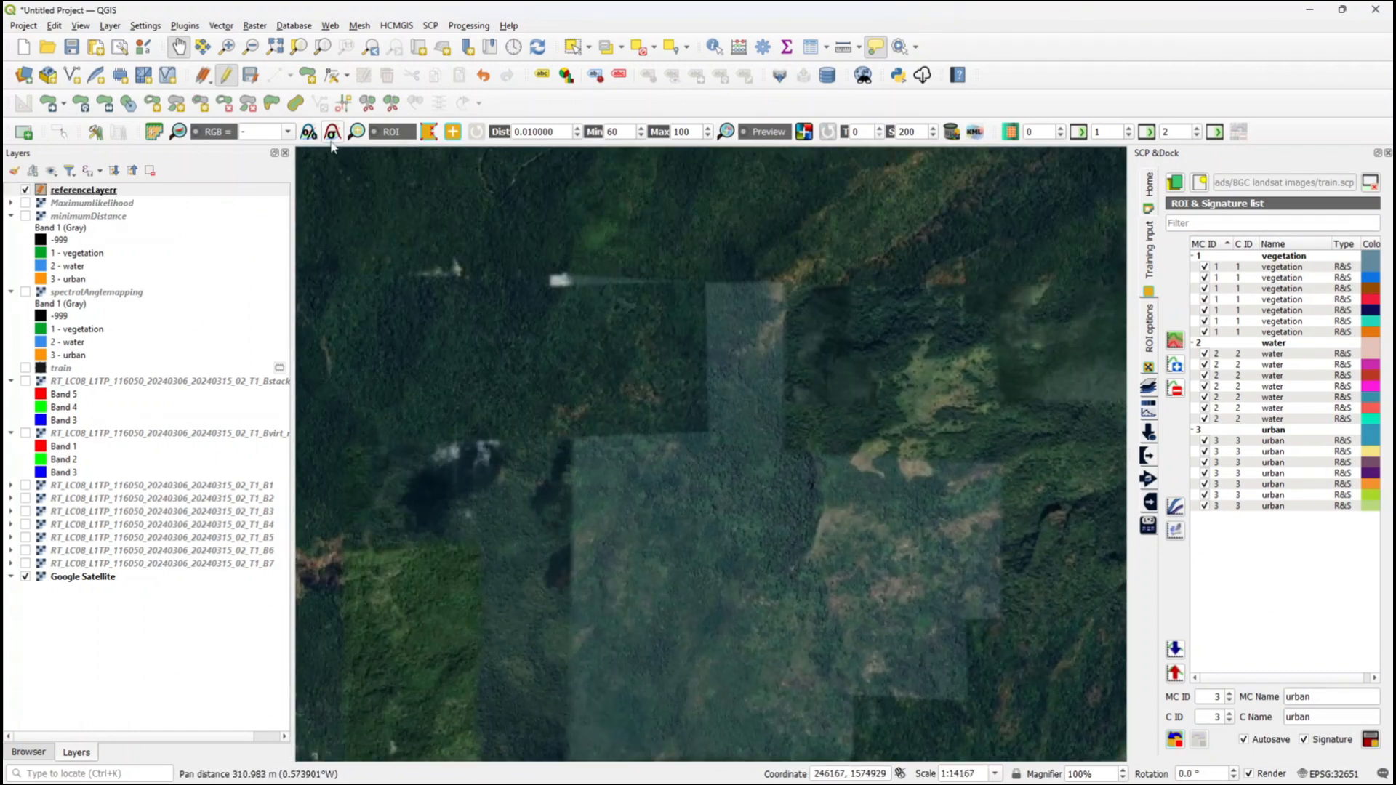
click(332, 132)
click(495, 304)
click(701, 297)
click(709, 512)
click(486, 509)
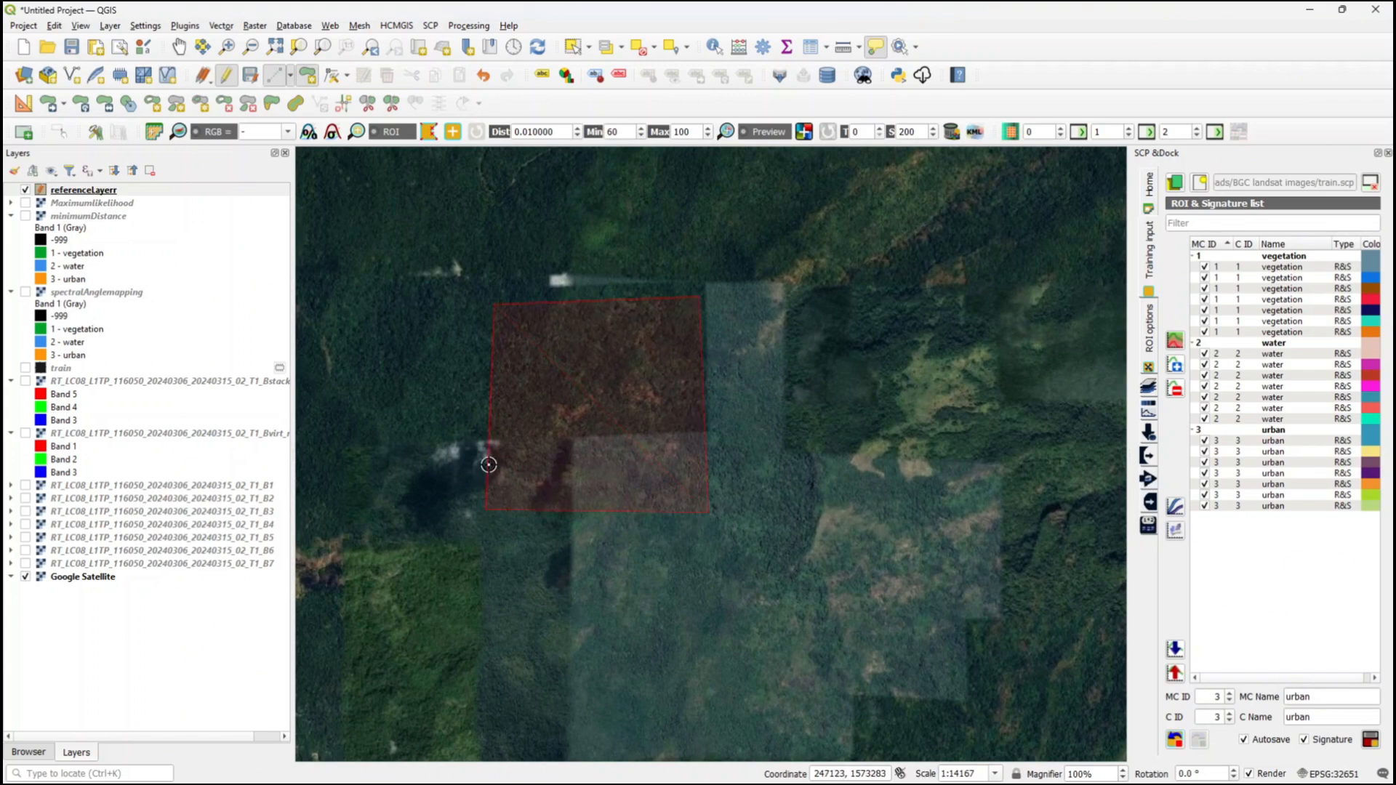
right_click(489, 464)
click(674, 443)
- Digitize another four-sided polygon over the dense forest just north of the third polygon
scroll(581, 444, down, 3)
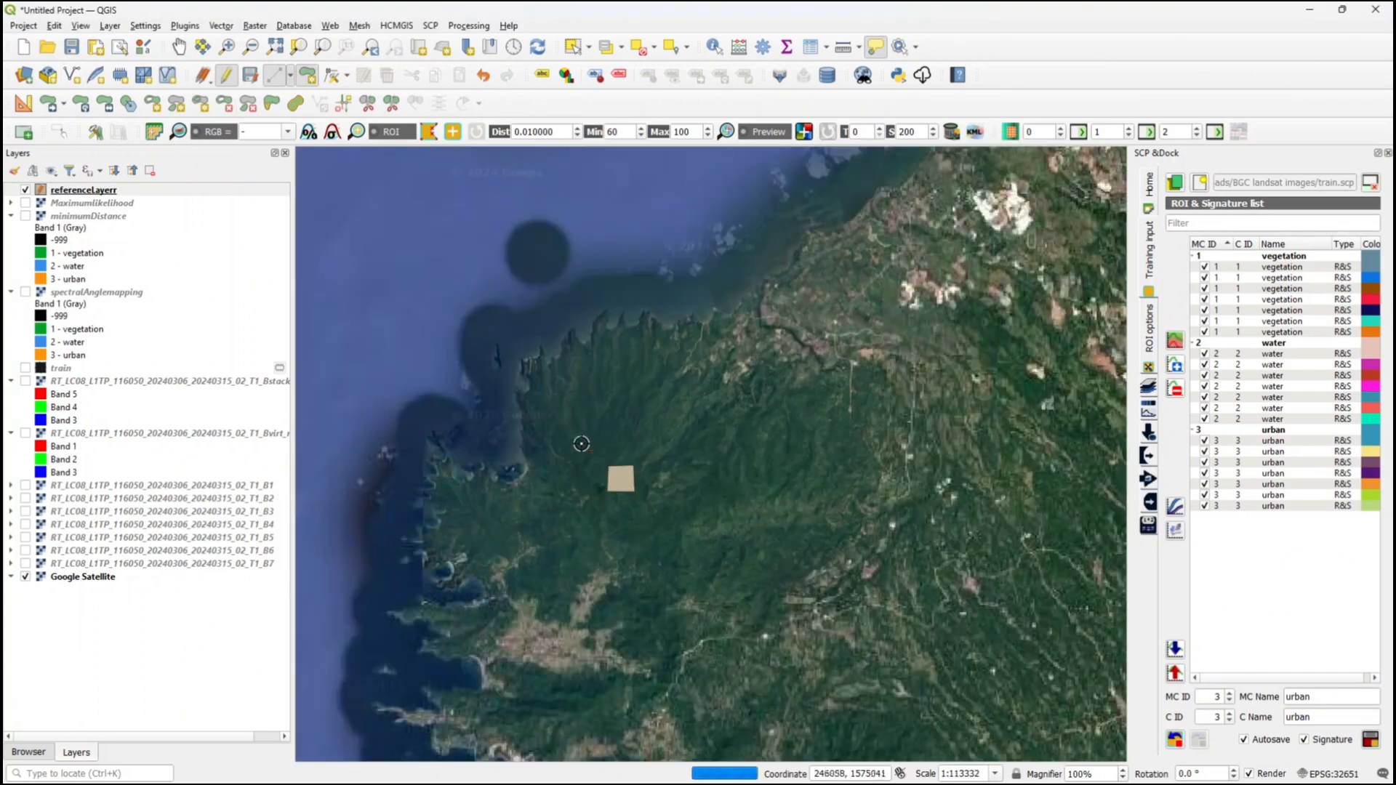
scroll(581, 443, up, 5)
click(471, 260)
click(825, 245)
click(837, 513)
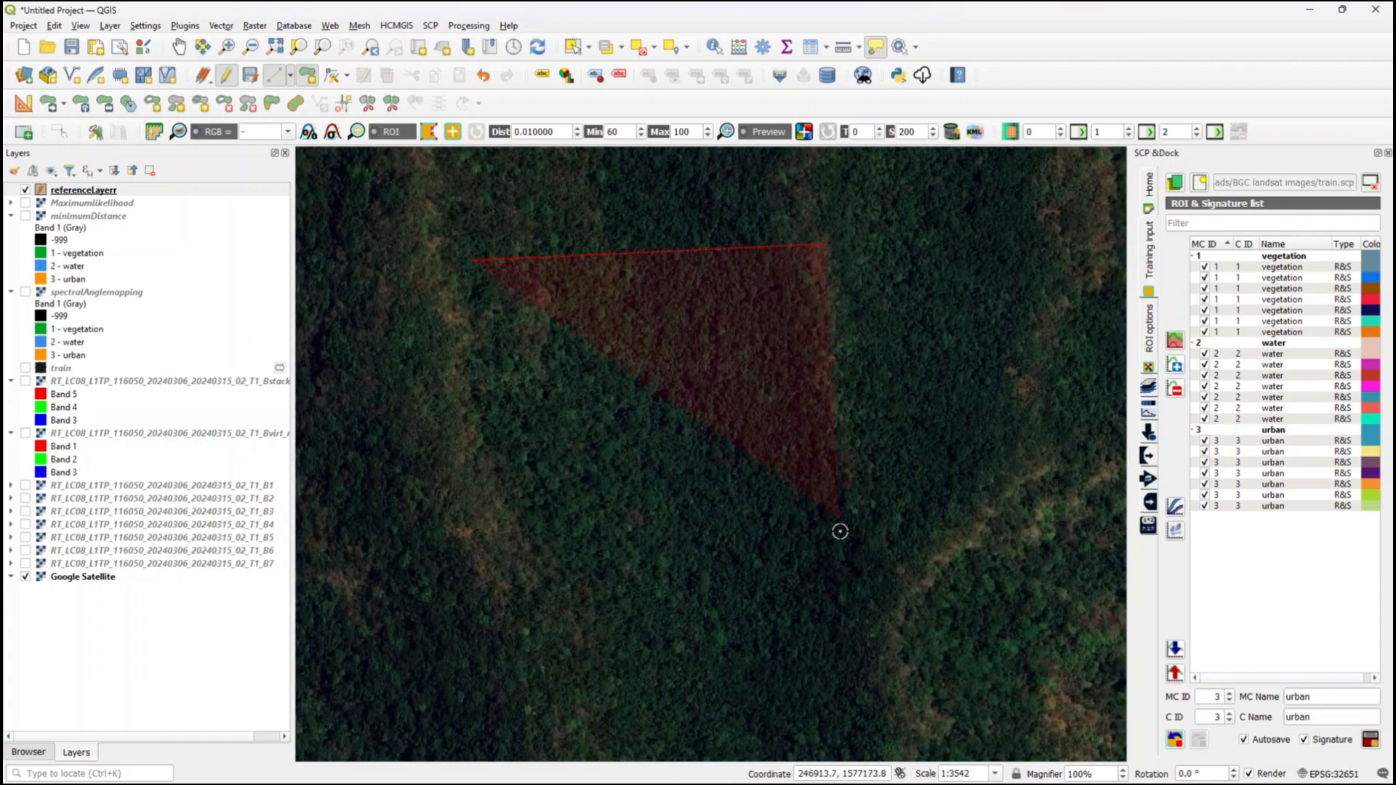
click(818, 658)
right_click(472, 656)
- Open SCP's accuracy assessment, refresh both layer lists and choose spectralAnglemapping as the classification to assess
click(430, 26)
mouse_move(486, 126)
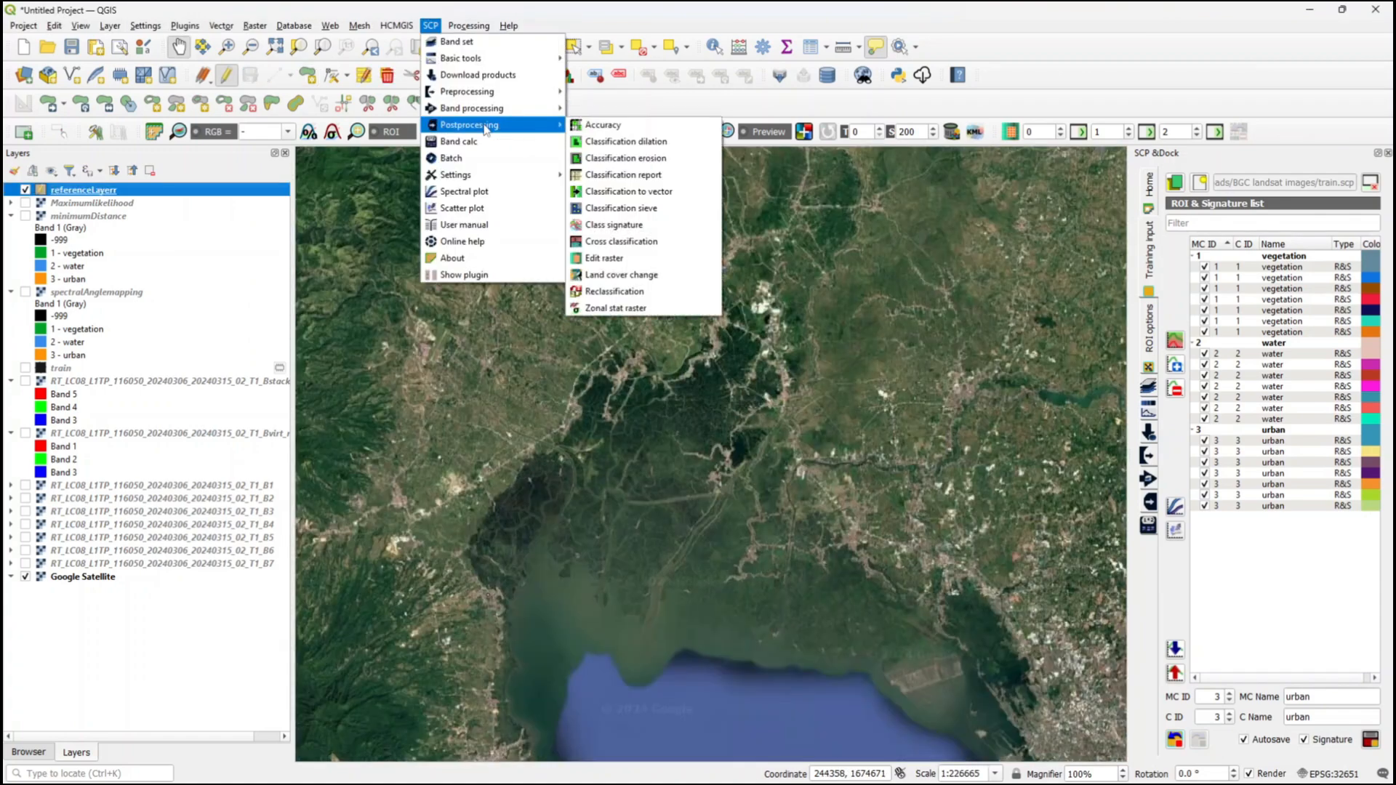
click(604, 126)
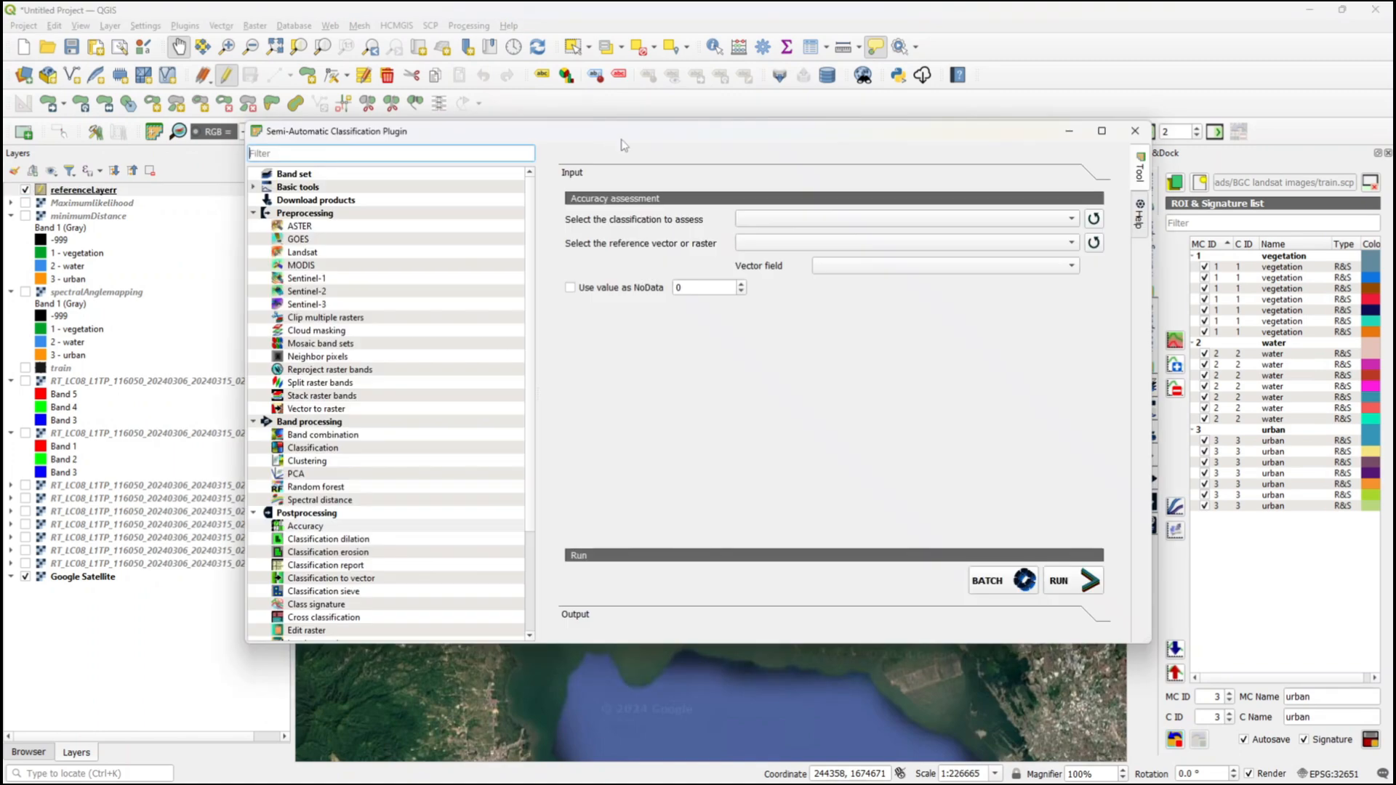
click(866, 220)
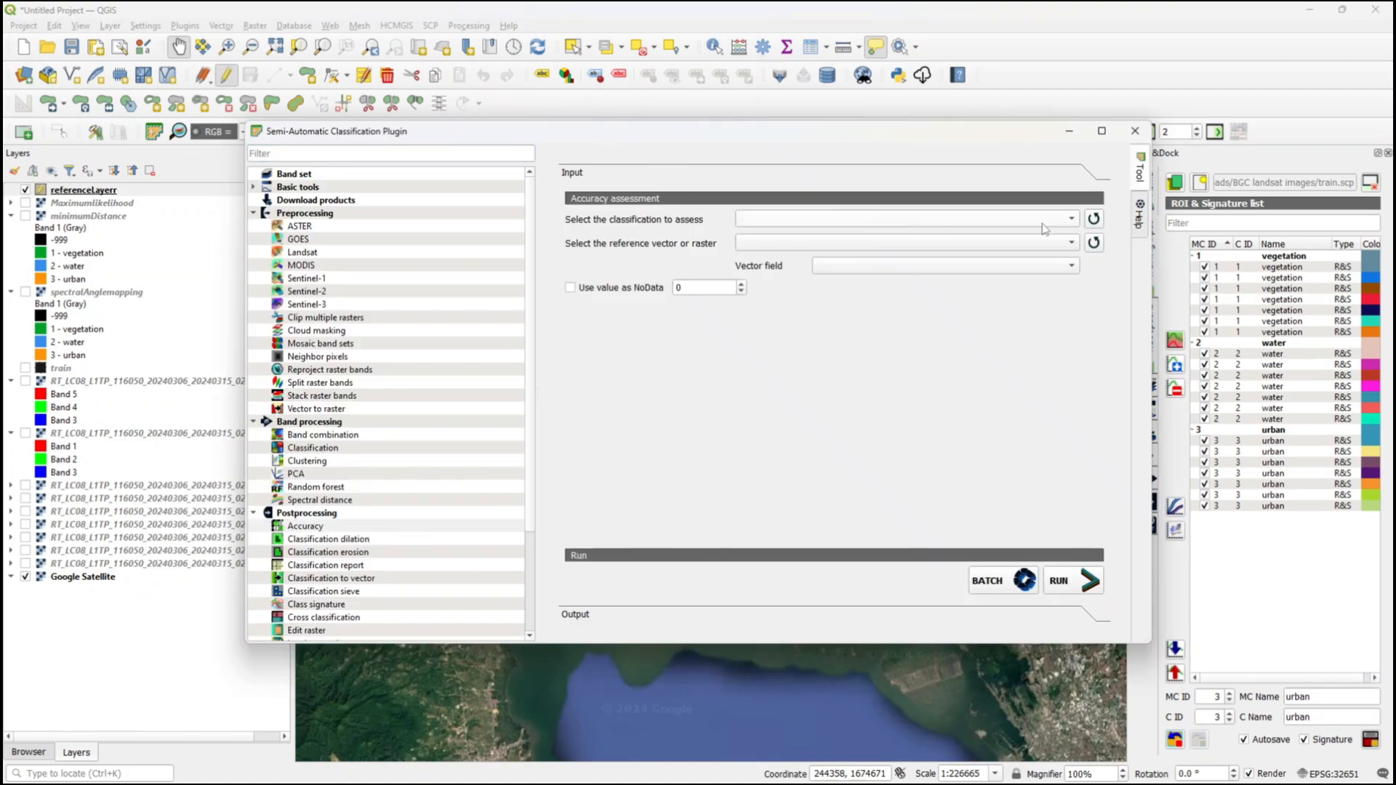
click(1093, 220)
click(1093, 243)
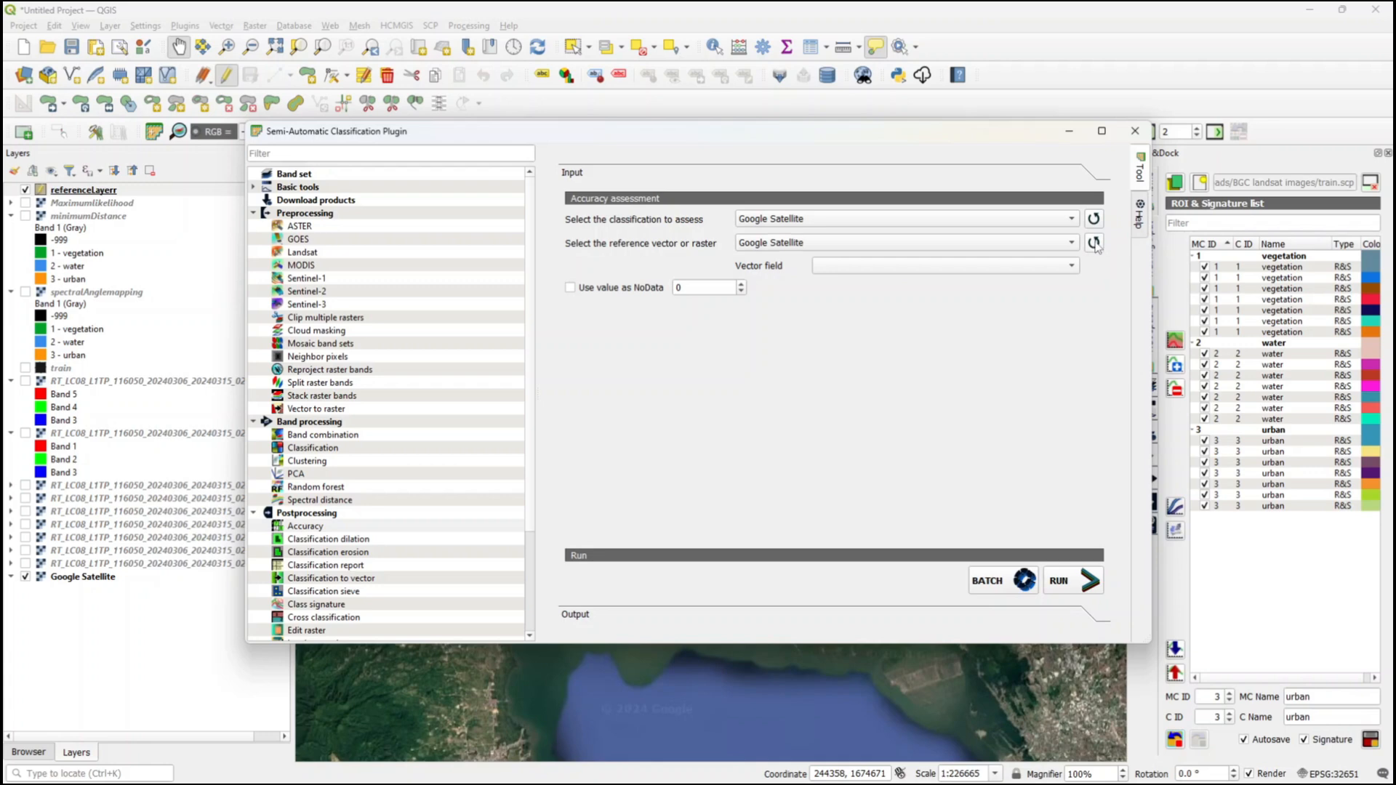
click(1073, 220)
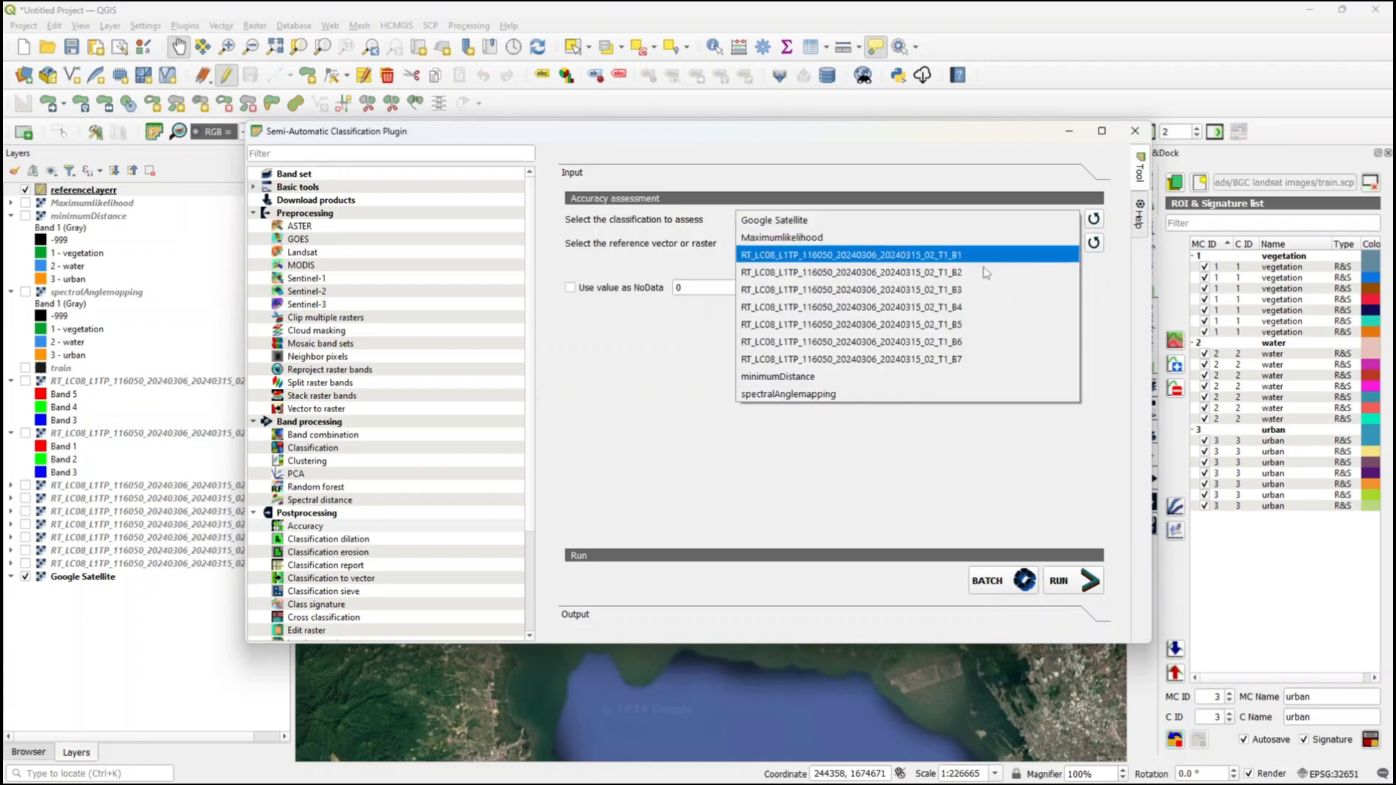
click(922, 394)
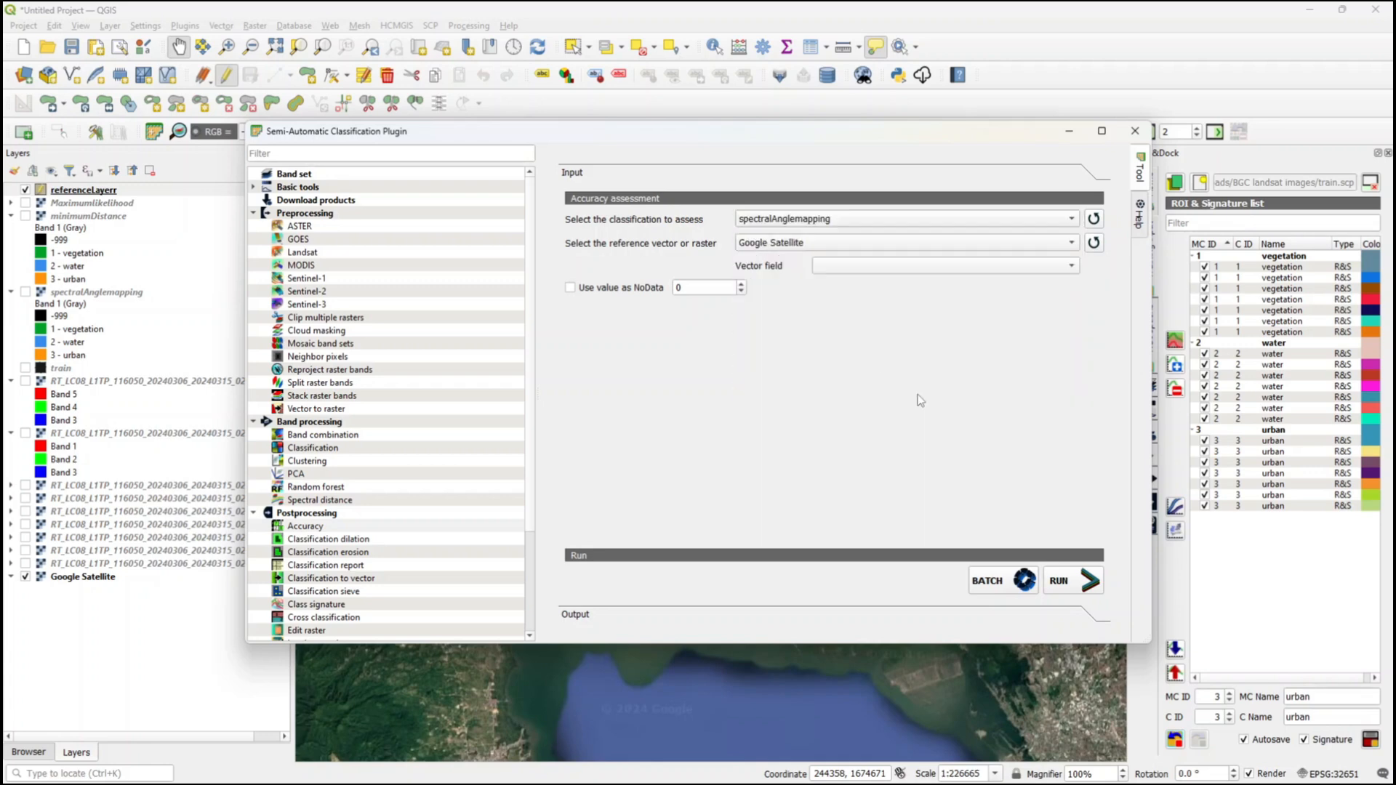
- Choose referenceLayerr as the reference vector and MC ID as its vector field
click(925, 245)
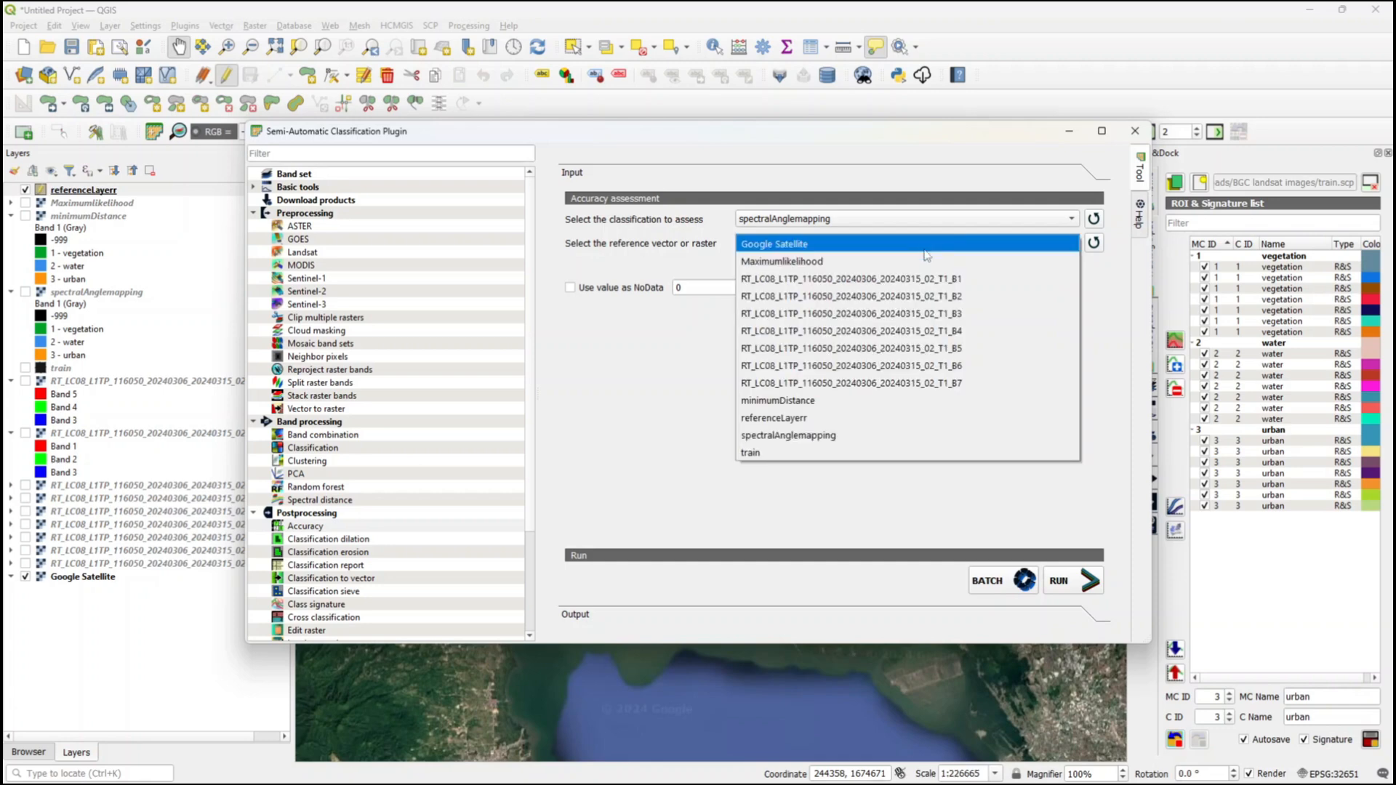
click(895, 418)
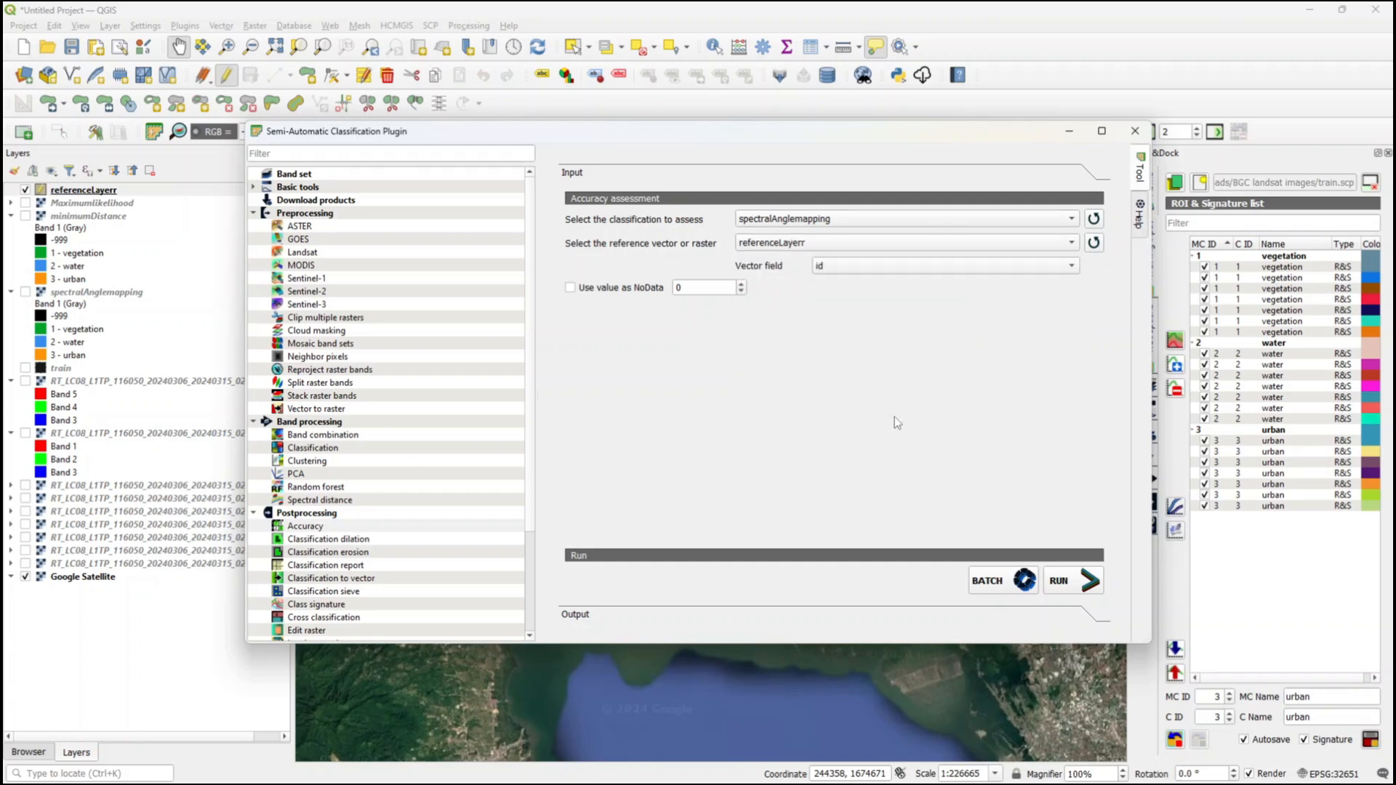
click(938, 266)
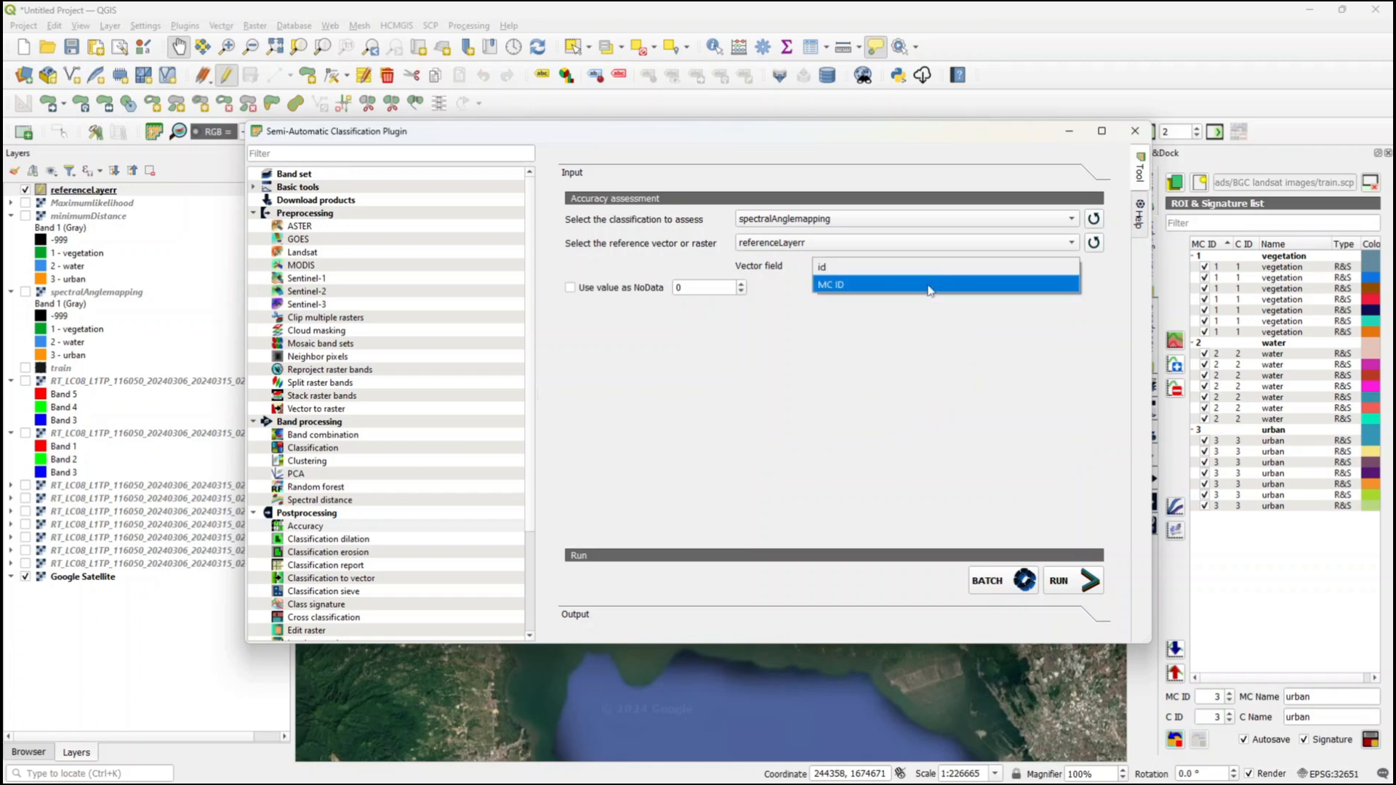
click(930, 285)
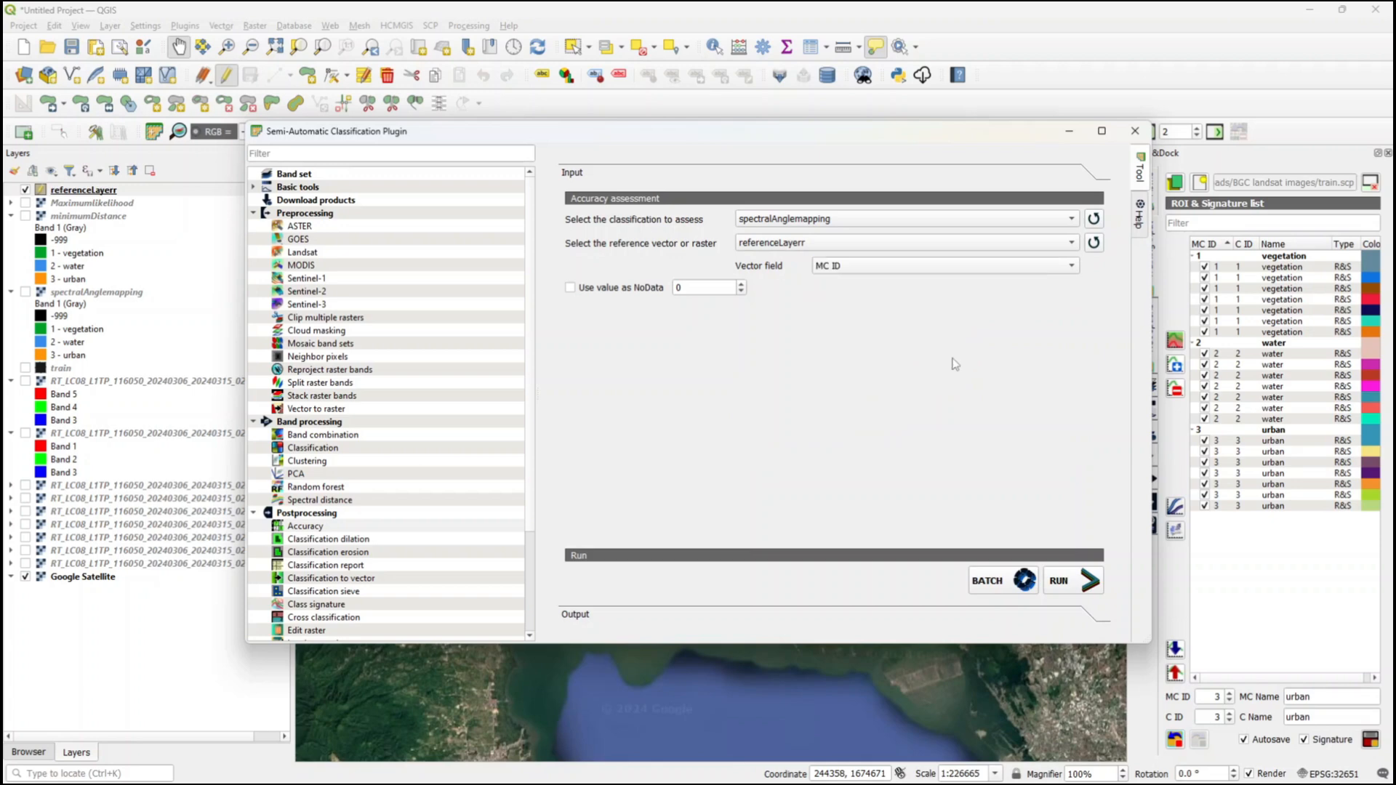
- Run the accuracy assessment and save the error matrix raster as SpectralAccuracy in the BGC landsat images folder
click(1084, 586)
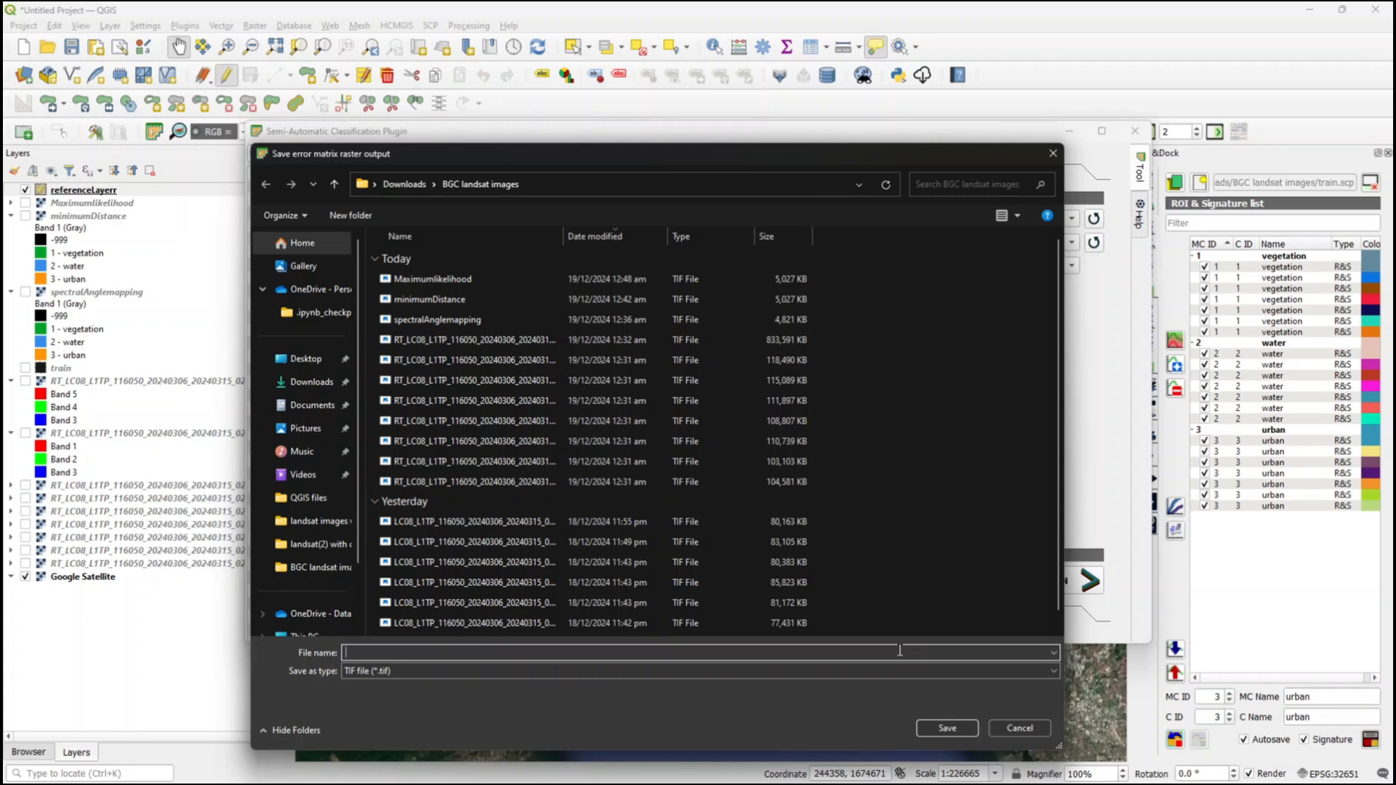
text(Spec)
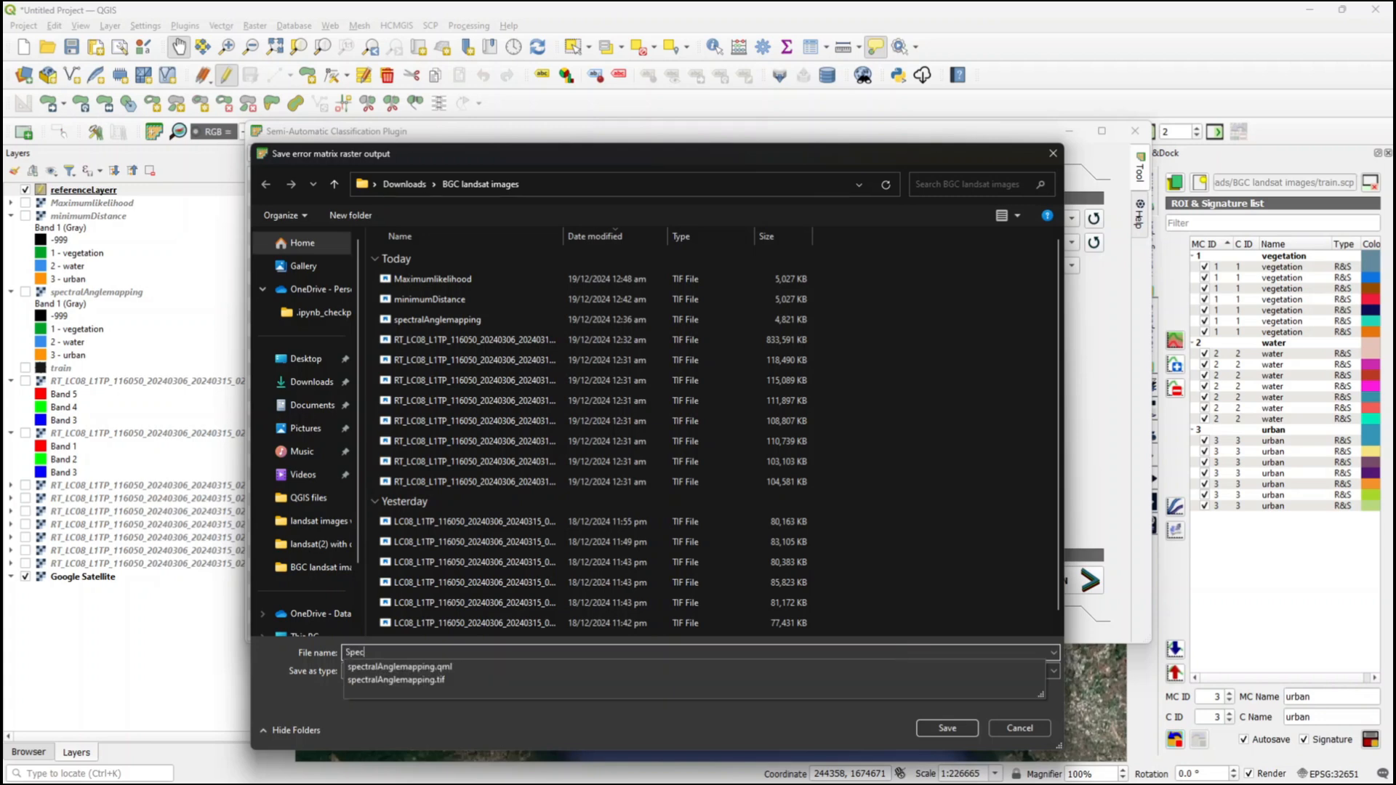
text(tralAccuracy)
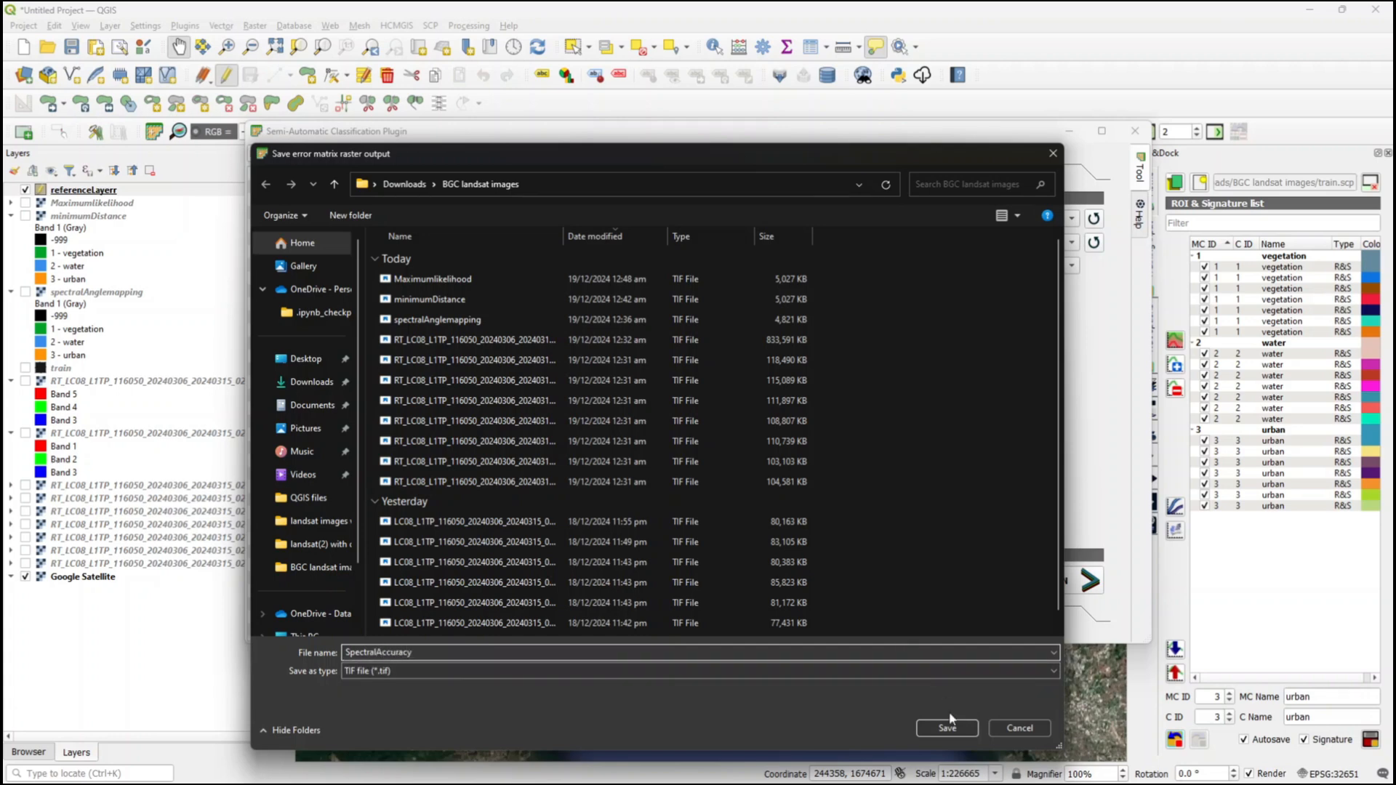
click(939, 732)
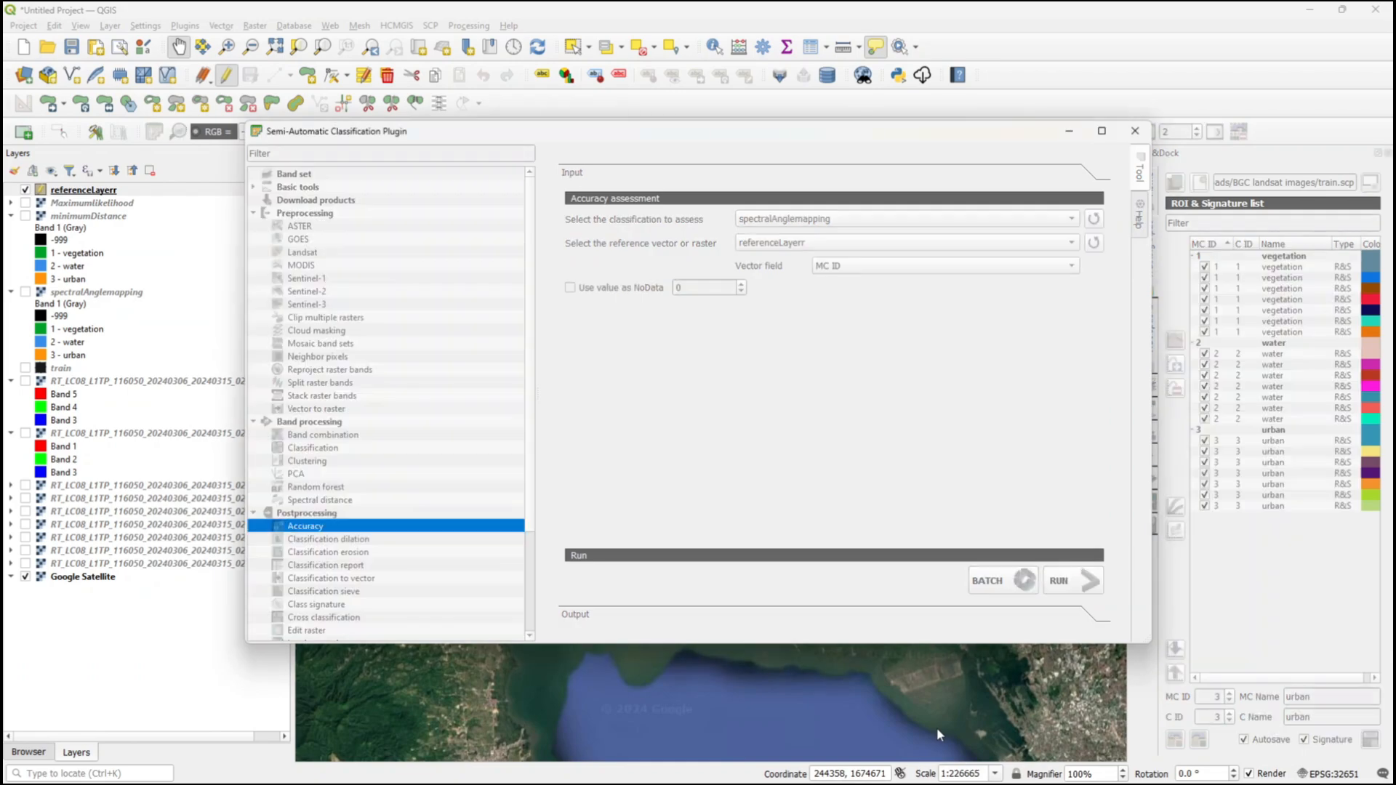
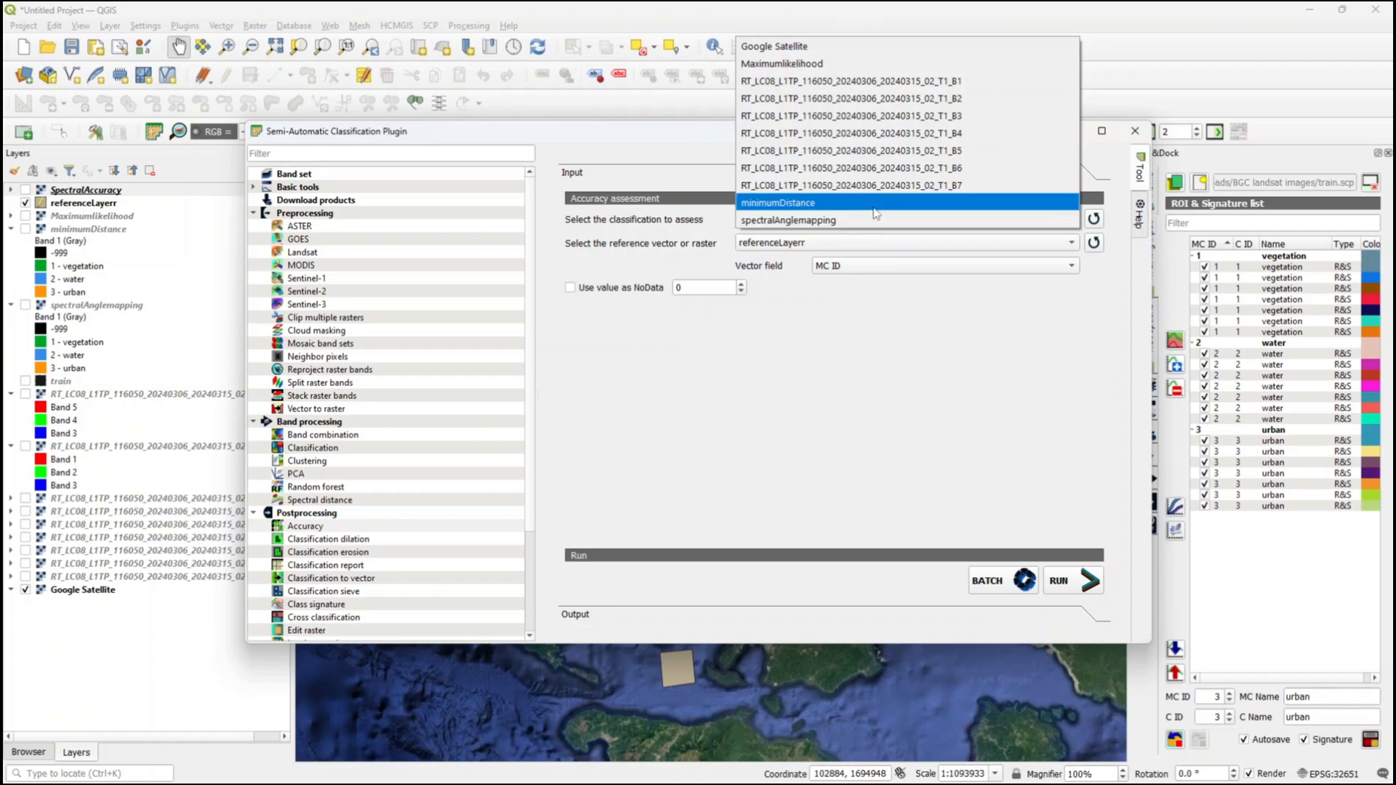
- Choose minimumDistance as the classification to assess, keeping referenceLayerr as the reference with MC ID as its vector field
click(874, 208)
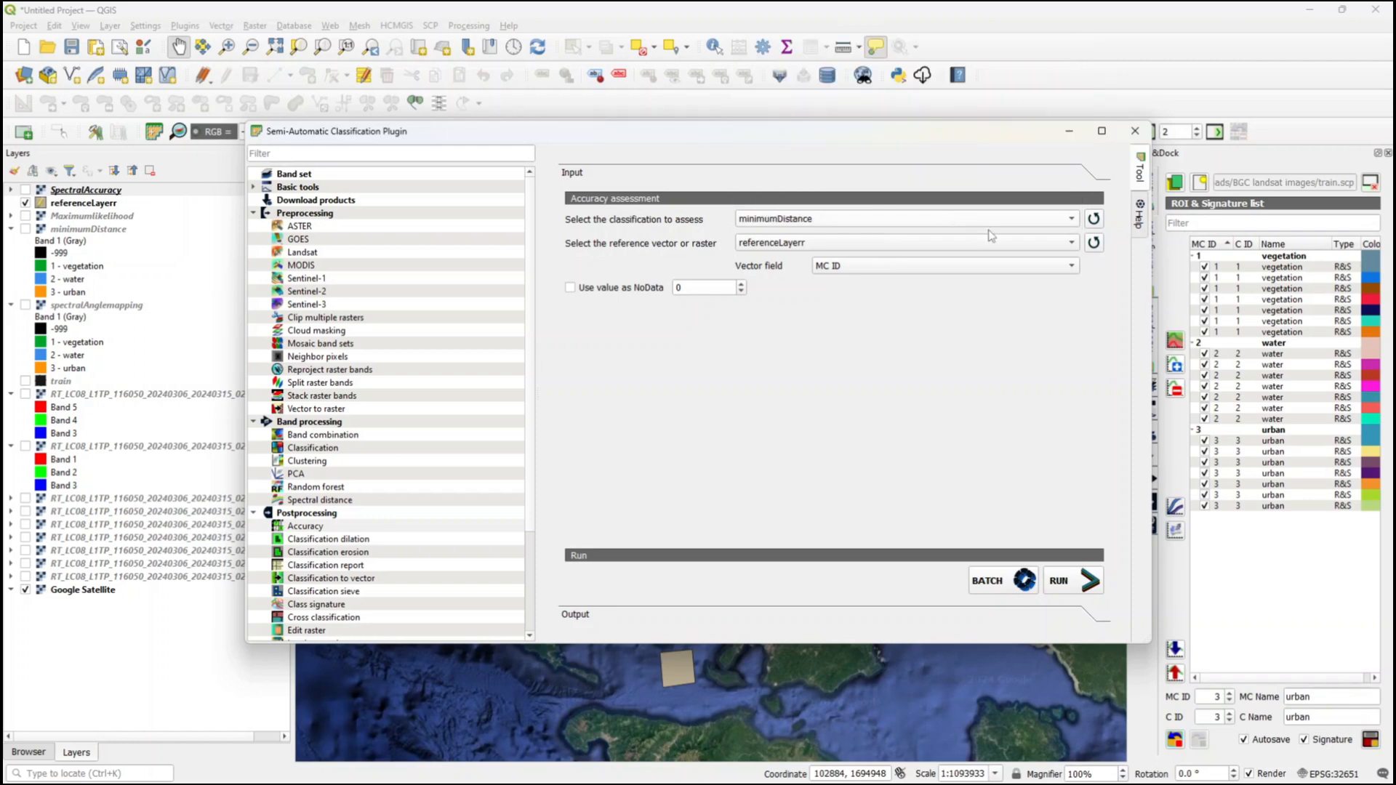
click(1007, 245)
click(1008, 246)
- Run the accuracy assessment and save the error matrix raster as MinimumdistanceAccuracy in the BGC landsat images folder
click(1084, 579)
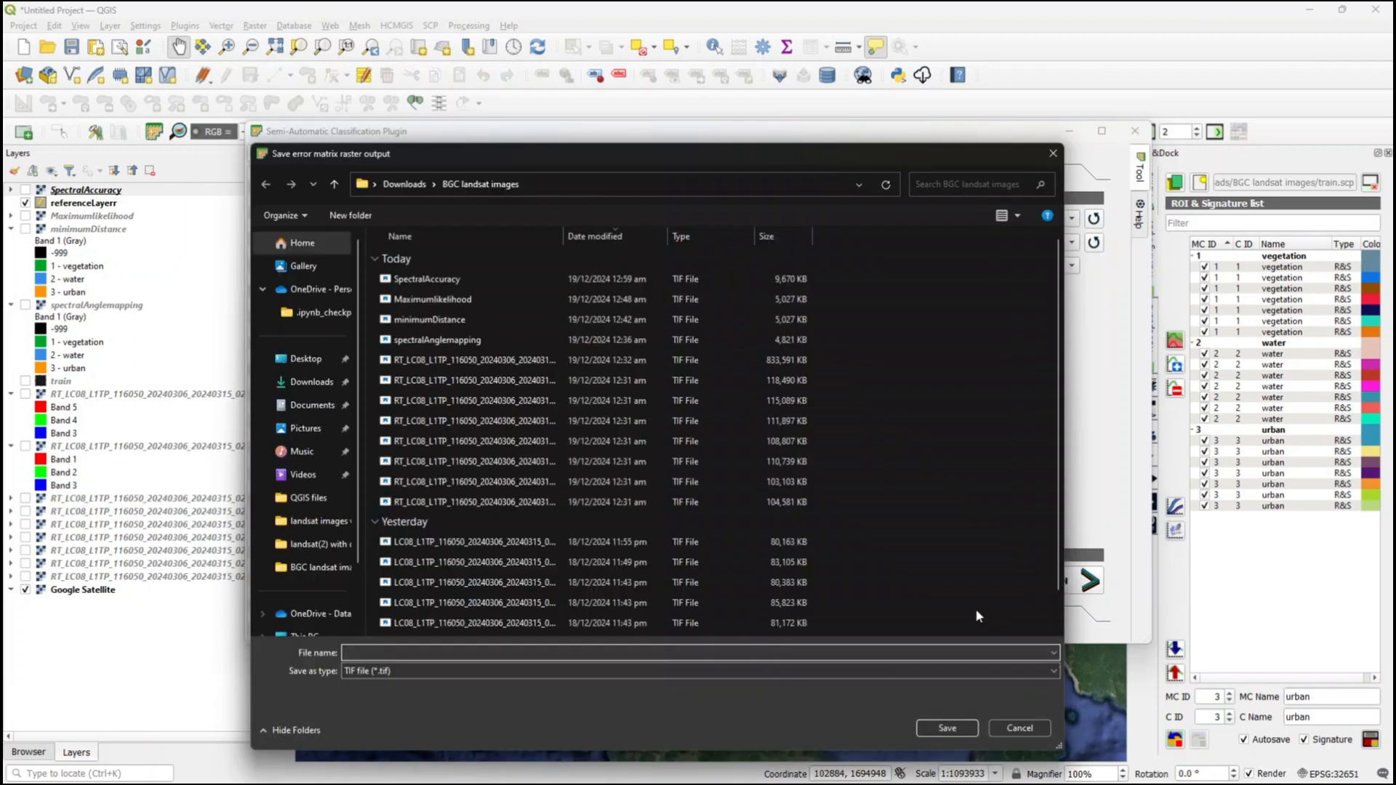
text(Mini)
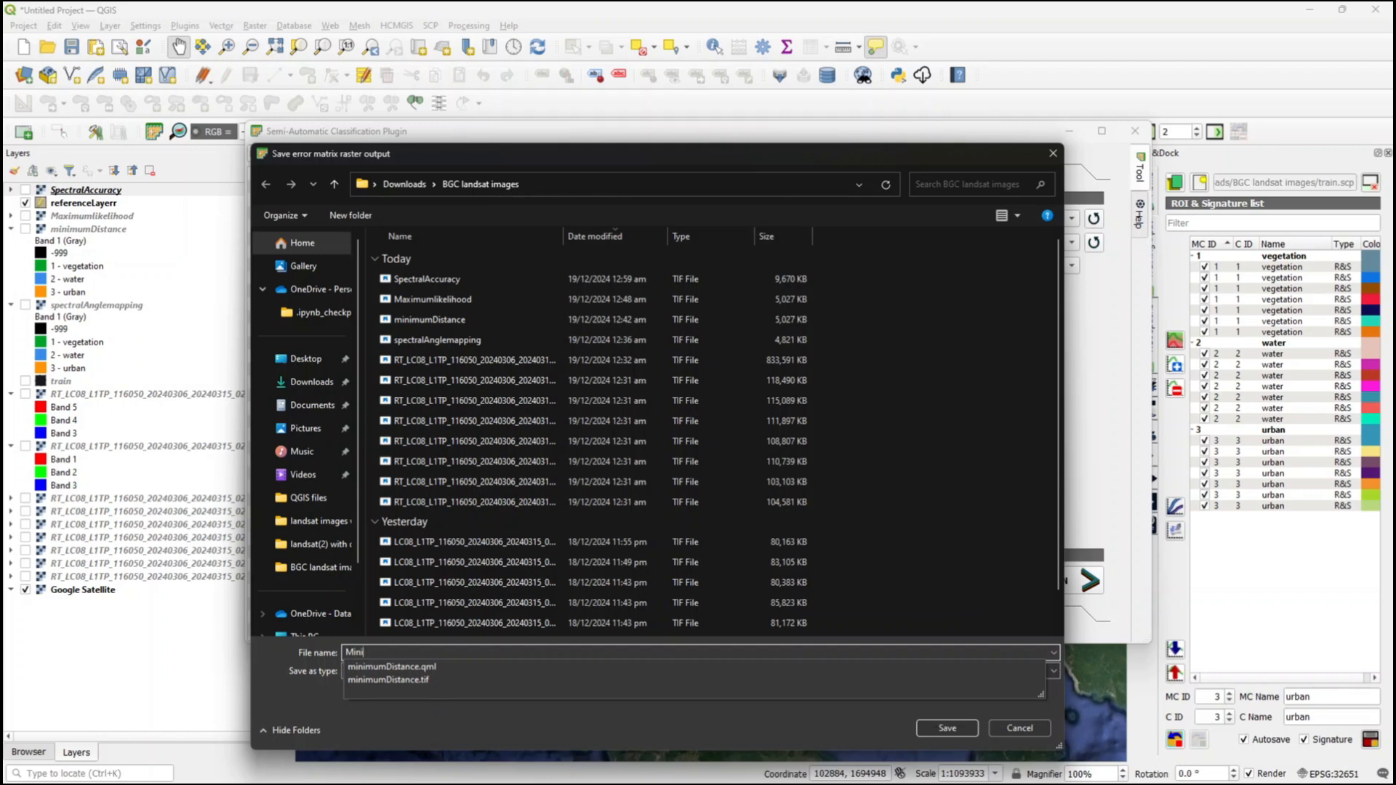
text(mumdistanceAc)
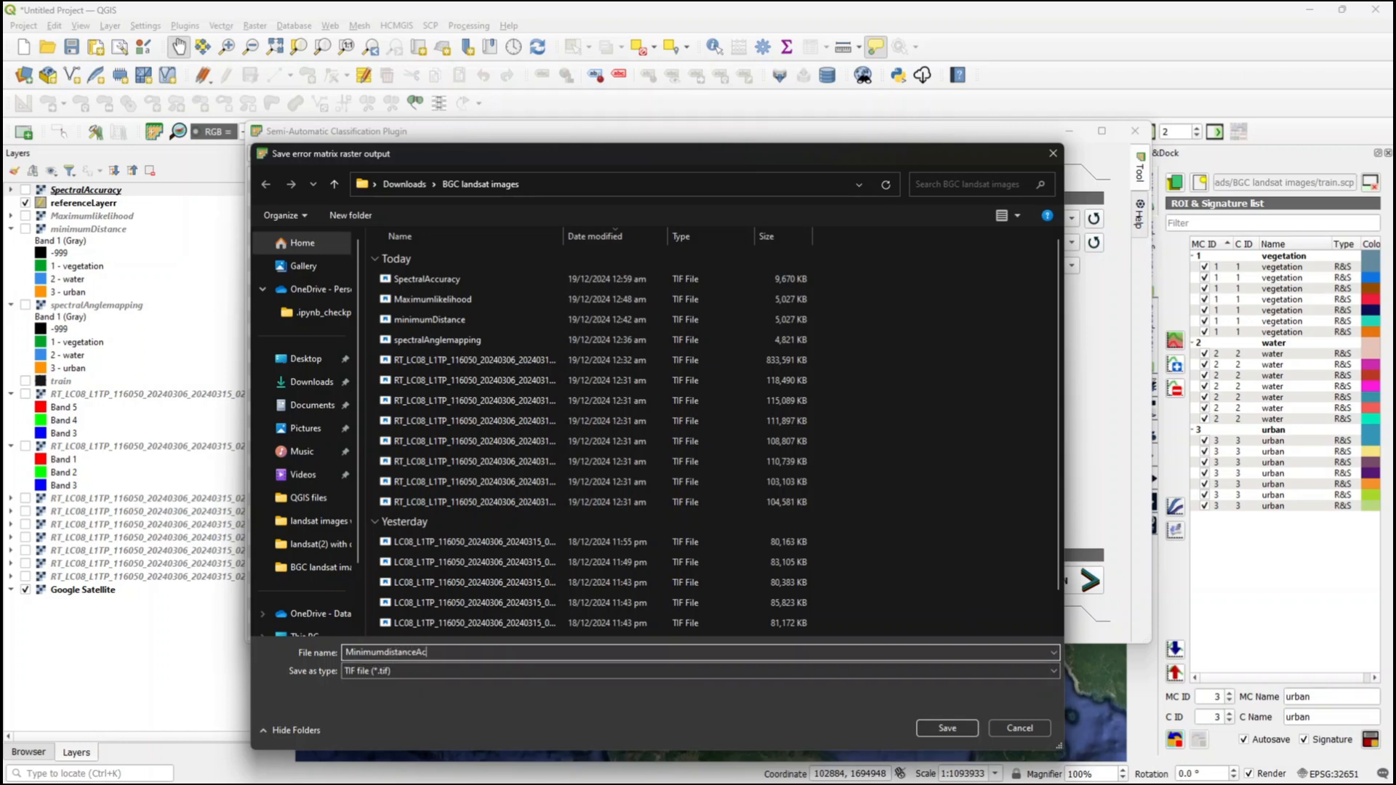
text(curacu)
key(BackSpace)
text(y)
click(953, 733)
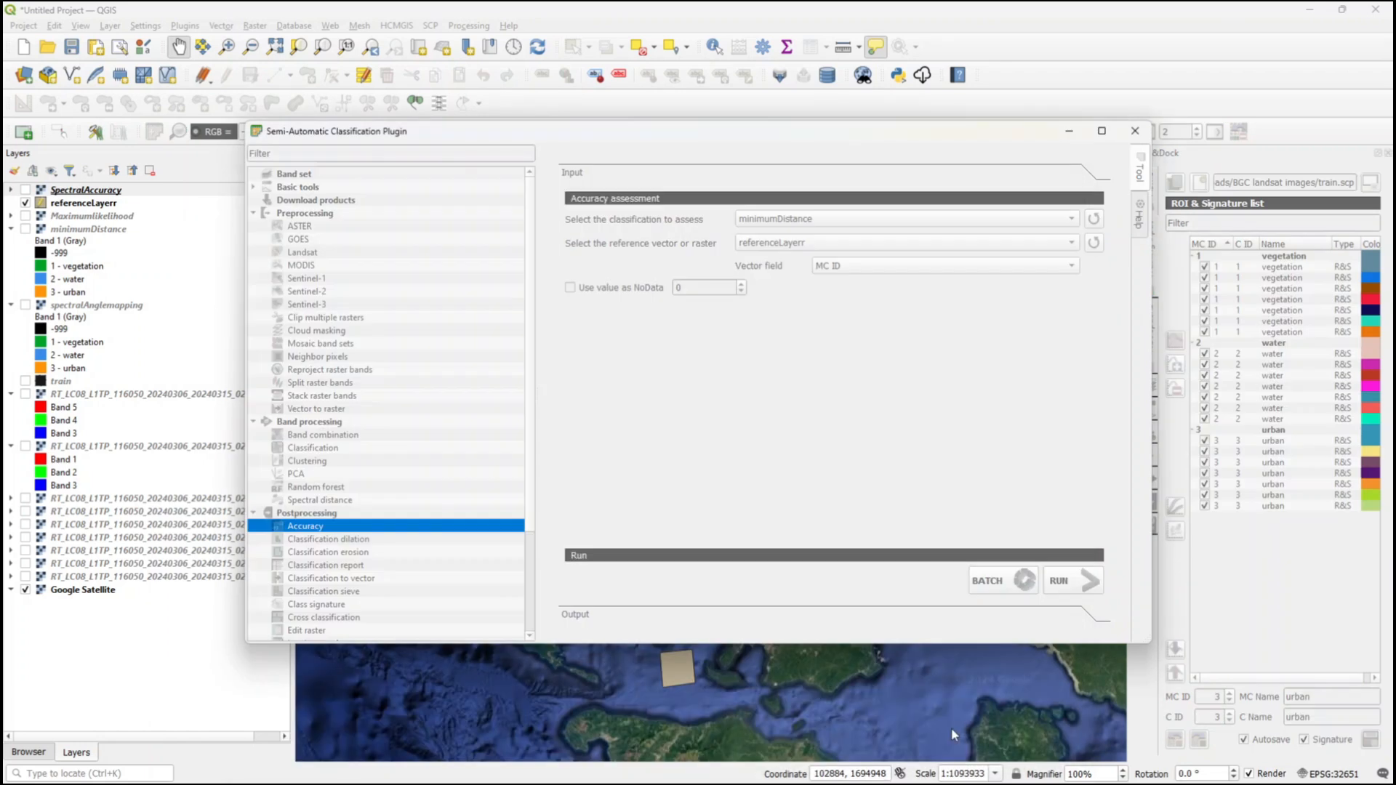
- Examine the minimum distance error matrix, overall accuracy and kappa figures, and return to the assessment inputs
drag(829, 132, 847, 240)
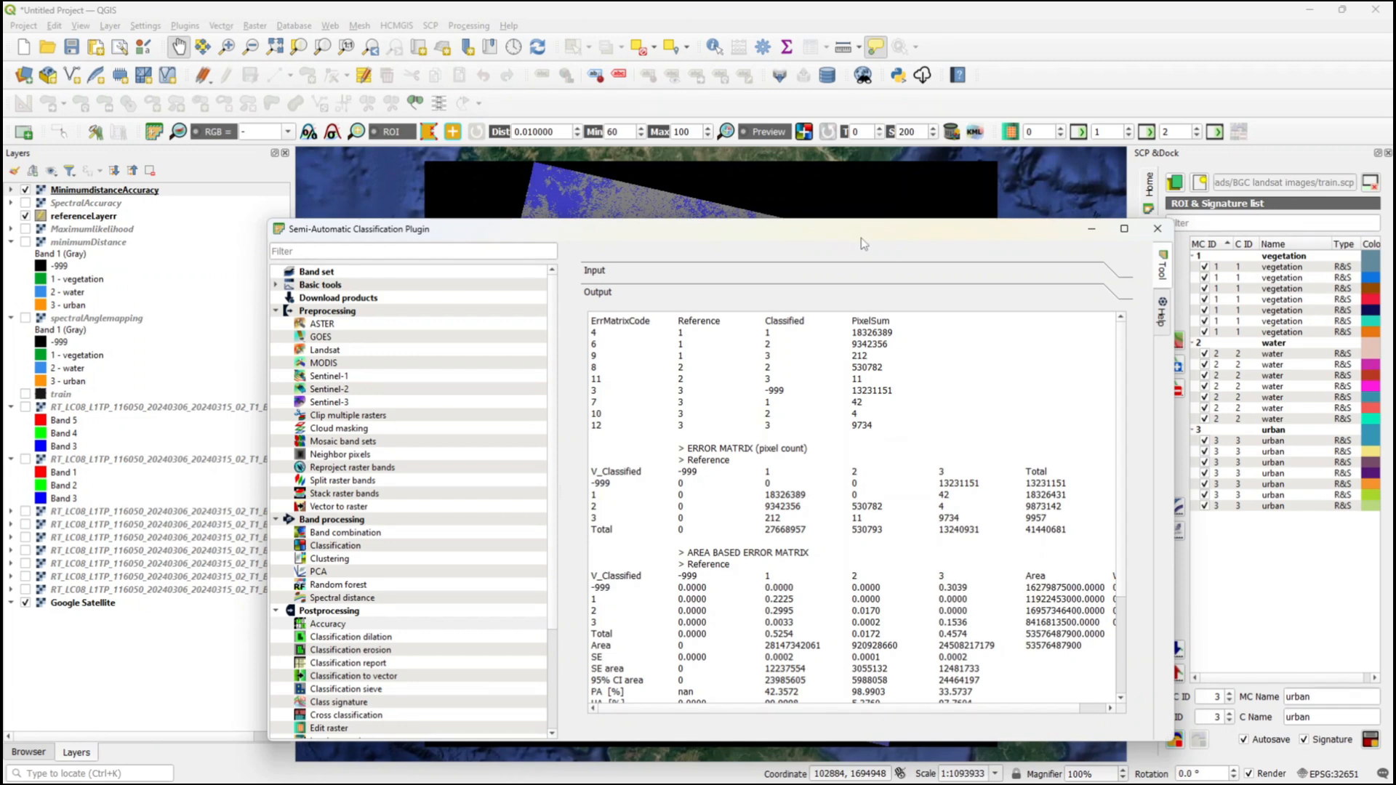
drag(1015, 237, 988, 155)
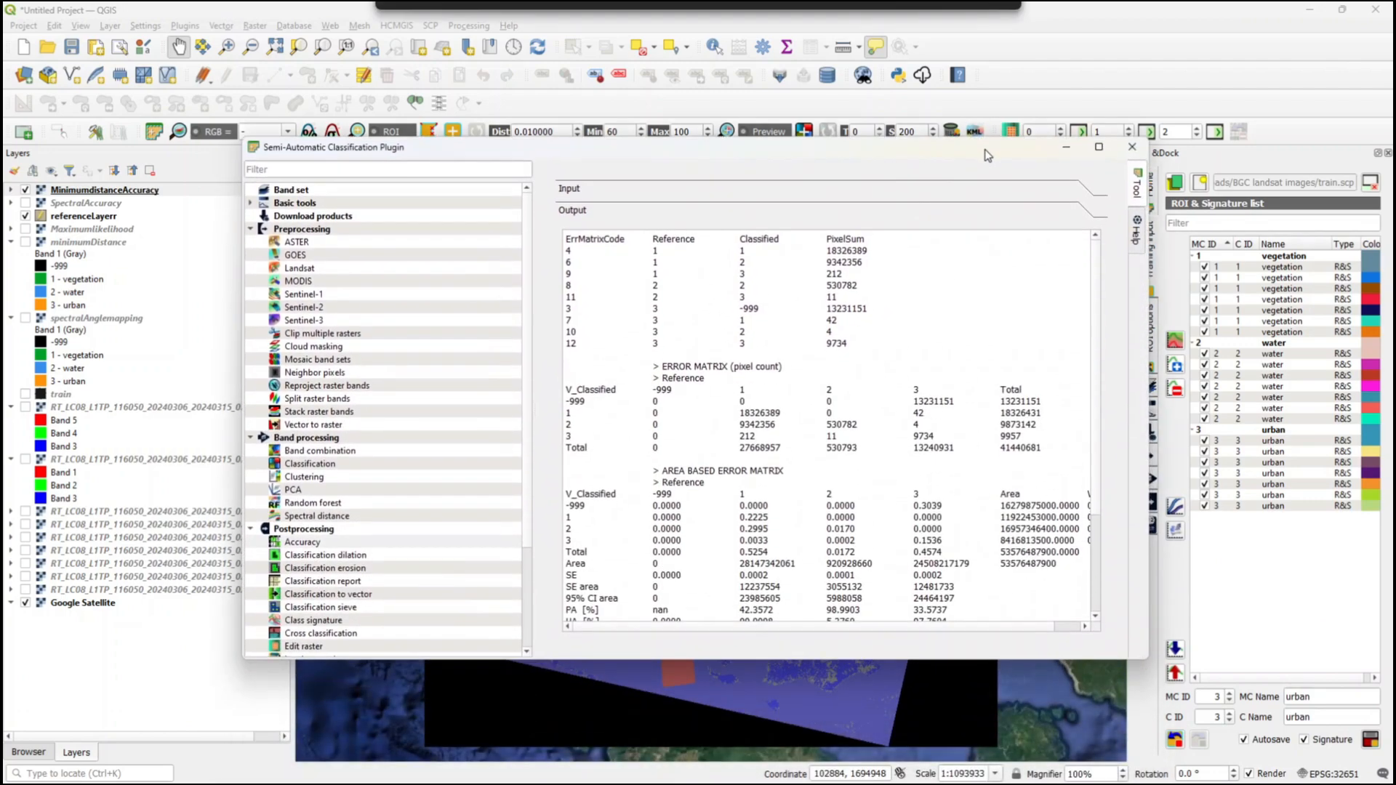
click(1101, 155)
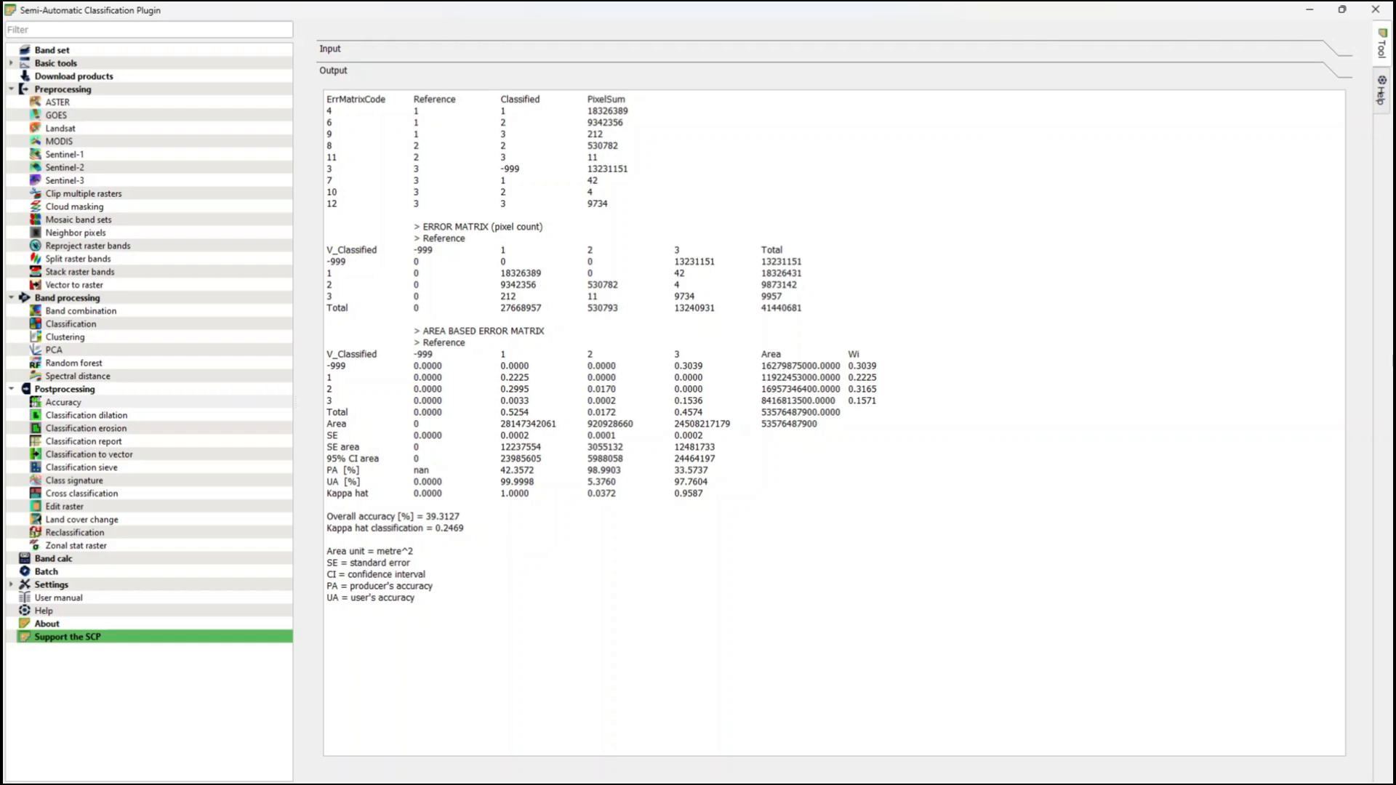
click(1342, 9)
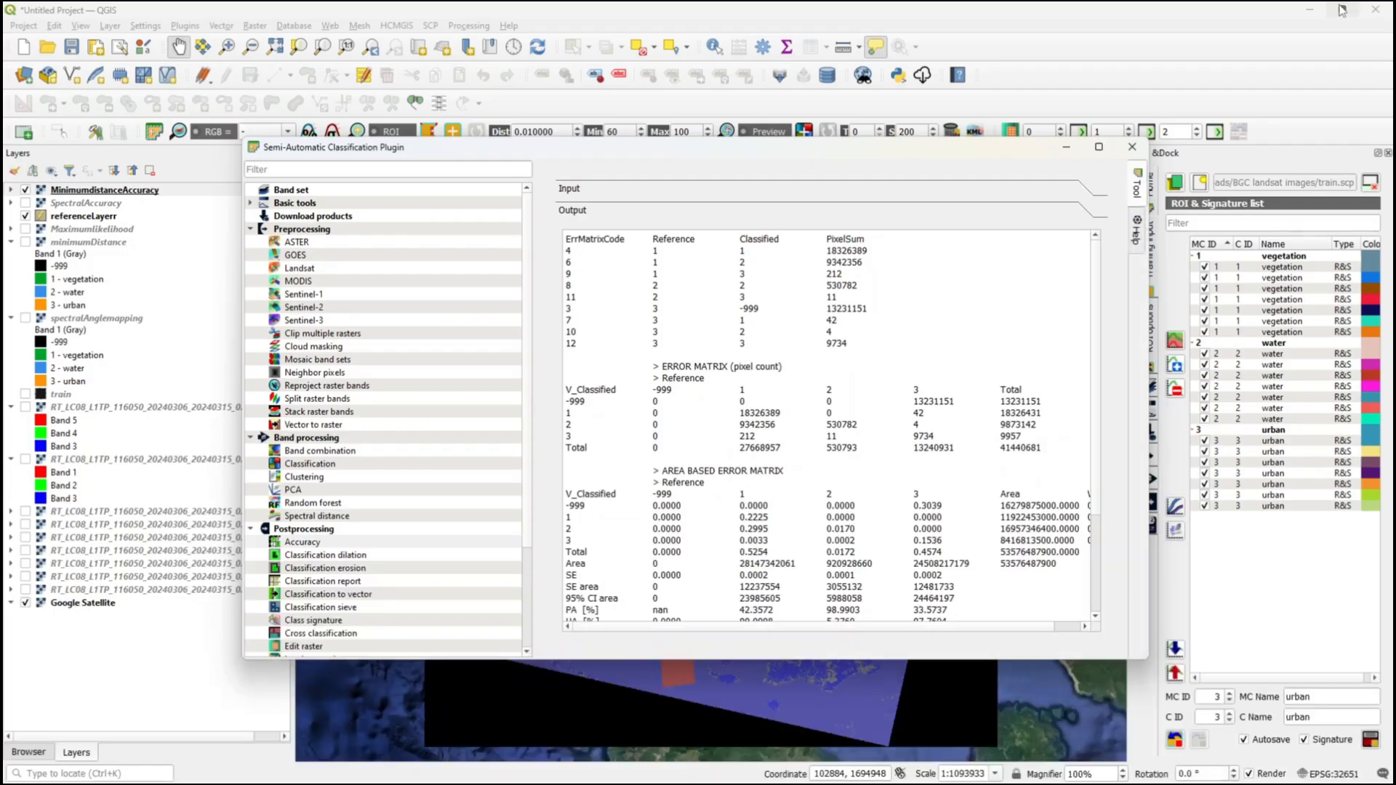
scroll(766, 496, down, 3)
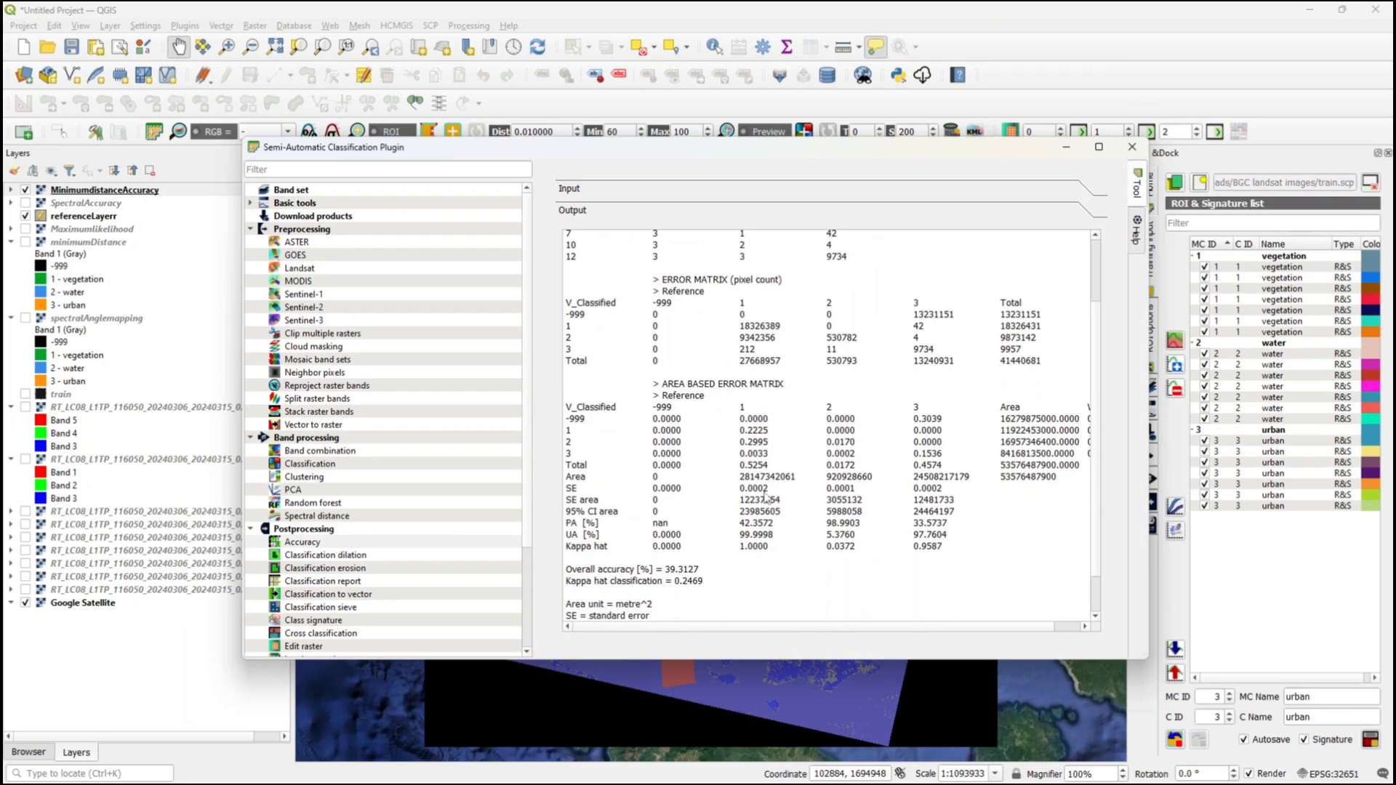
drag(782, 156, 781, 199)
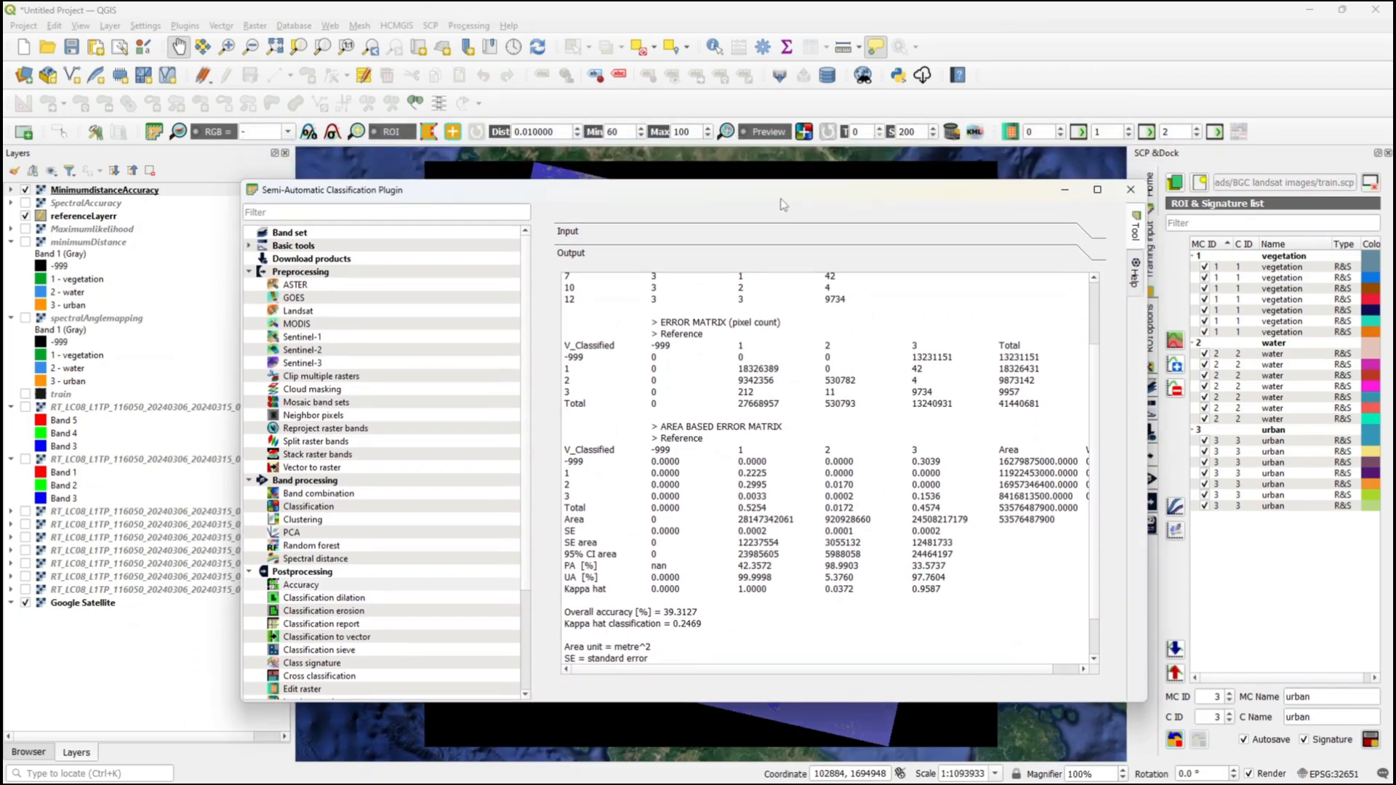
click(879, 234)
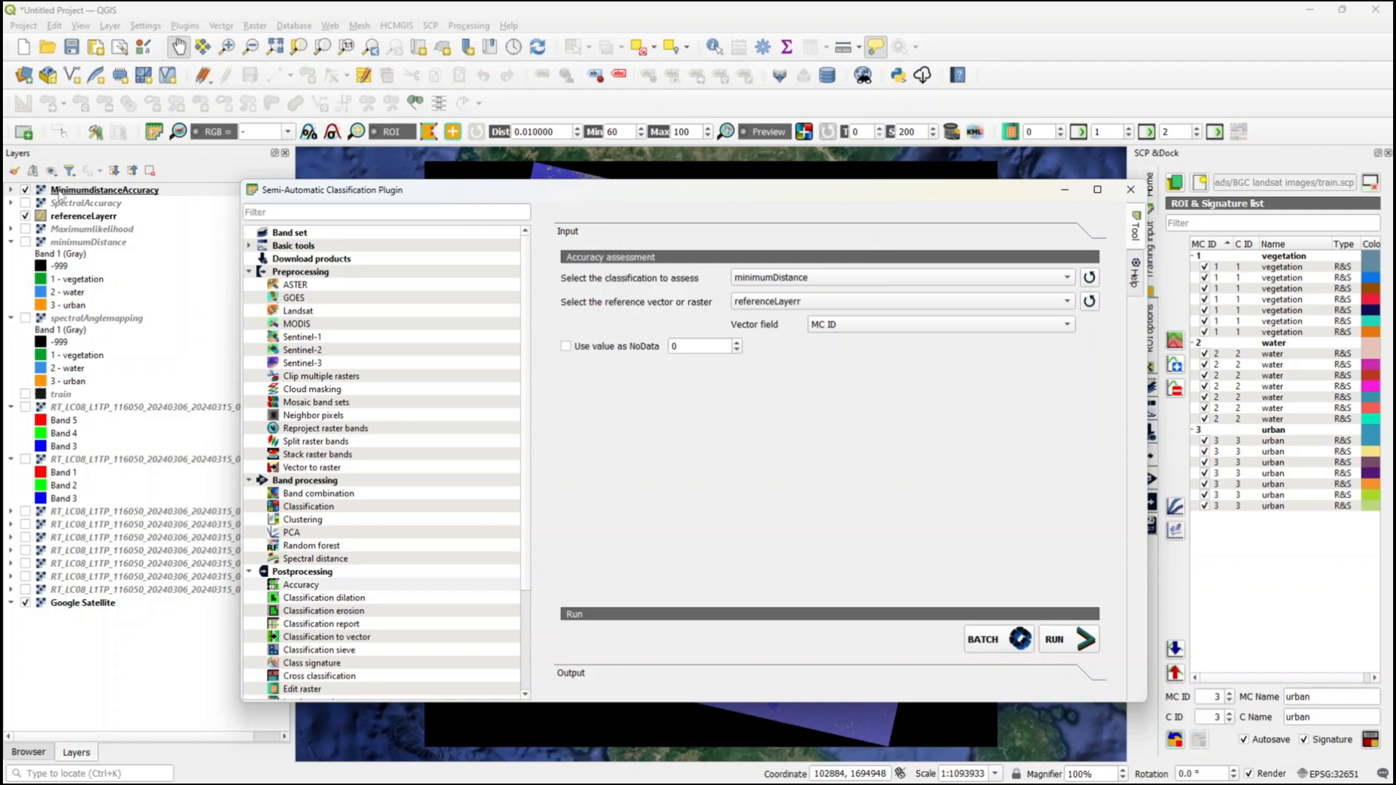
- Hide the MinimumdistanceAccuracy layer and bring the Semi-Automatic Classification Plugin window back to the front
click(28, 193)
click(25, 190)
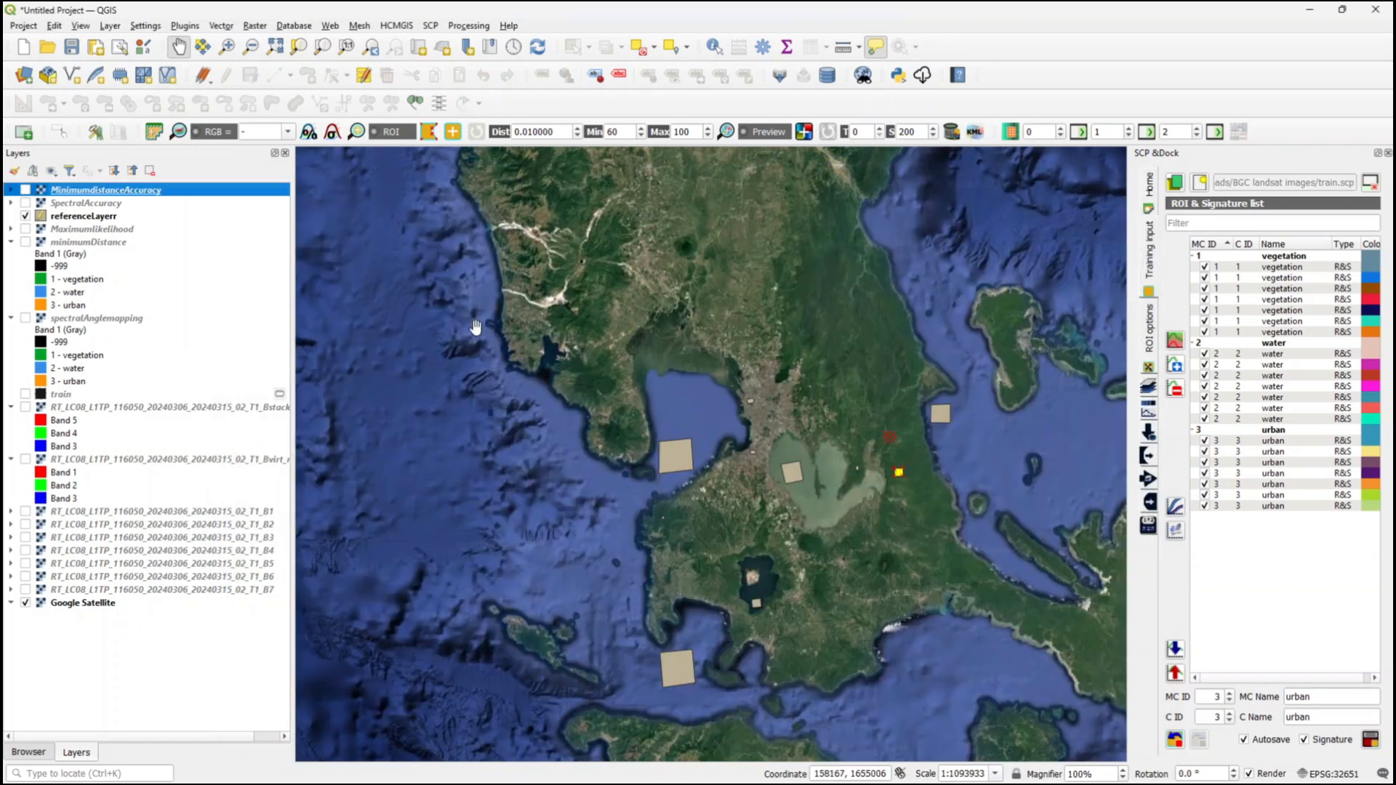
mouse_move(804, 777)
mouse_move(875, 767)
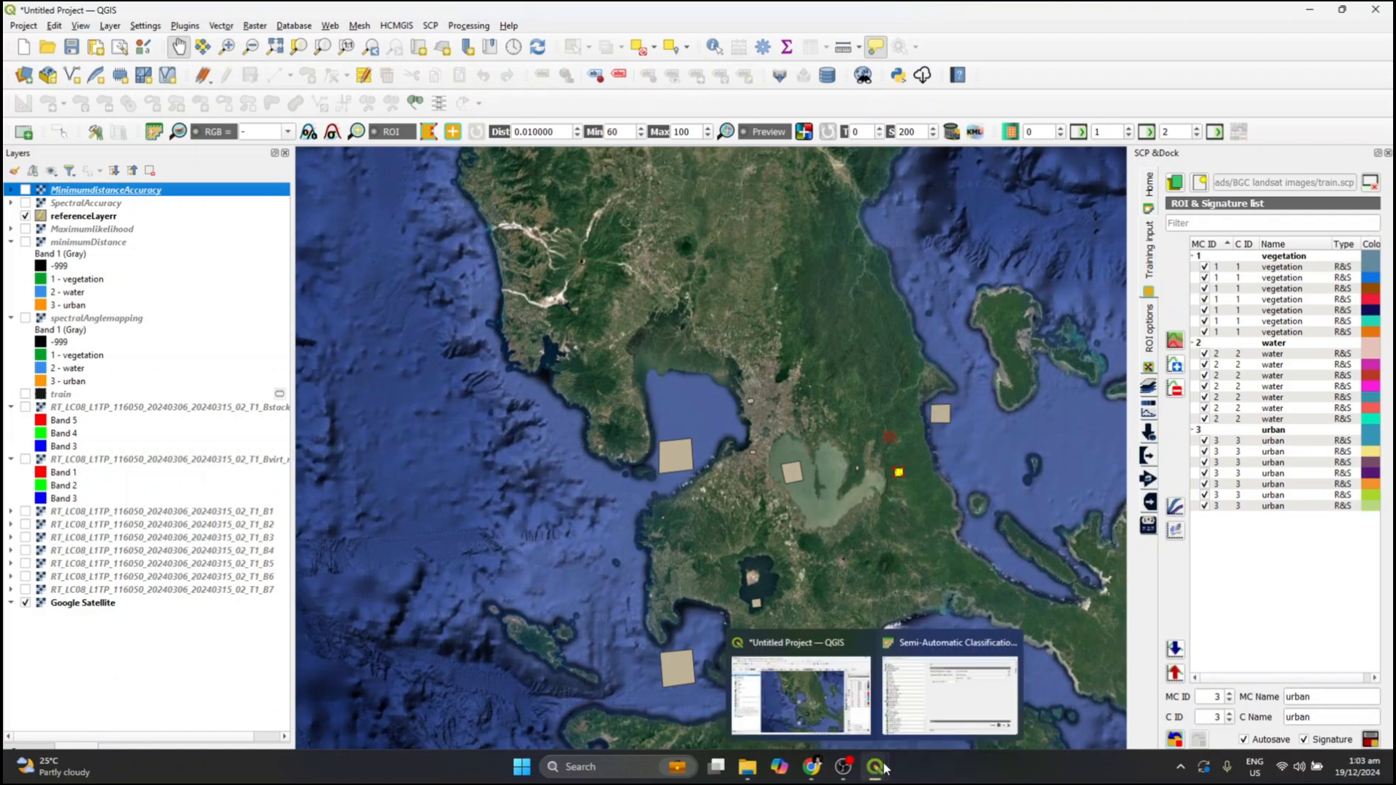
click(938, 707)
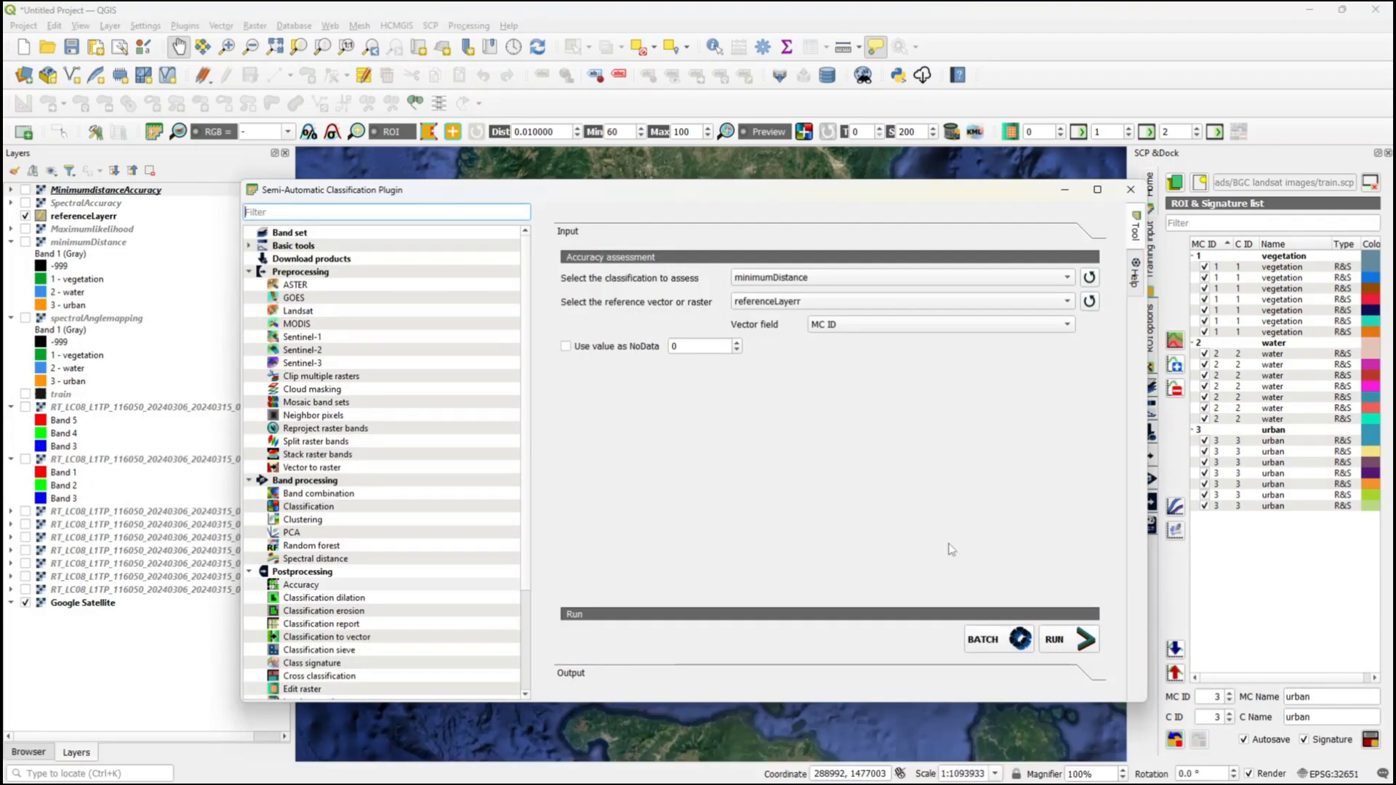
- Refresh both assessment layer lists and choose Maximumlikelihood as the classification to assess
click(1090, 277)
click(1088, 299)
click(1067, 278)
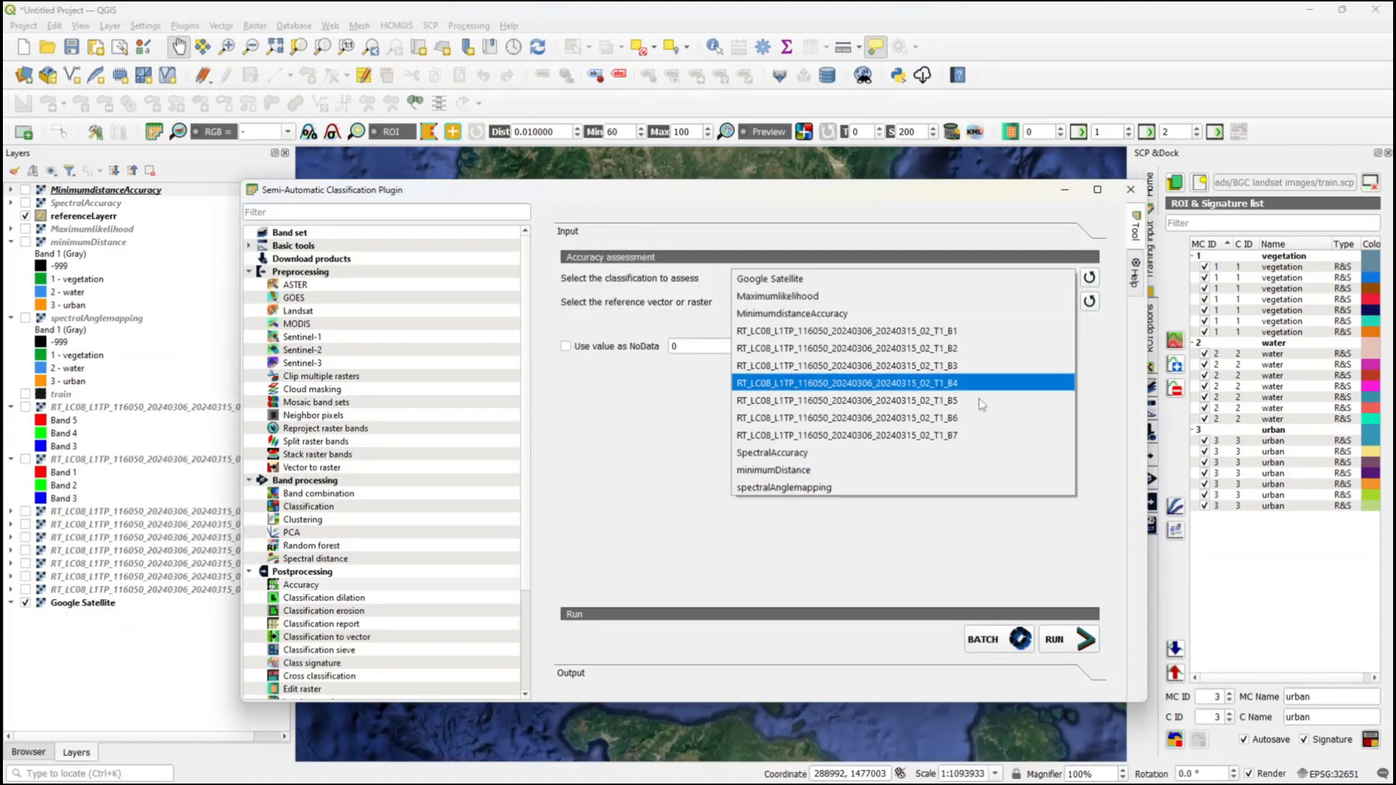
click(917, 303)
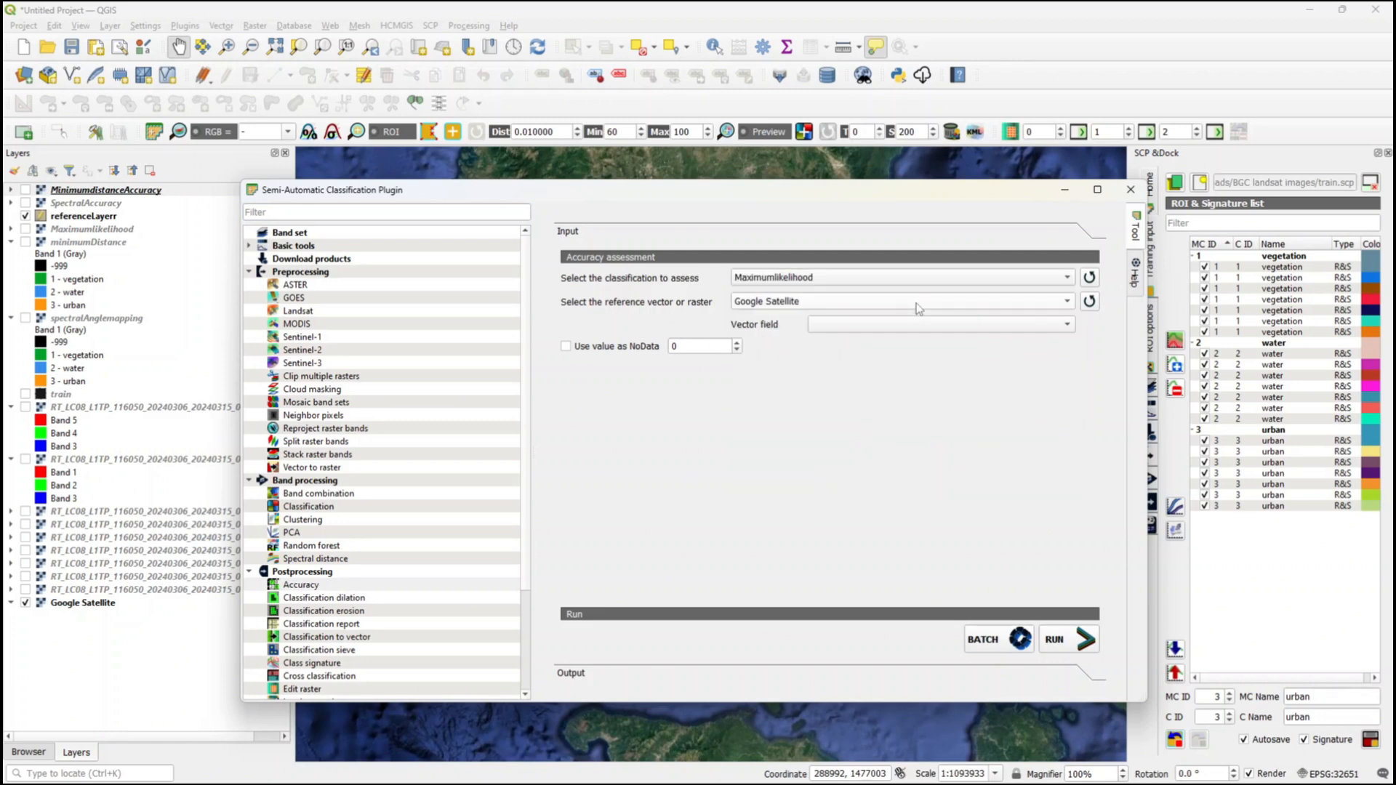
- Set referenceLayerr as the reference vector for the Maximumlikelihood assessment, with MC ID as its vector field
click(917, 304)
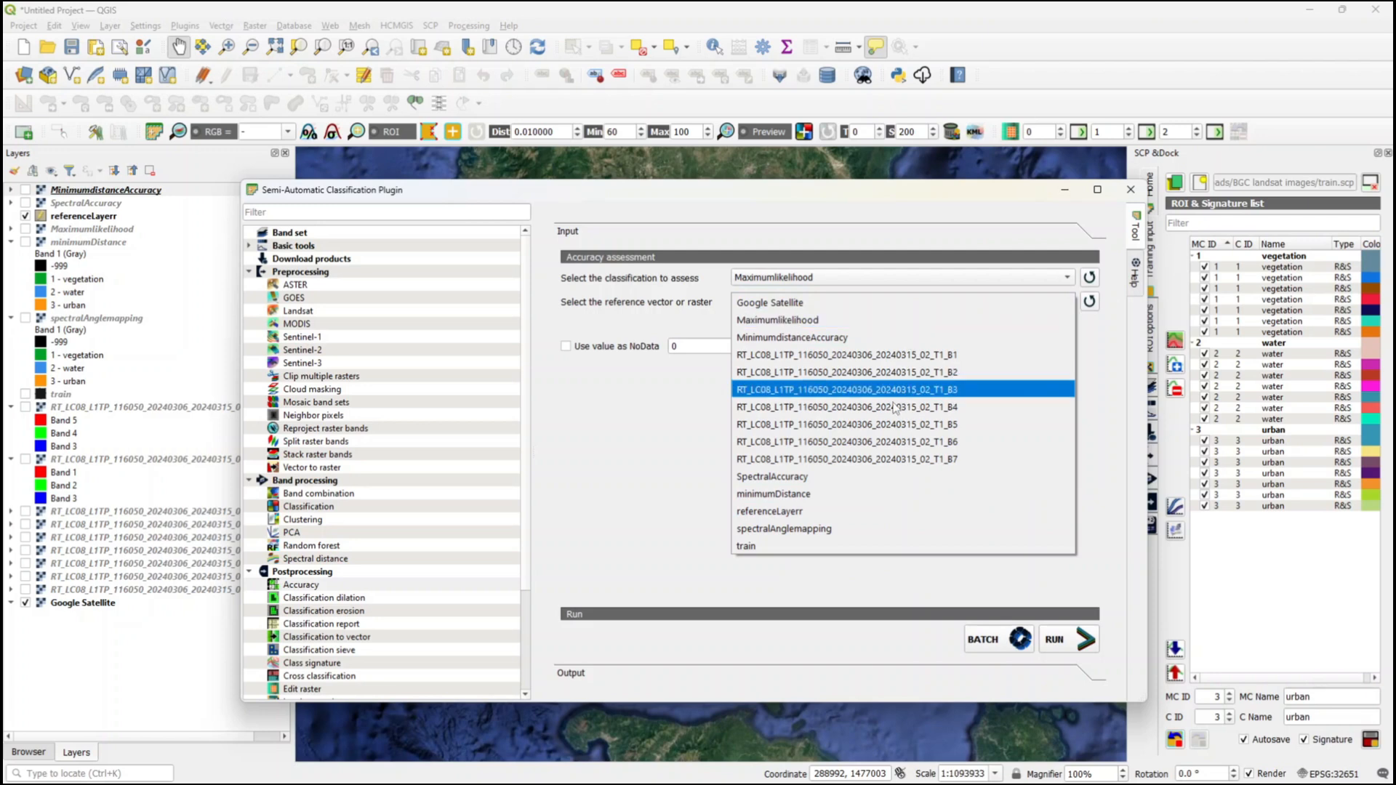
click(876, 511)
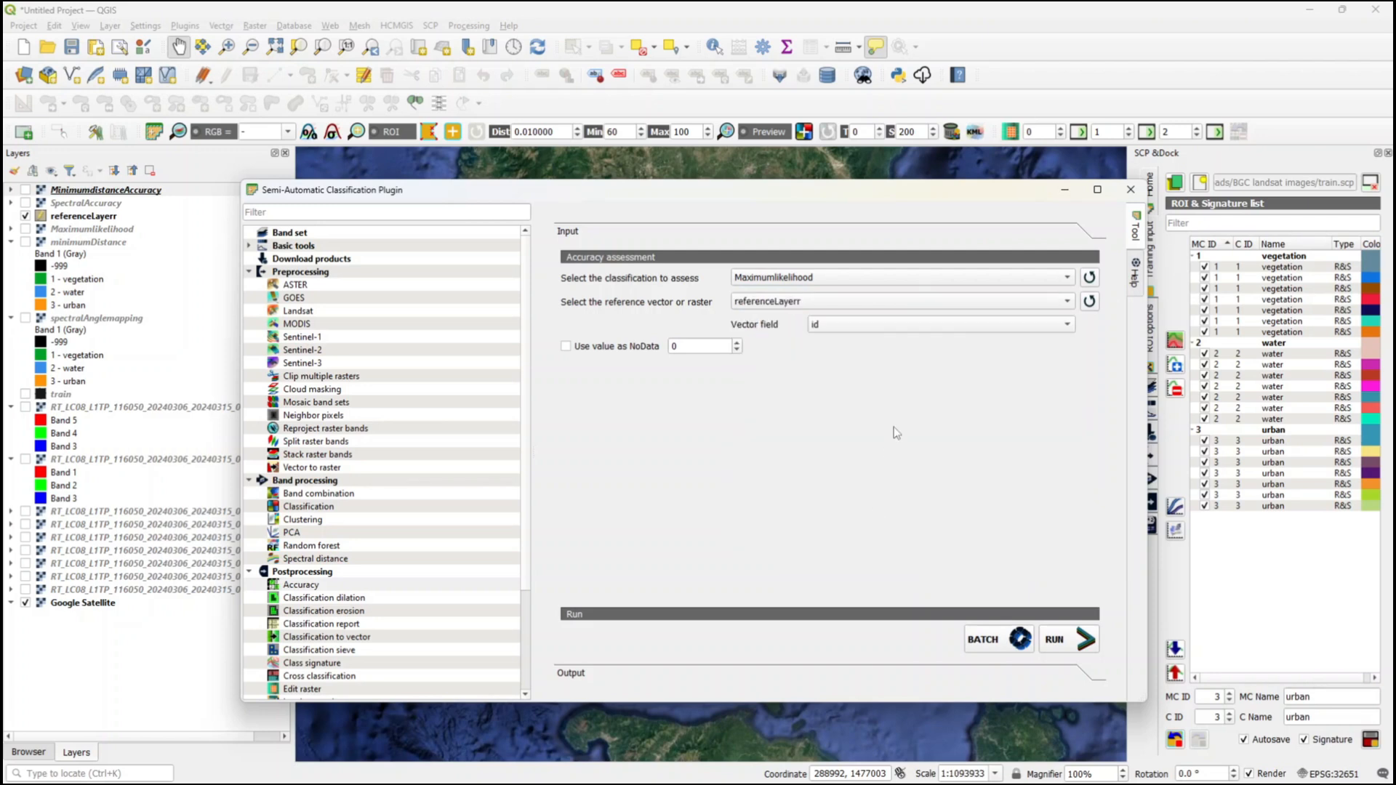
click(951, 336)
click(939, 346)
- Run the accuracy assessment and save the error matrix raster as MaximumLikelihoodAccuracy in the BGC landsat images folder
click(1082, 641)
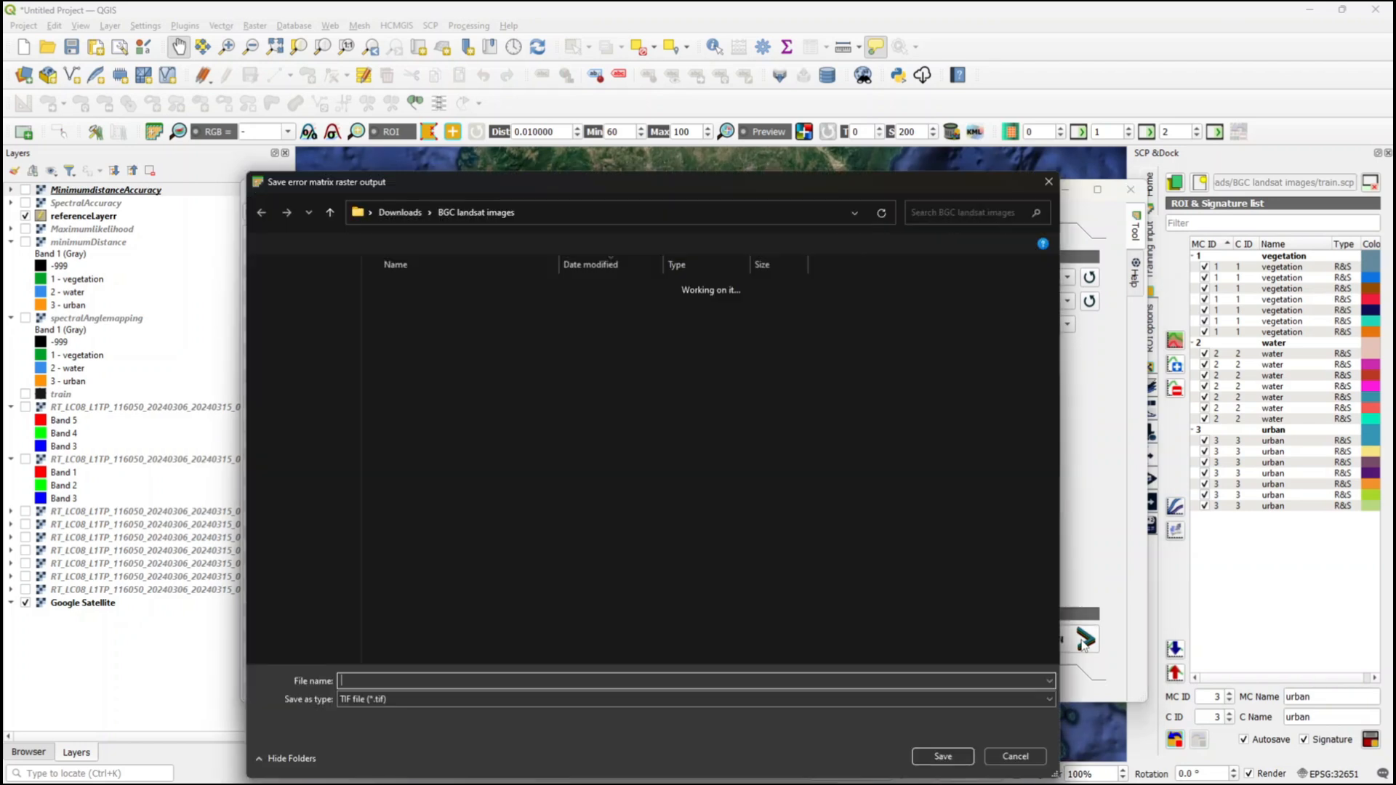
text(Maxu)
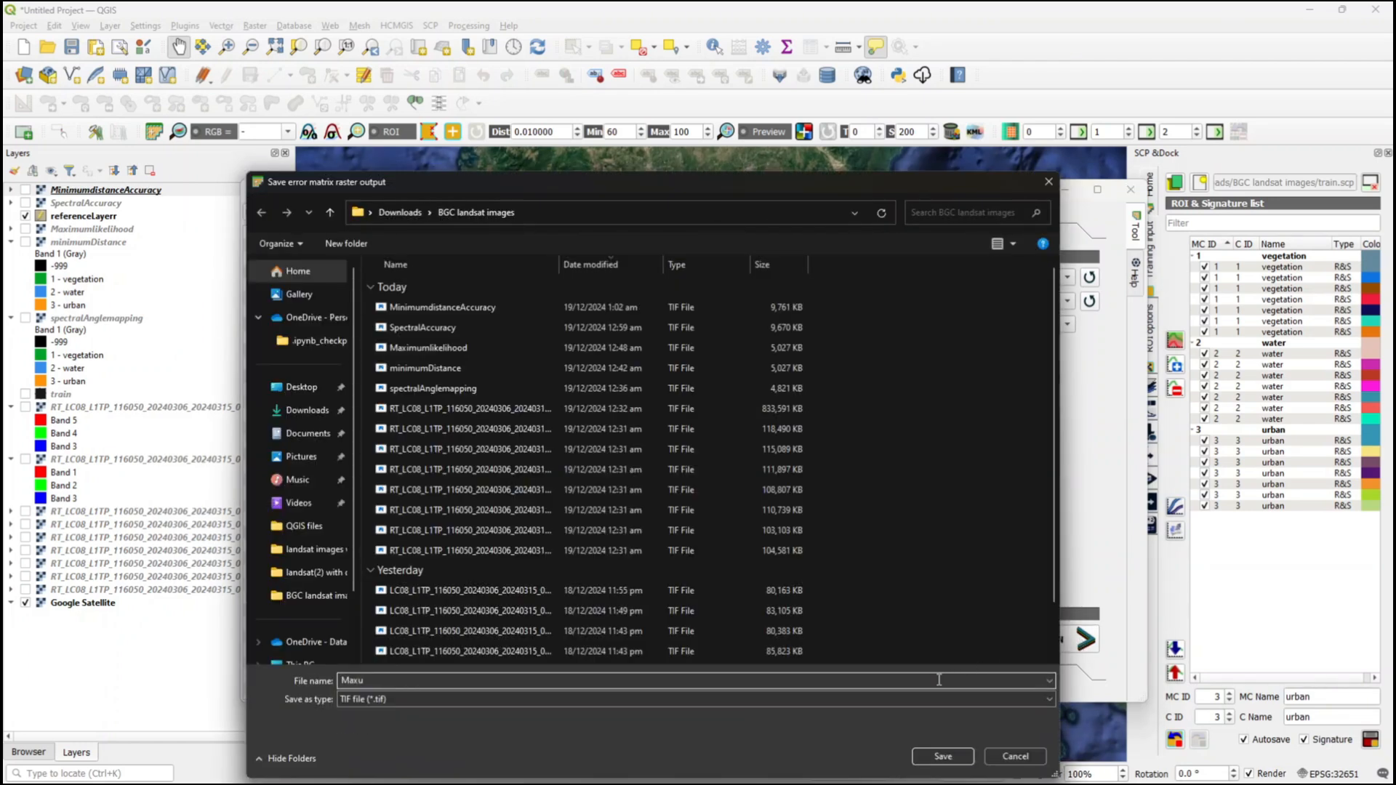
key(BackSpace)
text(imum)
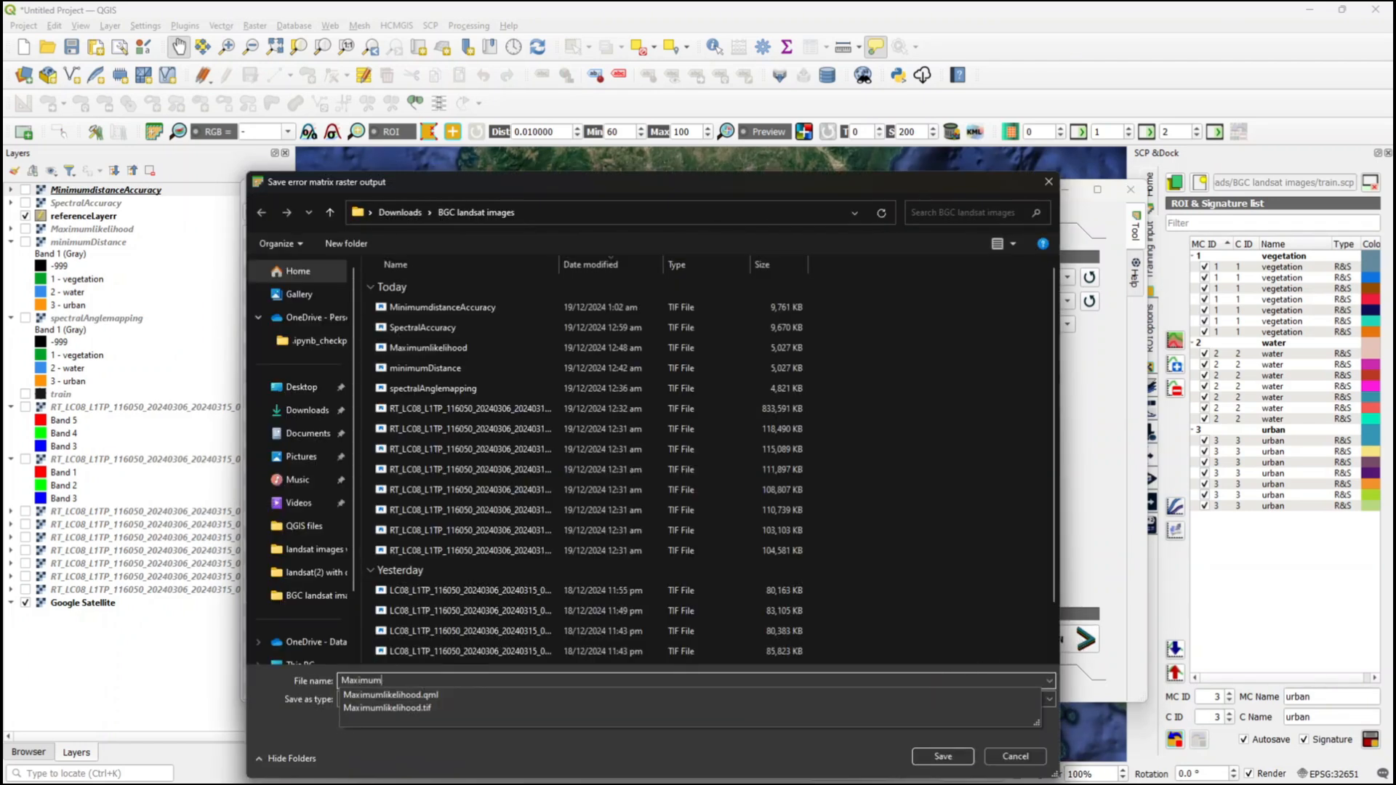
text(LikelihoodAccura)
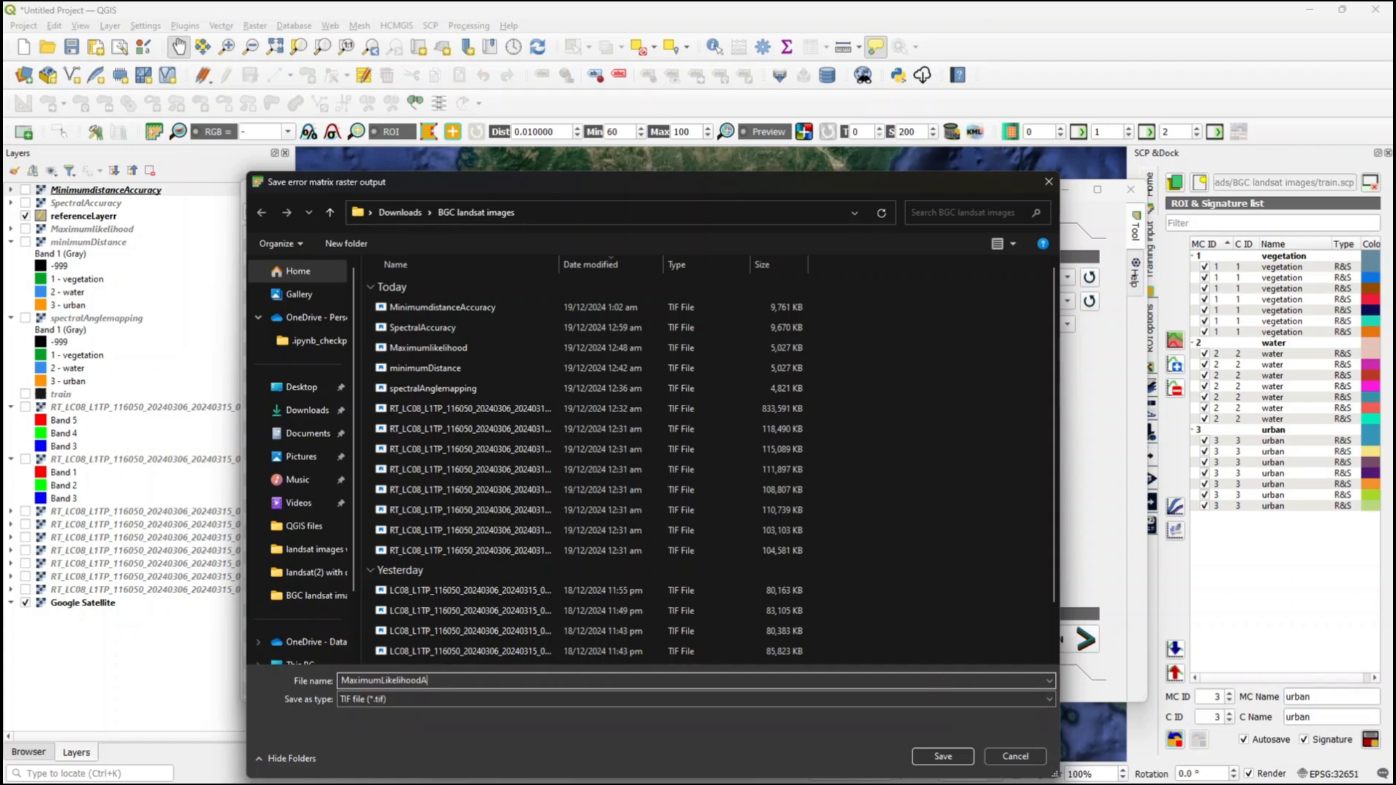
text(cy)
click(962, 760)
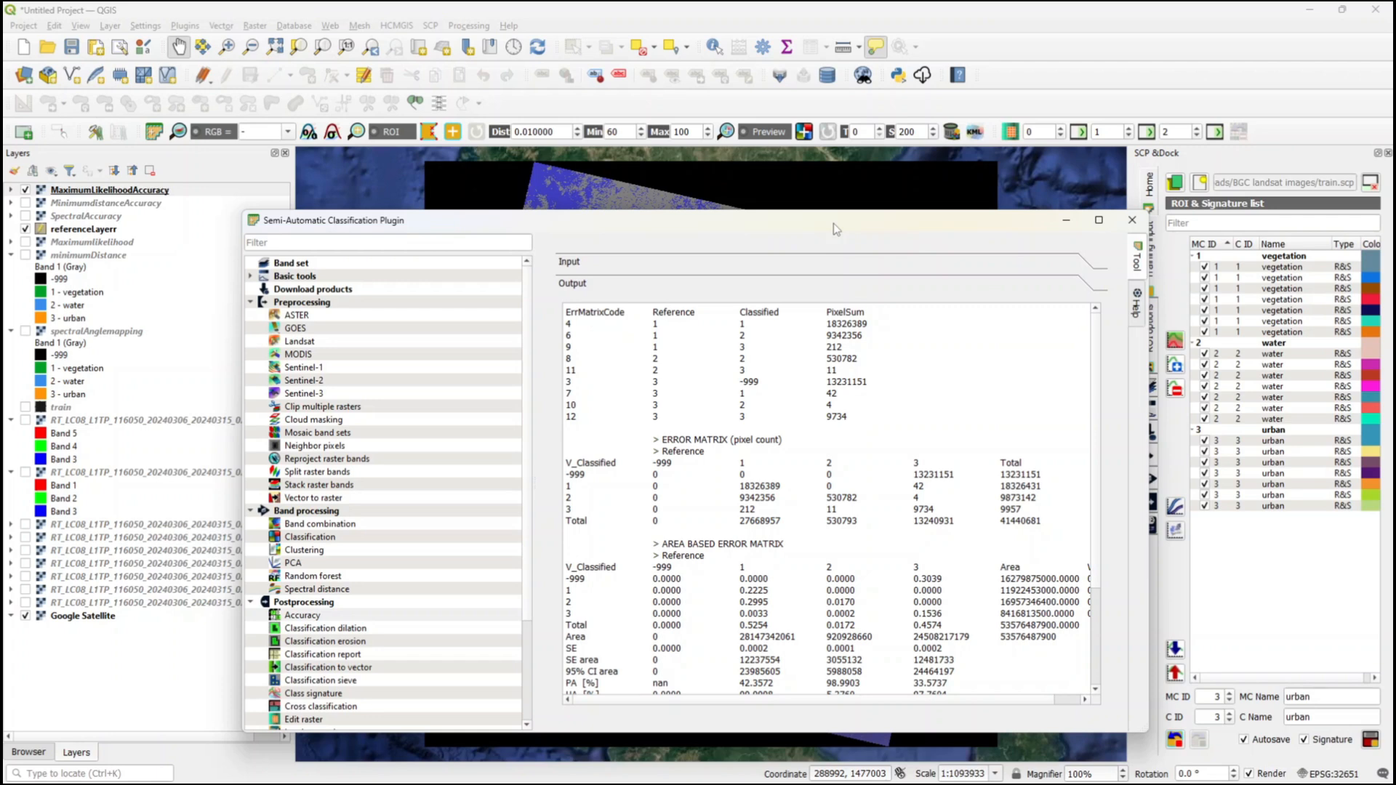
- Examine the maximum likelihood error matrix report at full window size, and close the plugin window
double_click(833, 224)
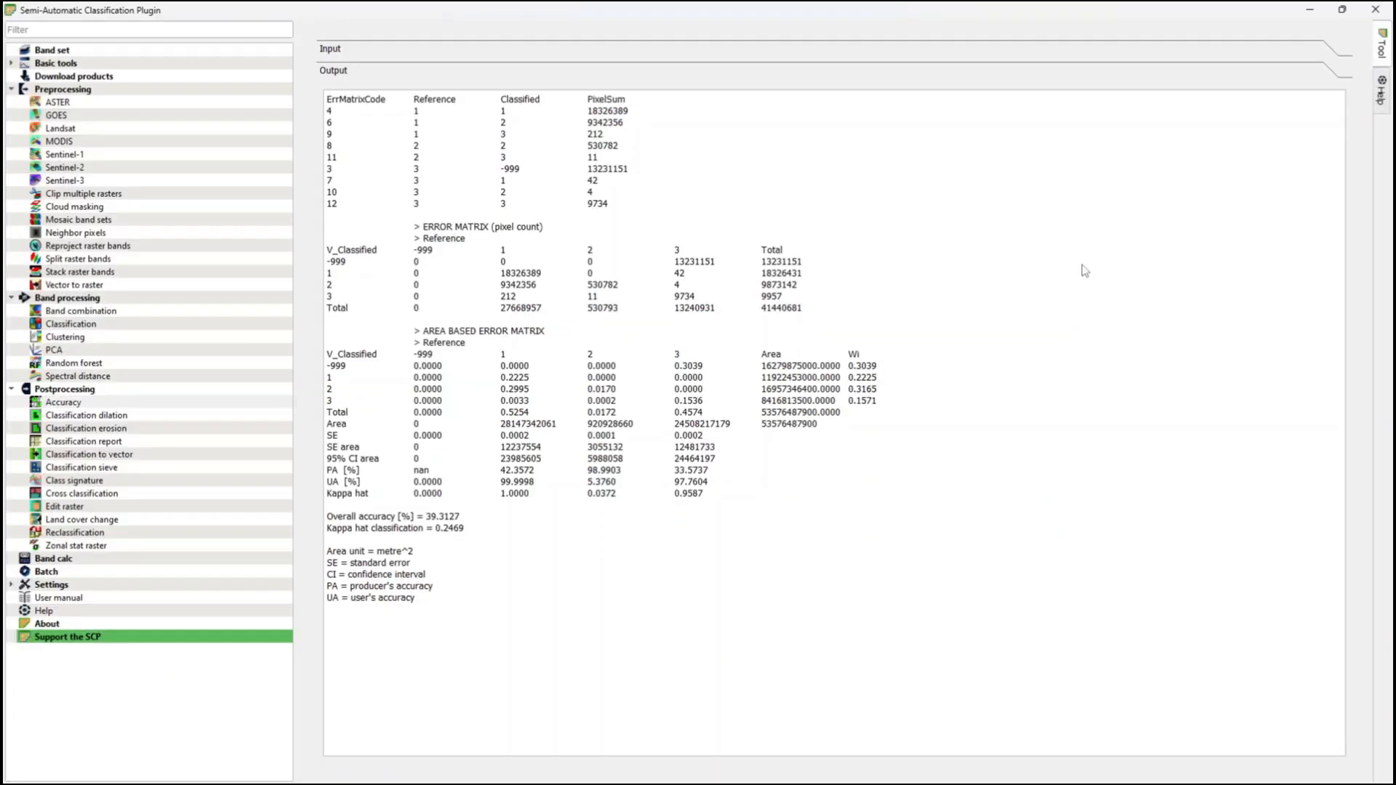
mouse_move(1339, 9)
click(1340, 9)
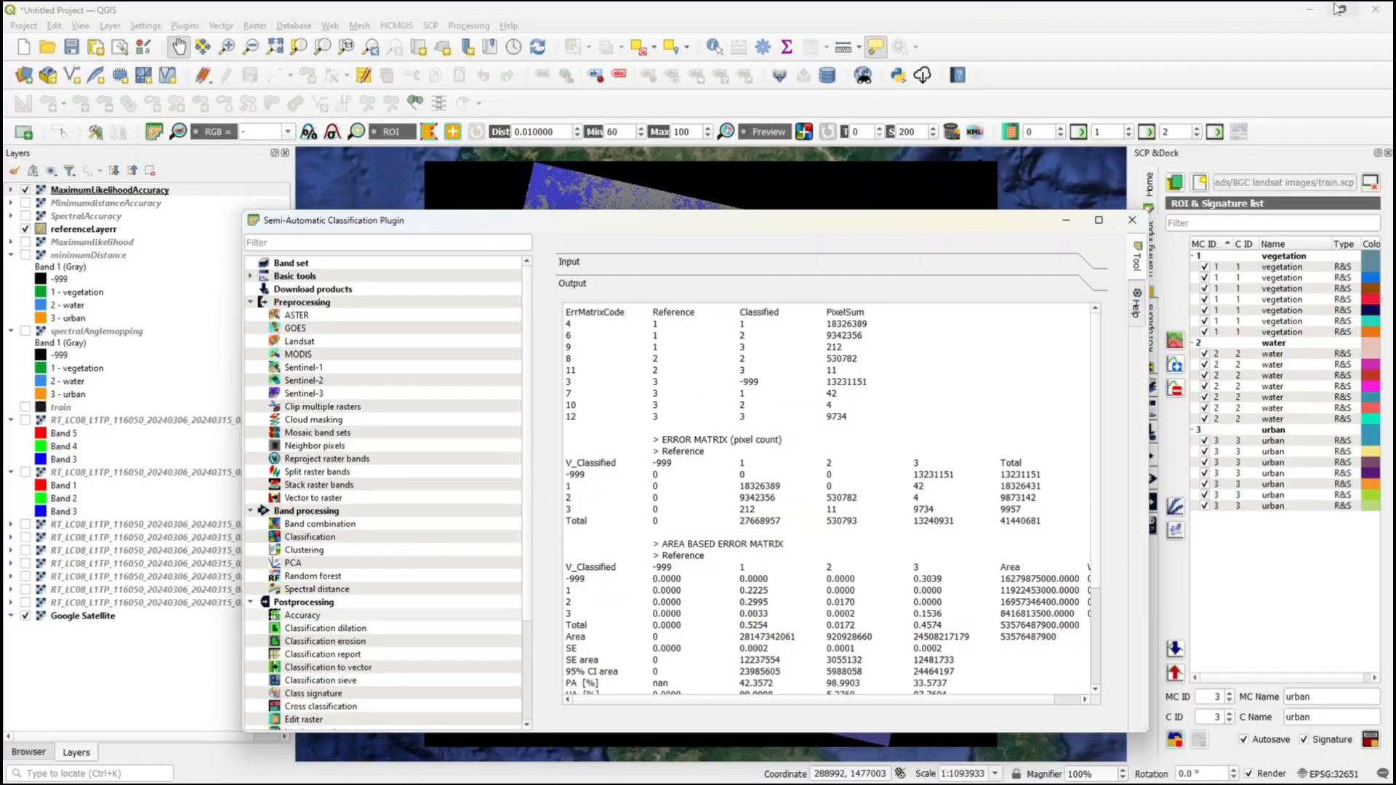
click(1125, 227)
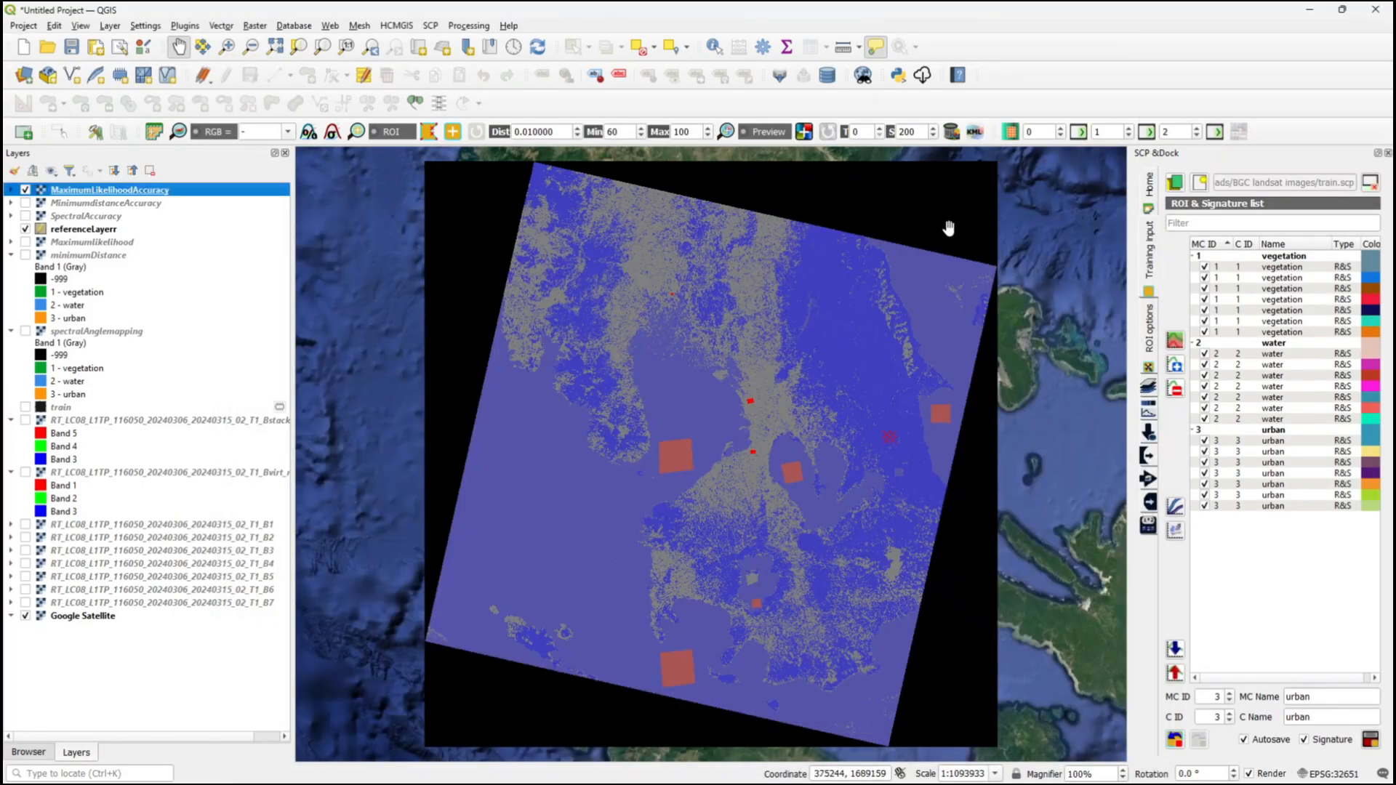
- Hide the referenceLayerr layer and show the MinimumdistanceAccuracy and SpectralAccuracy rasters
click(25, 229)
click(25, 203)
click(25, 216)
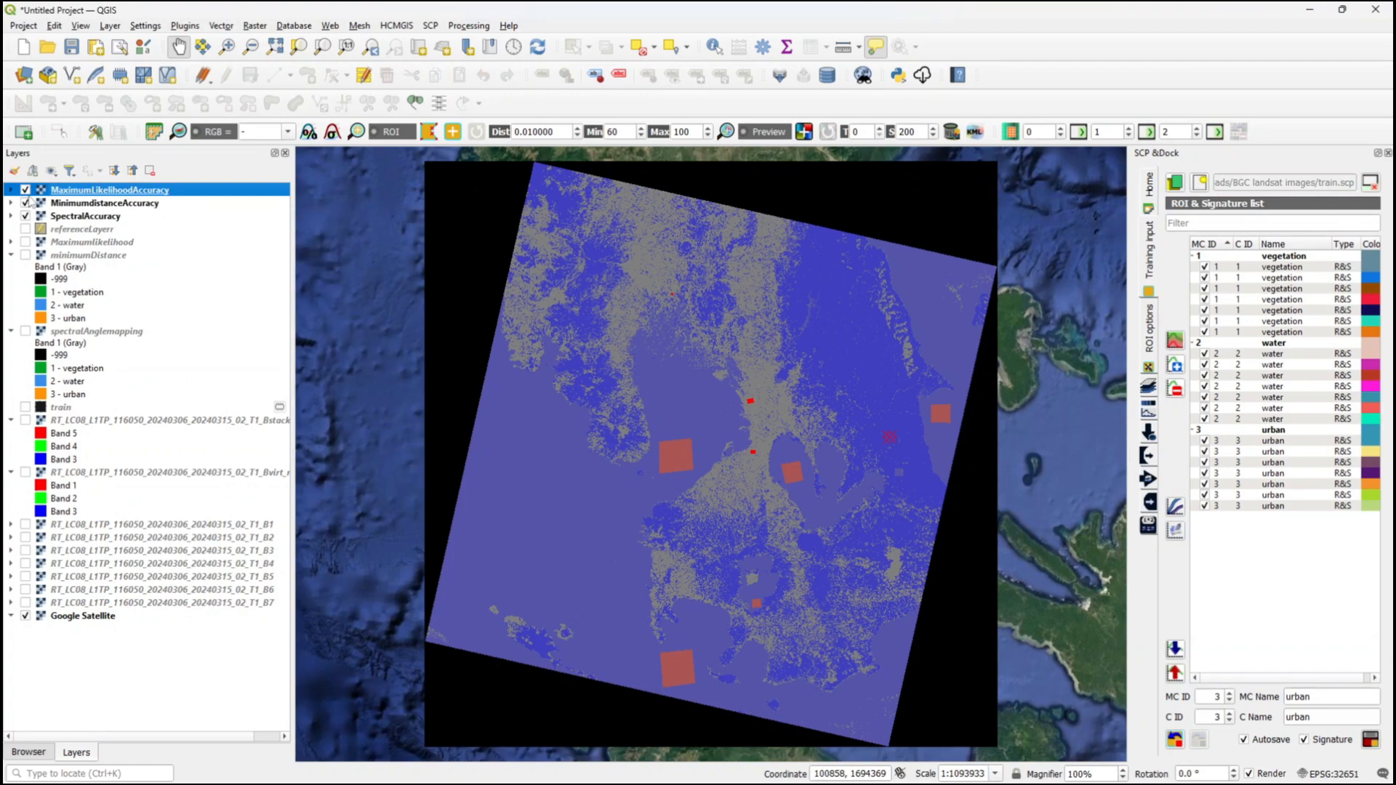
- Compare the three accuracy rasters by switching their visibility, ending with all three hidden
click(25, 203)
click(25, 190)
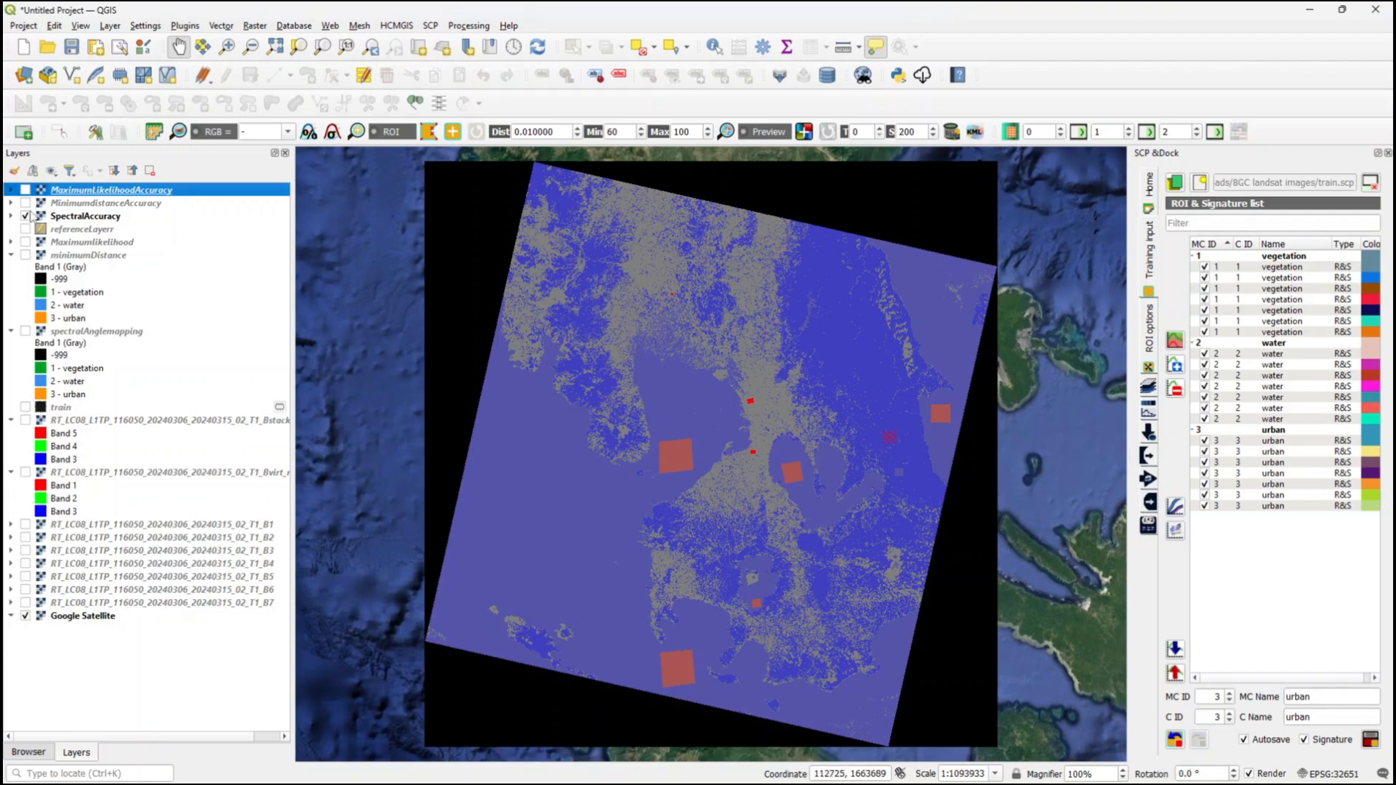
click(25, 203)
click(26, 216)
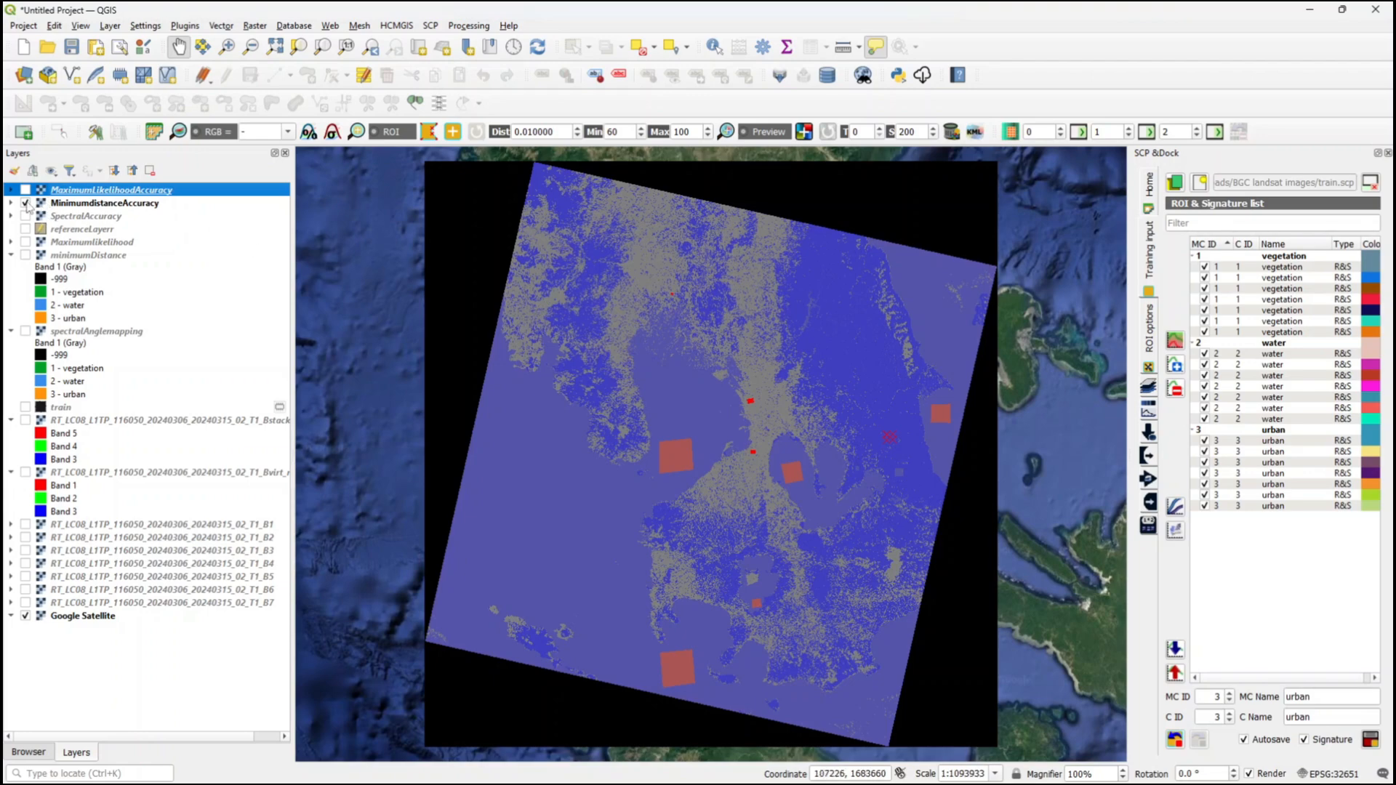
click(25, 203)
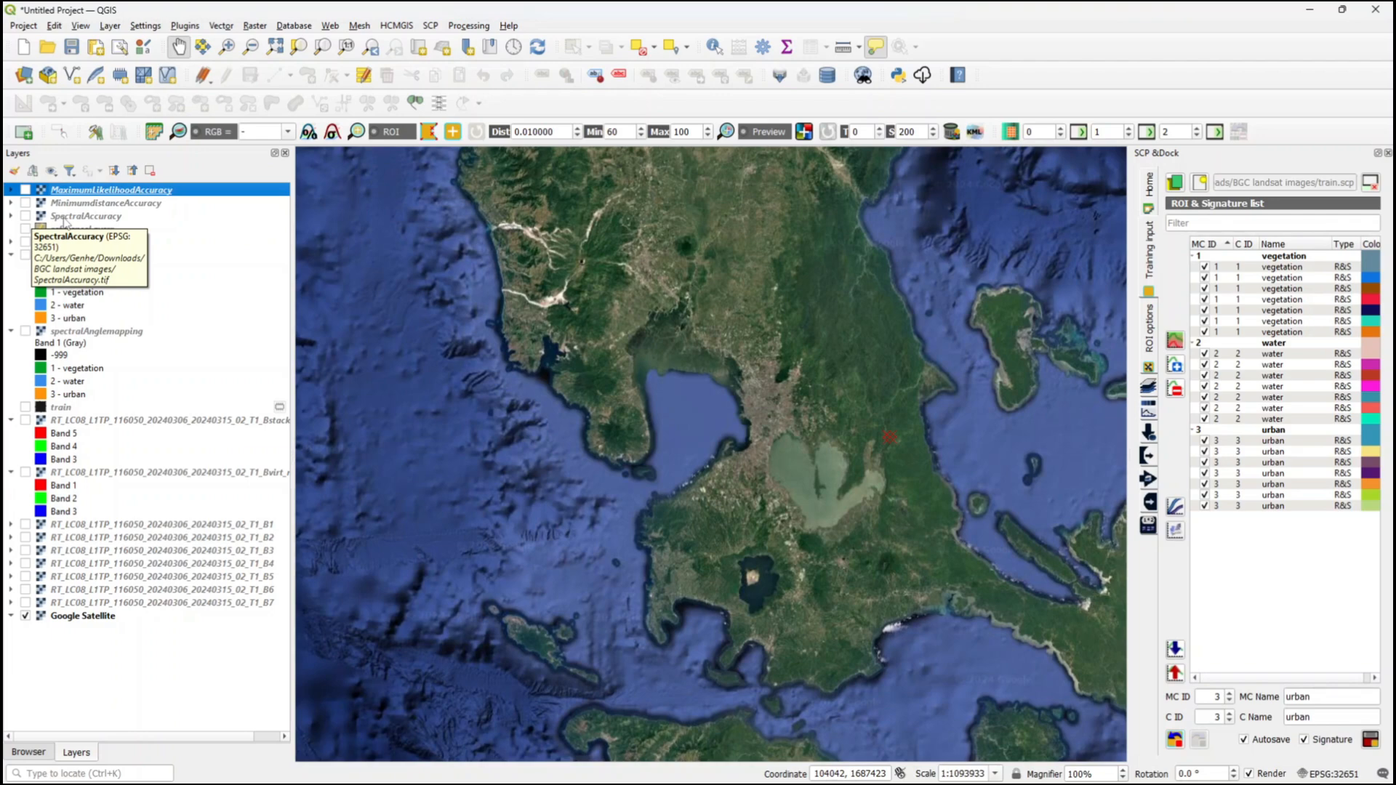
- Show the SpectralAccuracy raster and compare it with MinimumdistanceAccuracy over the whole scene by switching the latter's visibility
click(26, 216)
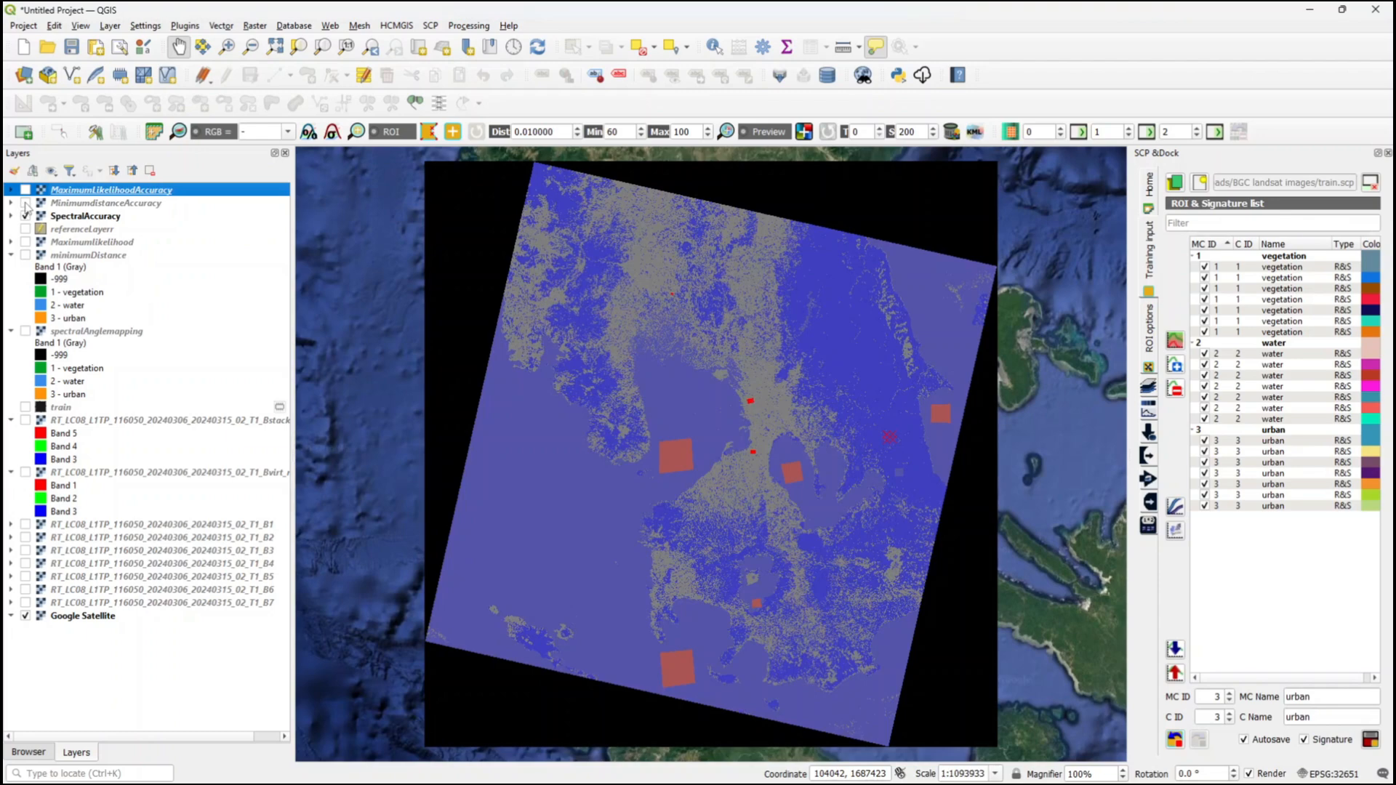
click(26, 203)
click(26, 204)
click(25, 204)
click(25, 204)
click(26, 204)
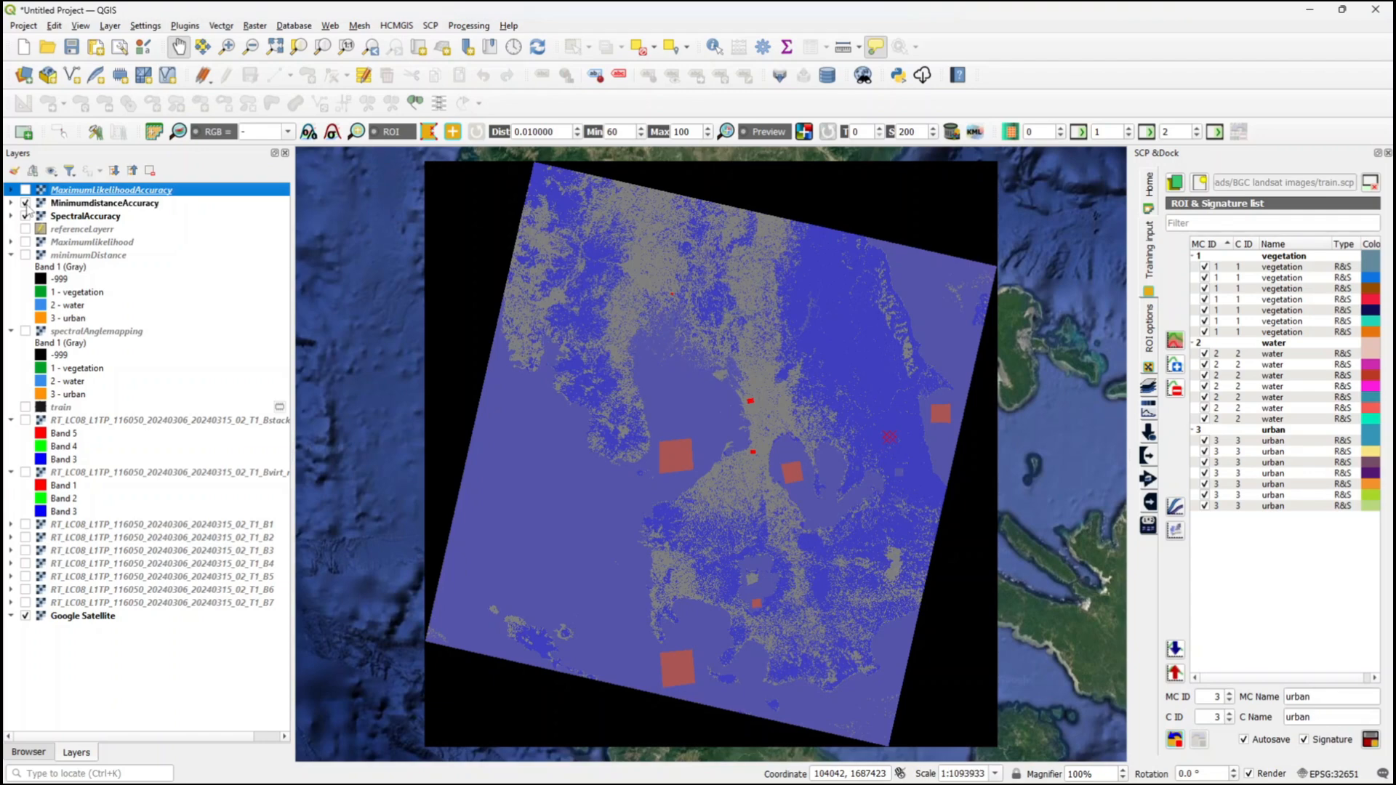
click(27, 205)
click(26, 205)
click(26, 205)
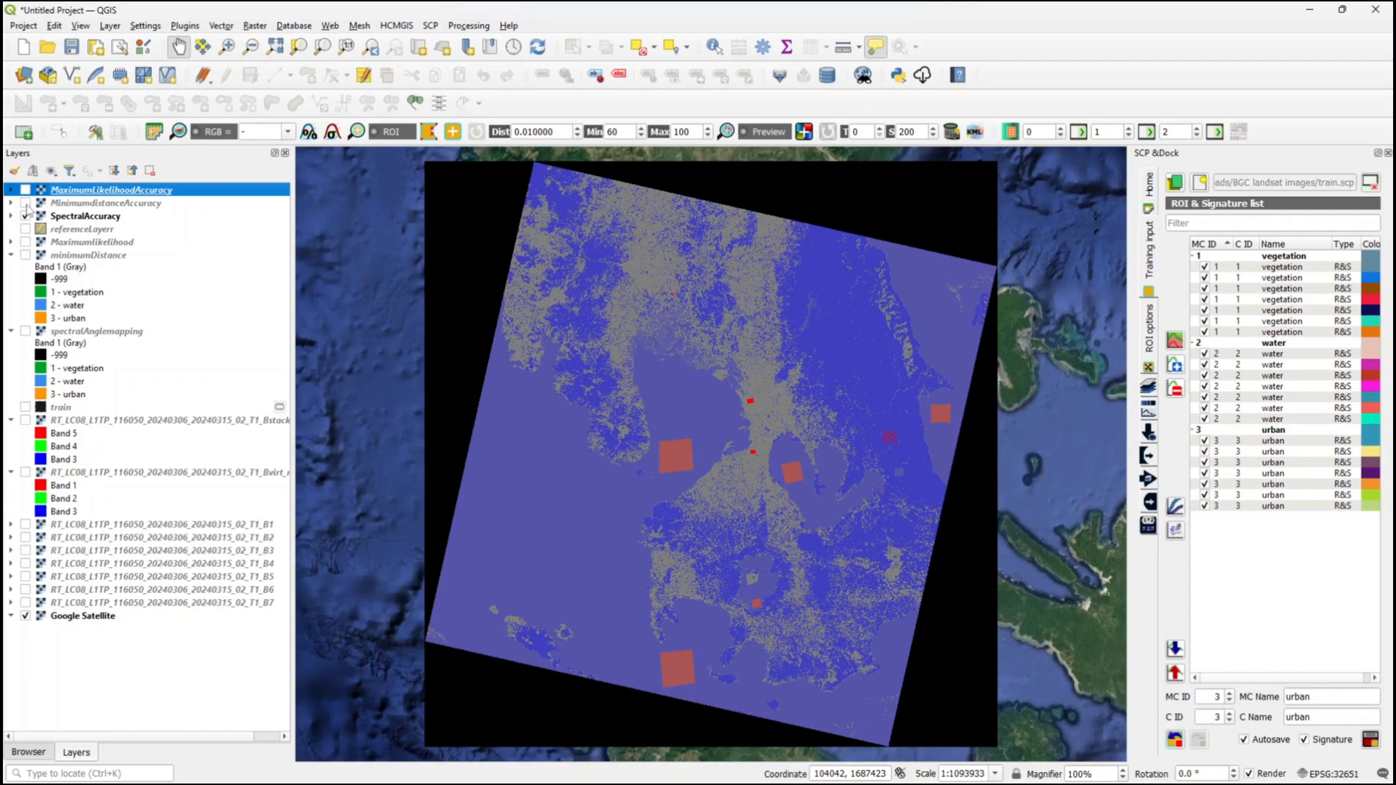
click(26, 205)
click(26, 205)
- Compare MinimumdistanceAccuracy with SpectralAccuracy close up around the bay's northern shore, ending with MinimumdistanceAccuracy hidden
scroll(717, 374, up, 1)
drag(717, 374, 750, 547)
scroll(750, 546, up, 1)
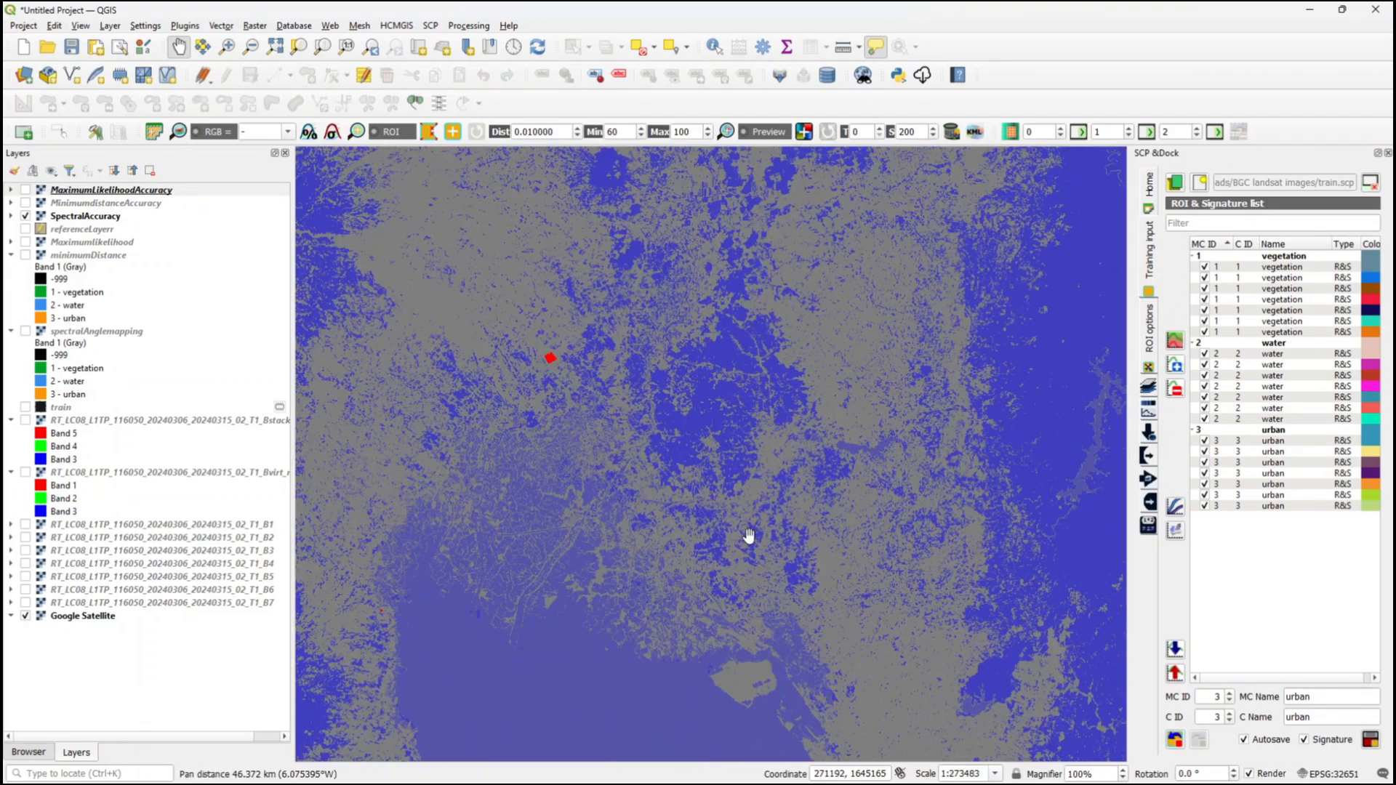
click(24, 204)
click(25, 204)
click(25, 205)
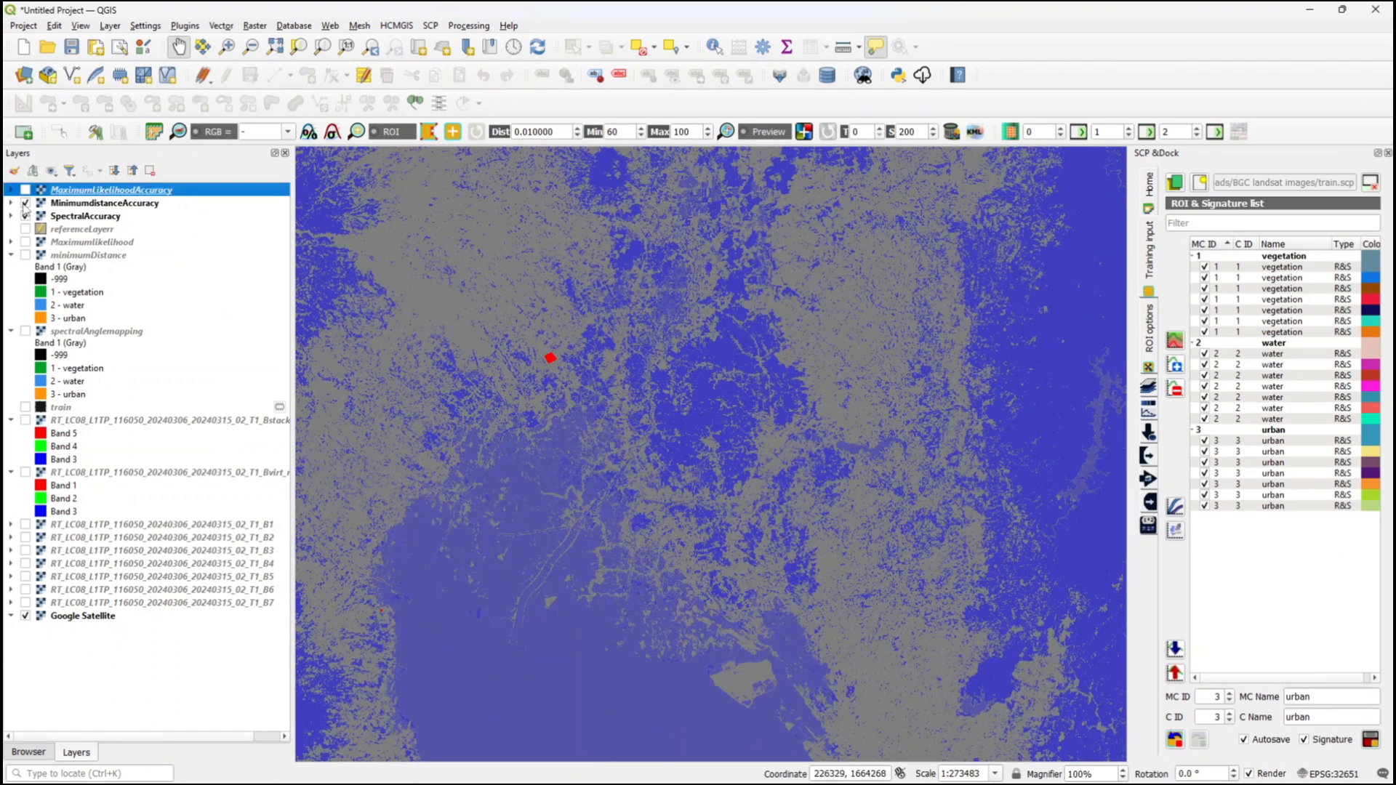
click(25, 205)
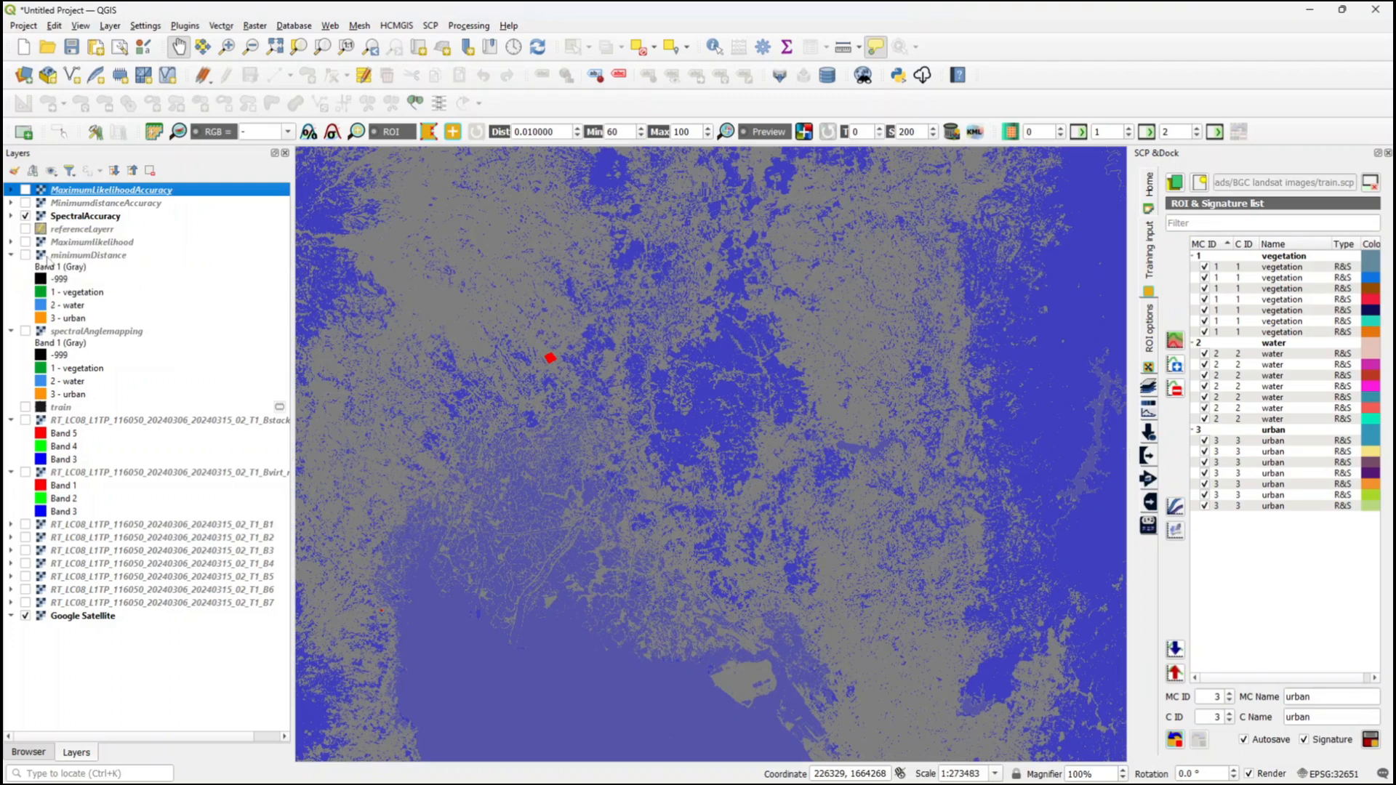
- Close the SCP dock to enlarge the map, and compare MinimumdistanceAccuracy with SpectralAccuracy again
click(1387, 154)
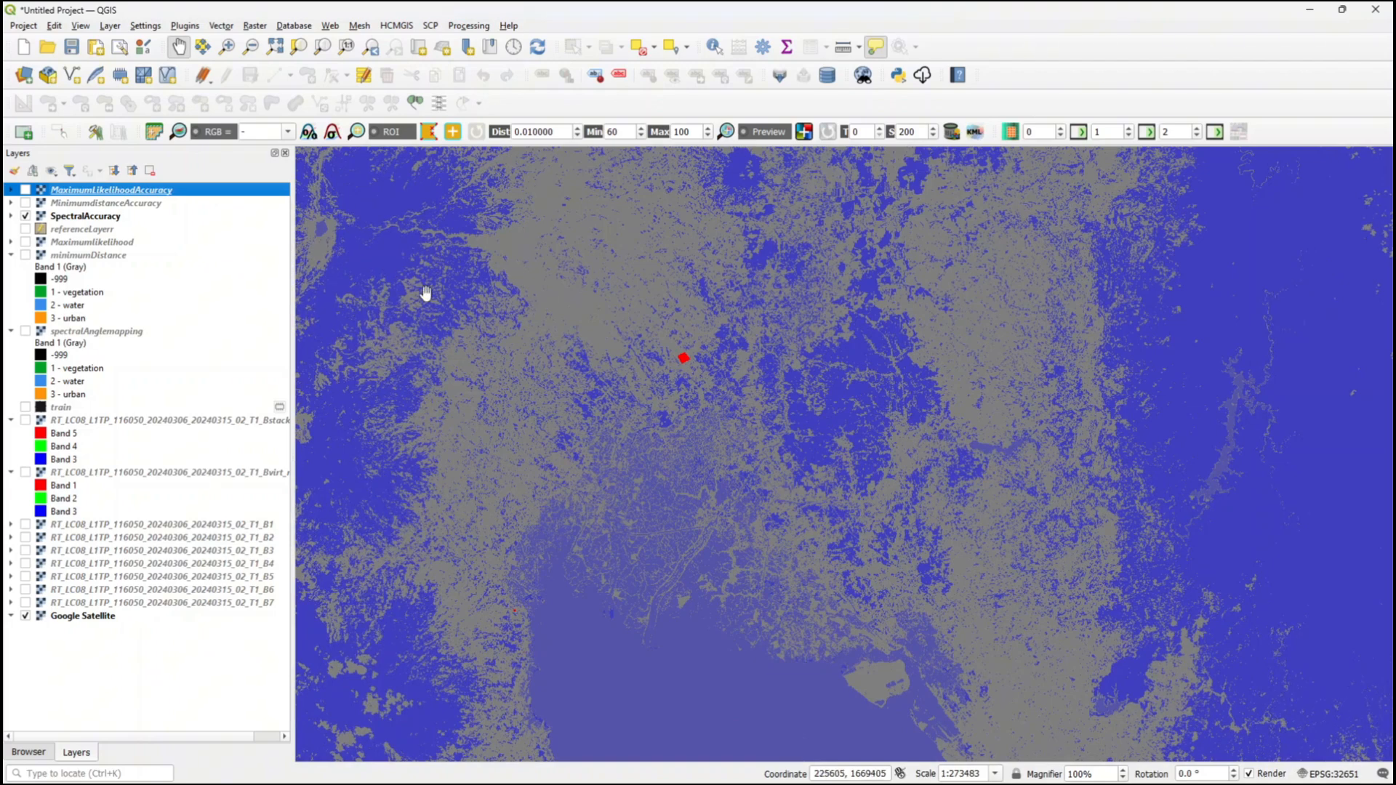
click(25, 204)
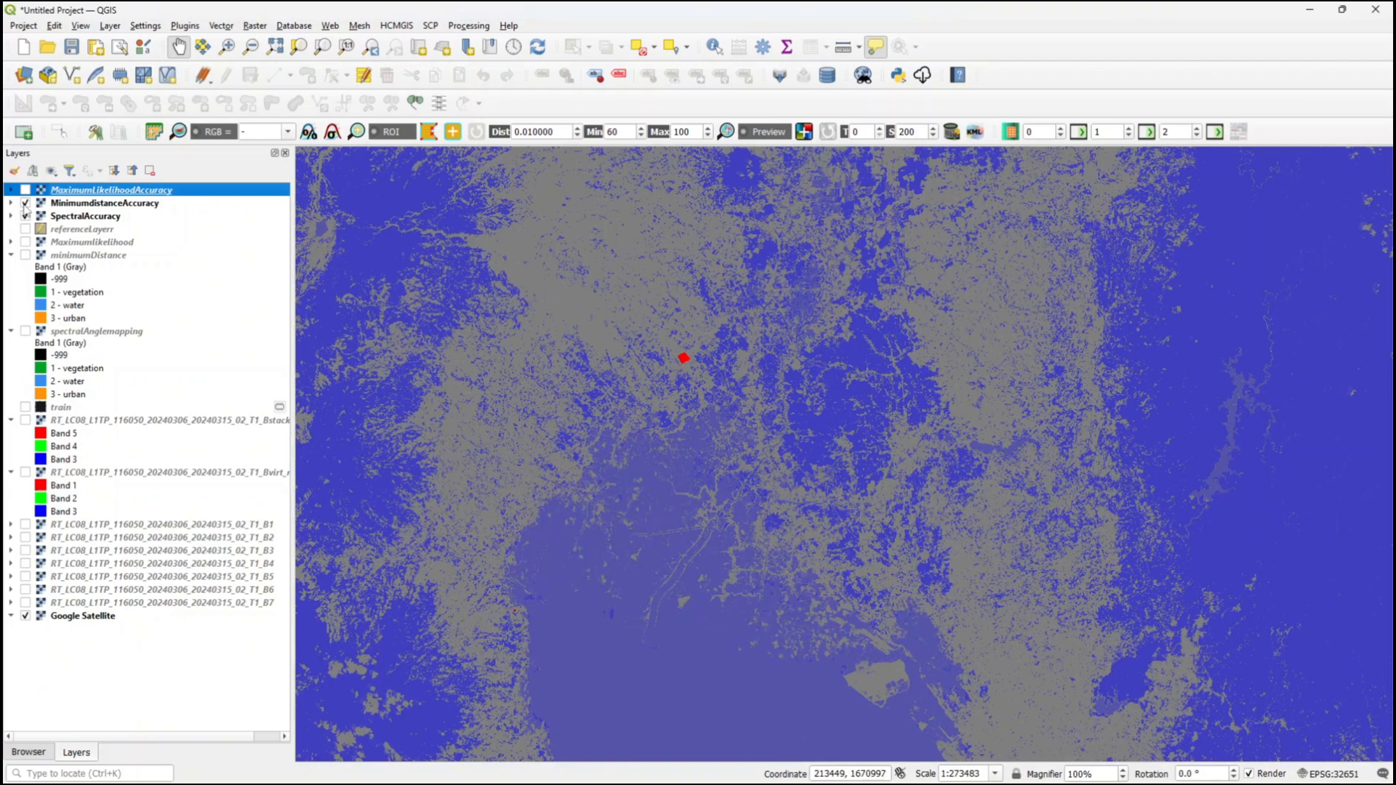
click(26, 203)
click(25, 204)
- Expand the MinimumdistanceAccuracy legend, and compare its classes with SpectralAccuracy, leaving only SpectralAccuracy shown
click(10, 204)
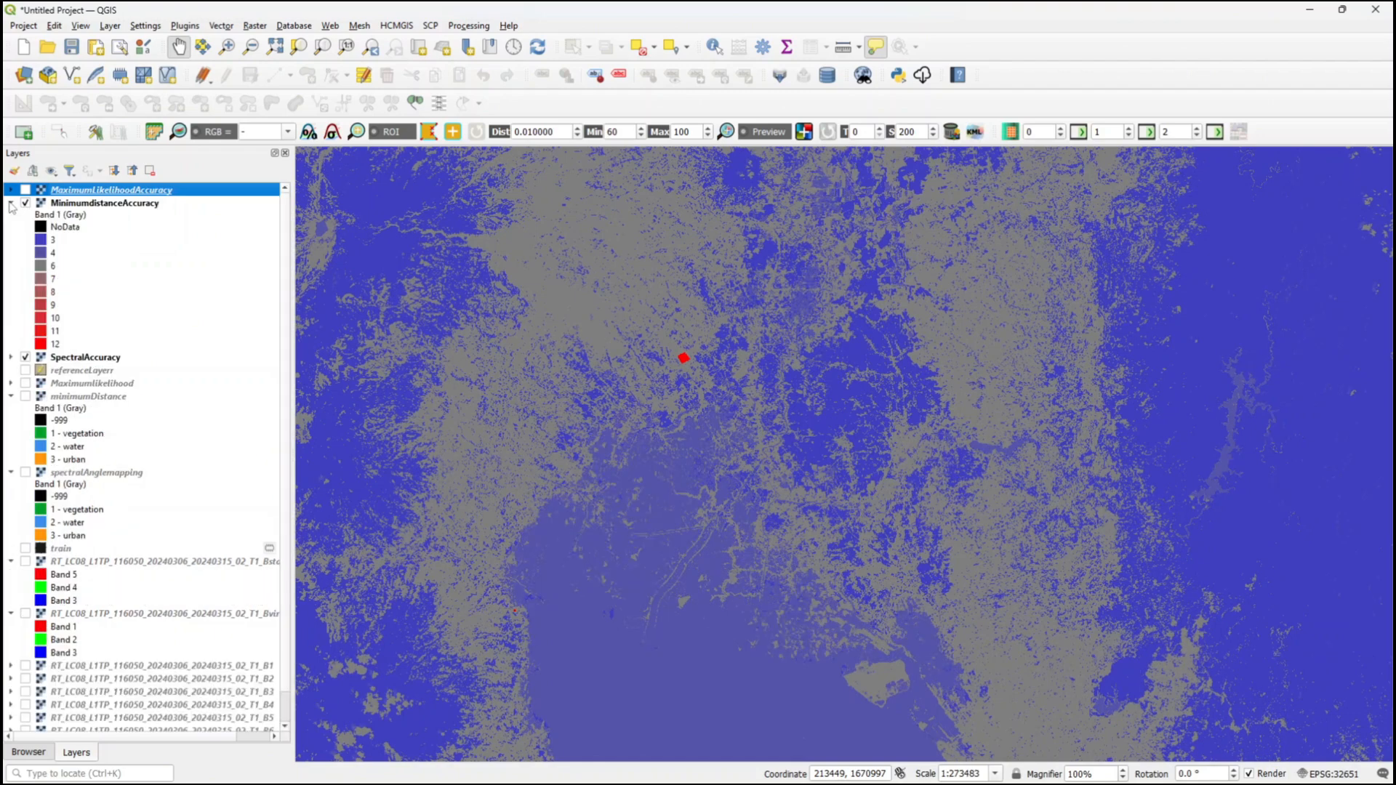
click(26, 203)
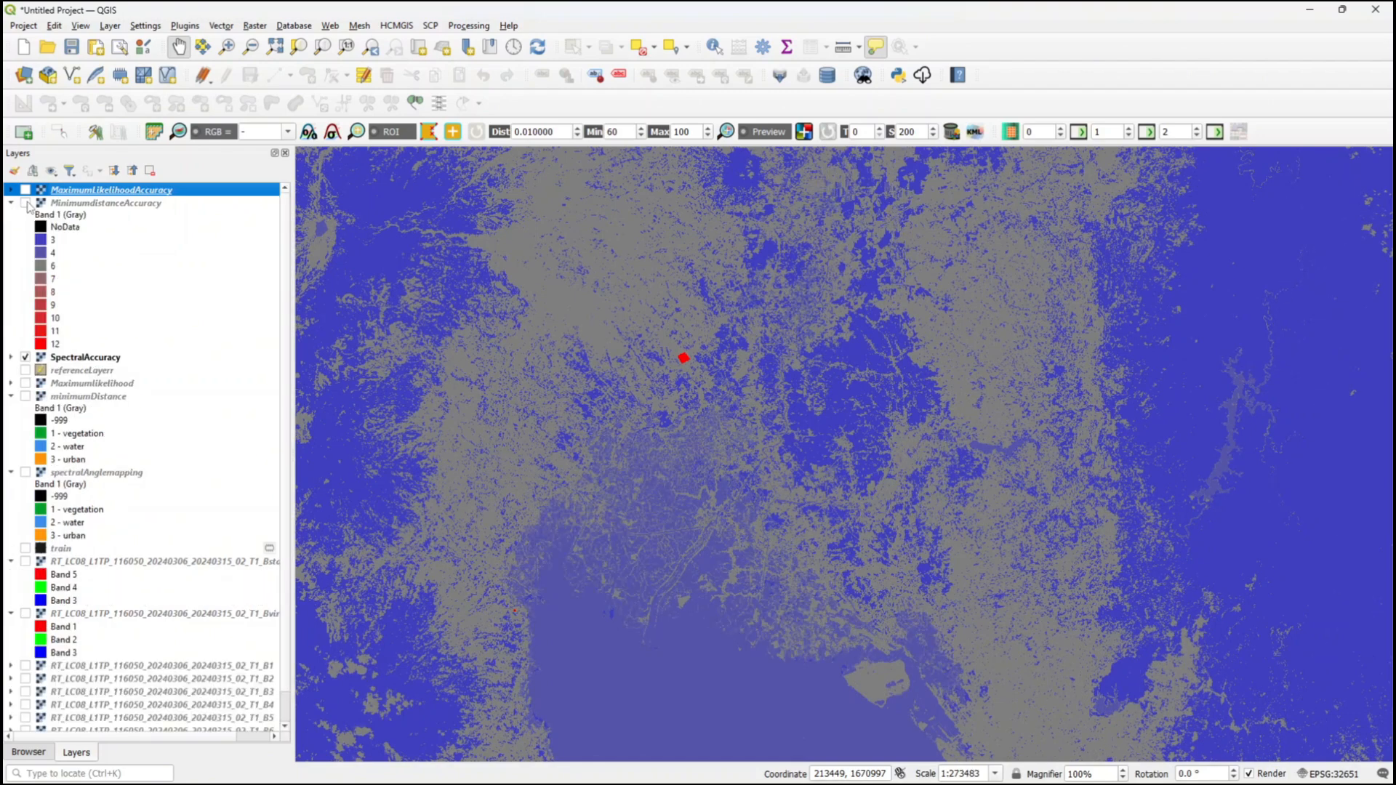
click(26, 203)
click(25, 203)
- Compare MaximumLikelihoodAccuracy with SpectralAccuracy around the large lake in the scene's southern part, ending with MaximumLikelihoodAccuracy hidden
click(26, 190)
drag(778, 578, 574, 283)
drag(1031, 726, 801, 530)
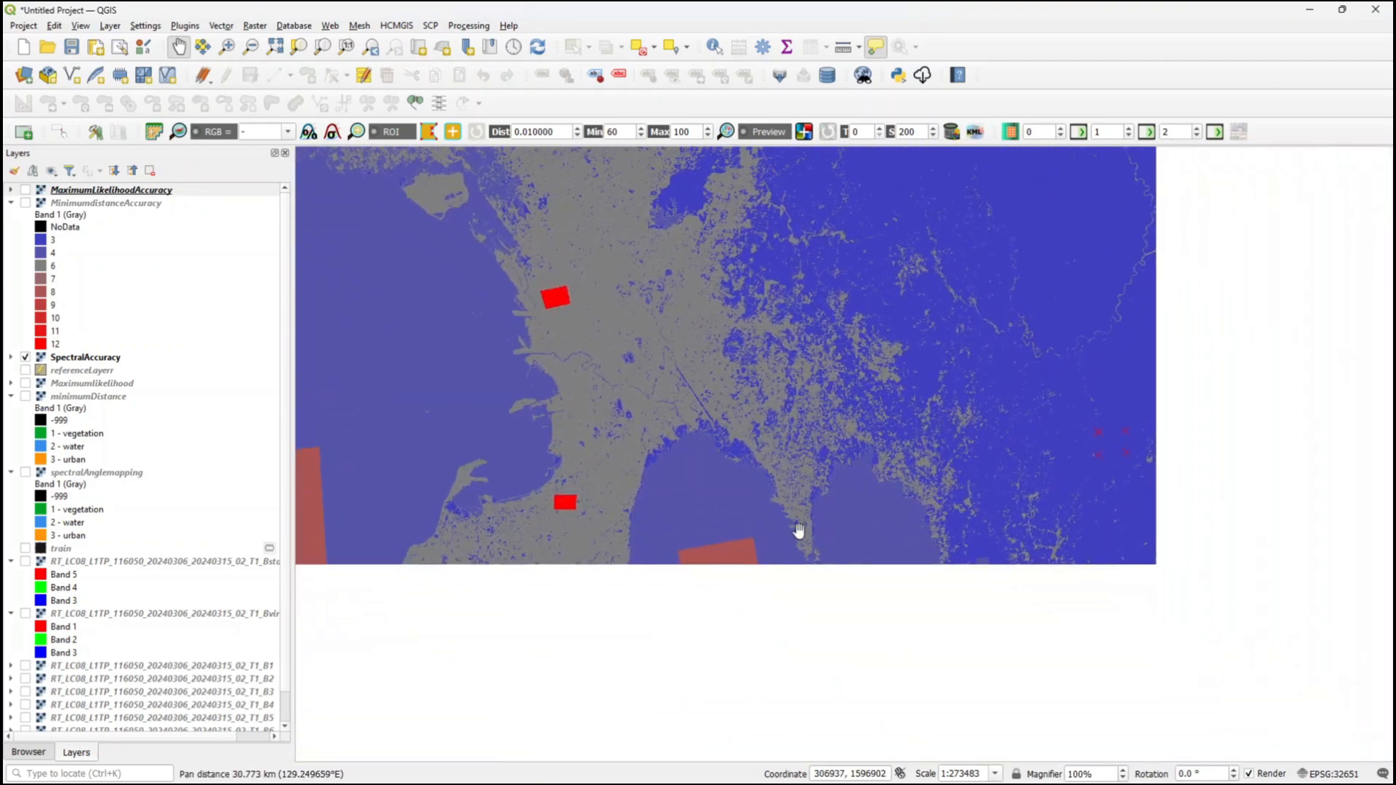
scroll(809, 543, down, 1)
drag(792, 631, 824, 520)
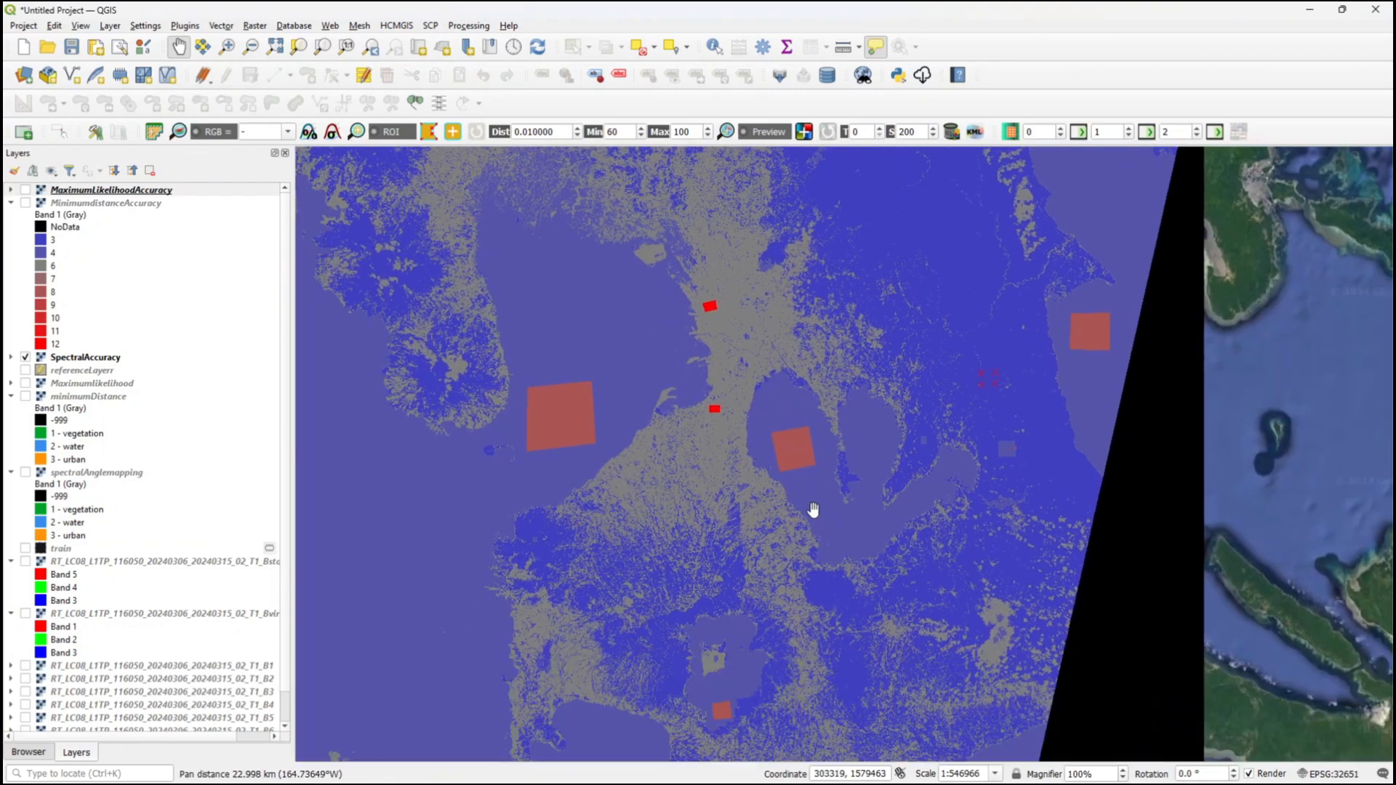
scroll(814, 563, up, 1)
drag(820, 570, 686, 455)
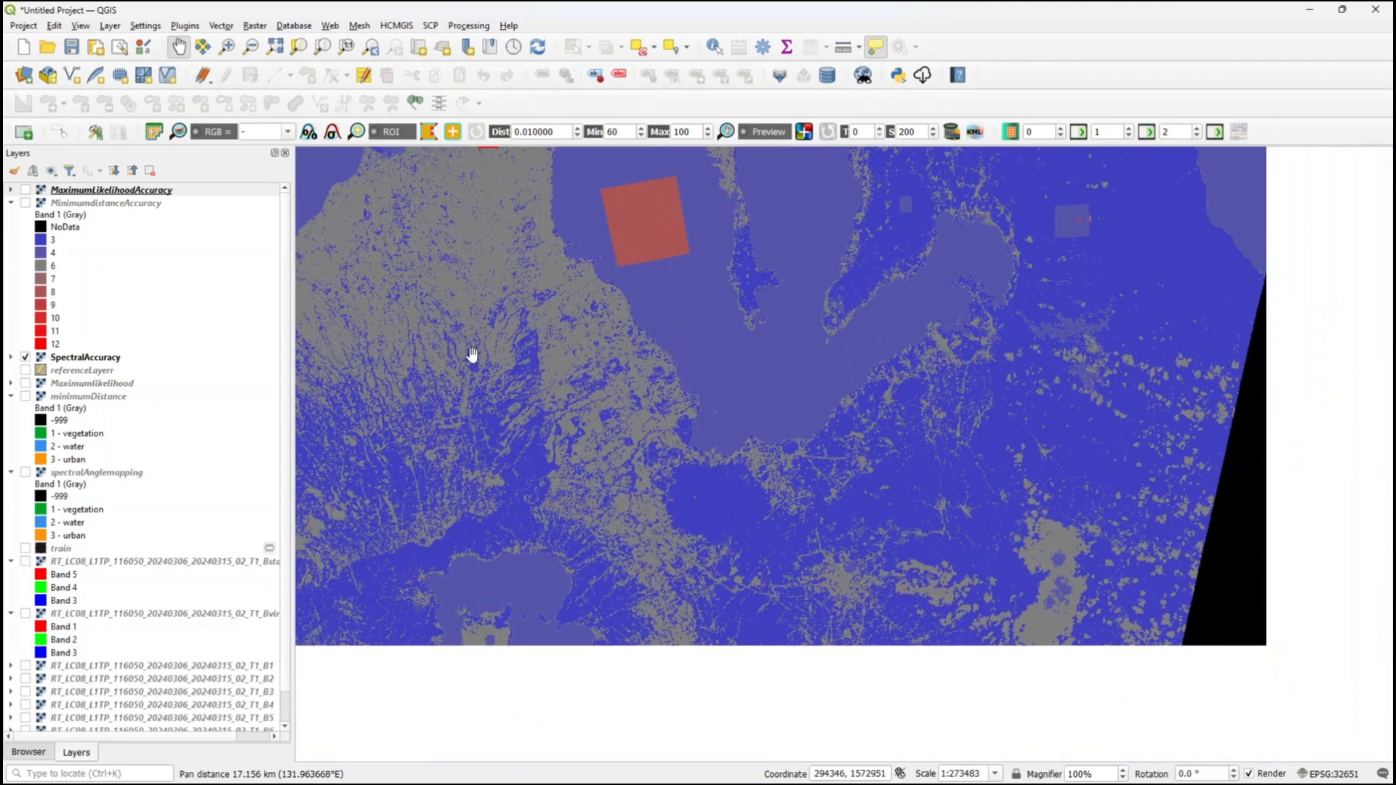
click(27, 193)
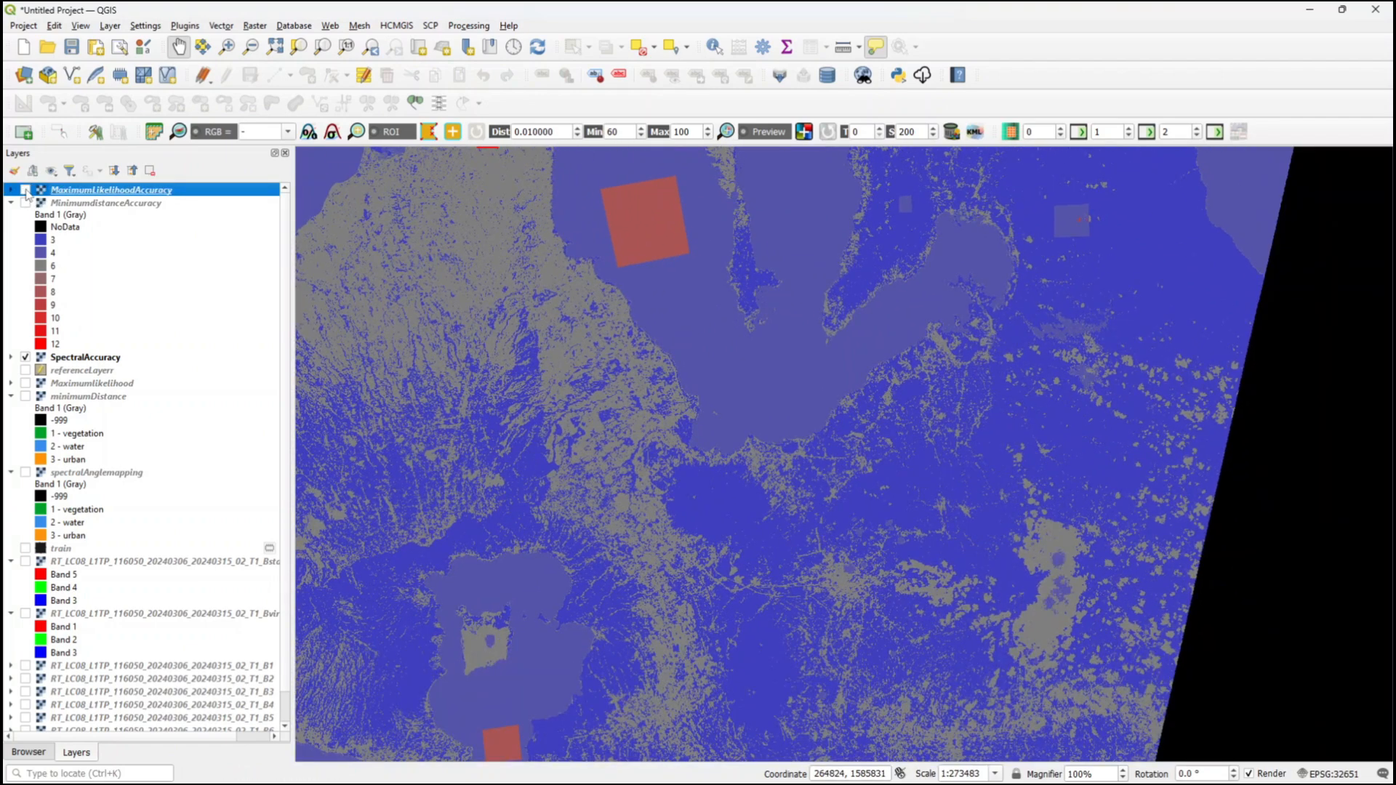
click(25, 191)
click(26, 191)
click(25, 191)
click(26, 191)
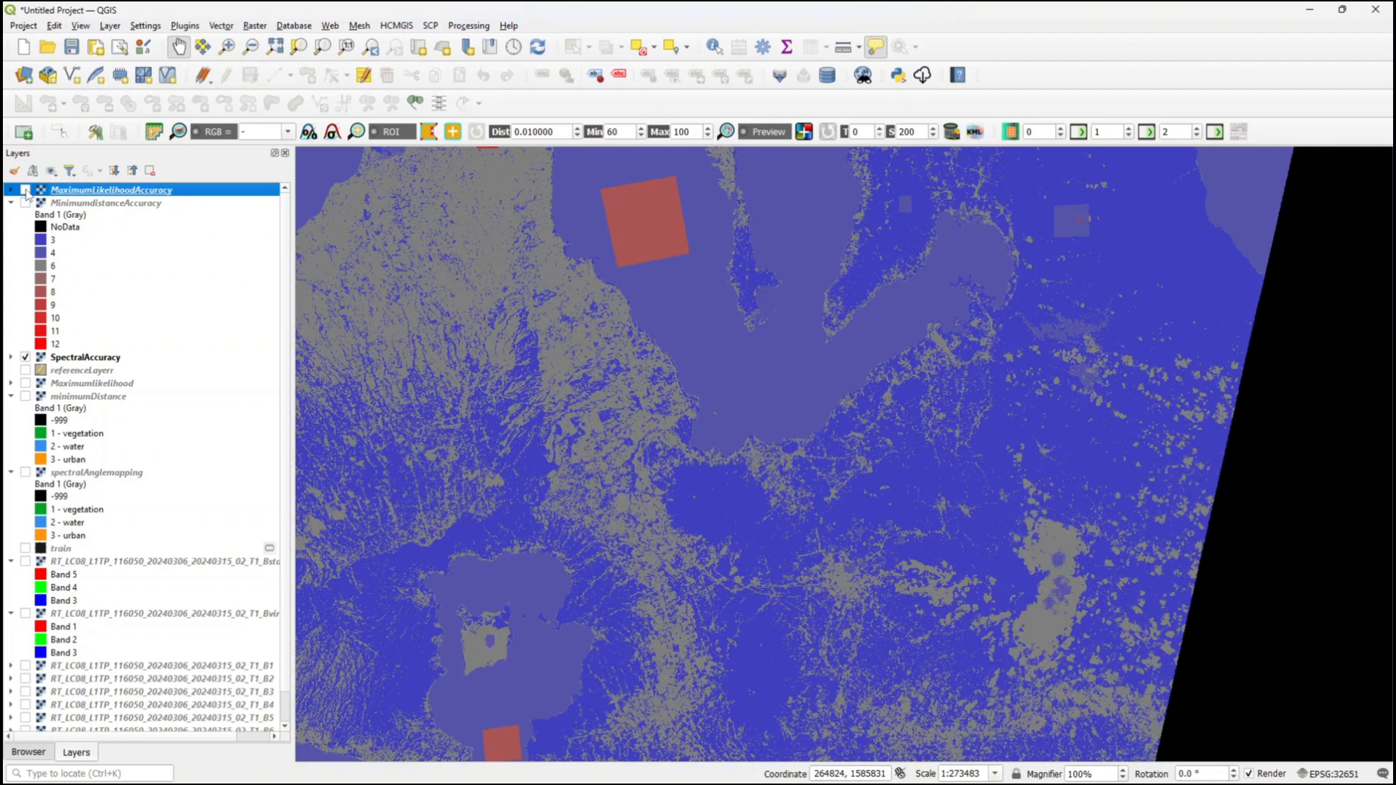